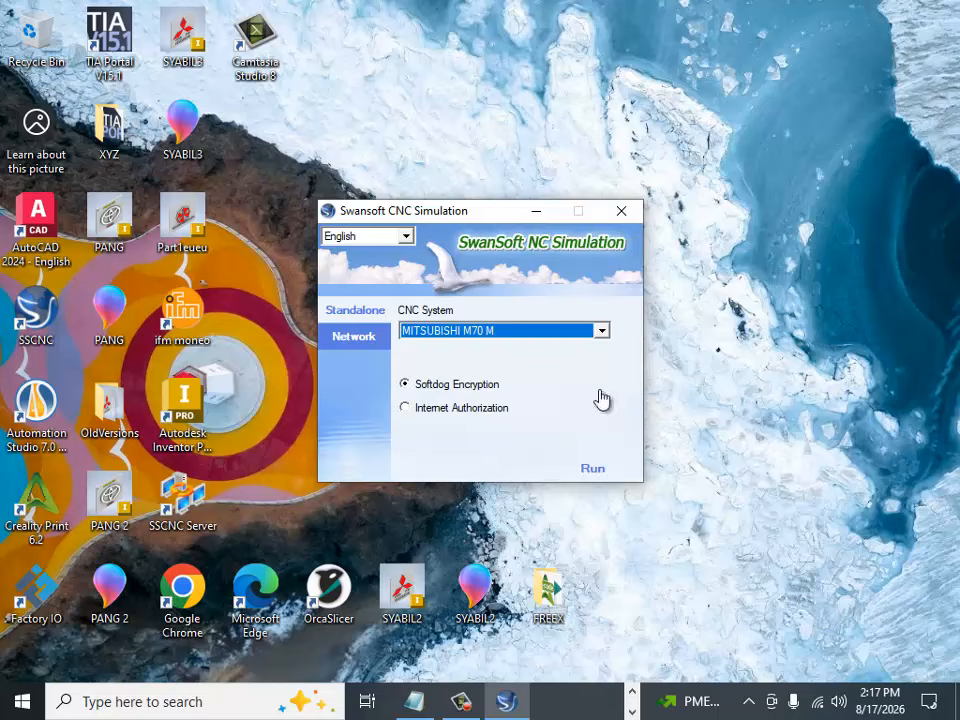
# Step: Close the Swansoft CNC Simulation launcher and switch to the running MITSUBISHI M70 simulator
pyautogui.click(601, 474)
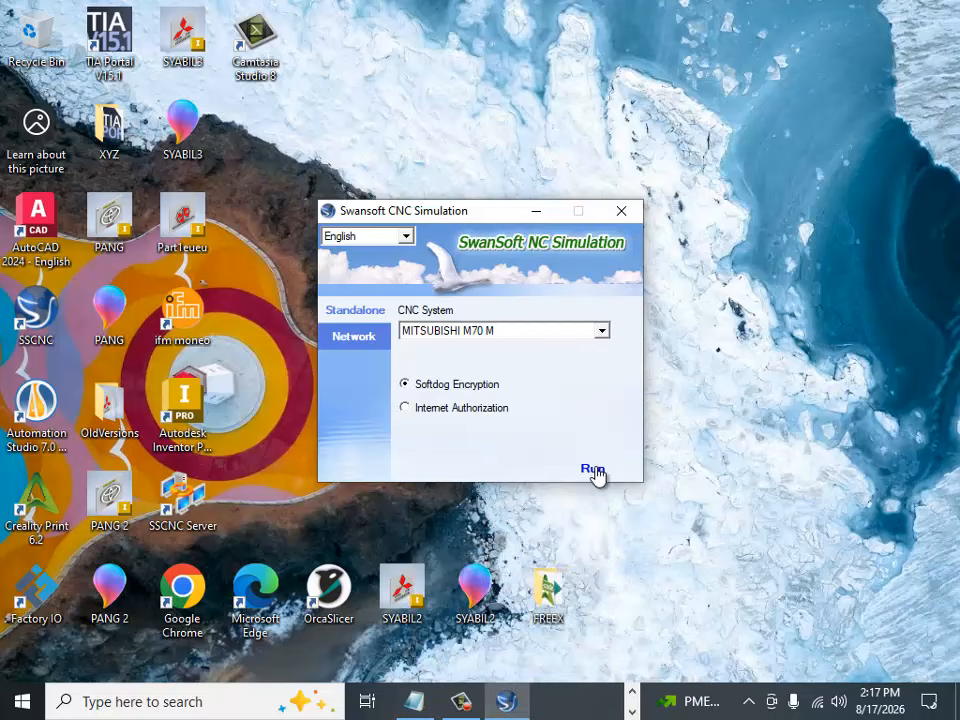
pyautogui.moveTo(441, 707)
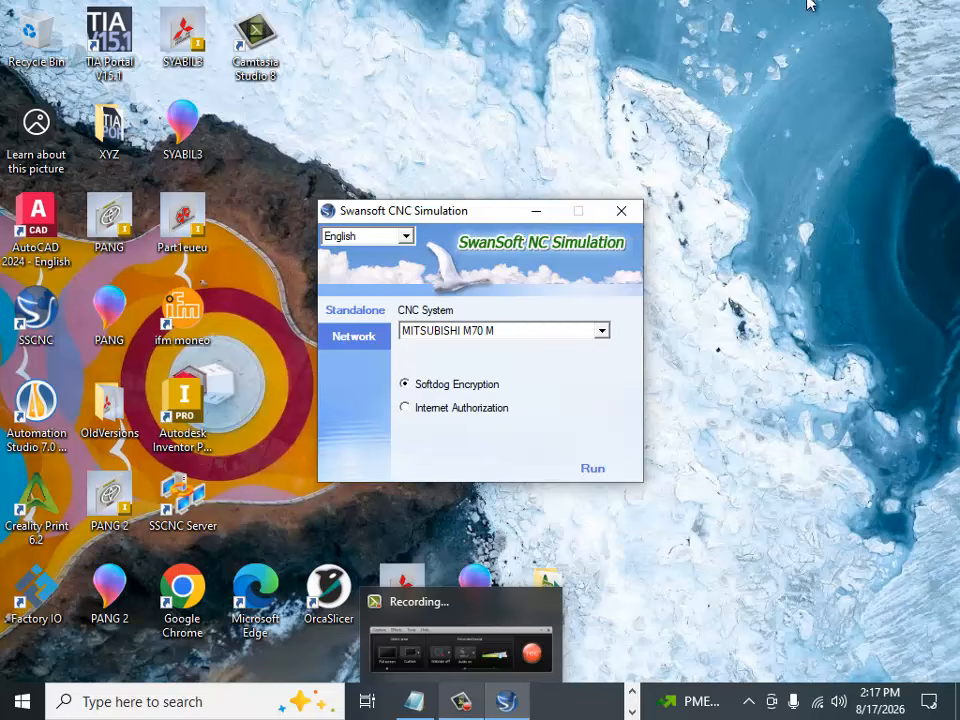
pyautogui.click(608, 218)
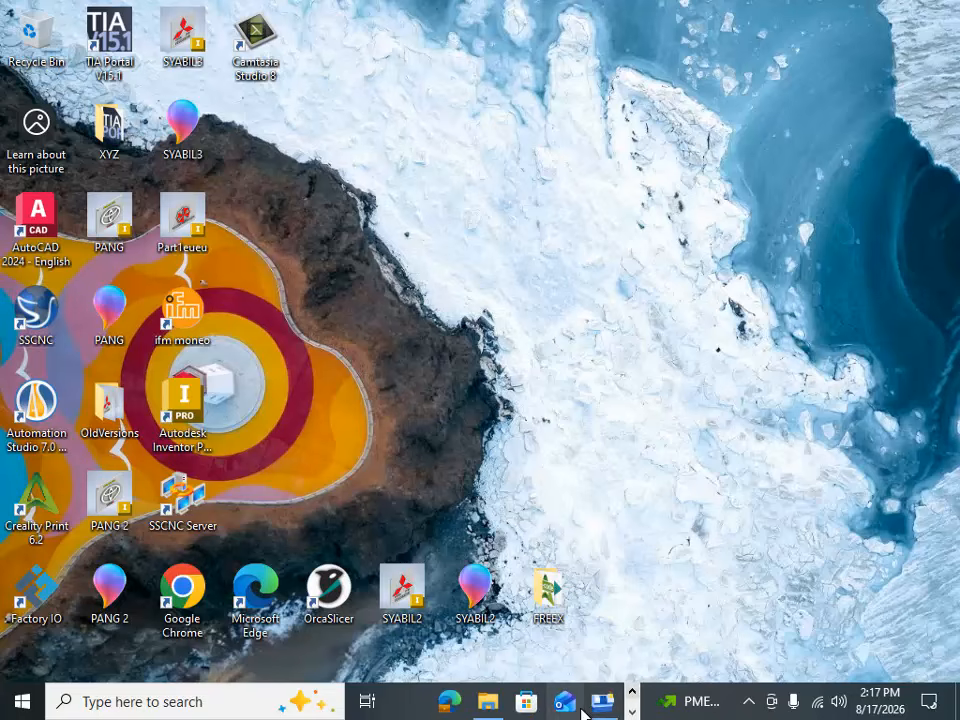
pyautogui.click(602, 703)
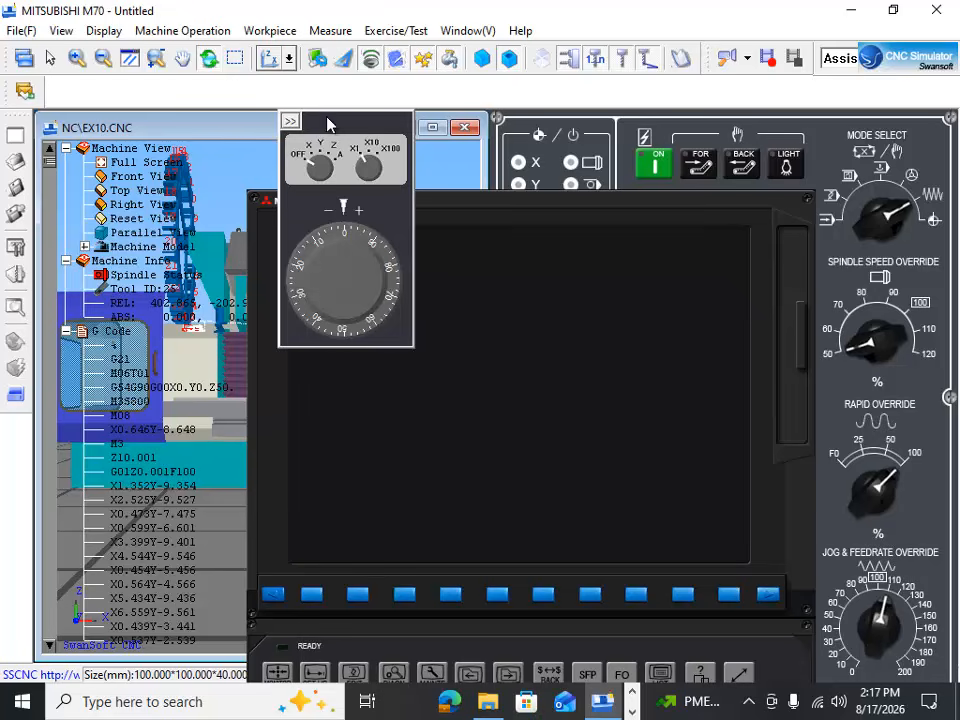
# Step: Move the floating panels off the operator panel, power on the controller and release its emergency stop
pyautogui.moveTo(328, 123); pyautogui.dragTo(79, 99)
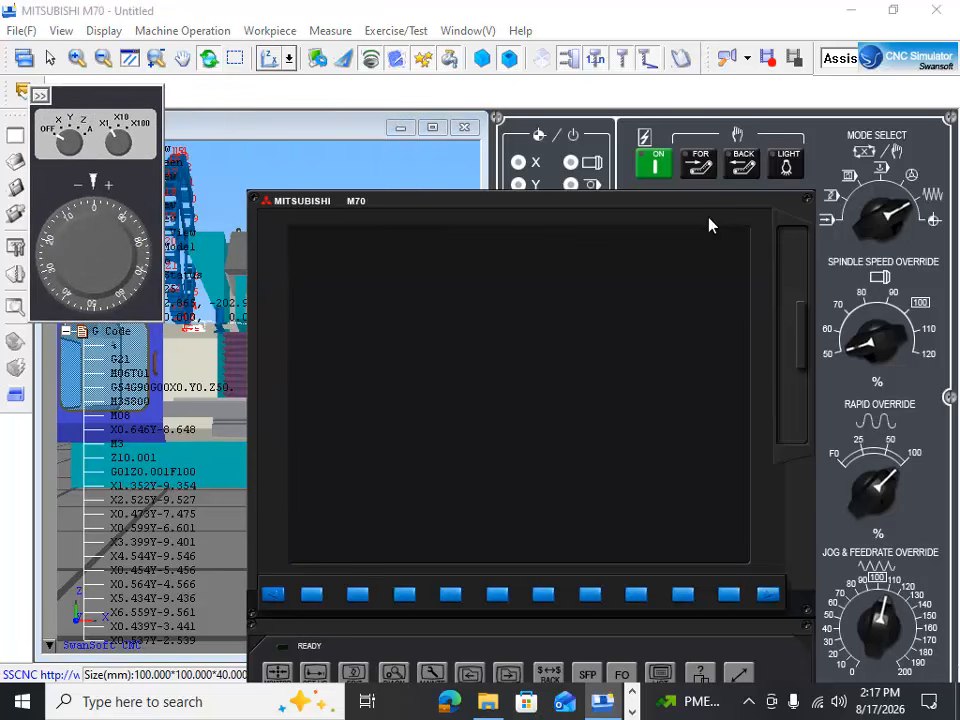
pyautogui.moveTo(550, 209); pyautogui.dragTo(372, 233)
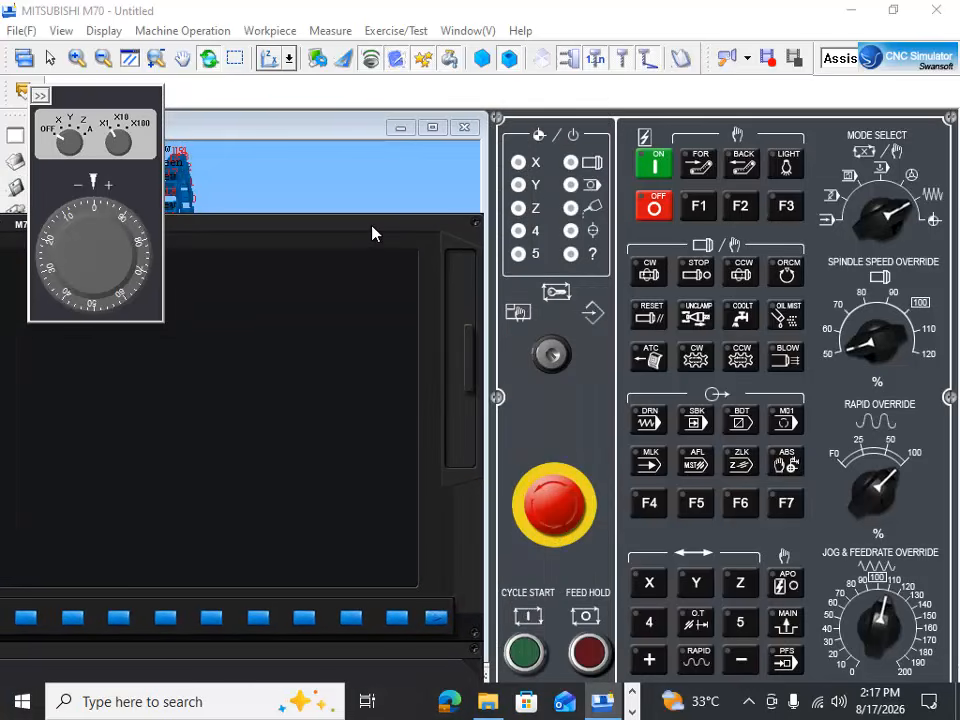
pyautogui.moveTo(784, 132)
pyautogui.mouseDown()
pyautogui.moveTo(822, 120)
pyautogui.moveTo(795, 122)
pyautogui.mouseUp()
pyautogui.click(673, 160)
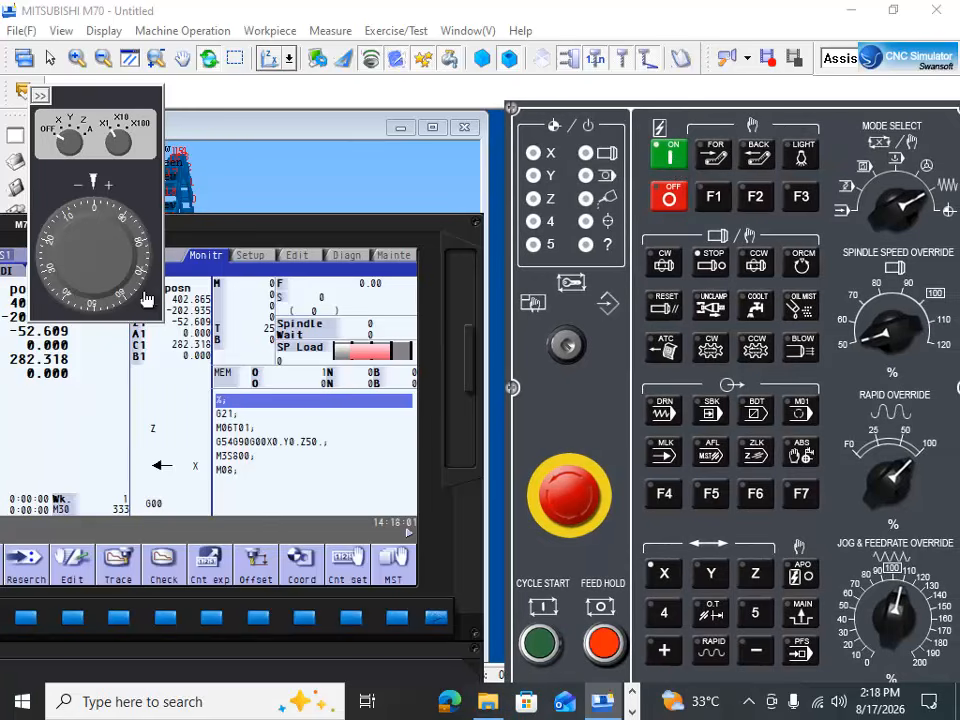
pyautogui.moveTo(290, 232); pyautogui.dragTo(336, 110)
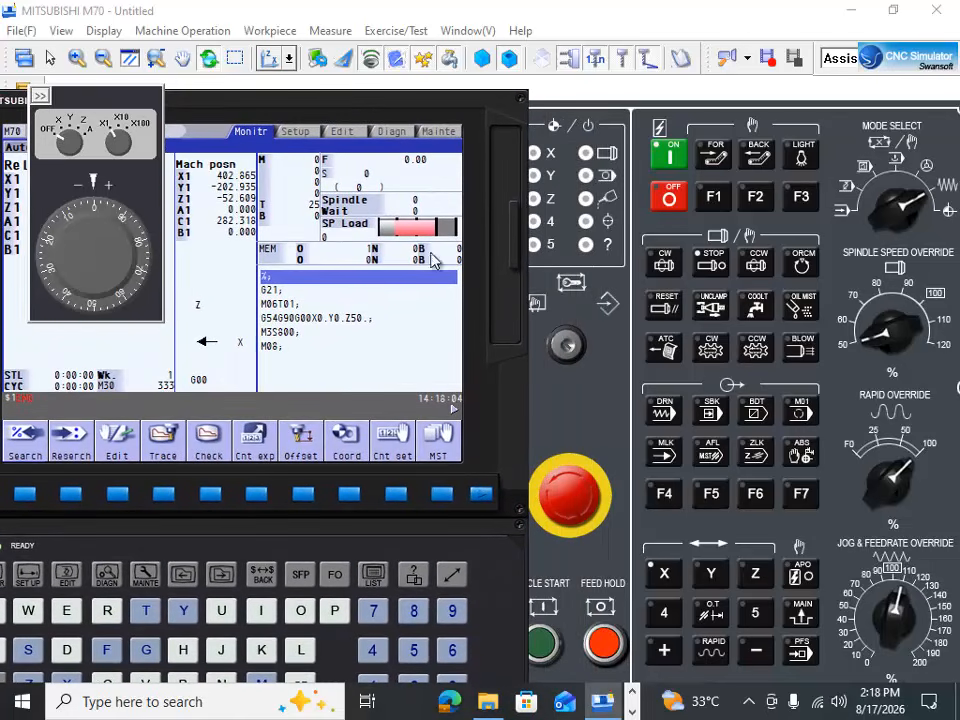
pyautogui.click(564, 502)
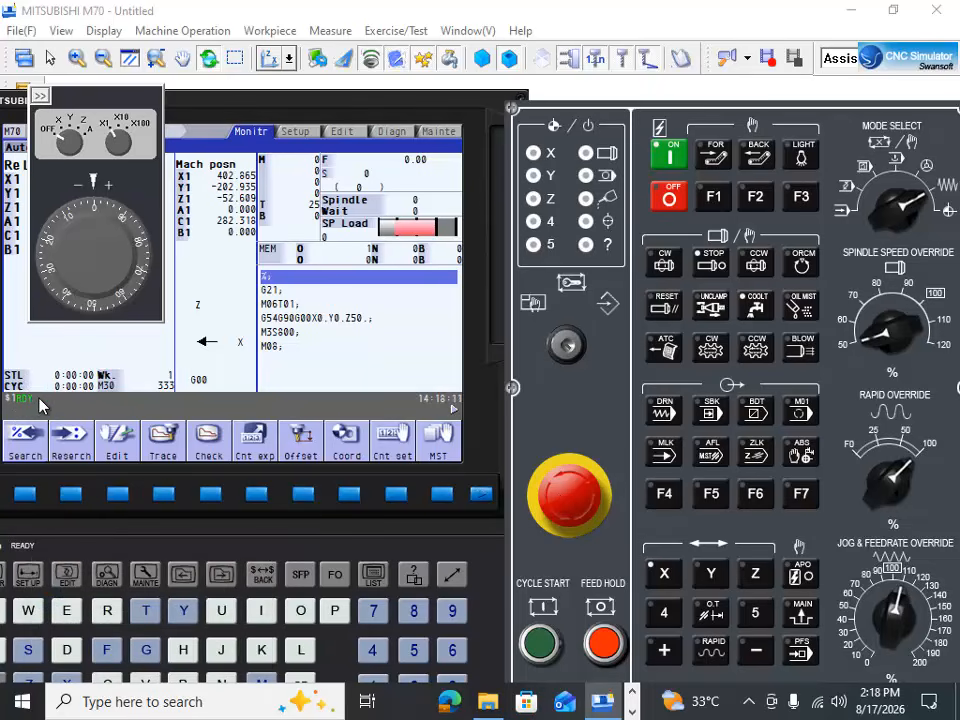
# Step: Uncover the machine view, show the table closely from above, and collapse and restore the handwheel panel
pyautogui.moveTo(214, 106); pyautogui.dragTo(253, 508)
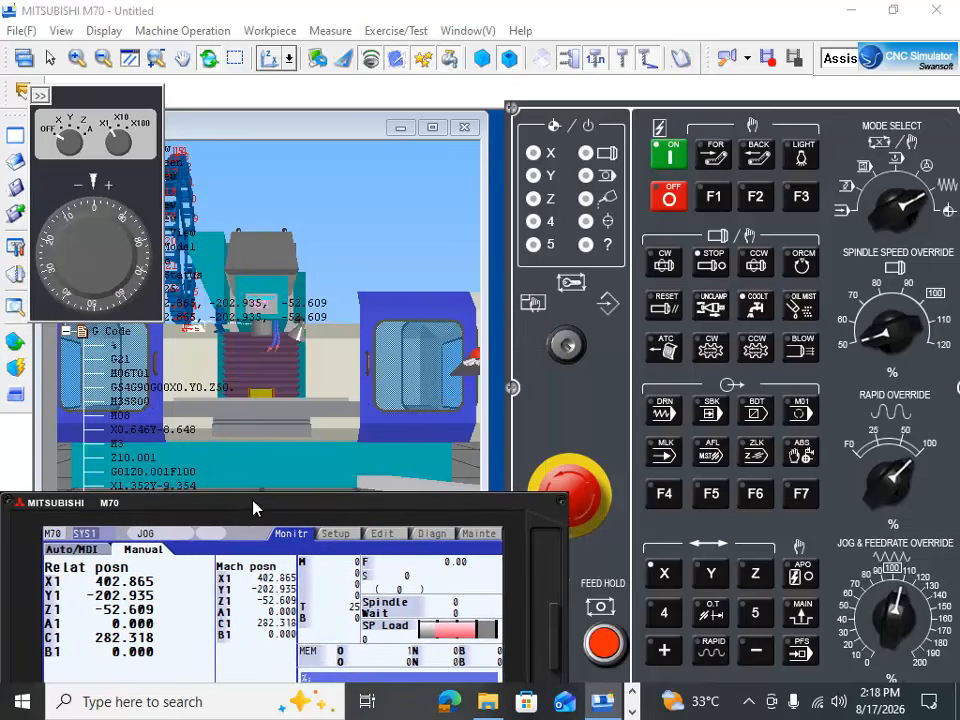
pyautogui.moveTo(425, 313); pyautogui.dragTo(326, 467)
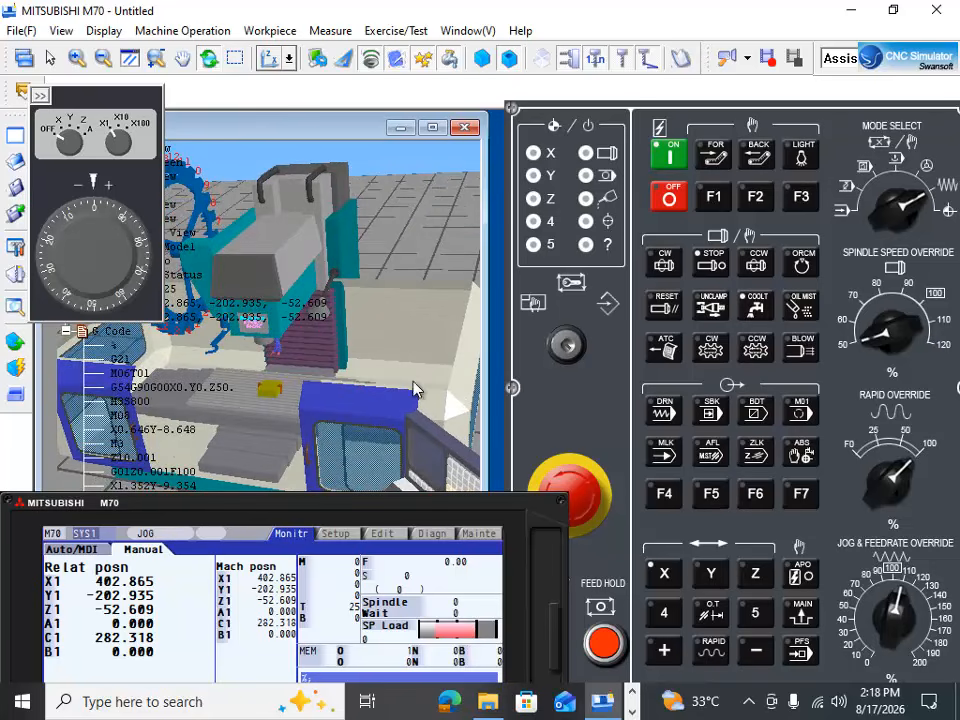
pyautogui.scroll(3, 360, 411)
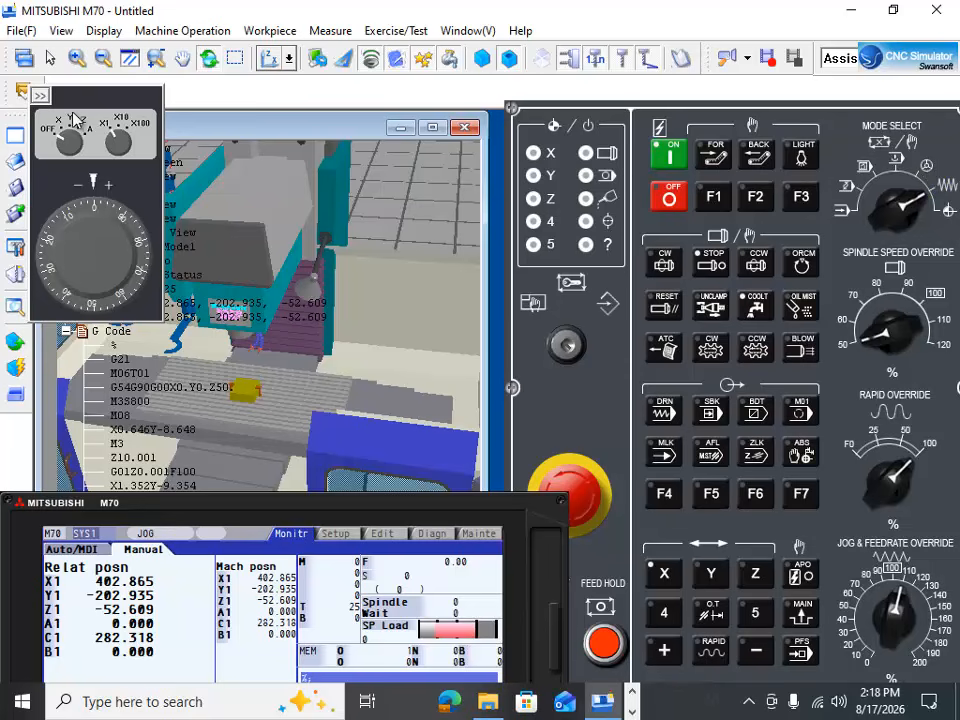
pyautogui.click(40, 96)
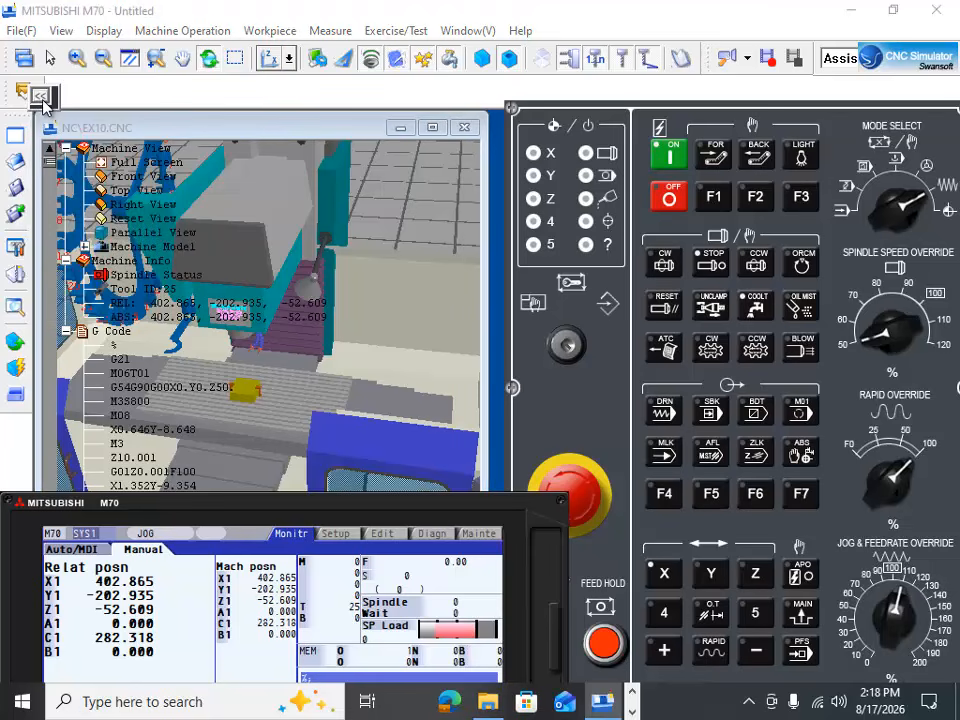
pyautogui.click(41, 97)
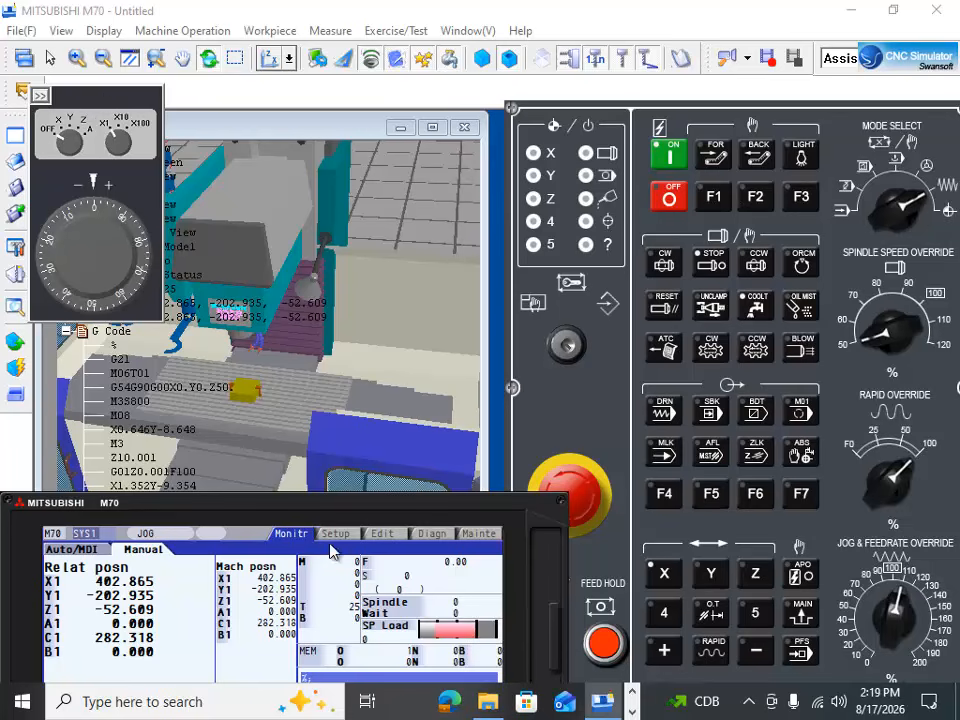
# Step: Jog the X axis in the positive direction to machine position 545.469
pyautogui.moveTo(362, 507); pyautogui.dragTo(193, 432)
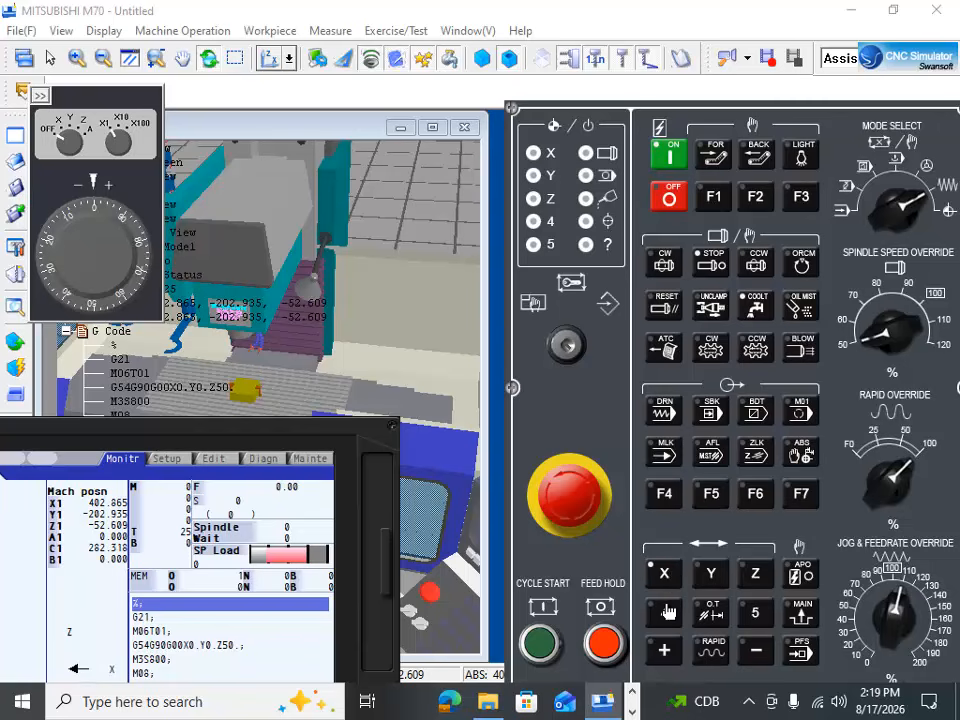
pyautogui.click(665, 650)
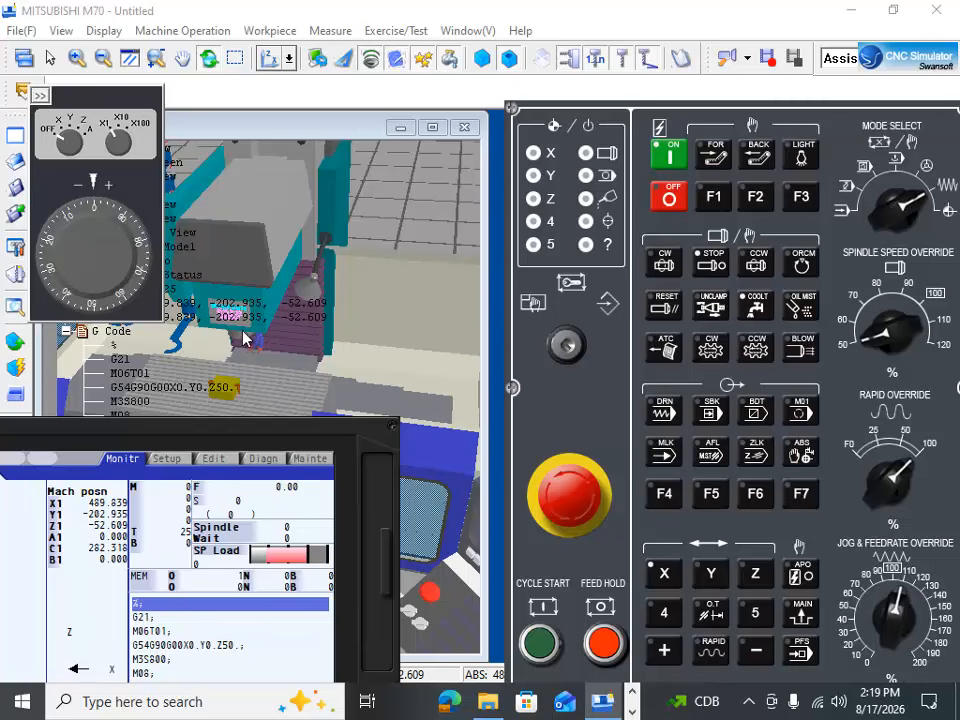
pyautogui.scroll(3, 250, 342)
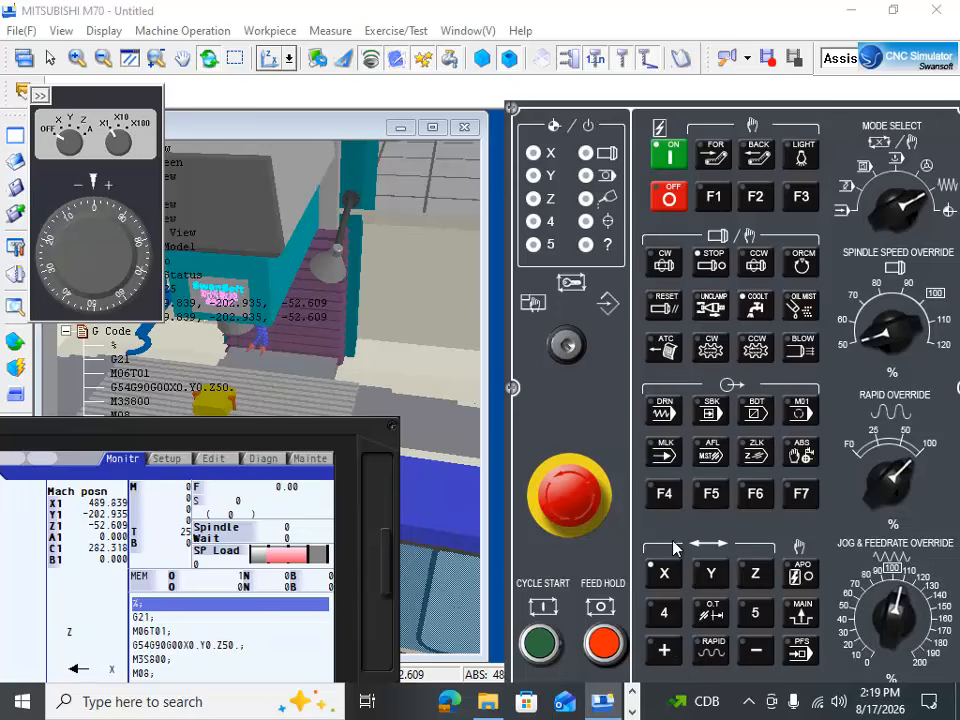
pyautogui.click(665, 650)
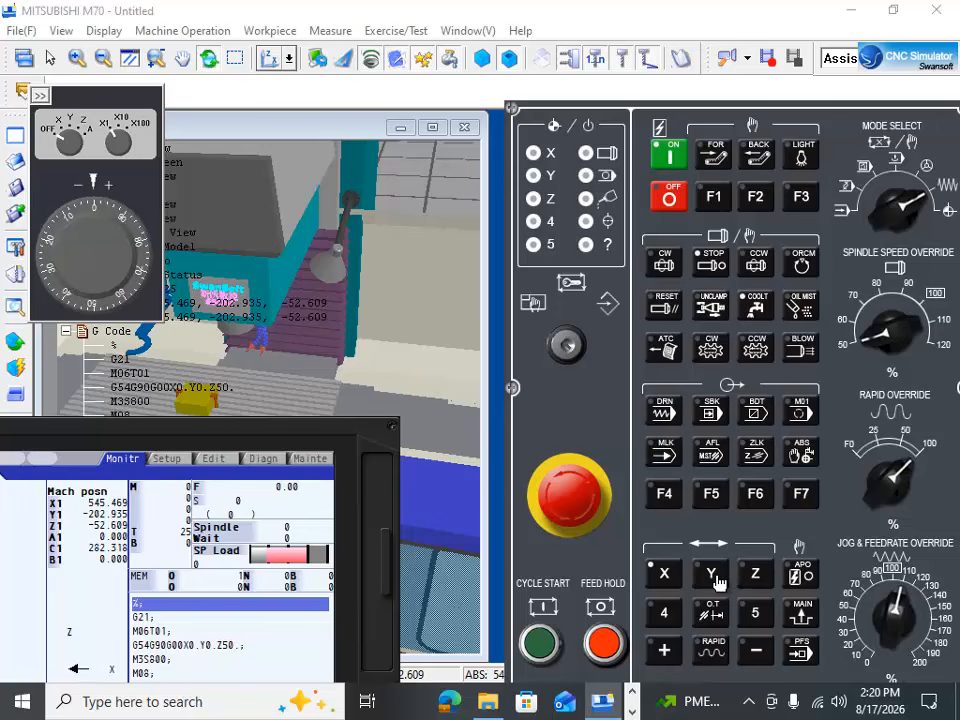
# Step: Jog the Y axis in both directions to machine position -306.885, and the Z axis to -73.047
pyautogui.click(666, 652)
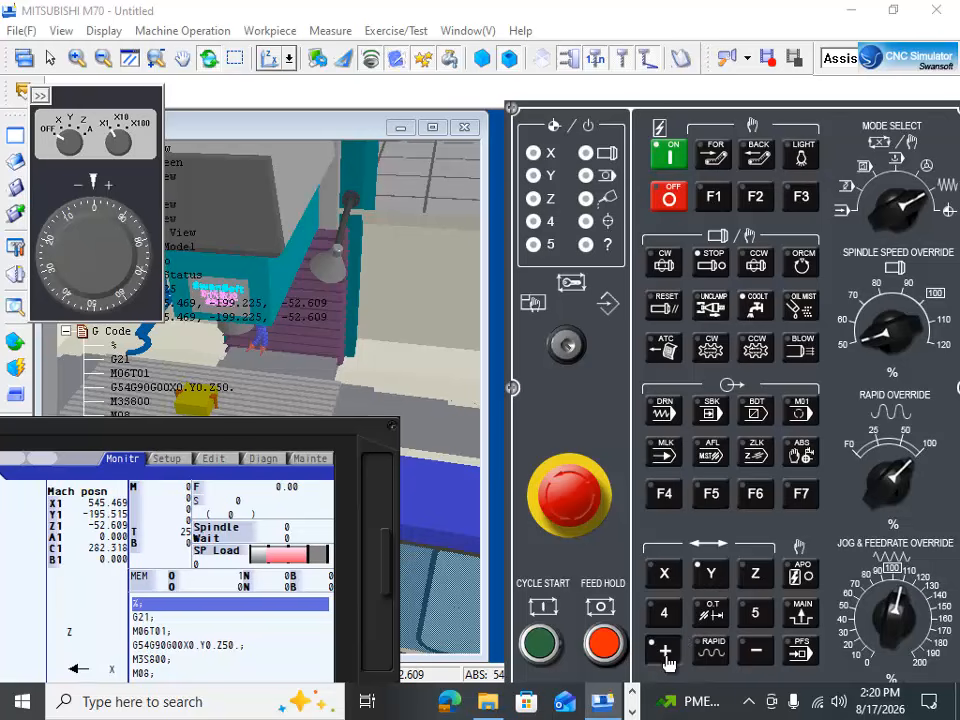
pyautogui.click(754, 652)
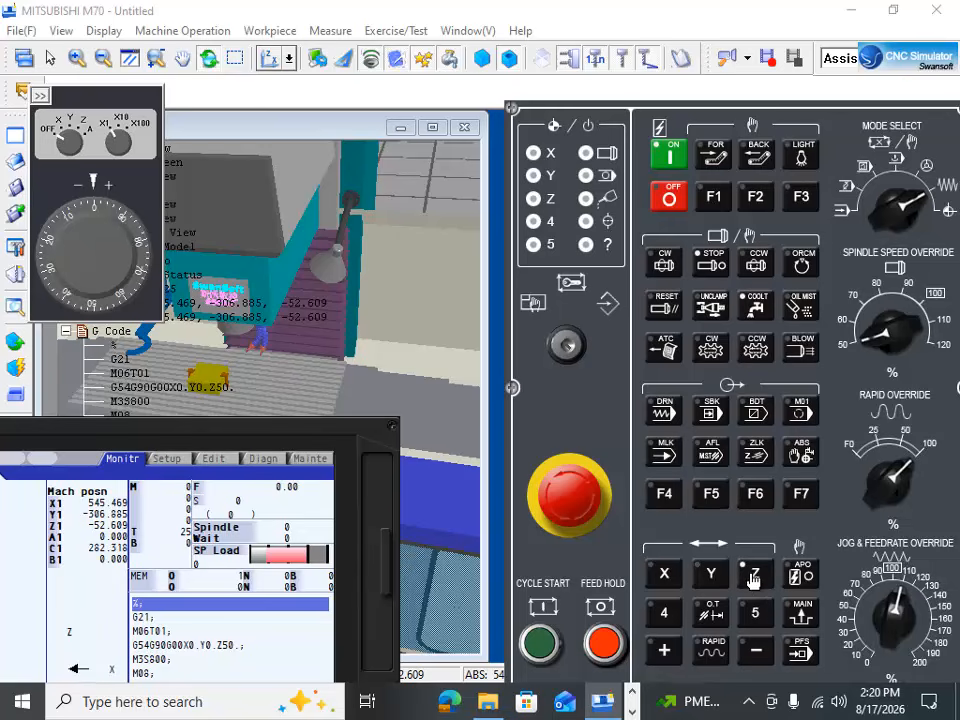
pyautogui.click(756, 651)
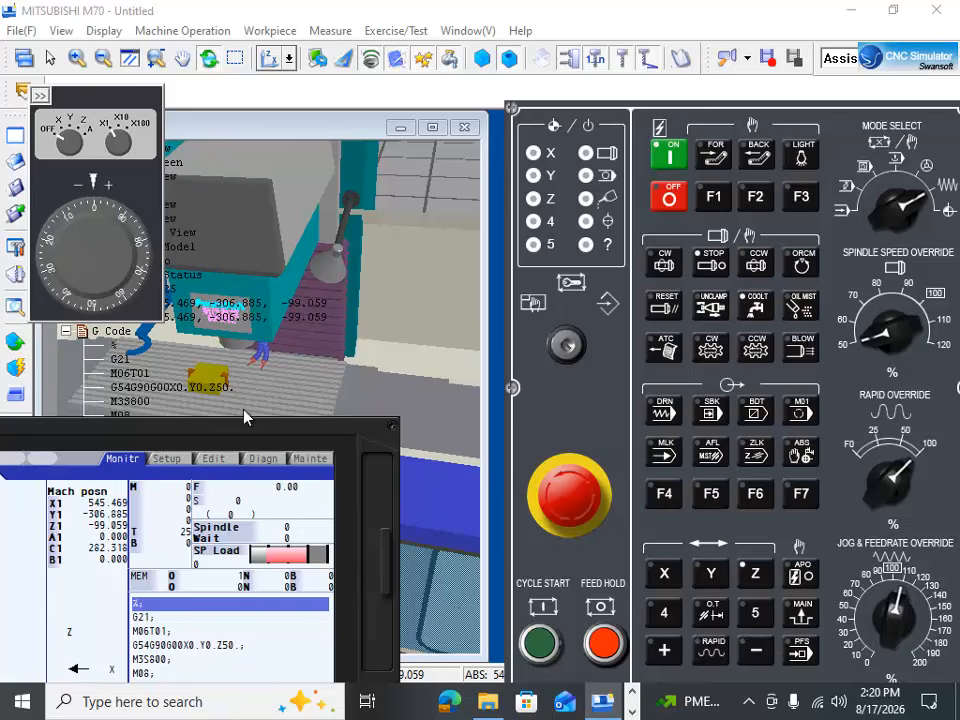
pyautogui.click(664, 651)
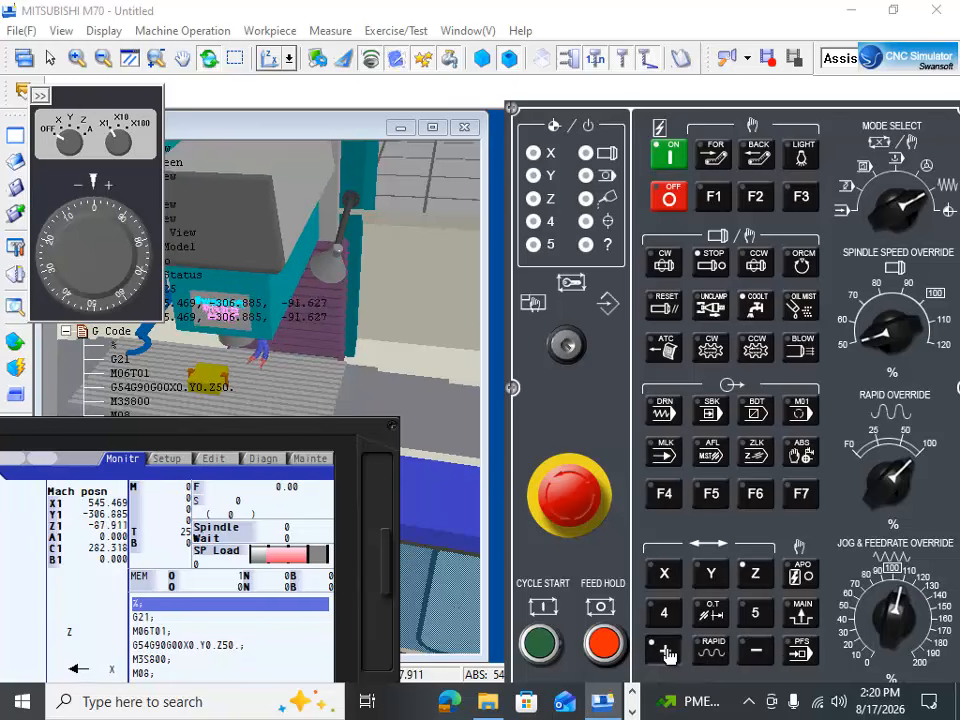
pyautogui.click(762, 664)
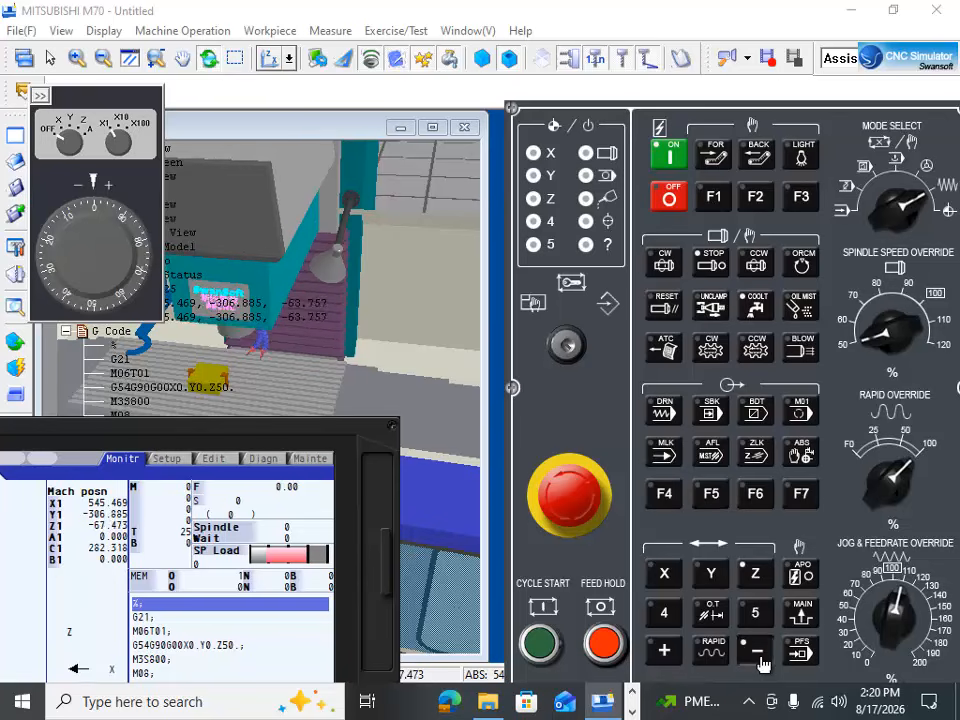
# Step: Bring the axis position readout into view, set the machine to zero-return mode and home the X axis
pyautogui.moveTo(190, 424); pyautogui.dragTo(394, 293)
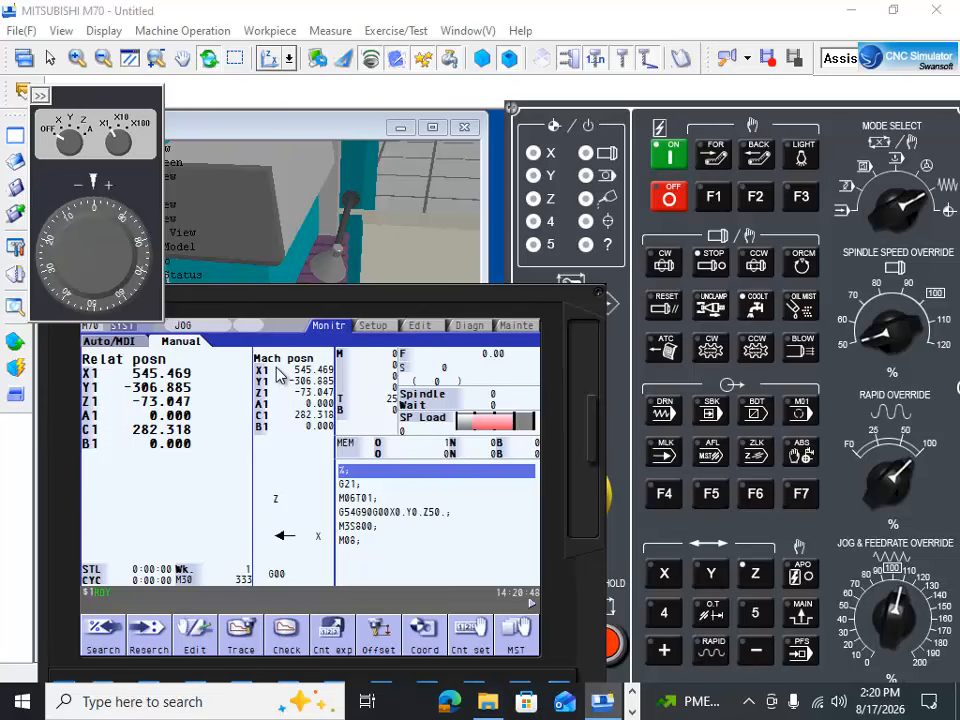
pyautogui.moveTo(306, 296); pyautogui.dragTo(226, 306)
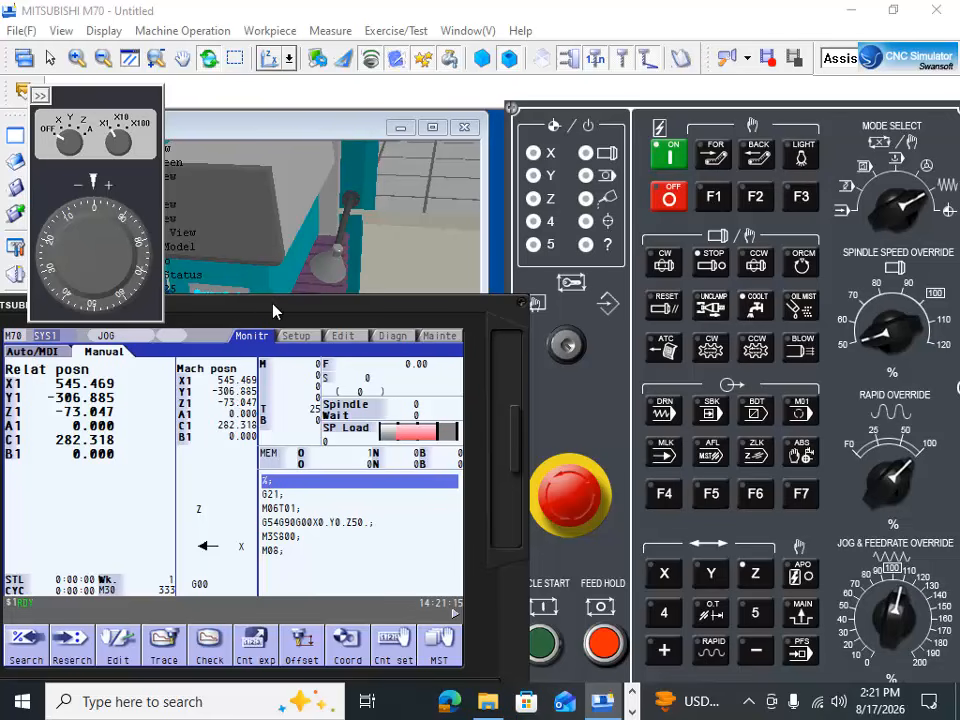
pyautogui.moveTo(273, 312); pyautogui.dragTo(266, 410)
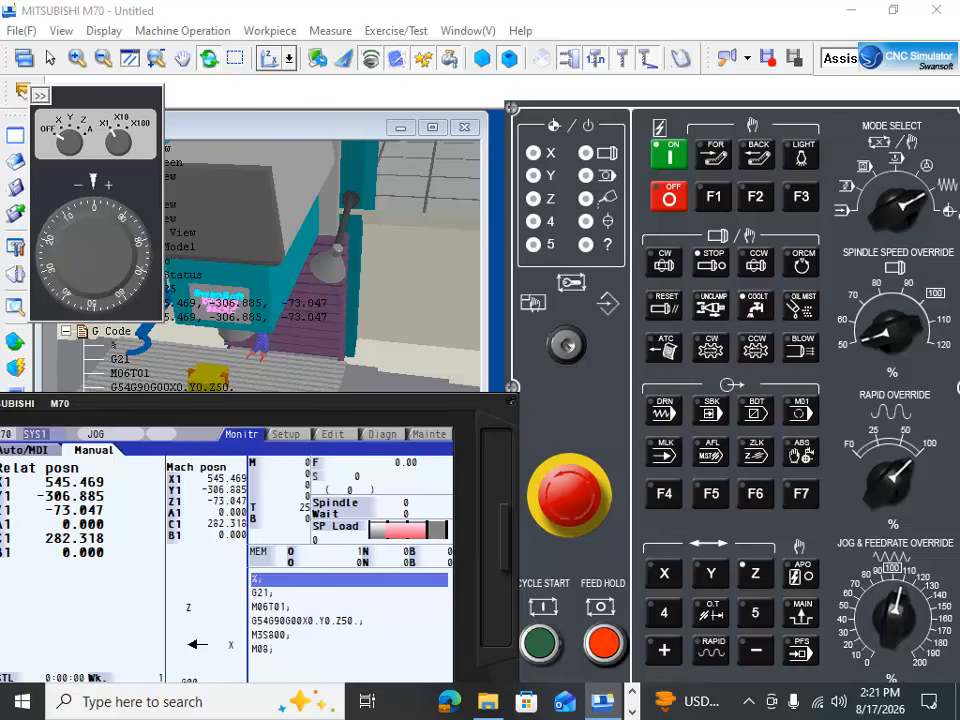
pyautogui.click(943, 212)
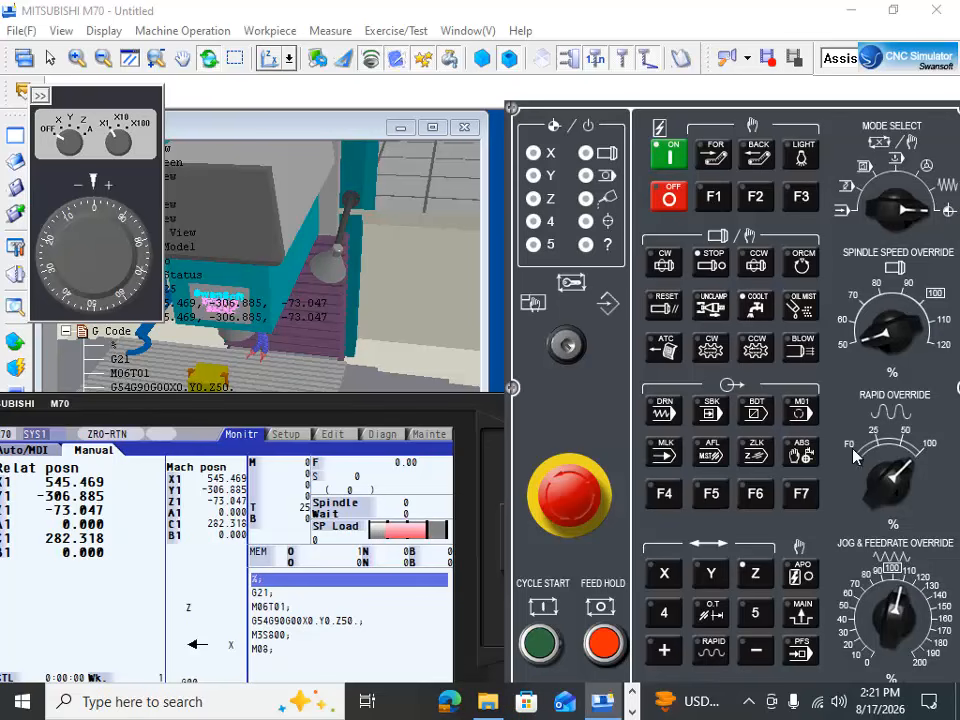
pyautogui.click(664, 575)
pyautogui.click(663, 650)
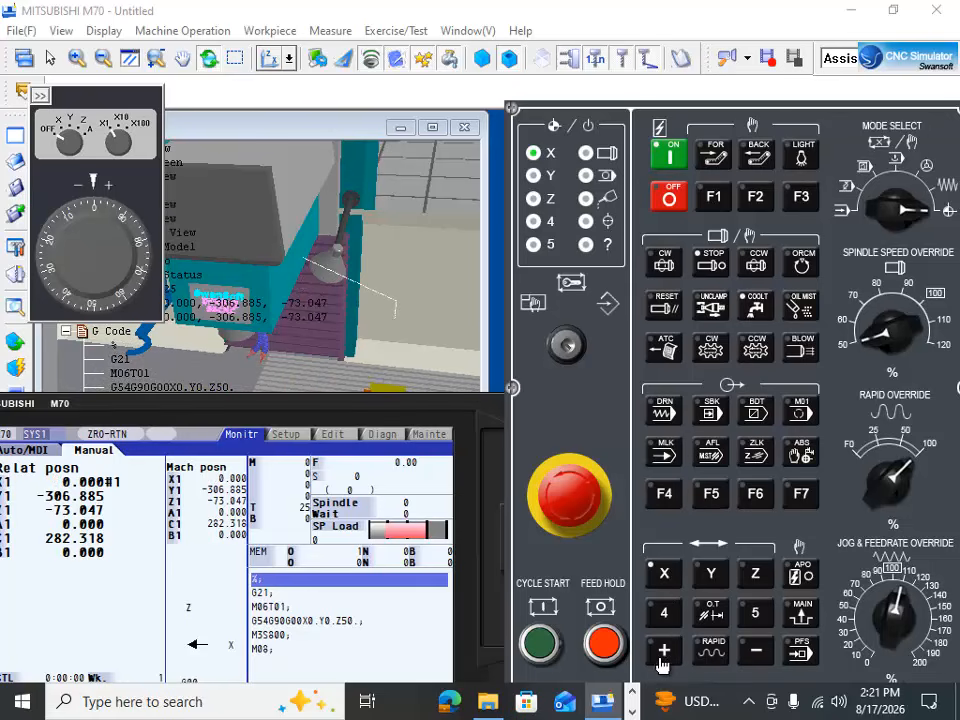
# Step: Home the Y axis in the positive direction, keeping the controller's position readout in view
pyautogui.moveTo(291, 403); pyautogui.dragTo(251, 510)
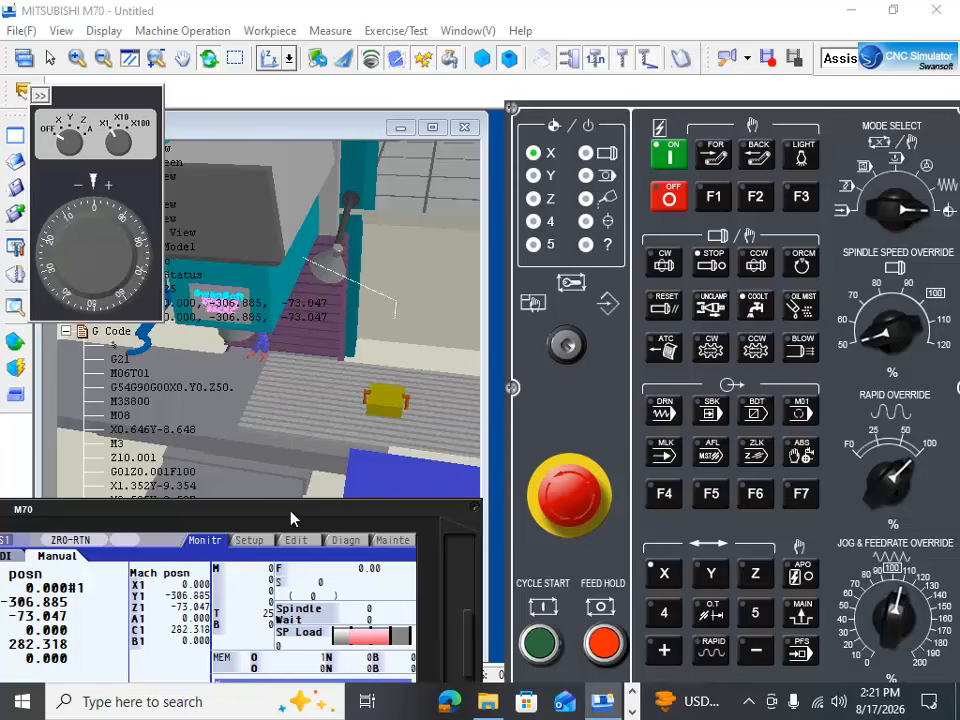
pyautogui.moveTo(291, 509); pyautogui.dragTo(330, 429)
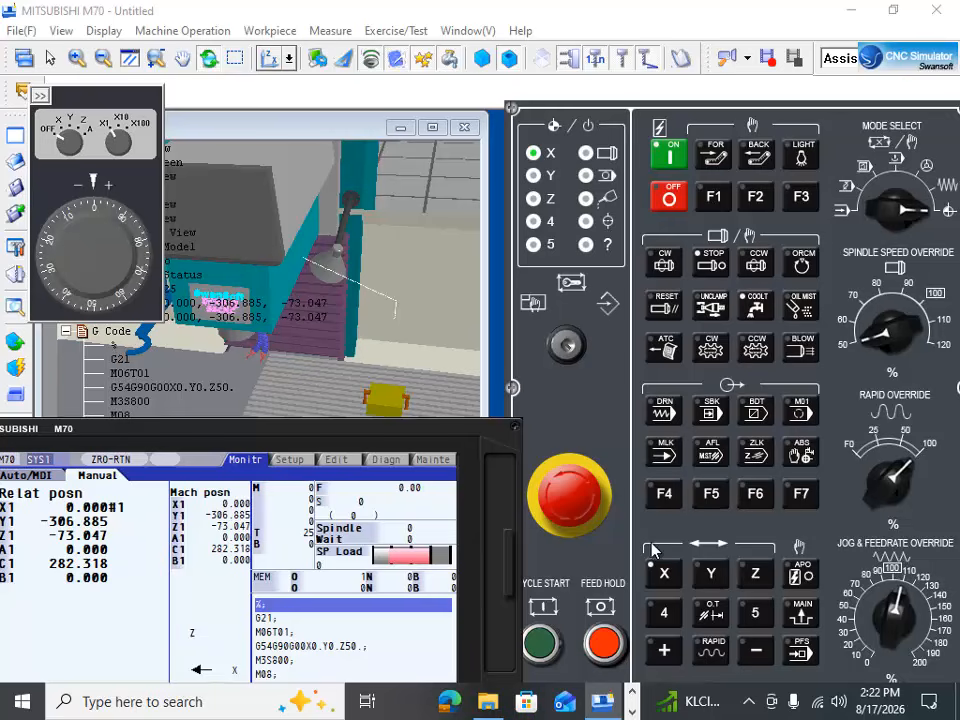
pyautogui.click(714, 576)
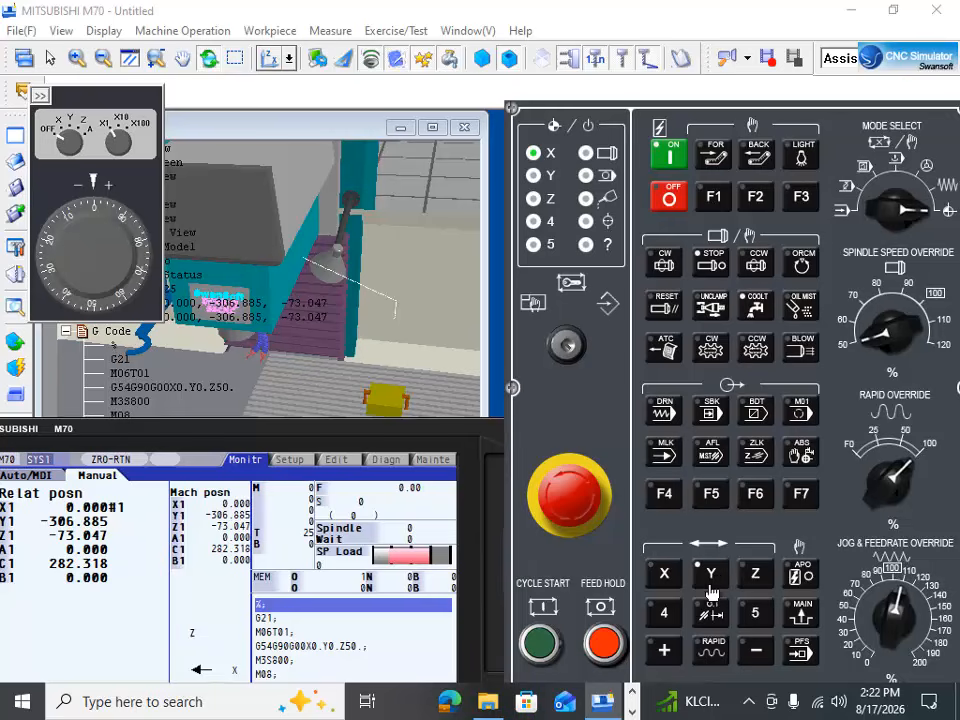
pyautogui.click(668, 652)
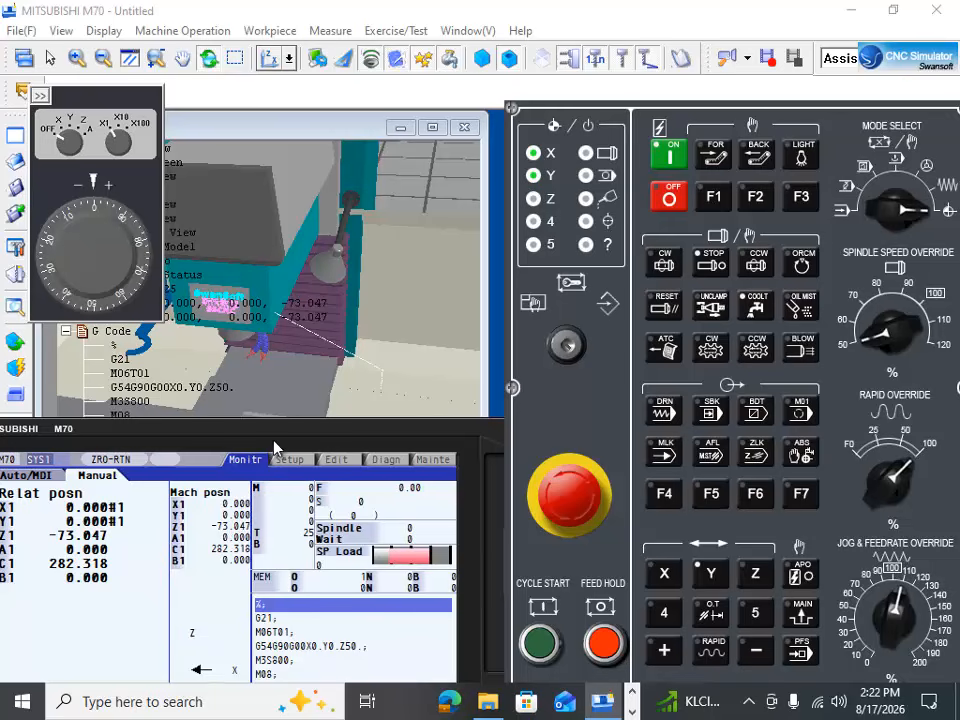
# Step: Uncover the machine view and examine the table and spindle from the front and from above
pyautogui.moveTo(283, 433); pyautogui.dragTo(283, 577)
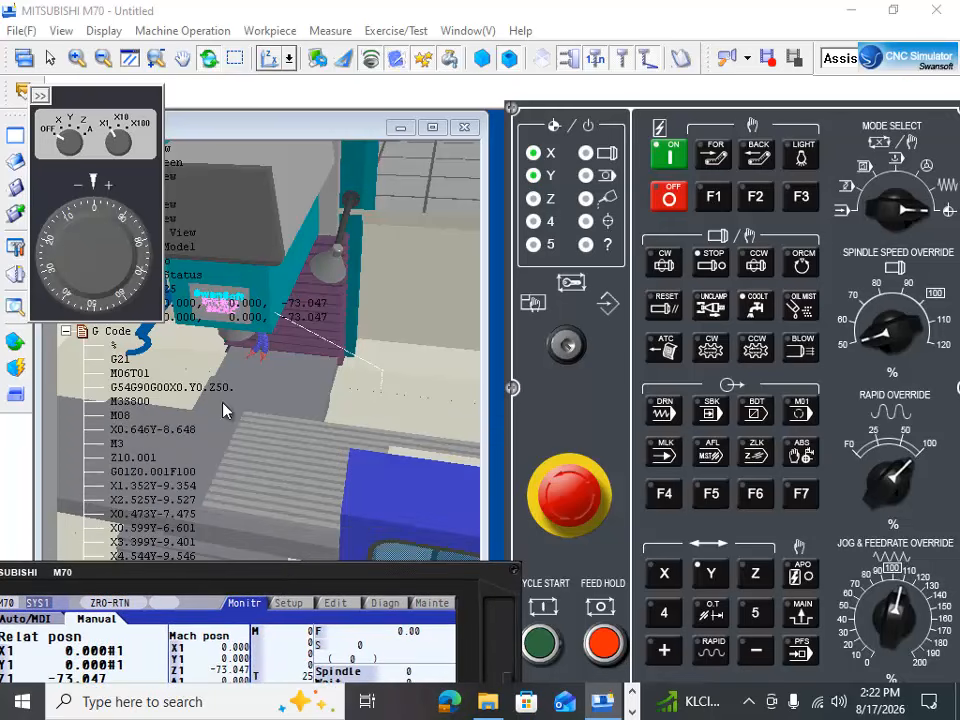
pyautogui.moveTo(243, 415); pyautogui.dragTo(322, 190)
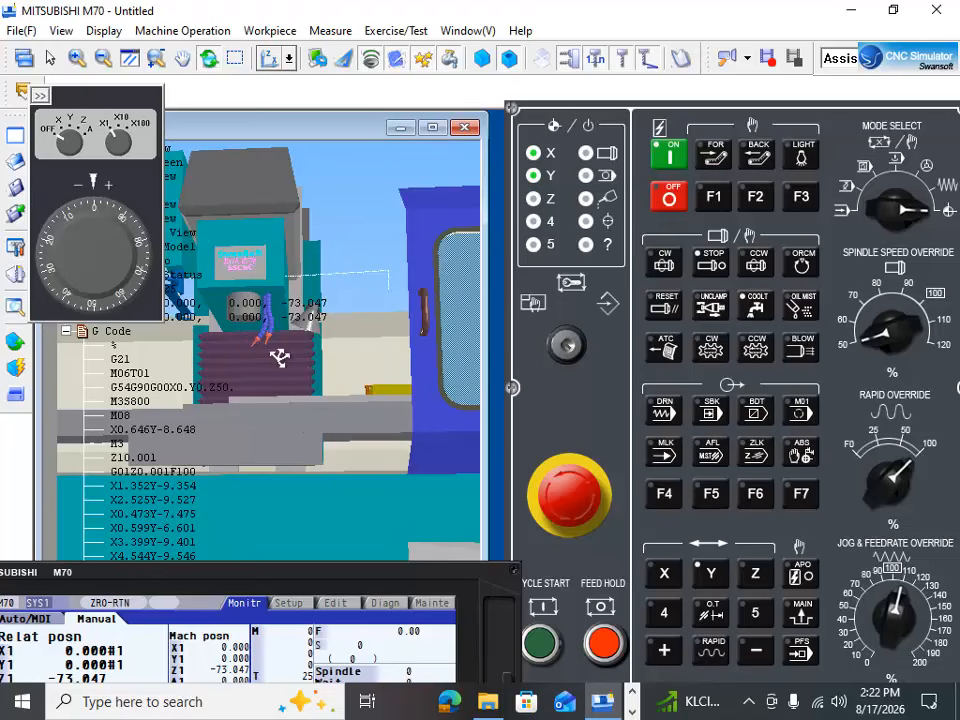
pyautogui.moveTo(279, 357); pyautogui.dragTo(240, 517)
pyautogui.scroll(4, 244, 418)
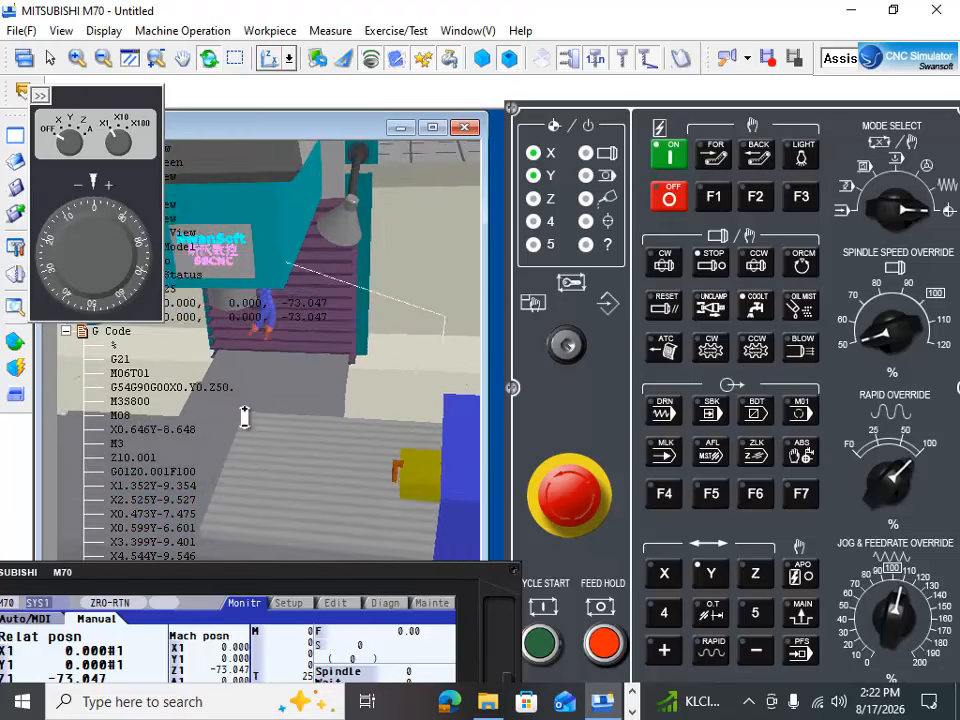
pyautogui.scroll(3, 244, 418)
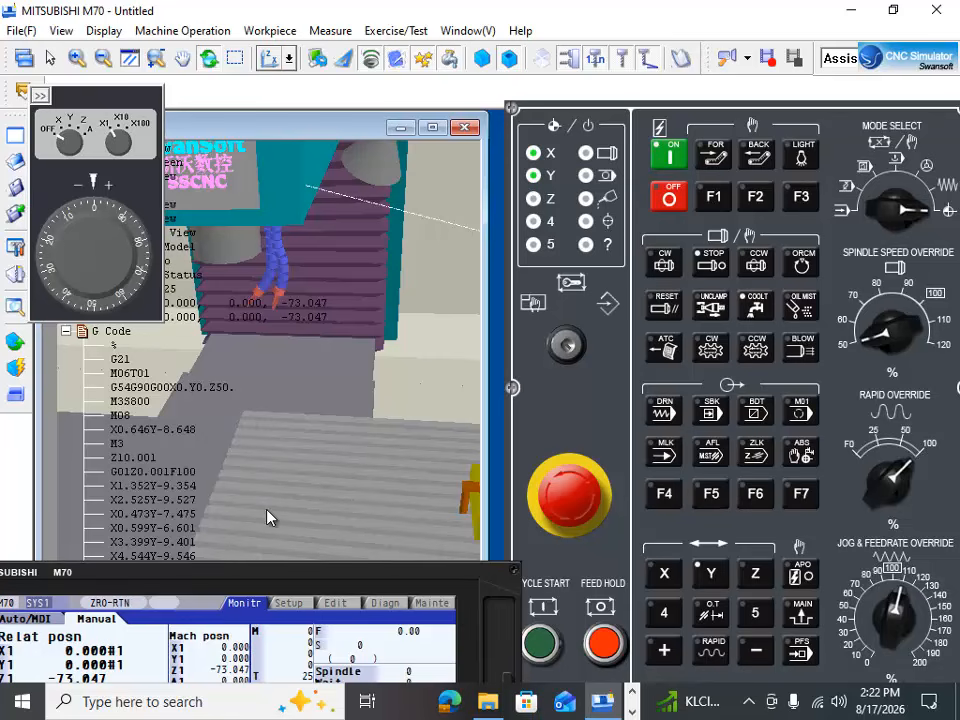
# Step: Home the Z axis with the controller's position readout in view, and inspect the spindle at its zero position
pyautogui.moveTo(261, 583); pyautogui.dragTo(265, 481)
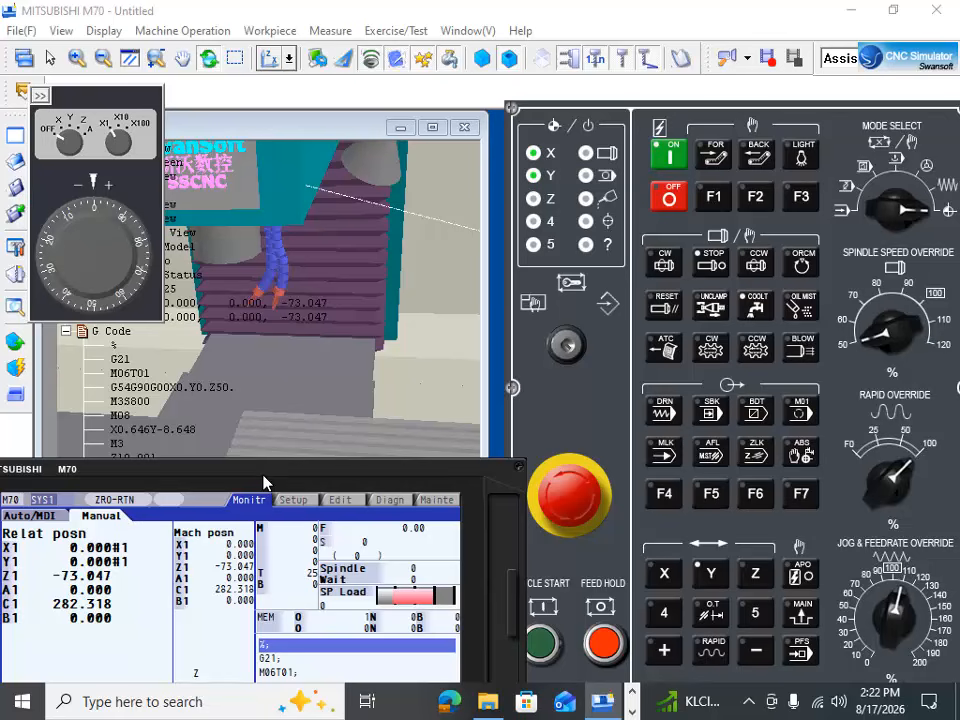
pyautogui.click(754, 577)
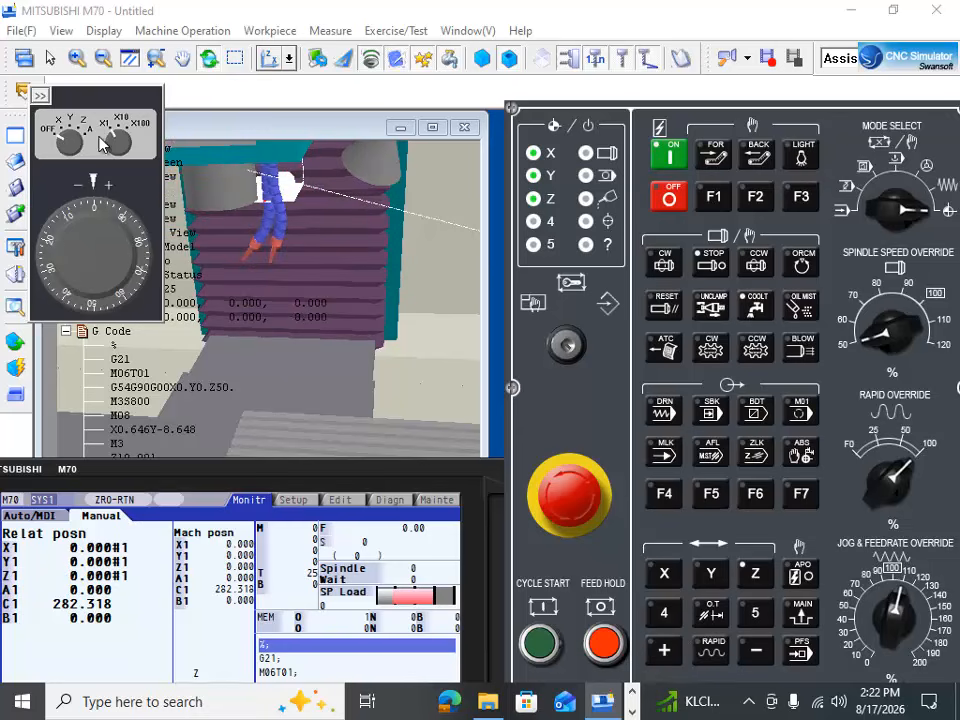
pyautogui.moveTo(247, 285); pyautogui.dragTo(230, 184)
pyautogui.scroll(2, 236, 208)
pyautogui.scroll(1, 237, 208)
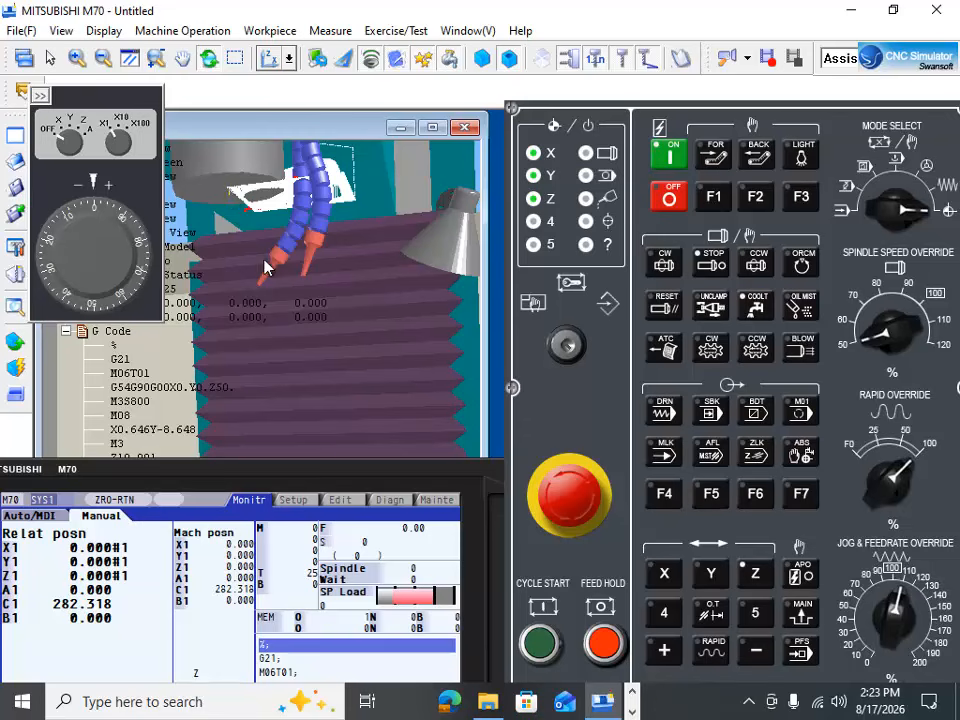
pyautogui.moveTo(265, 267); pyautogui.dragTo(114, 417)
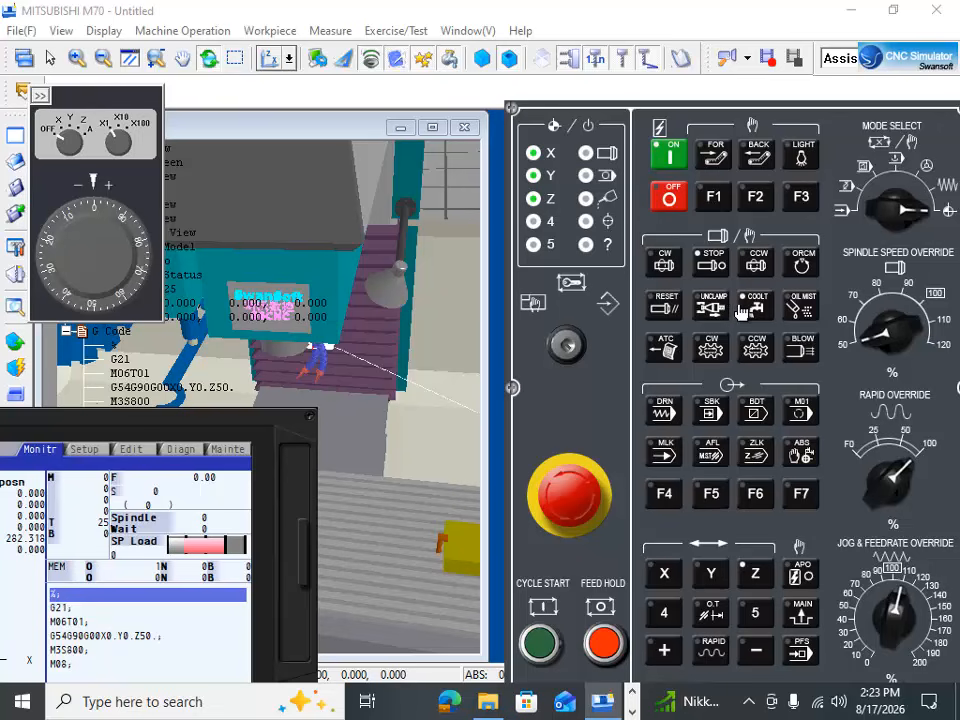
# Step: Reposition the controller window to show its whole display and upper keypad, and place the handwheel unit directly beside it
pyautogui.moveTo(71, 424); pyautogui.dragTo(911, 268)
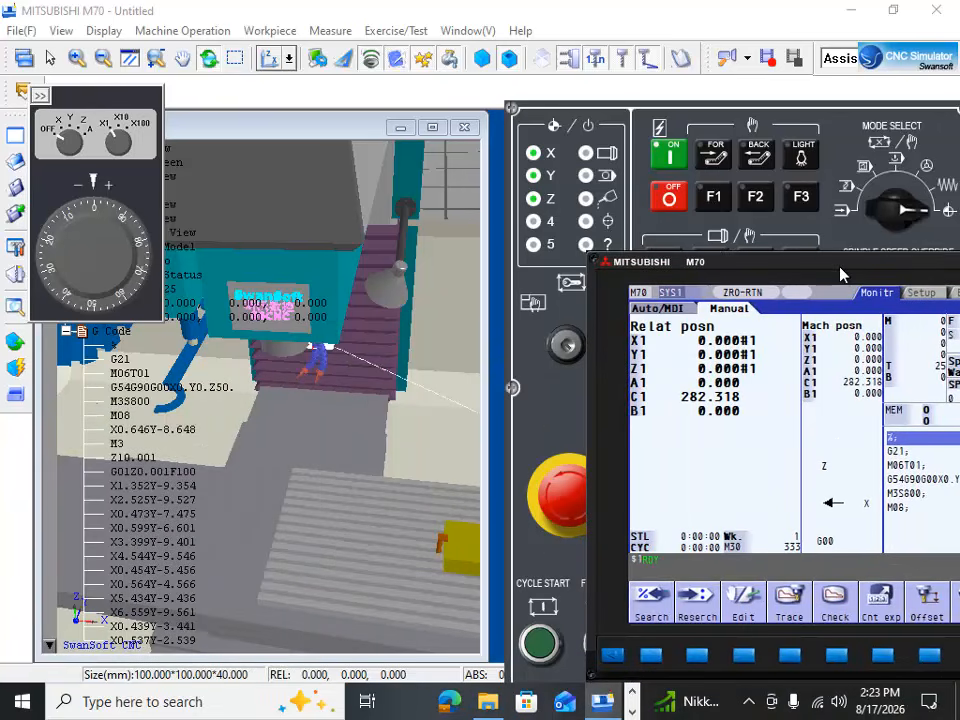
pyautogui.moveTo(840, 273); pyautogui.dragTo(420, 276)
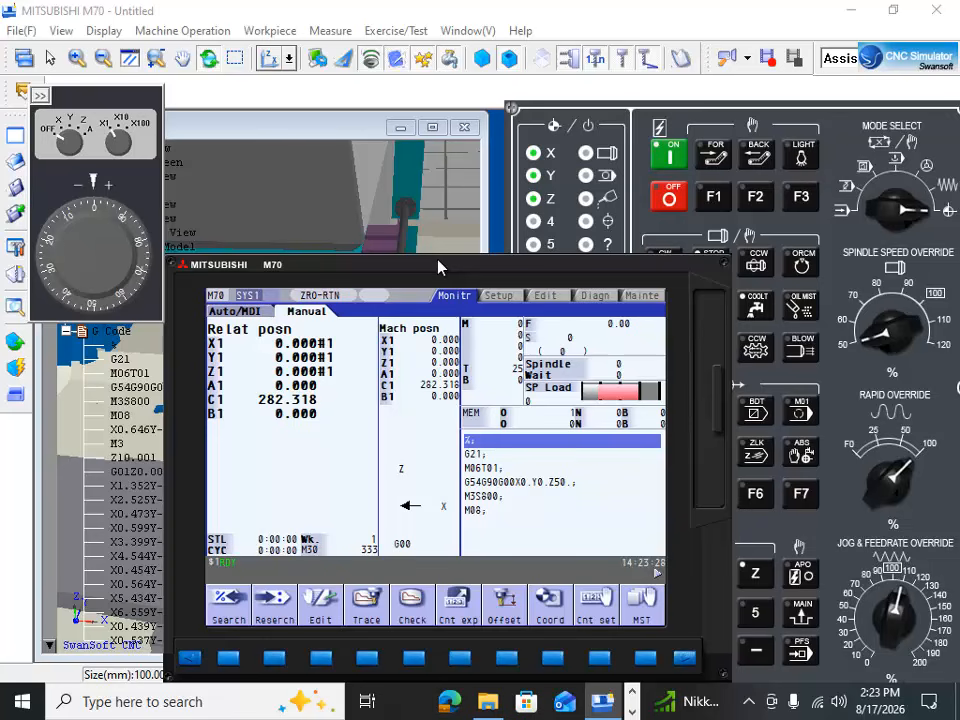
pyautogui.moveTo(451, 265); pyautogui.dragTo(561, 89)
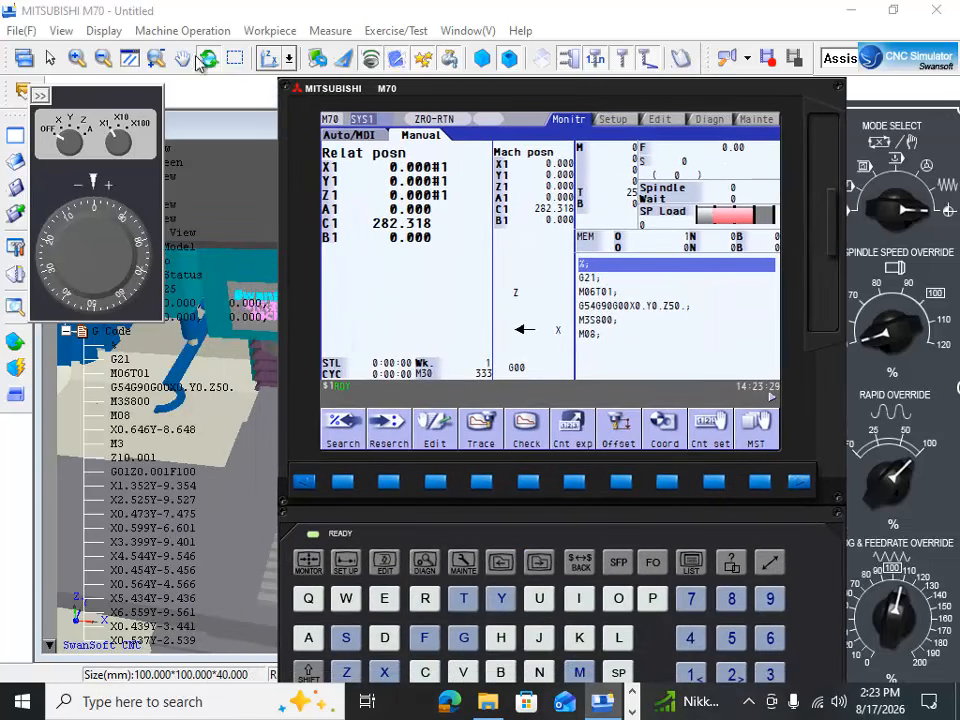
pyautogui.moveTo(85, 110); pyautogui.dragTo(203, 94)
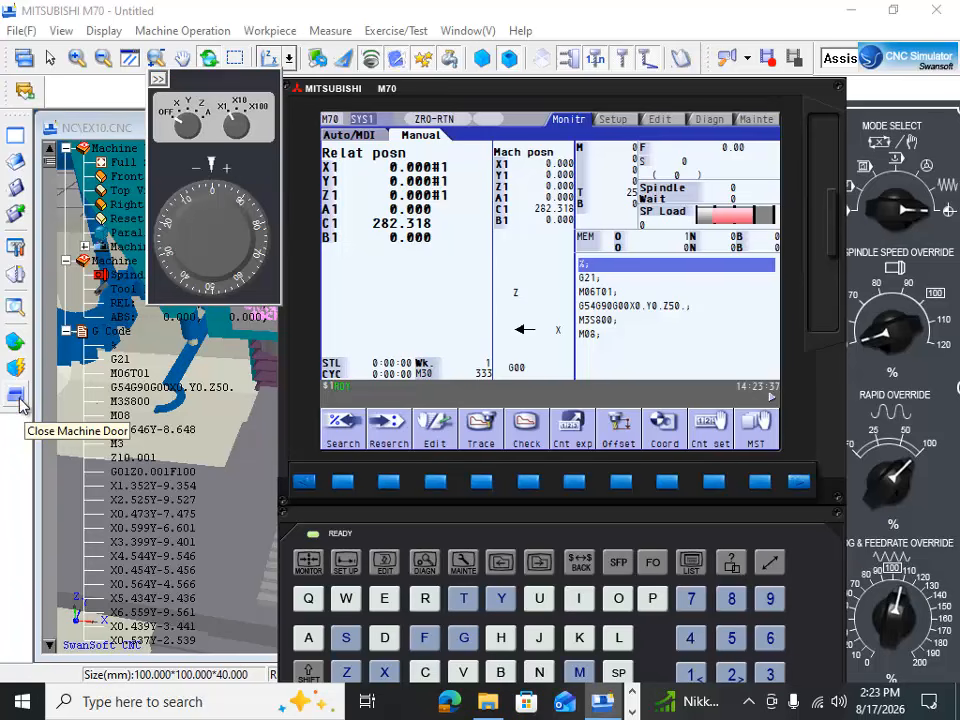
# Step: Define the stock as a box 80 mm long, 50 mm wide and 50 mm high, replacing the existing workpiece
pyautogui.click(17, 342)
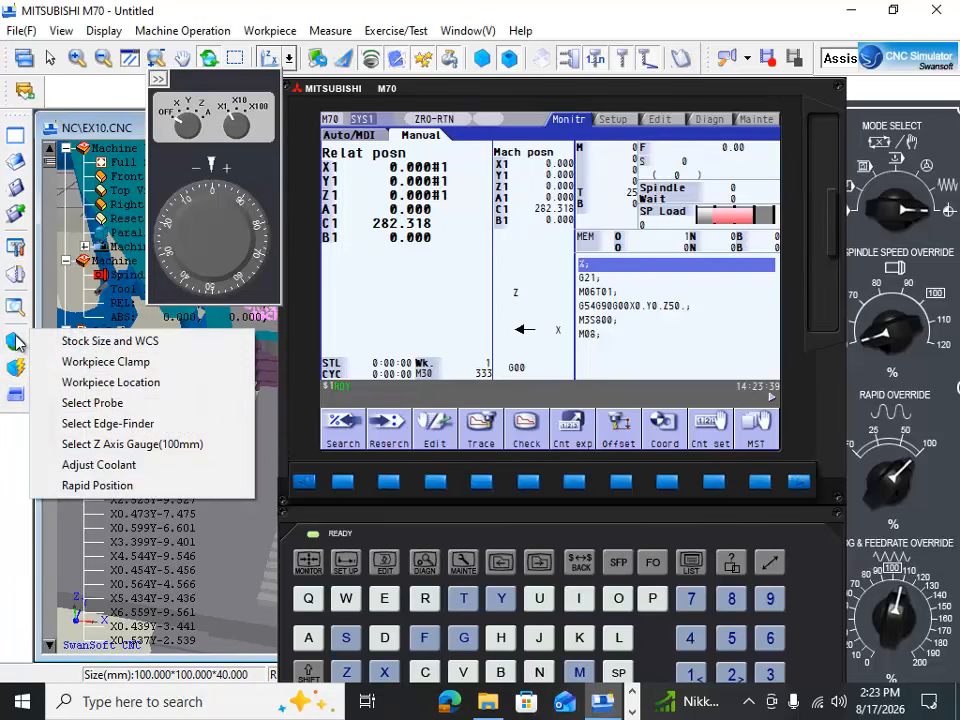
pyautogui.click(107, 344)
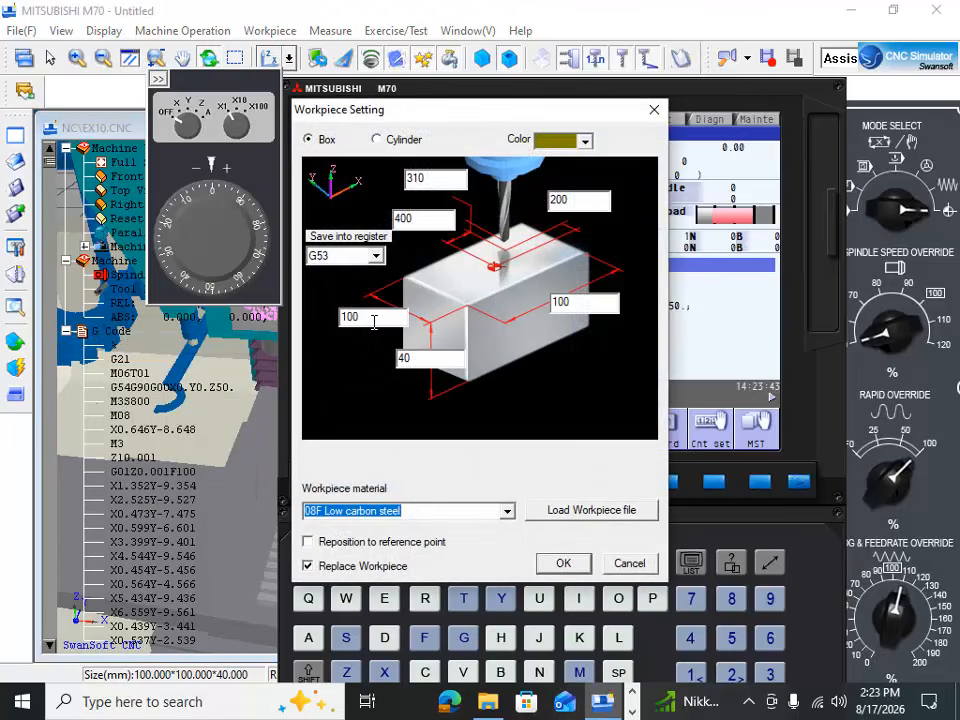
pyautogui.moveTo(366, 314); pyautogui.dragTo(328, 320)
pyautogui.write('50')
pyautogui.moveTo(425, 358); pyautogui.dragTo(392, 370)
pyautogui.write('50')
pyautogui.moveTo(568, 302); pyautogui.dragTo(528, 318)
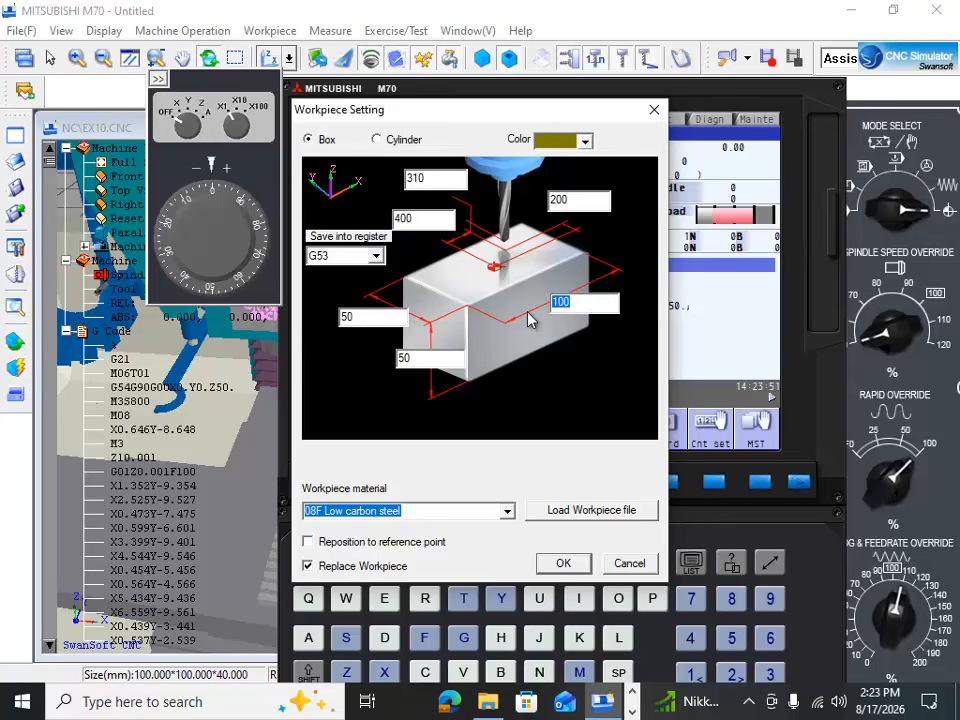
pyautogui.write('80')
pyautogui.click(562, 564)
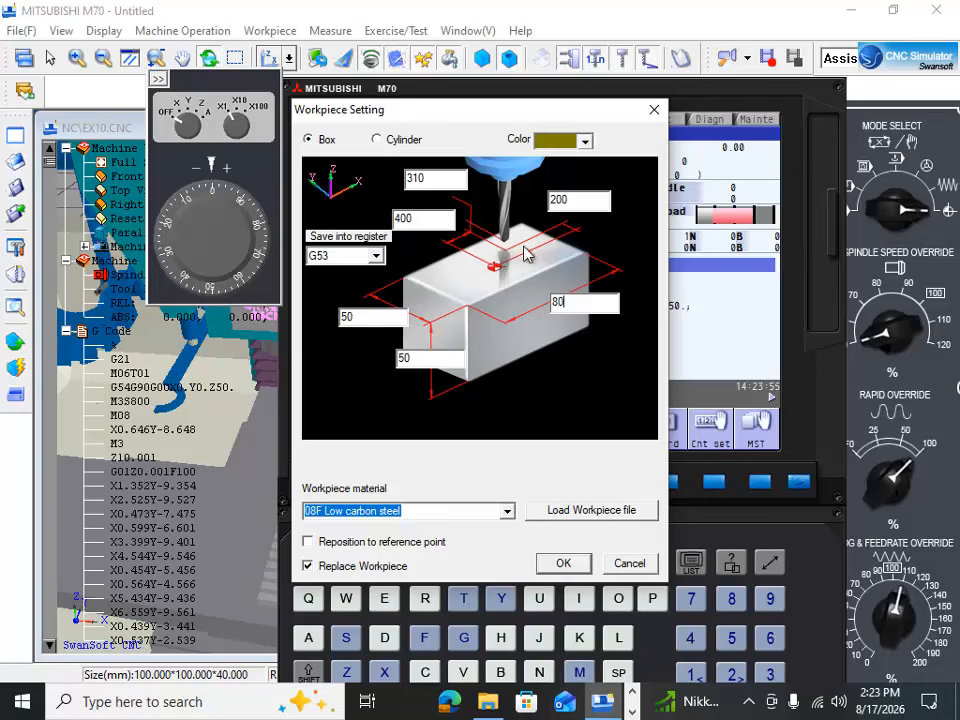
pyautogui.click(563, 564)
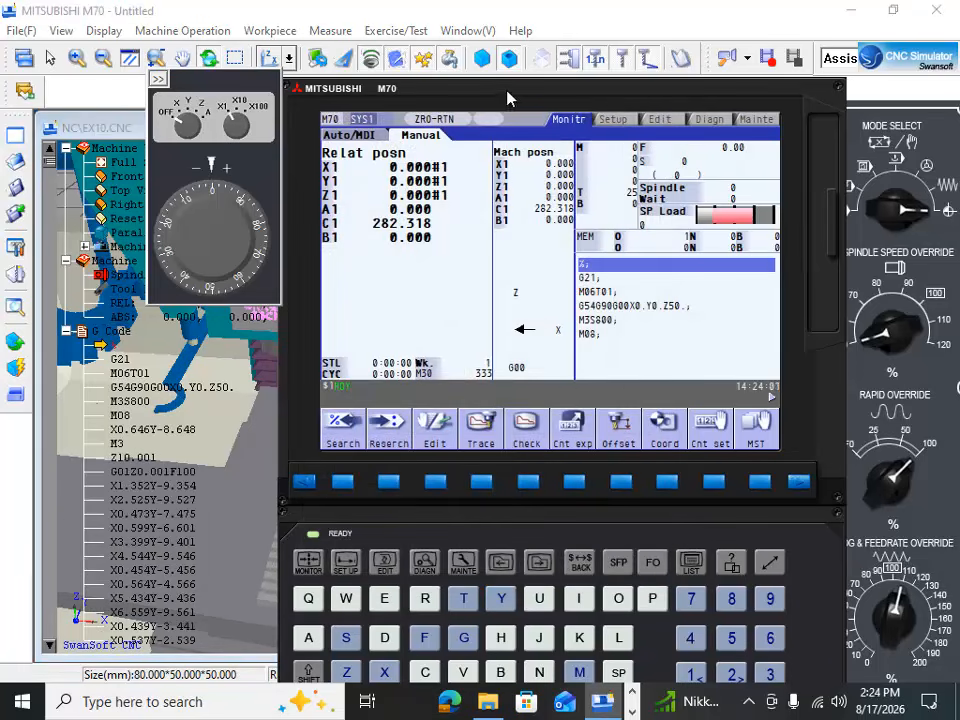
# Step: Move the controller window off the machine view and examine the resized workpiece on the table up close
pyautogui.moveTo(507, 88); pyautogui.dragTo(722, 381)
pyautogui.moveTo(410, 515); pyautogui.dragTo(266, 531)
pyautogui.scroll(4, 367, 566)
pyautogui.scroll(5, 400, 566)
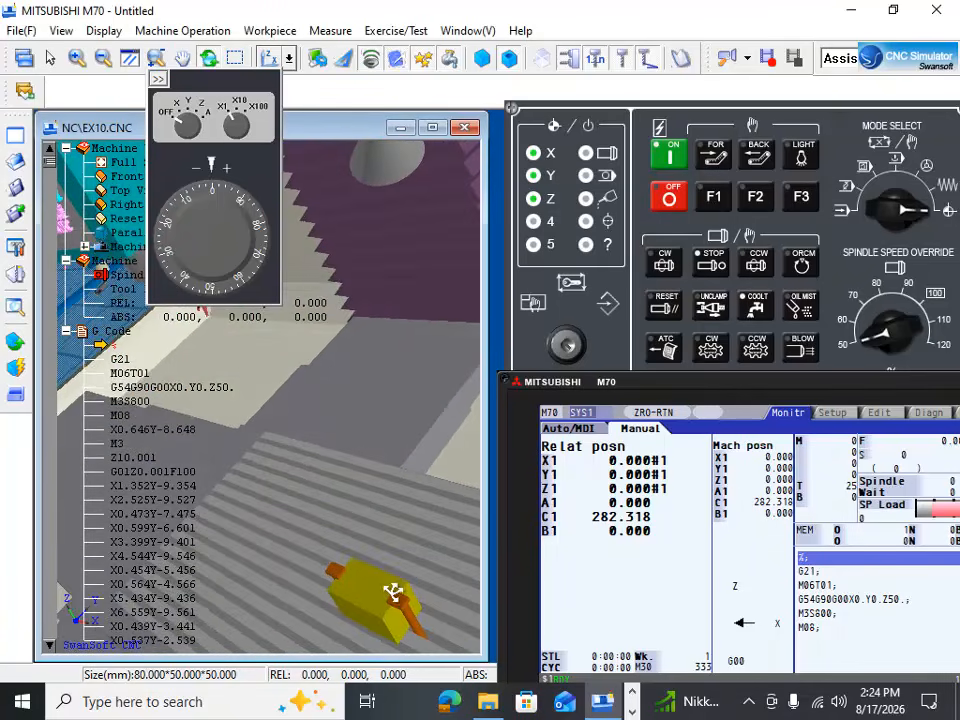
pyautogui.scroll(-3, 418, 565)
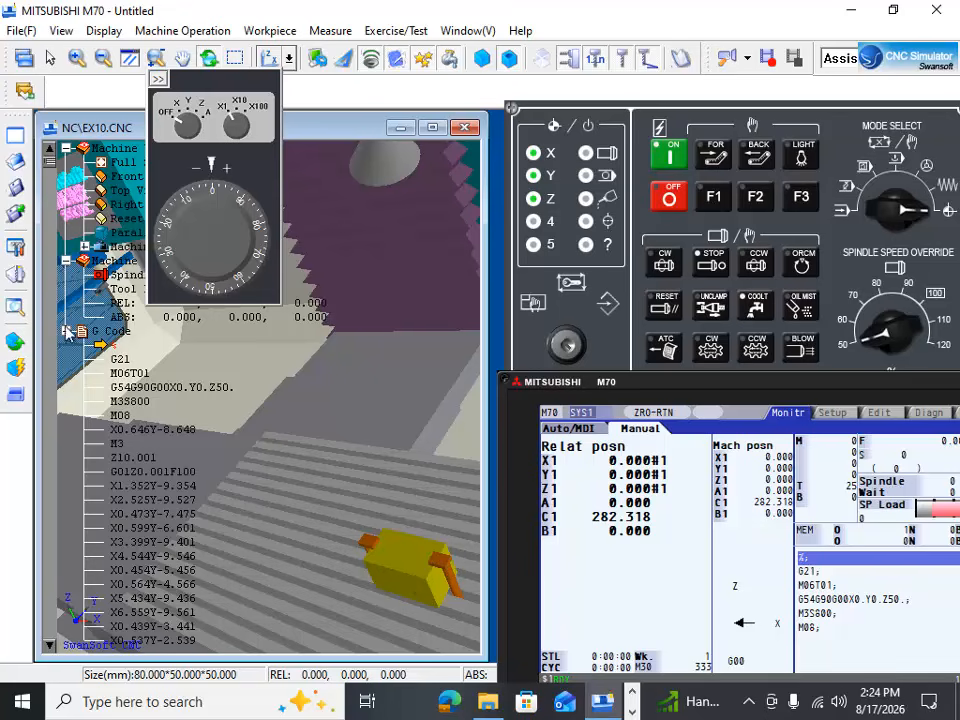
# Step: Choose a vise as the workpiece clamp and raise the workpiece's vertical location in it to 40.000
pyautogui.click(15, 350)
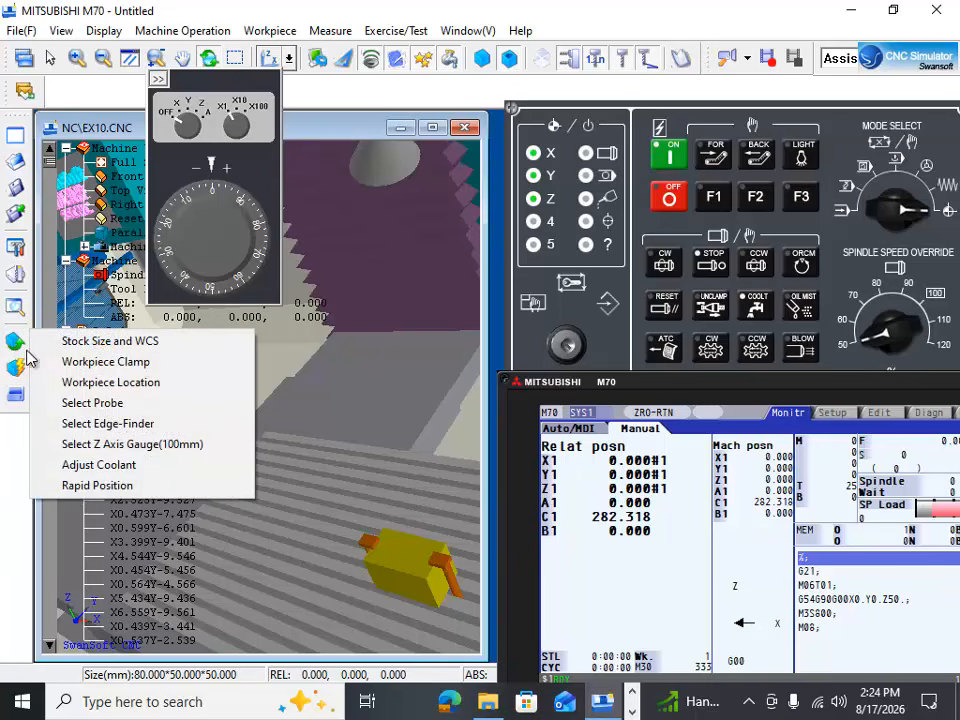
pyautogui.click(92, 364)
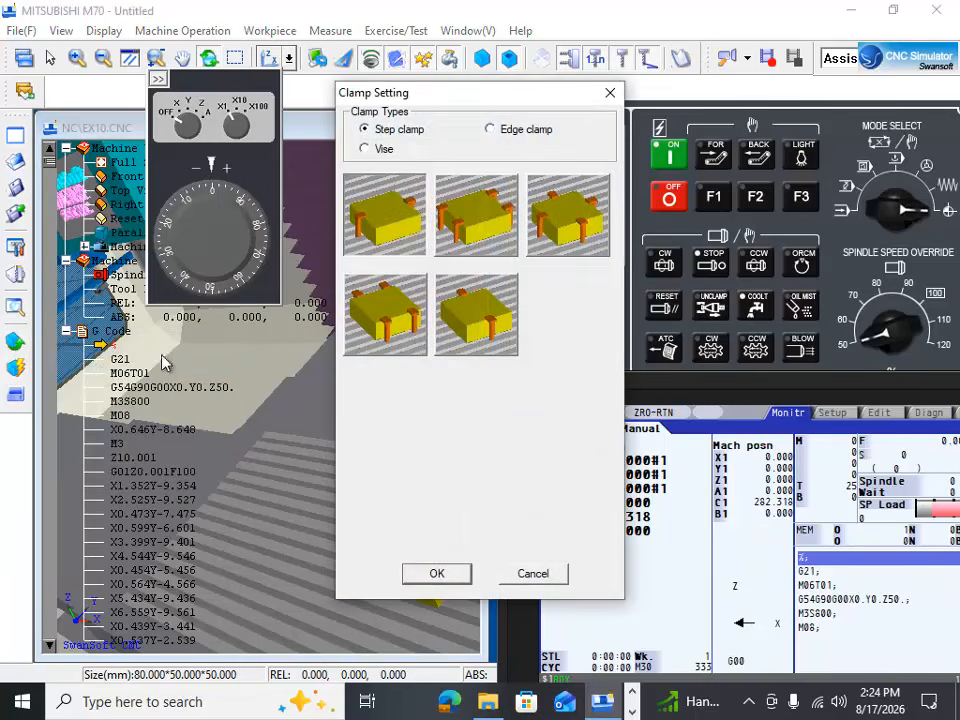
pyautogui.click(364, 150)
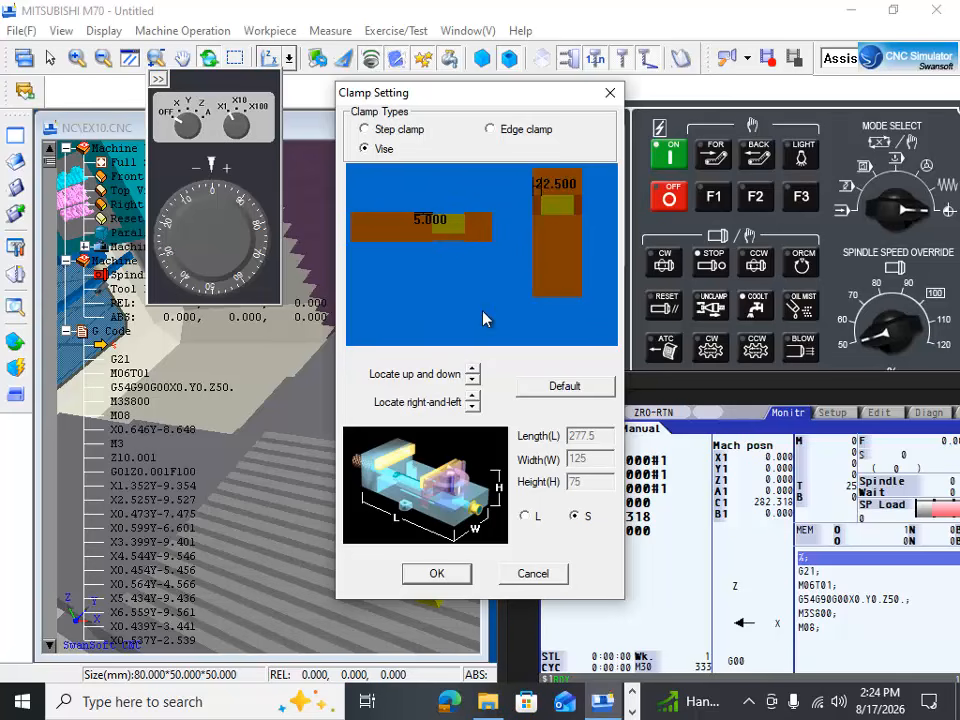
pyautogui.click(474, 368)
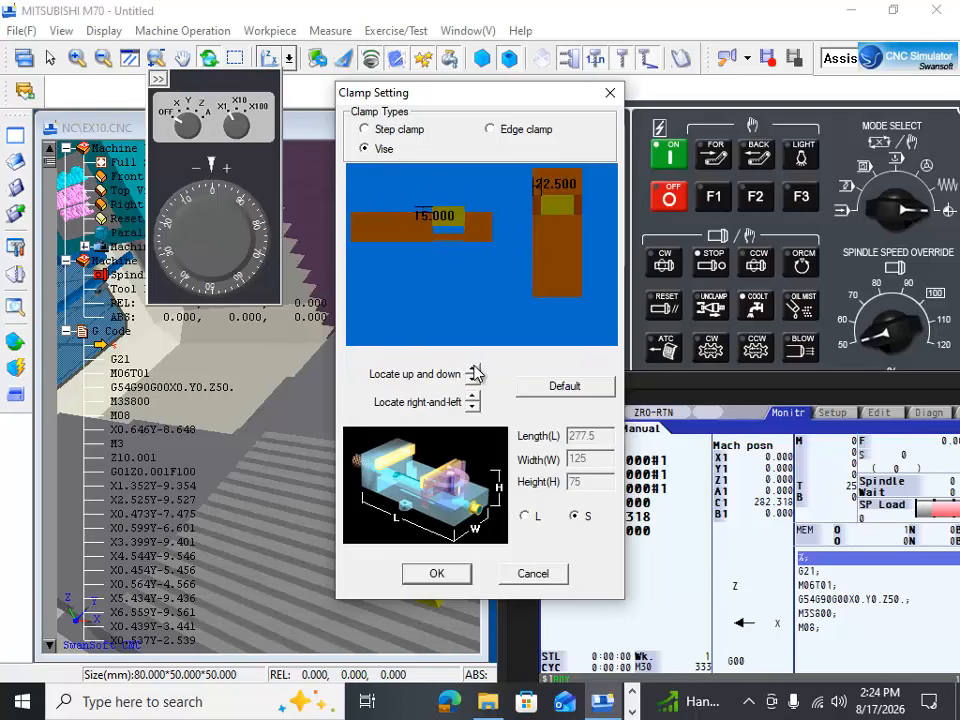
pyautogui.click(474, 368)
pyautogui.click(474, 368)
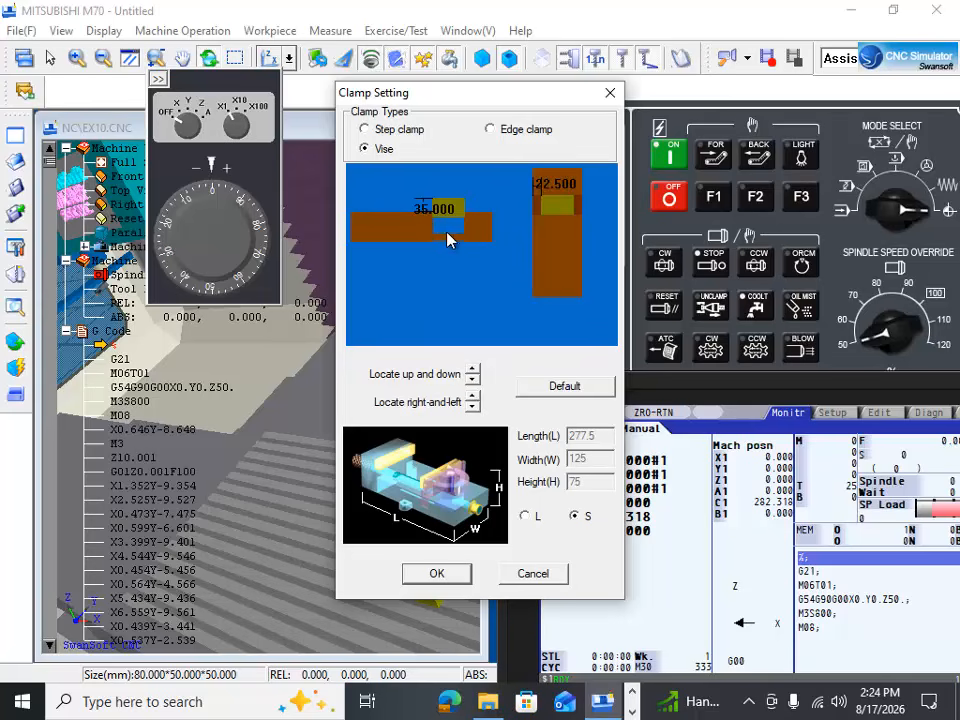
pyautogui.click(473, 368)
pyautogui.click(473, 368)
pyautogui.click(473, 368)
pyautogui.click(473, 368)
pyautogui.click(473, 368)
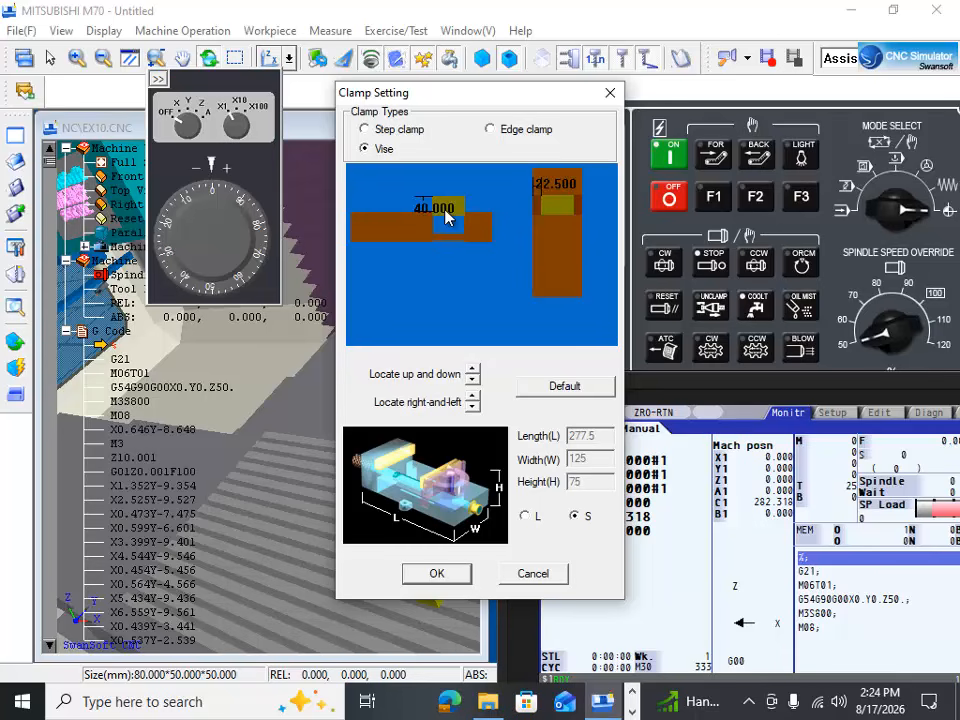
# Step: Shift the workpiece sideways in the vise to a right-and-left location of 87.500 and apply the clamp setting
pyautogui.click(474, 397)
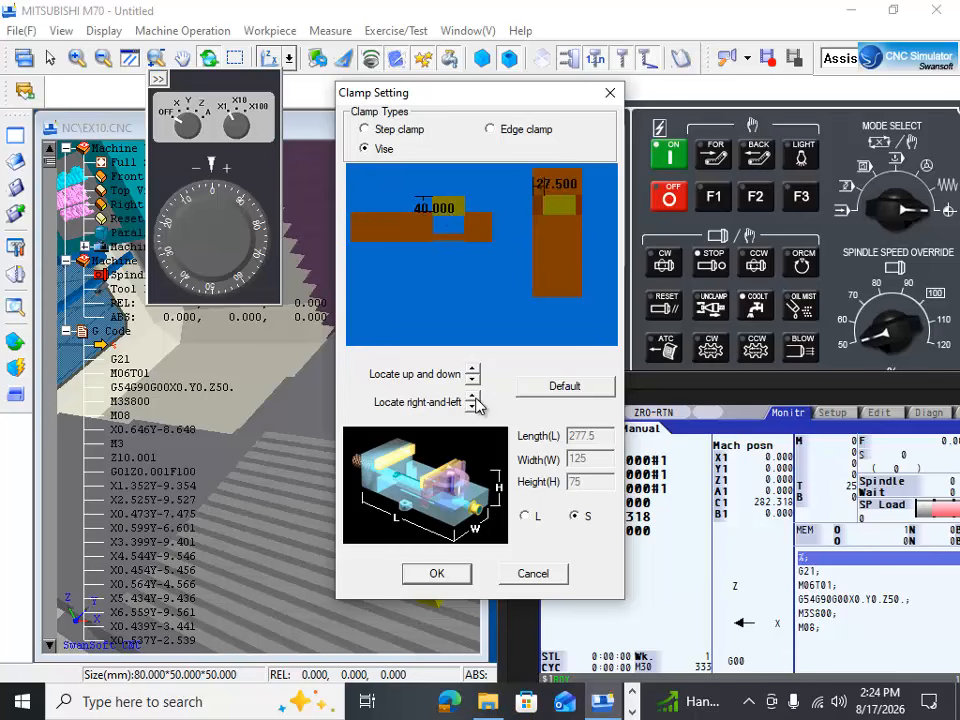
pyautogui.click(474, 397)
pyautogui.click(474, 406)
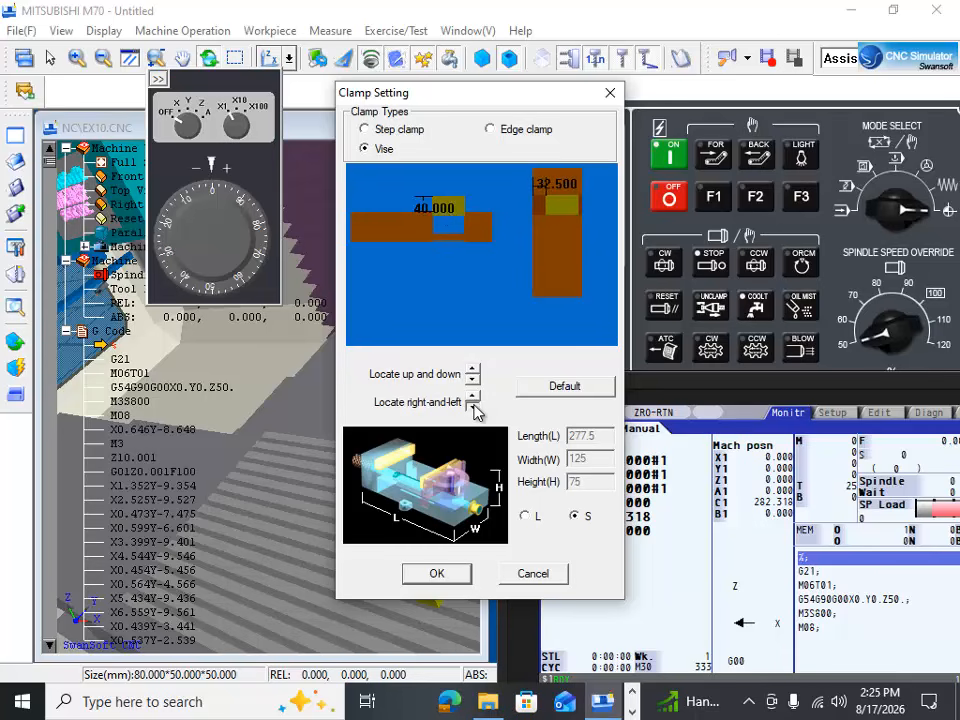
pyautogui.click(474, 406)
pyautogui.click(474, 406)
pyautogui.click(474, 406)
pyautogui.click(474, 406)
pyautogui.click(474, 406)
pyautogui.click(474, 406)
pyautogui.click(474, 406)
pyautogui.click(474, 406)
pyautogui.click(474, 406)
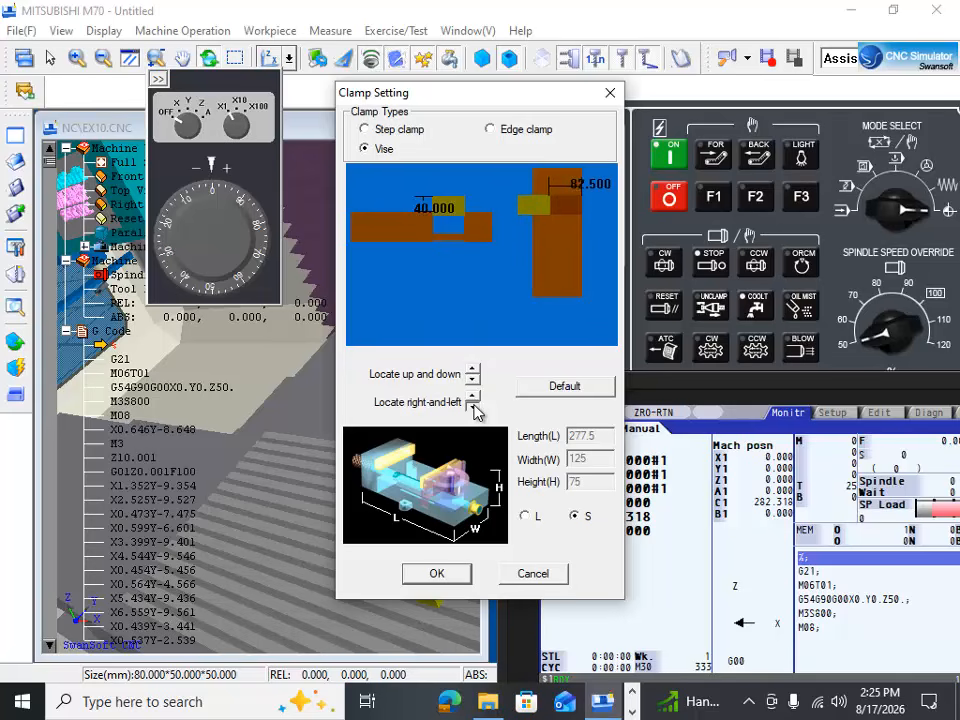
pyautogui.click(474, 406)
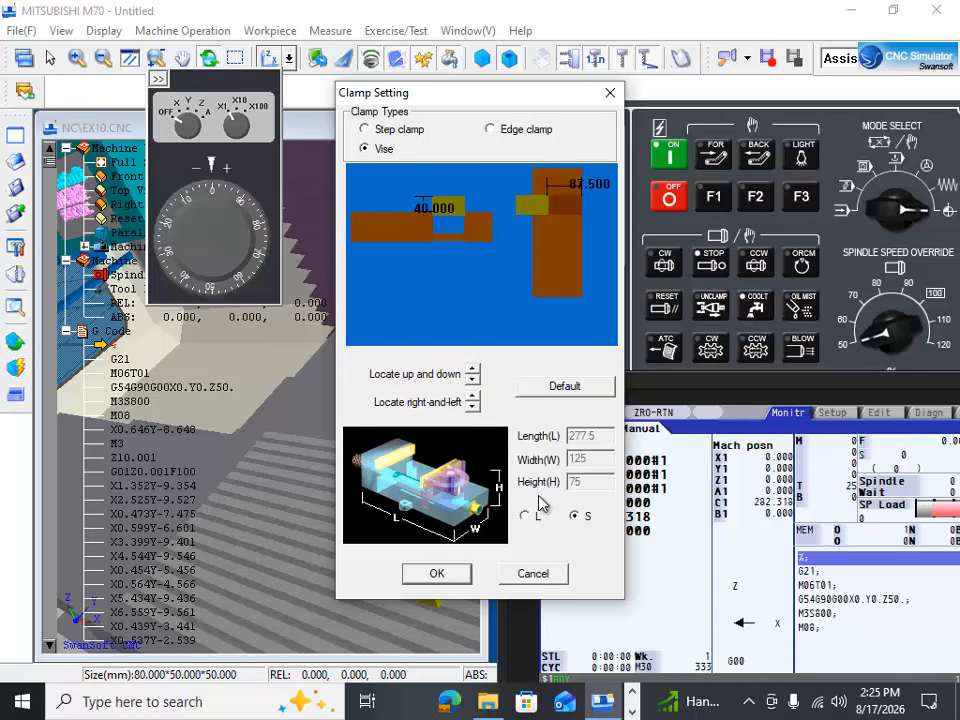
pyautogui.click(437, 574)
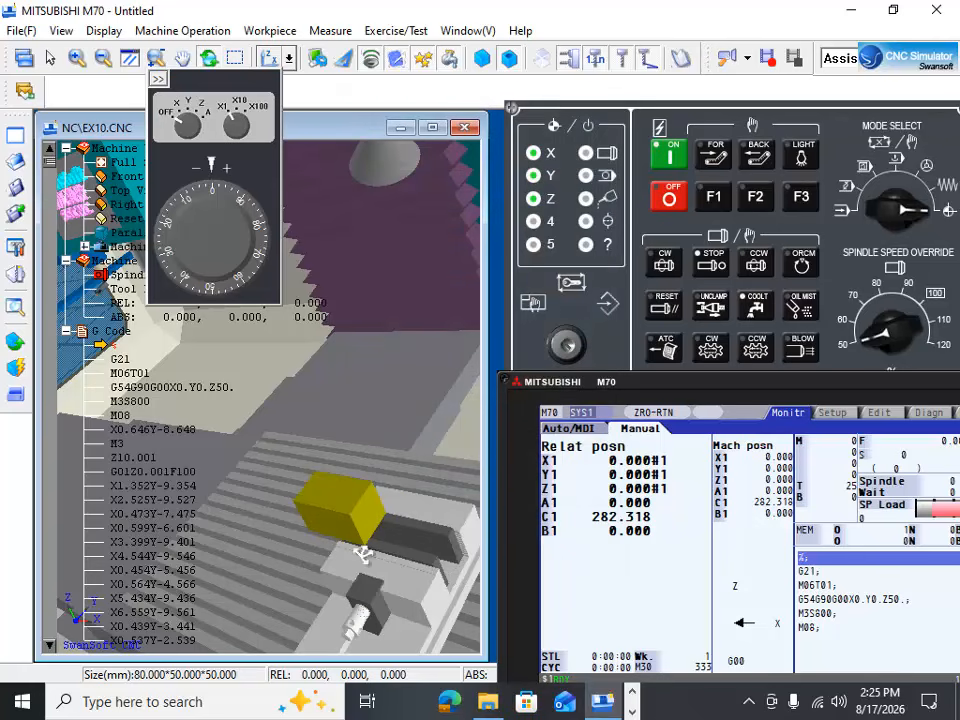
# Step: Examine the workpiece overhanging the vise from several angles and check the full operation panel
pyautogui.moveTo(363, 554); pyautogui.dragTo(349, 581)
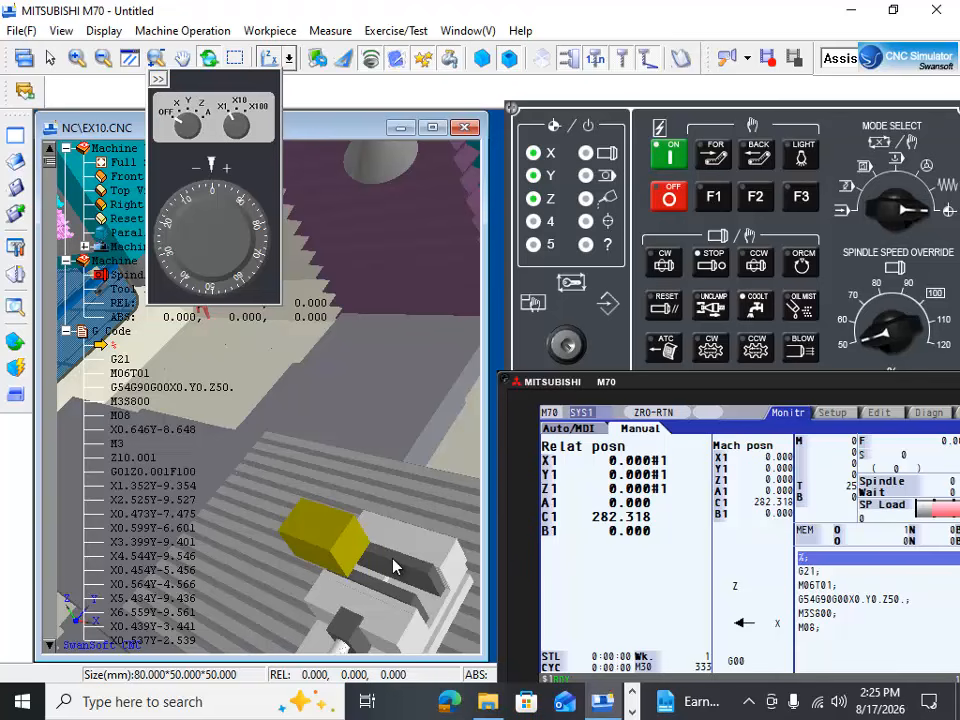
pyautogui.moveTo(369, 455); pyautogui.dragTo(401, 445)
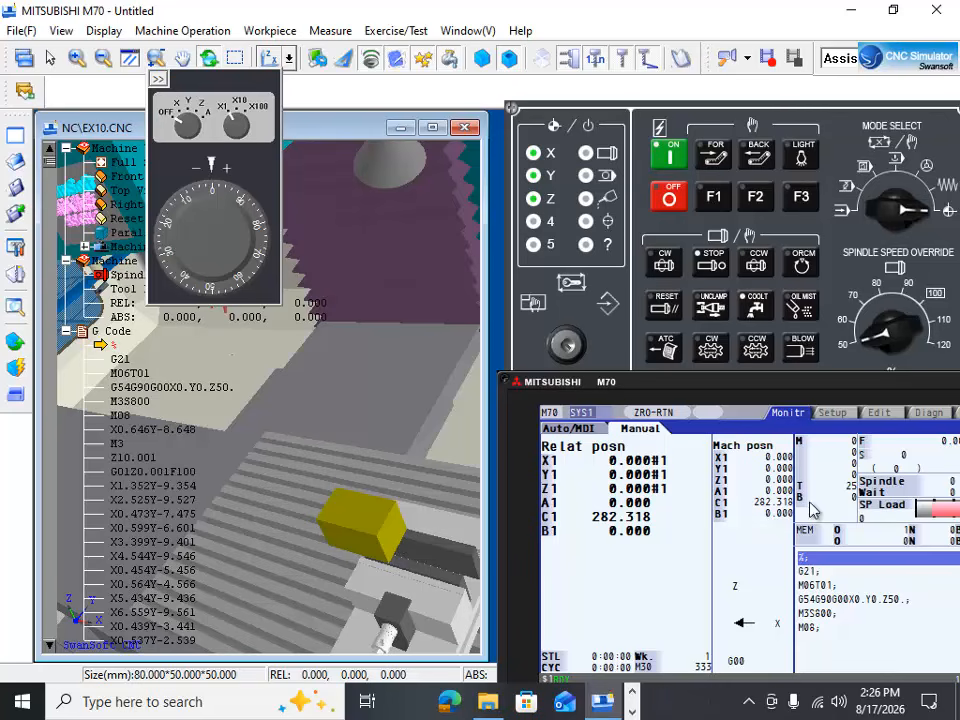
pyautogui.moveTo(823, 384); pyautogui.dragTo(795, 648)
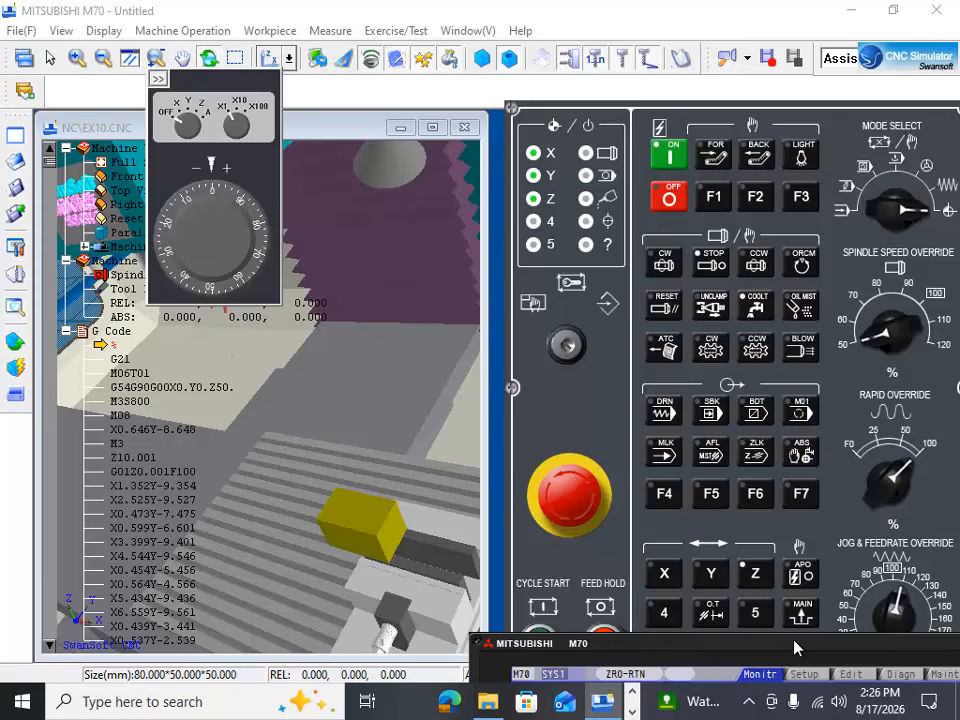
pyautogui.moveTo(795, 648); pyautogui.dragTo(816, 388)
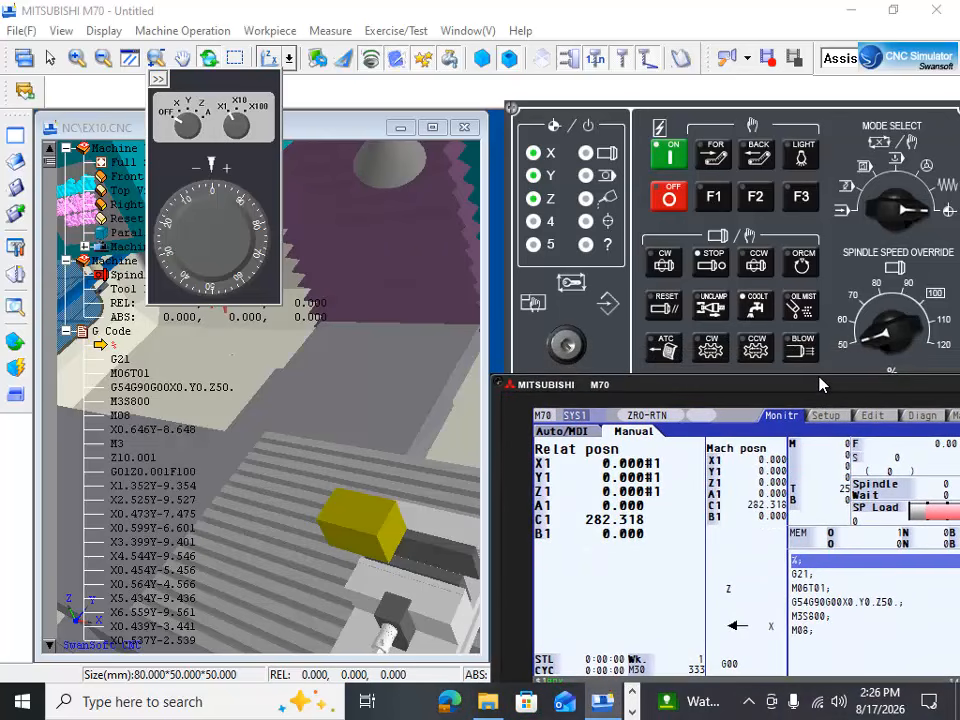
# Step: Mount the OP-20 (Optical) edge finder in the spindle
pyautogui.click(15, 343)
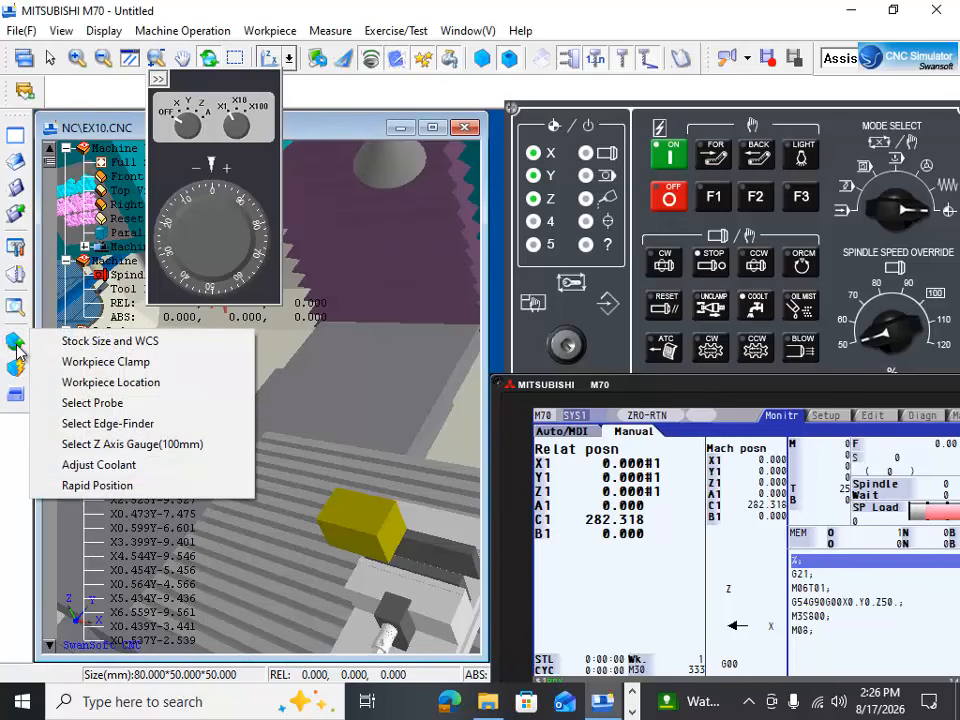
pyautogui.click(97, 424)
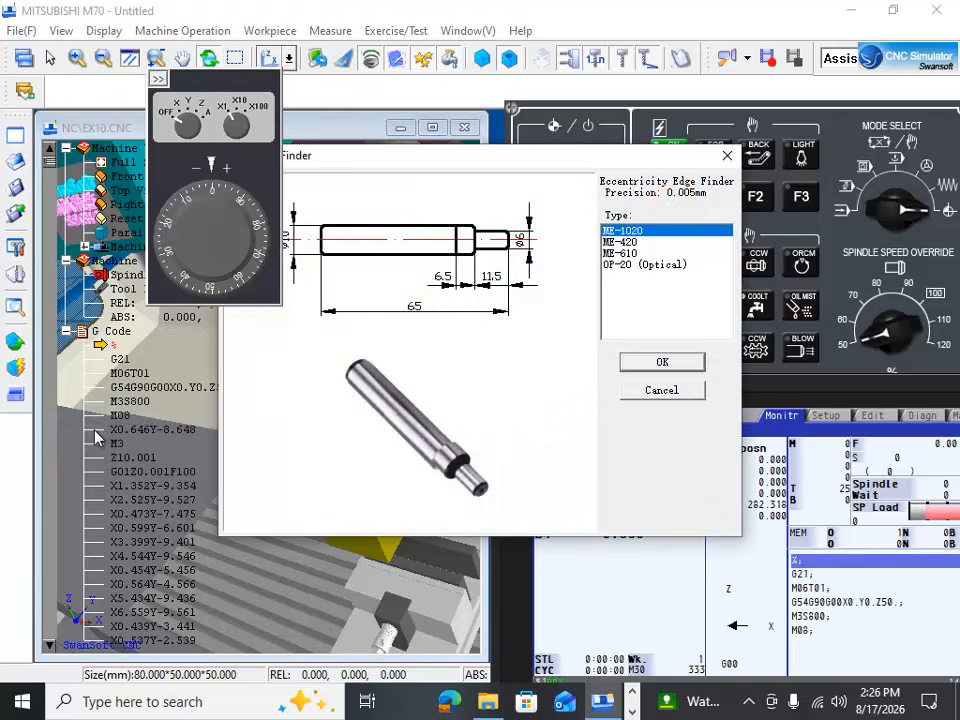
pyautogui.click(645, 264)
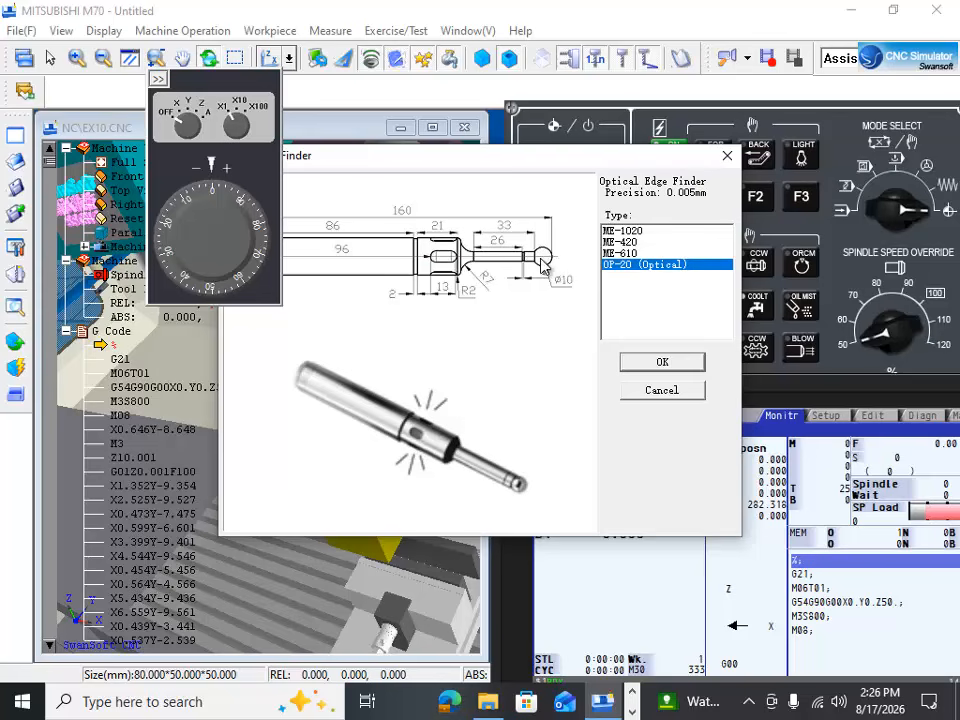
pyautogui.click(668, 369)
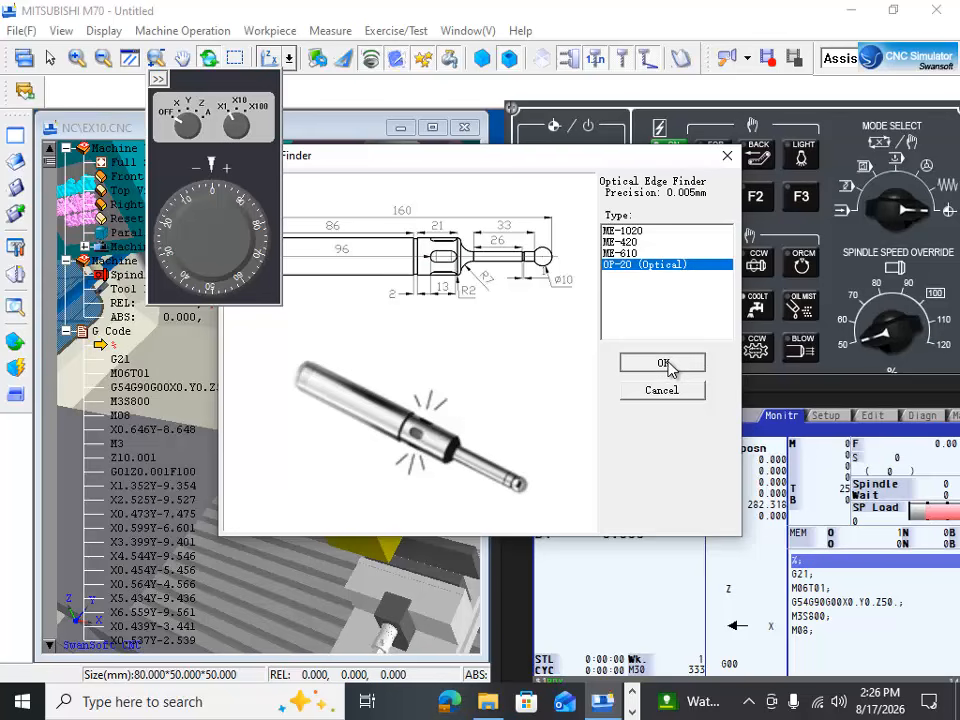
pyautogui.click(667, 365)
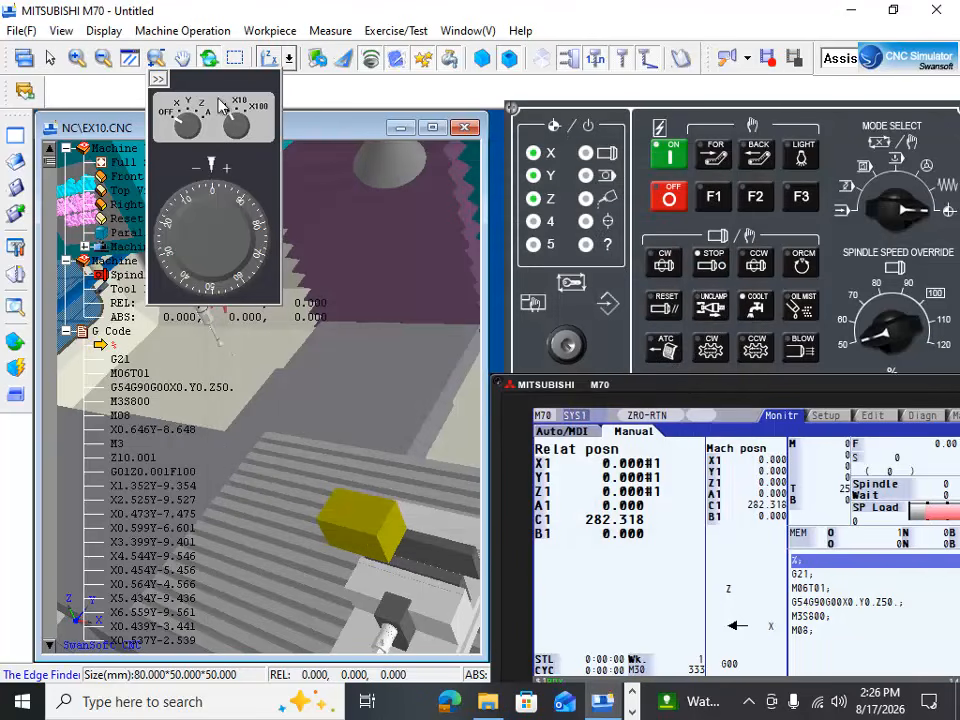
# Step: Move the handwheel unit clear of the machine view and examine the mounted edge finder's ball tip from close up and afar
pyautogui.moveTo(221, 105); pyautogui.dragTo(477, 81)
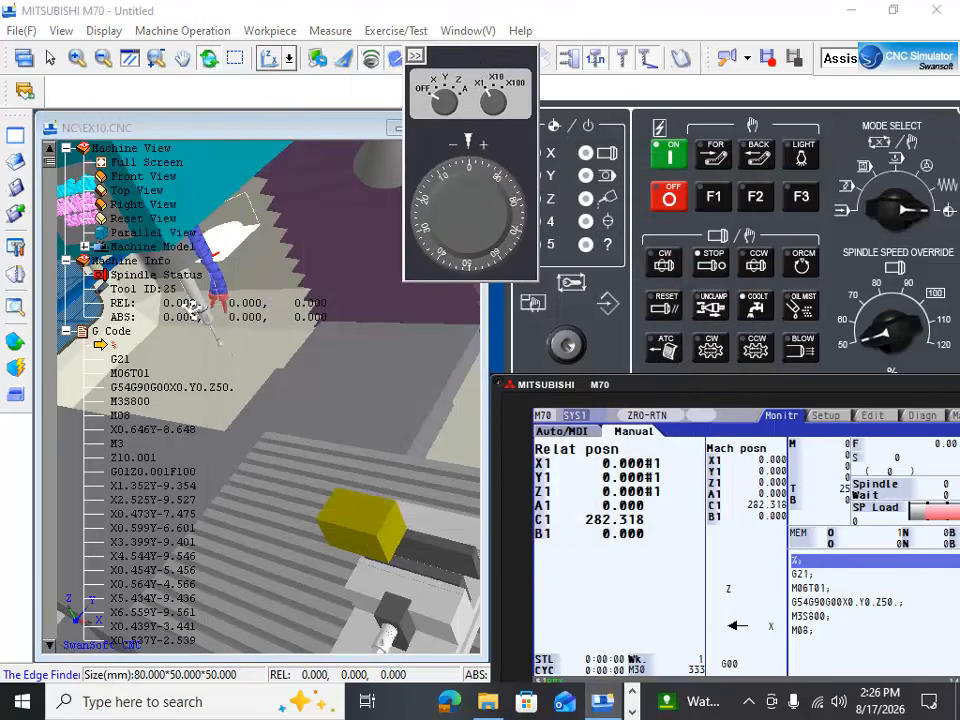
pyautogui.moveTo(192, 303); pyautogui.dragTo(212, 325)
pyautogui.scroll(4, 228, 338)
pyautogui.scroll(2, 228, 338)
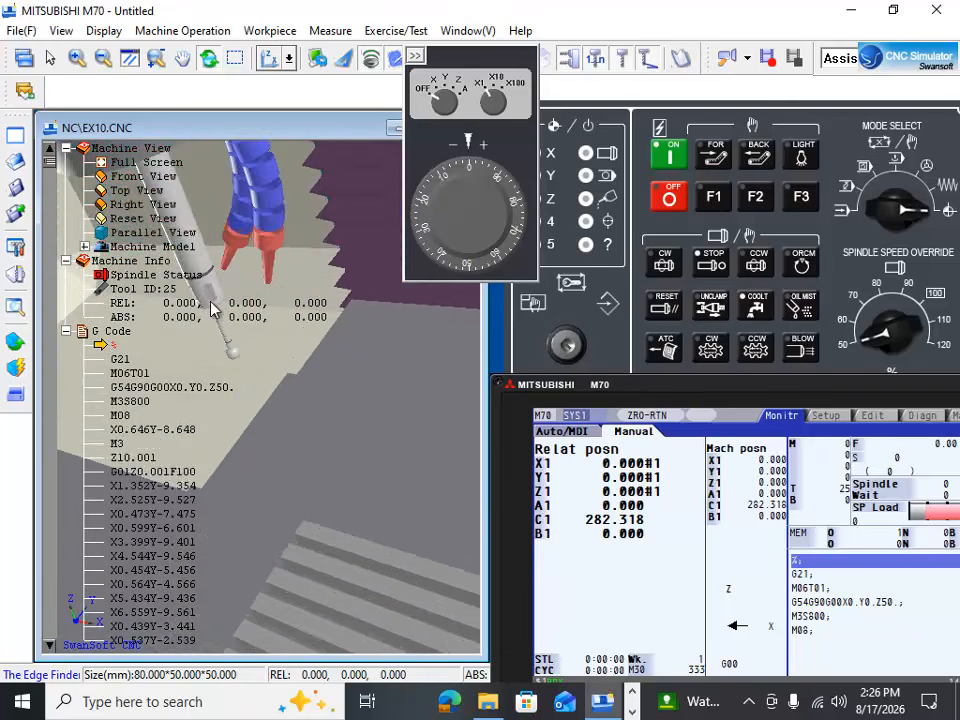
pyautogui.scroll(-5, 215, 328)
pyautogui.moveTo(210, 322); pyautogui.dragTo(222, 262)
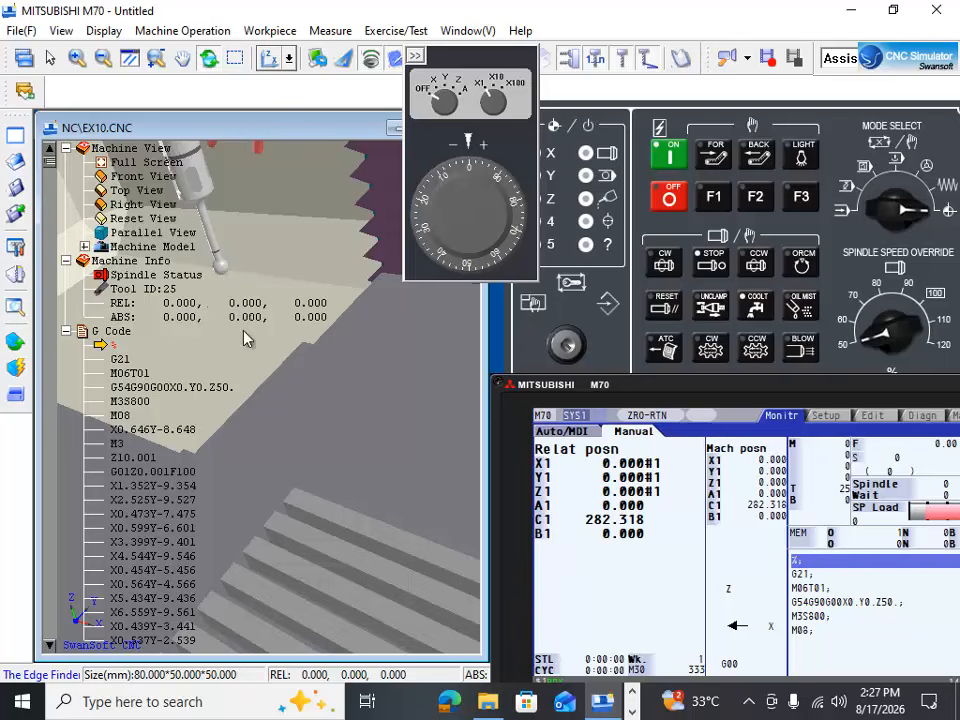
pyautogui.moveTo(243, 331); pyautogui.dragTo(255, 366)
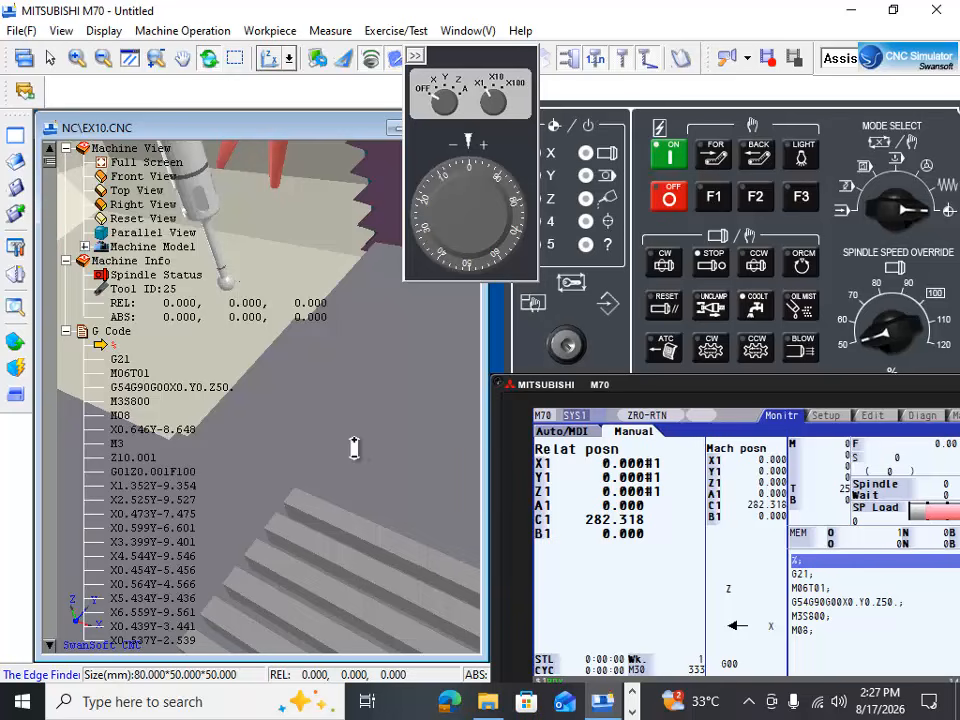
pyautogui.scroll(-8, 354, 448)
pyautogui.moveTo(409, 523); pyautogui.dragTo(360, 507)
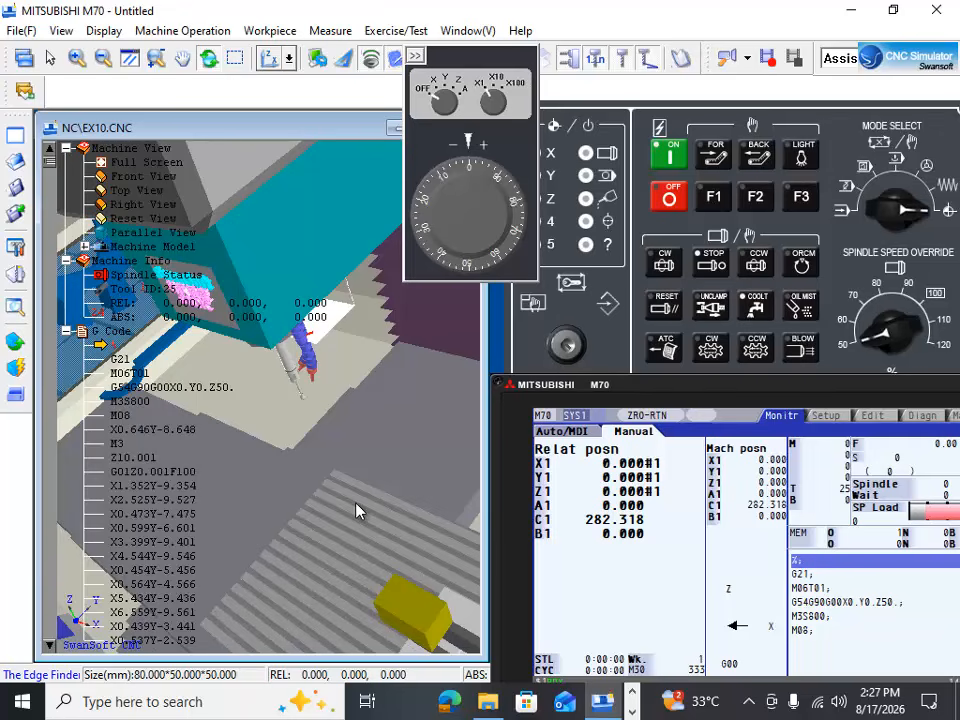
# Step: Move the controller display off the operation panel, set the mode selector to jog, and view the edge finder together with the workpiece
pyautogui.moveTo(826, 393); pyautogui.dragTo(829, 546)
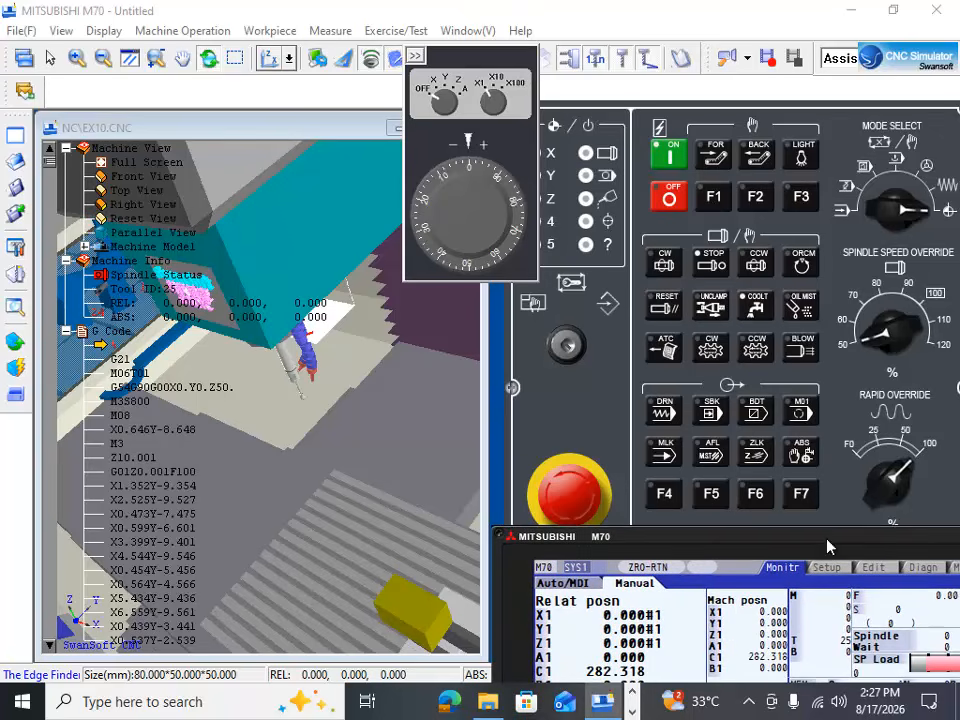
pyautogui.click(948, 190)
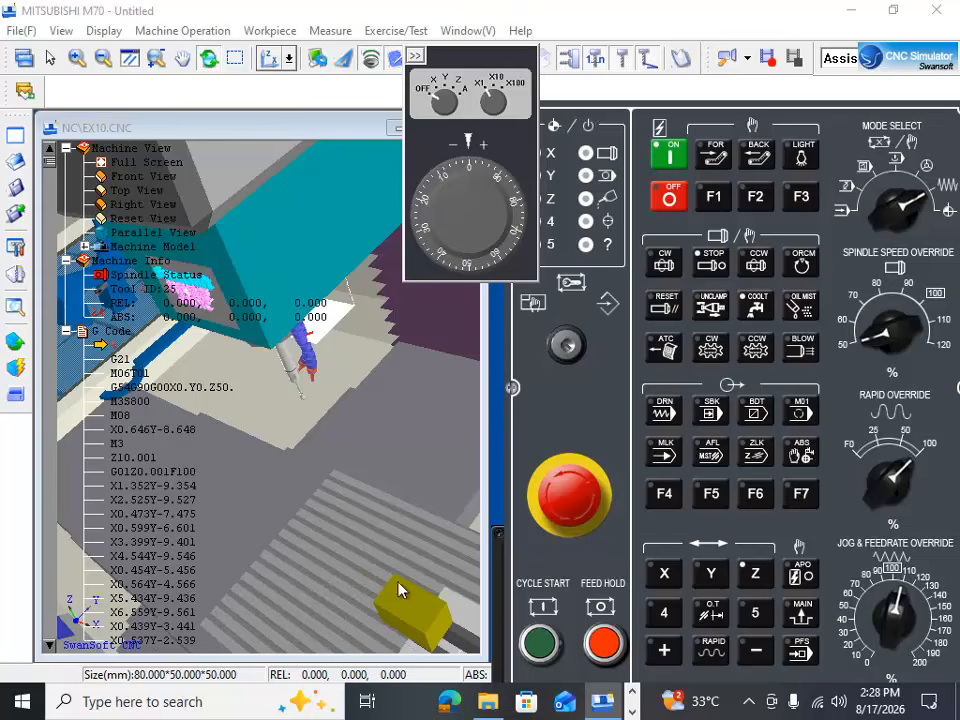
pyautogui.scroll(5, 398, 585)
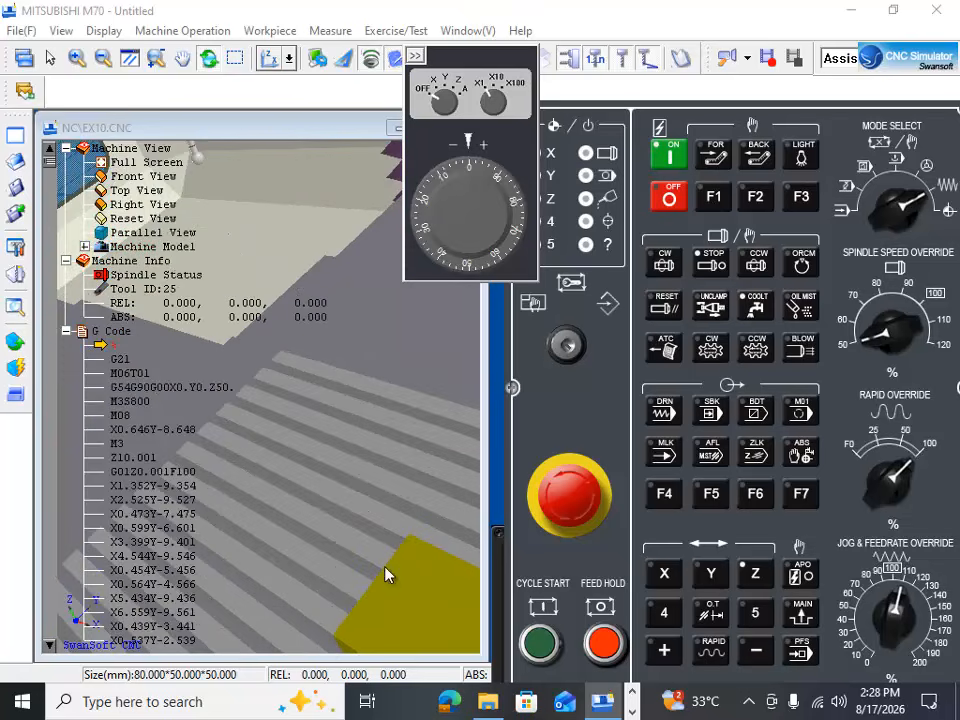
pyautogui.scroll(-5, 408, 555)
pyautogui.scroll(3, 398, 607)
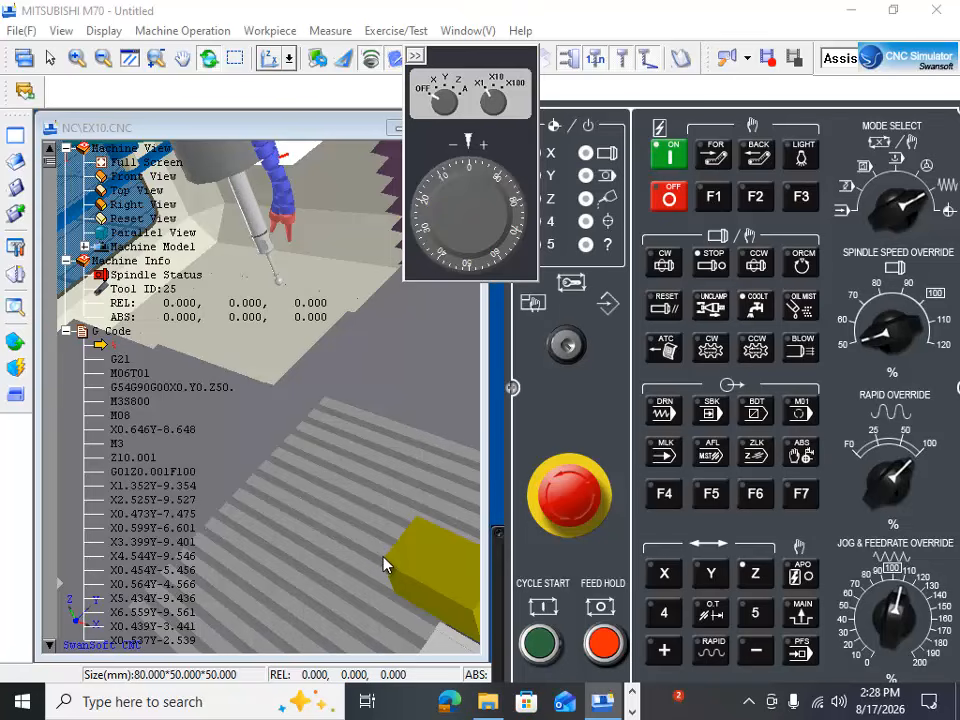
pyautogui.moveTo(422, 521); pyautogui.dragTo(405, 546)
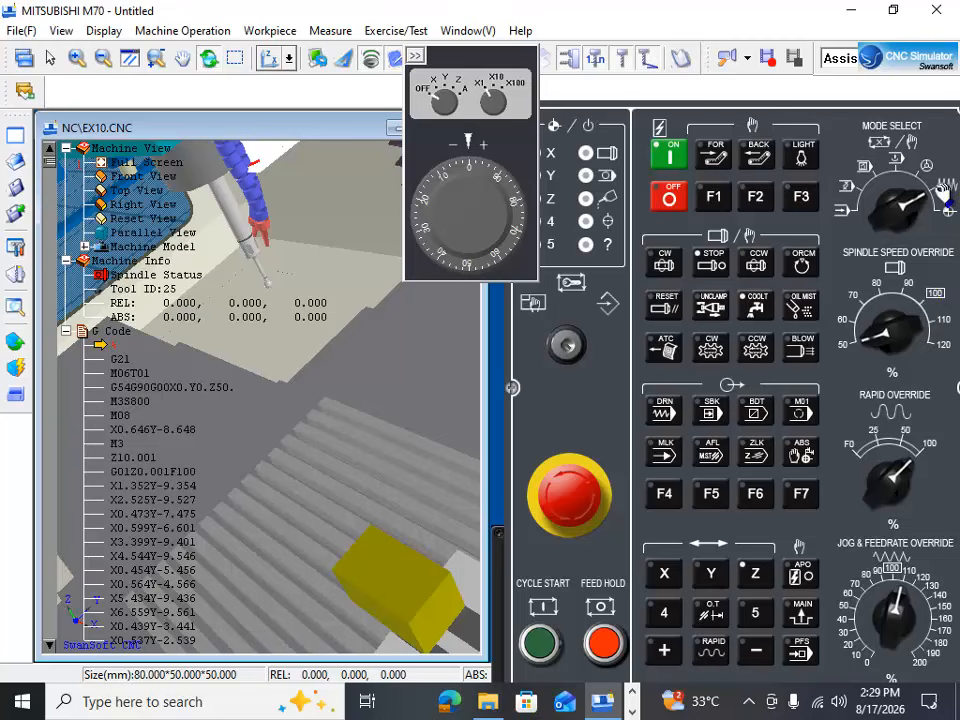
# Step: Jog the X axis in plus to about 45.96 and the Y axis in minus to about -195.37
pyautogui.click(665, 575)
pyautogui.click(663, 655)
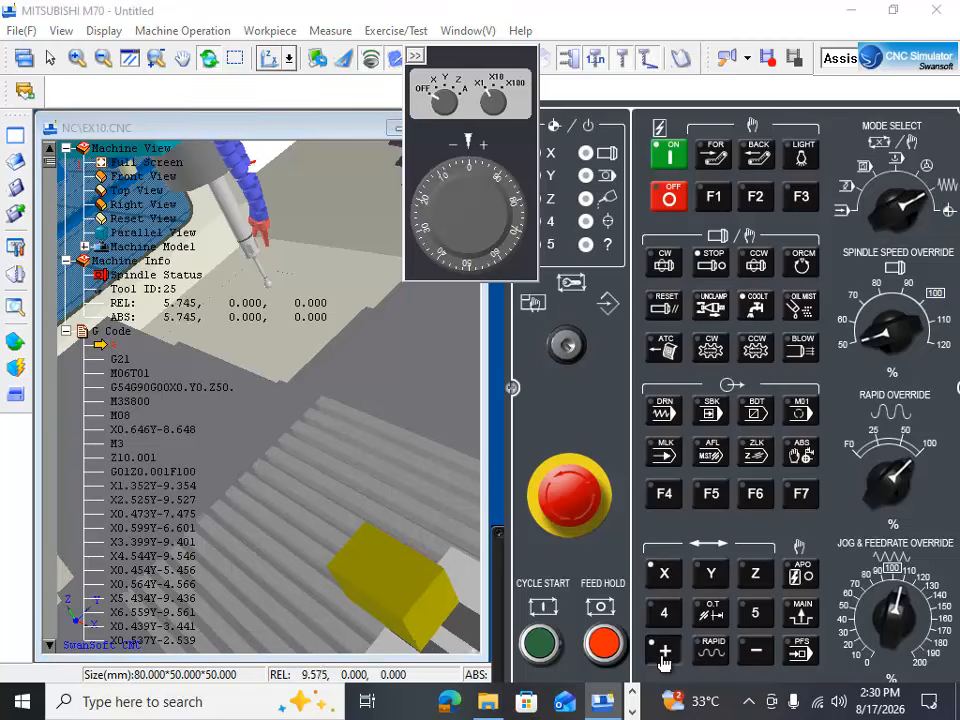
pyautogui.click(711, 588)
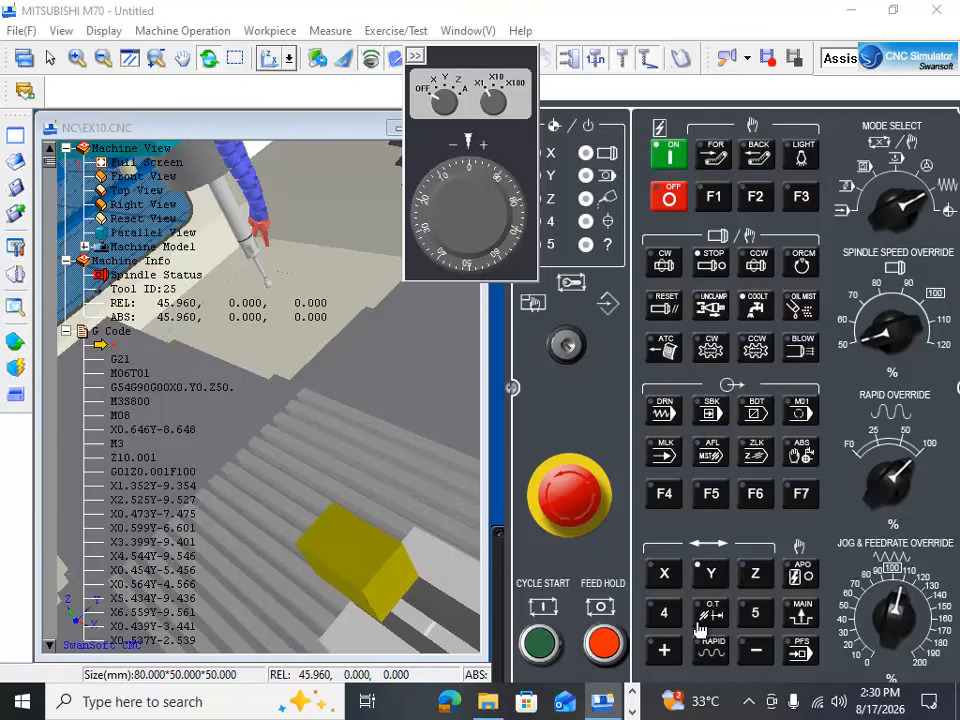
pyautogui.click(664, 650)
pyautogui.click(758, 652)
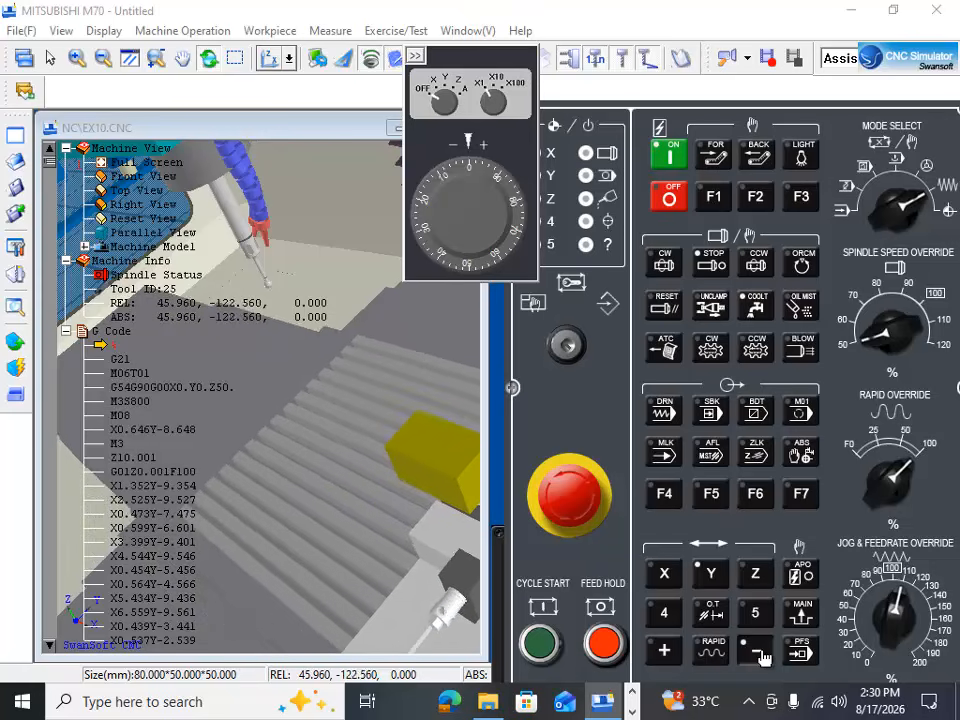
pyautogui.moveTo(411, 402); pyautogui.dragTo(335, 466)
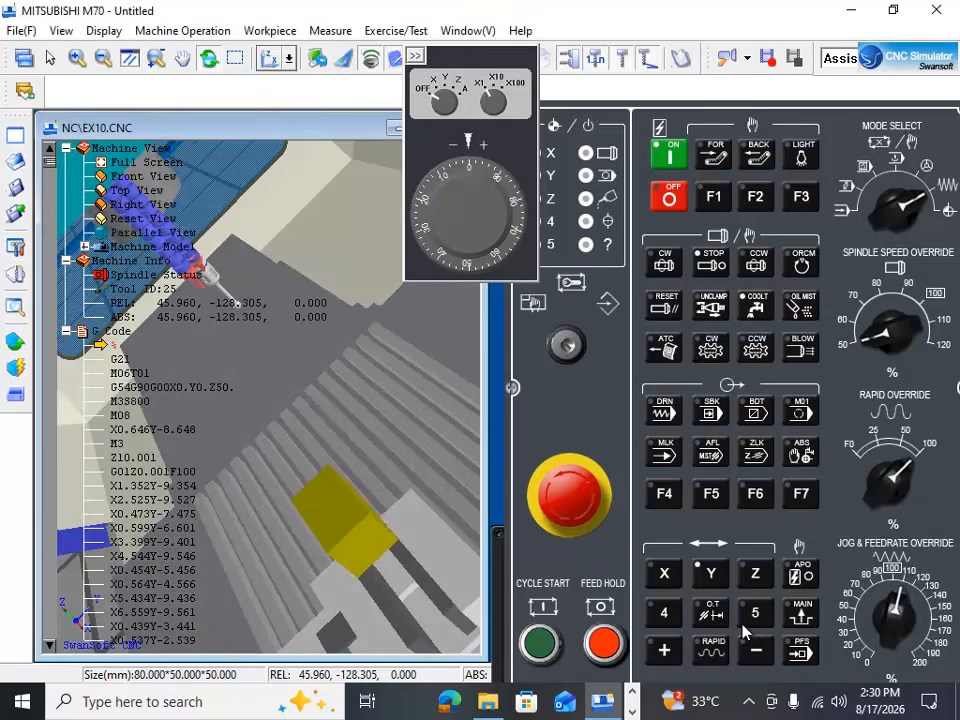
pyautogui.click(756, 648)
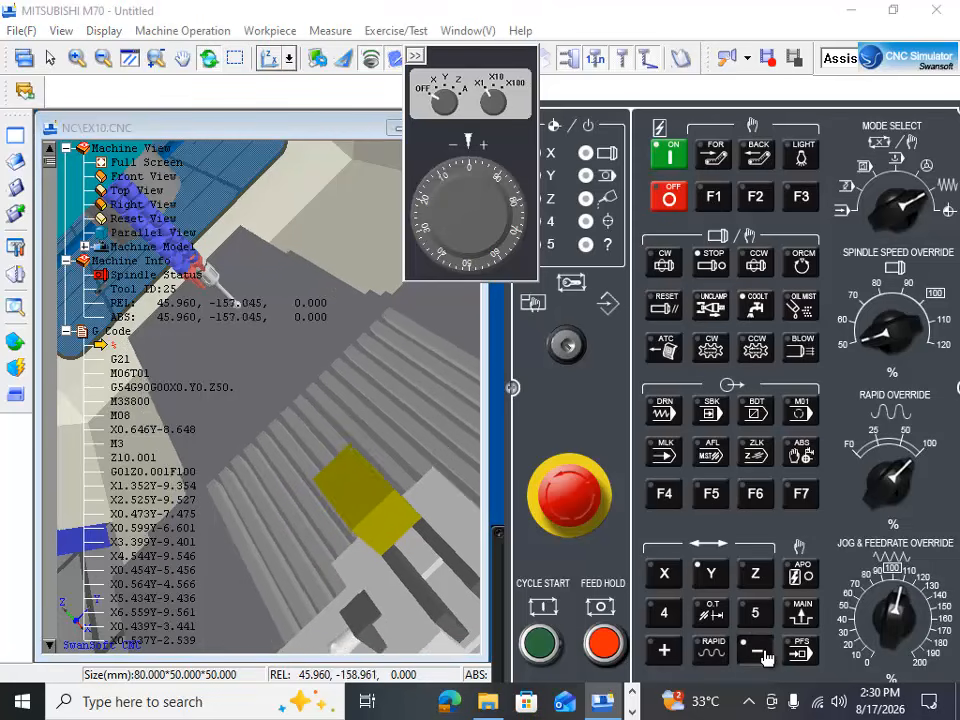
# Step: Jog the Z axis down to about -132.22 and check the edge finder's position against the workpiece
pyautogui.click(758, 573)
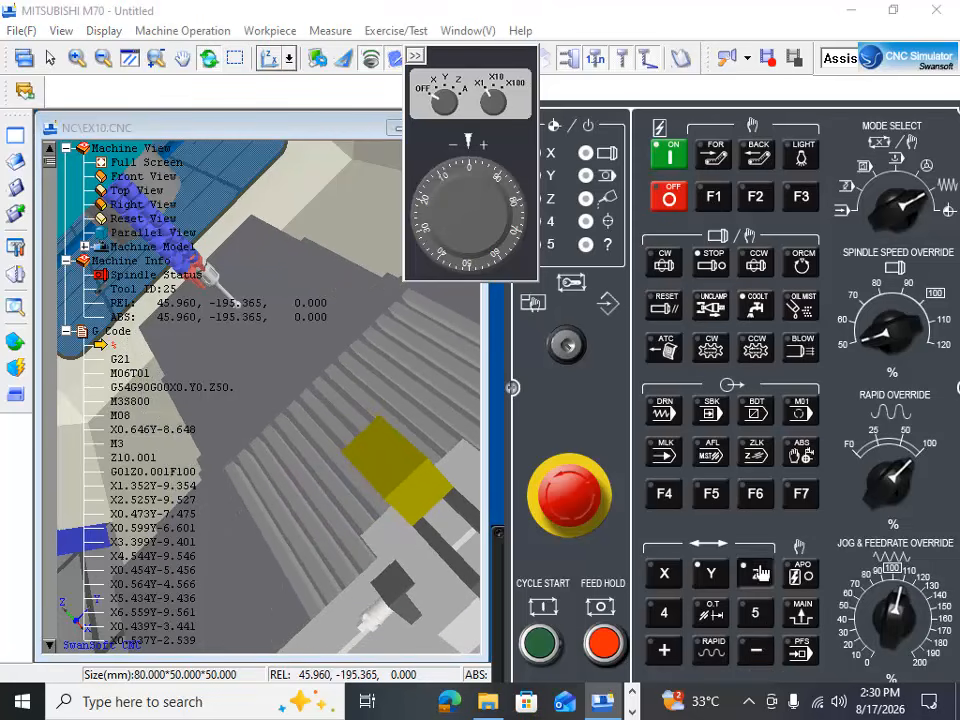
pyautogui.click(757, 652)
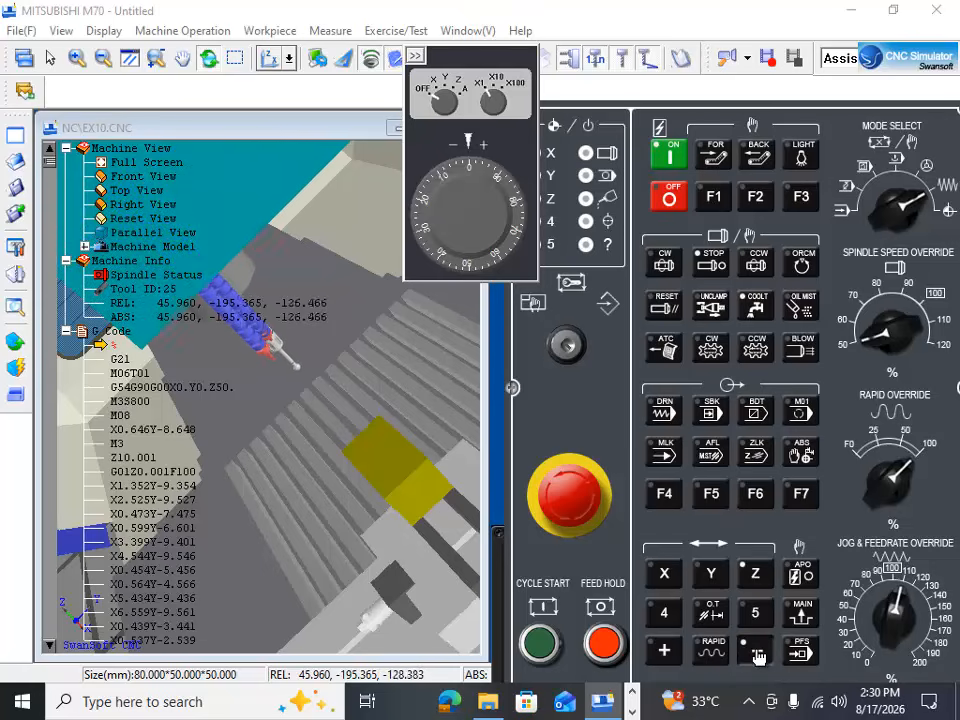
pyautogui.moveTo(322, 594); pyautogui.dragTo(174, 660)
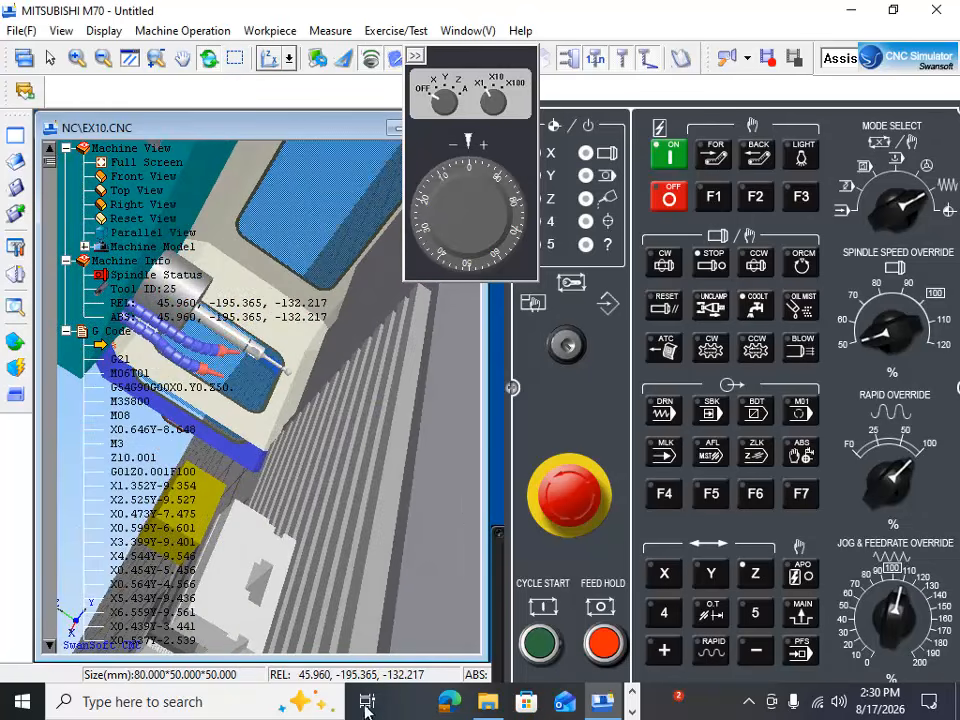
pyautogui.moveTo(437, 634); pyautogui.dragTo(360, 612)
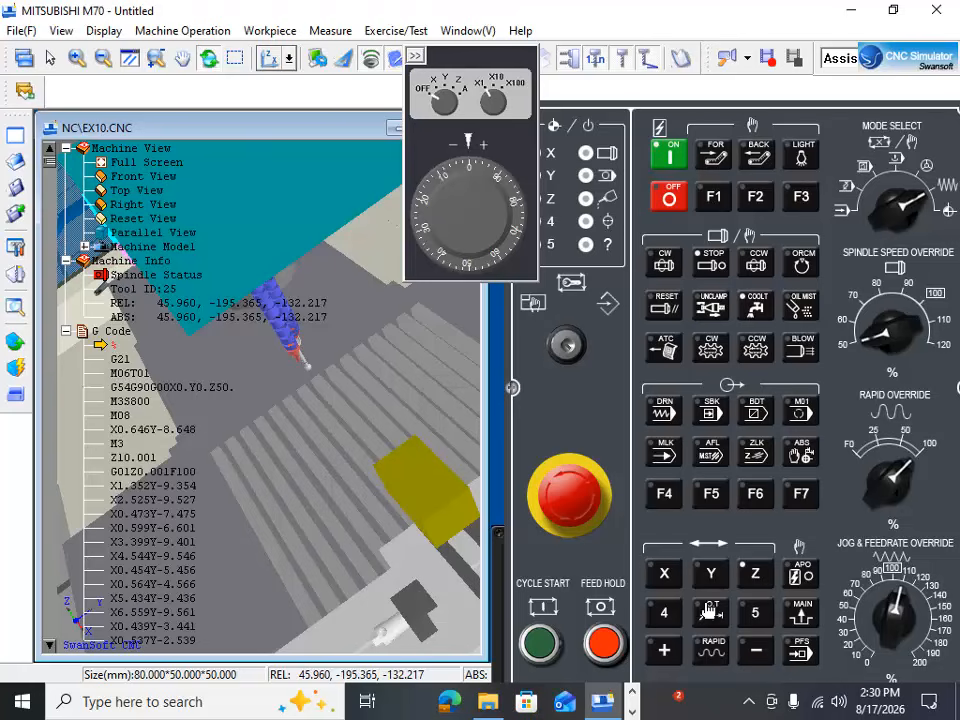
# Step: Jog the X axis to about 187.89, bringing the workpiece closer to the edge finder
pyautogui.click(663, 573)
pyautogui.click(663, 650)
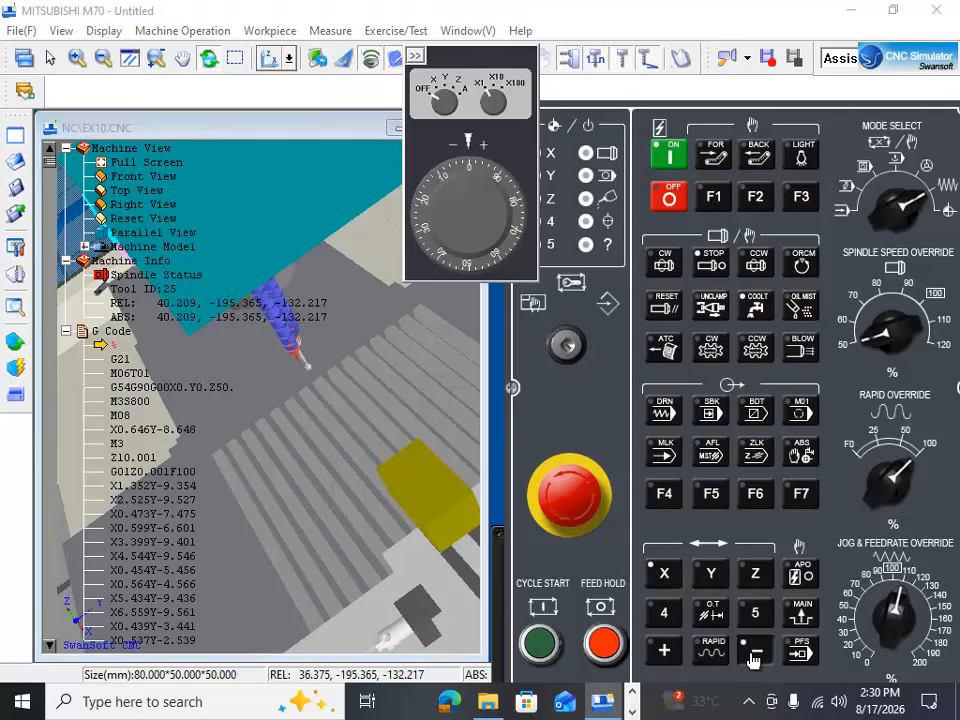
pyautogui.click(665, 655)
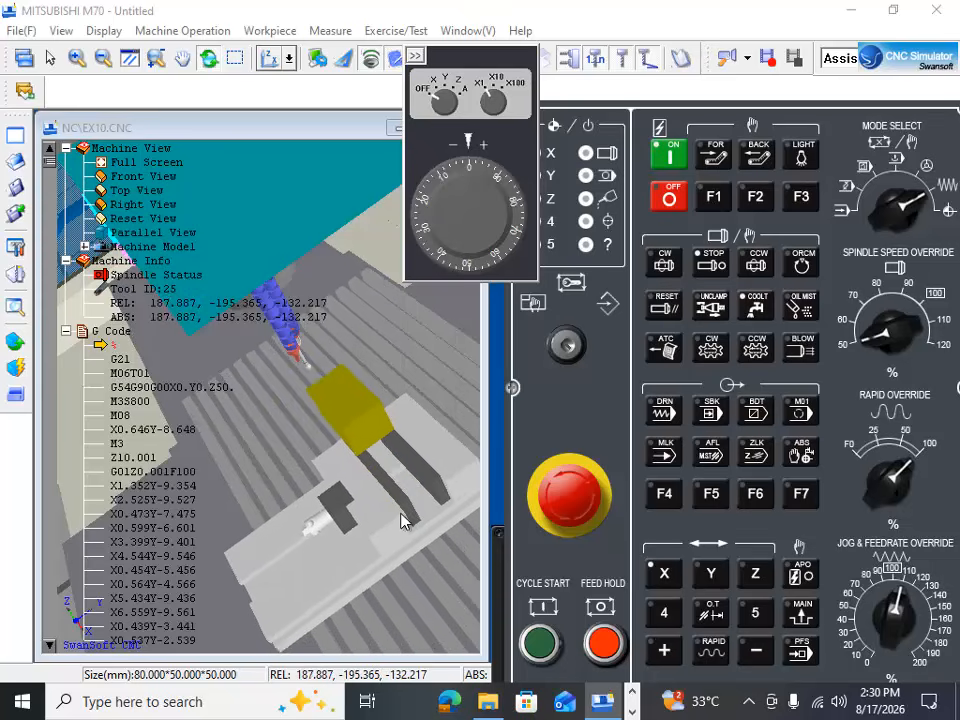
# Step: Check the edge finder's height beside the workpiece and jog the Z axis up to about -90
pyautogui.moveTo(400, 520); pyautogui.dragTo(455, 464)
pyautogui.moveTo(455, 428); pyautogui.dragTo(436, 466)
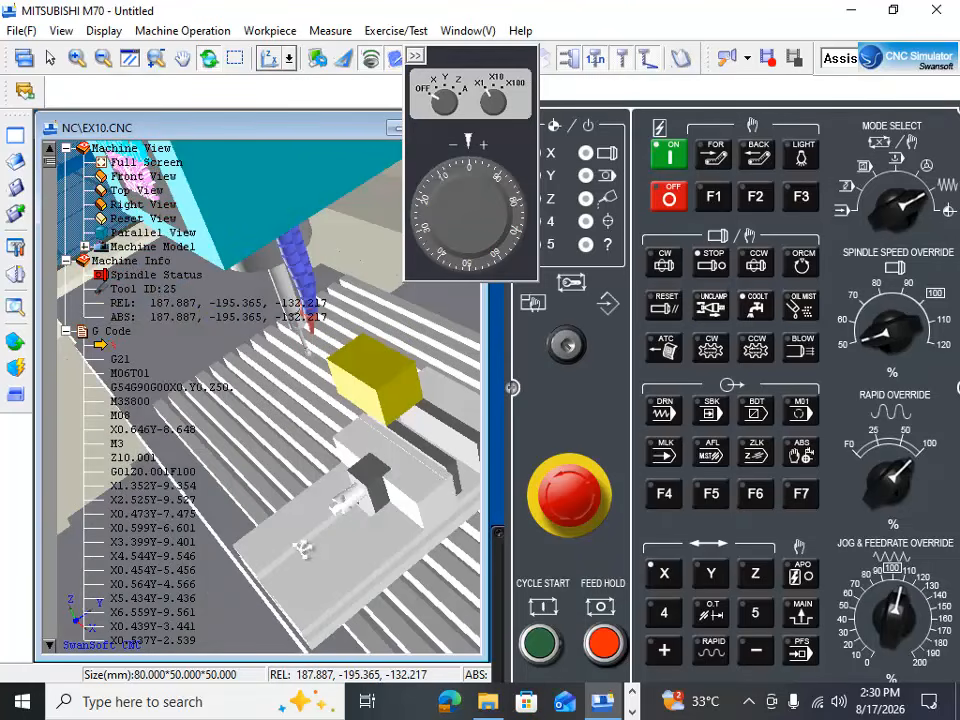
pyautogui.moveTo(303, 551); pyautogui.dragTo(452, 461)
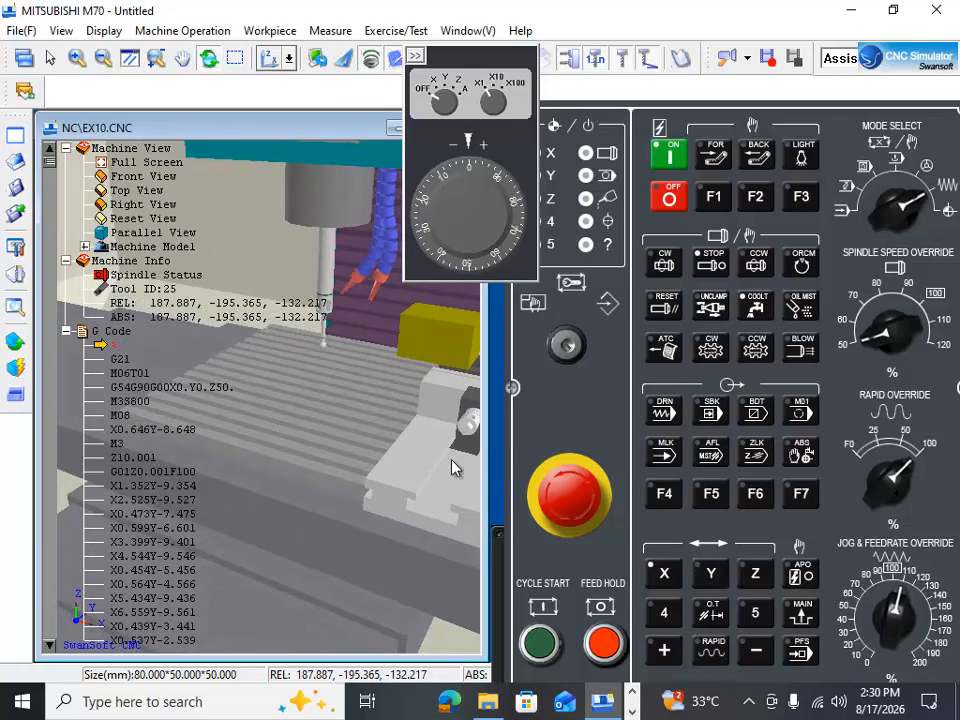
pyautogui.click(755, 583)
pyautogui.click(660, 650)
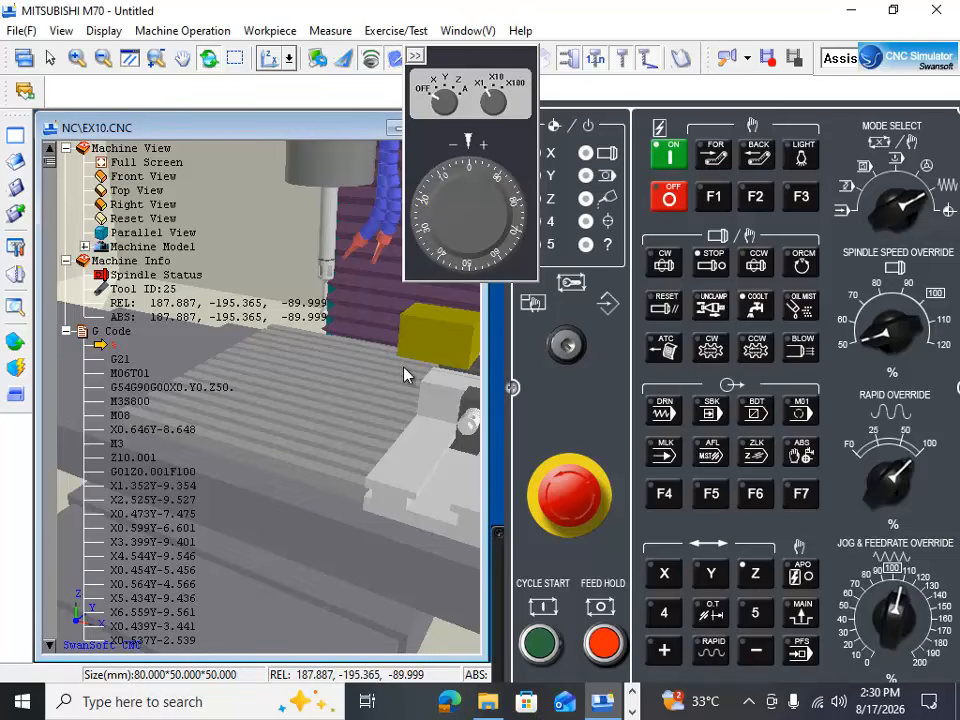
# Step: Jog the Y axis in minus to about -201.13 to line the edge finder up with the workpiece's side face
pyautogui.moveTo(402, 373); pyautogui.dragTo(147, 443)
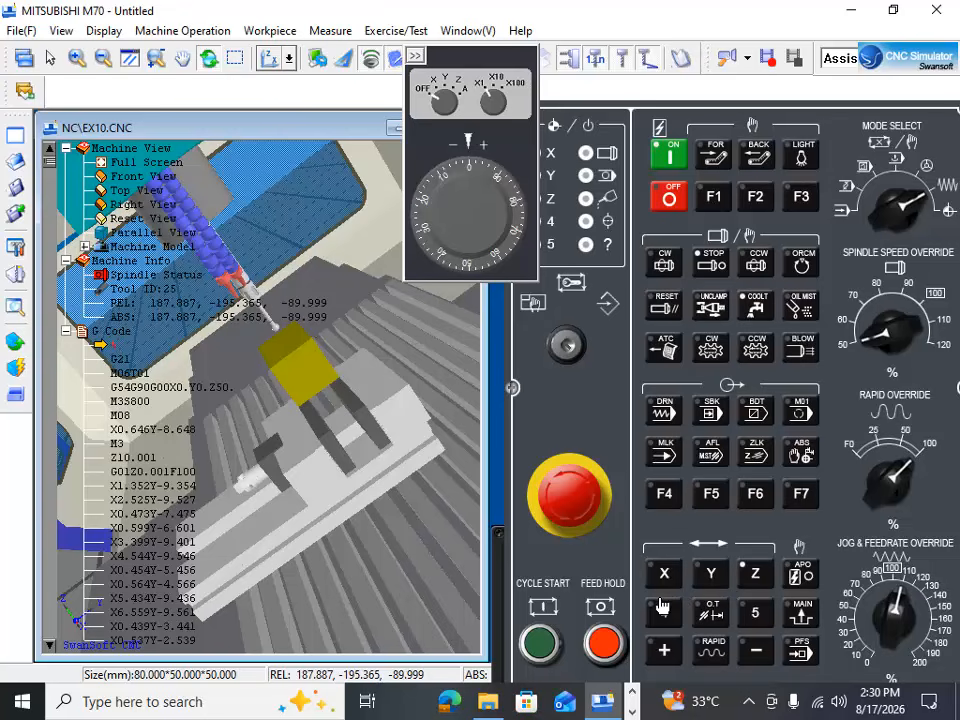
pyautogui.click(705, 577)
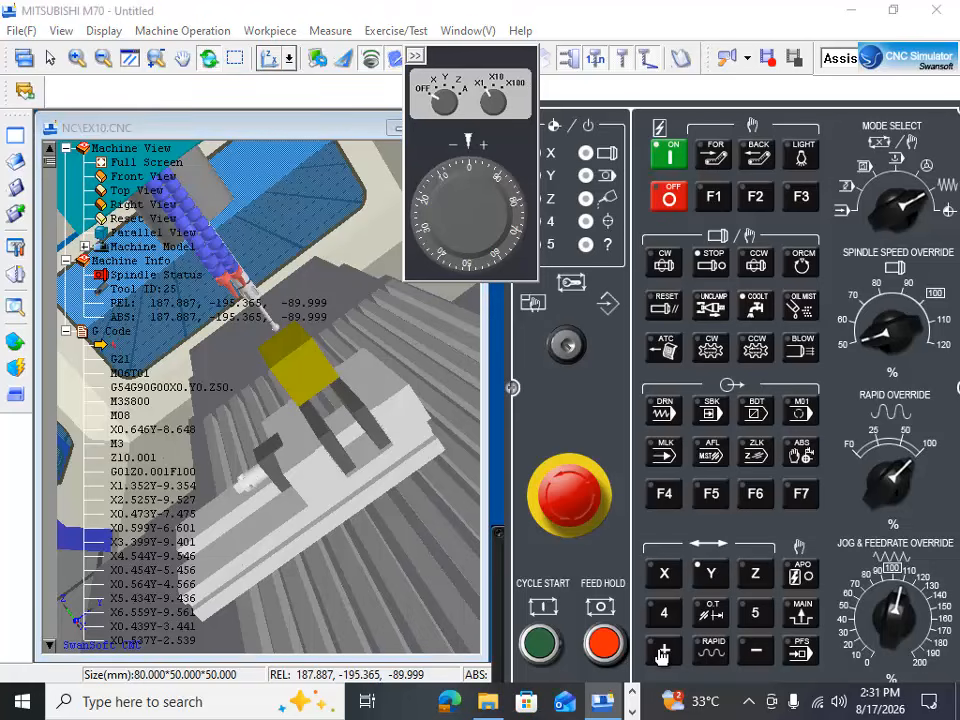
pyautogui.click(752, 652)
pyautogui.moveTo(208, 428); pyautogui.dragTo(355, 492)
# Step: Jog the X axis in plus to about 278.18 so the edge finder sits close to the workpiece's side face
pyautogui.click(671, 579)
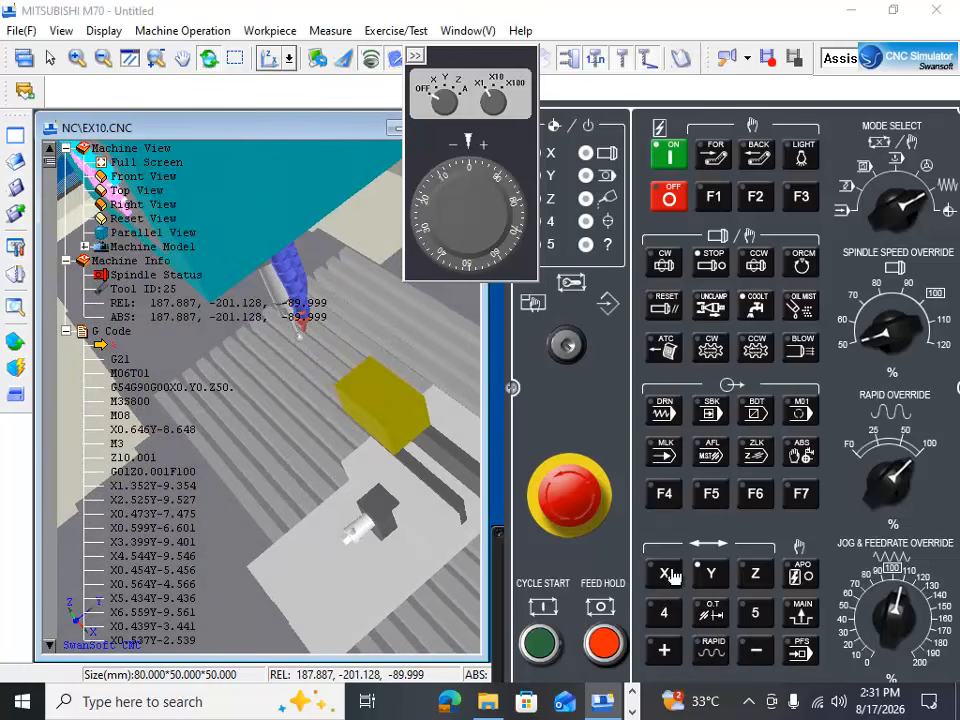
pyautogui.click(665, 655)
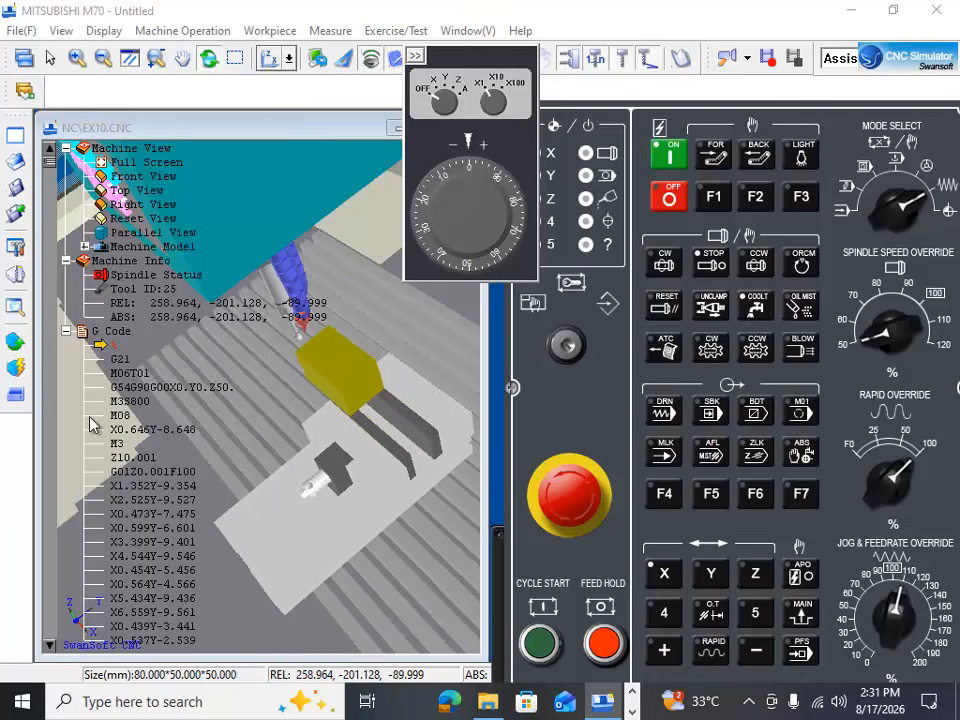
pyautogui.moveTo(249, 491); pyautogui.dragTo(422, 430)
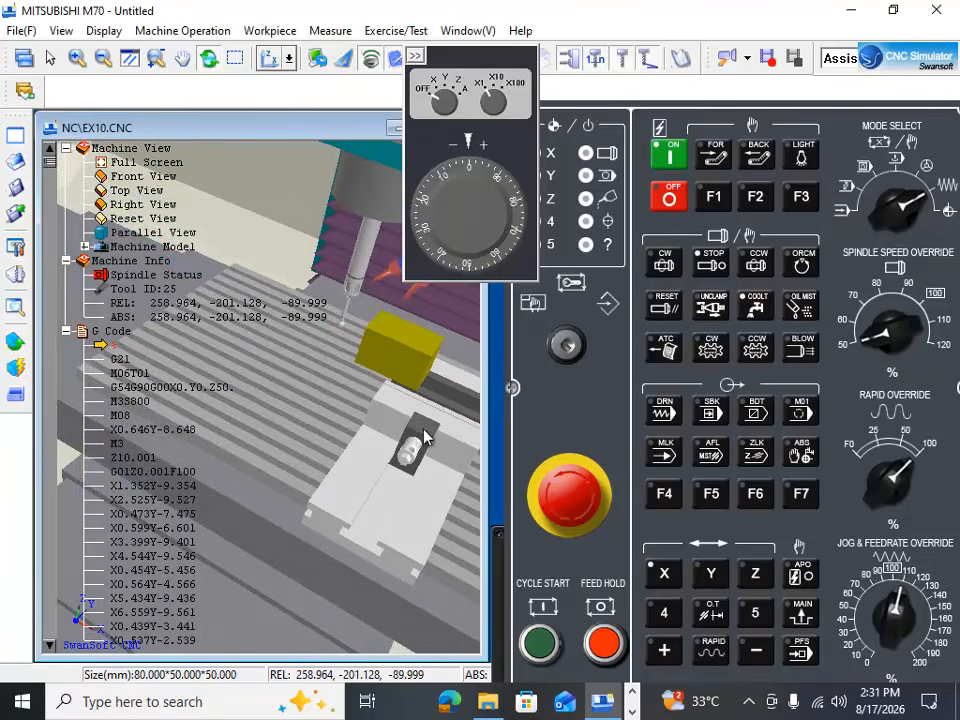
pyautogui.click(664, 653)
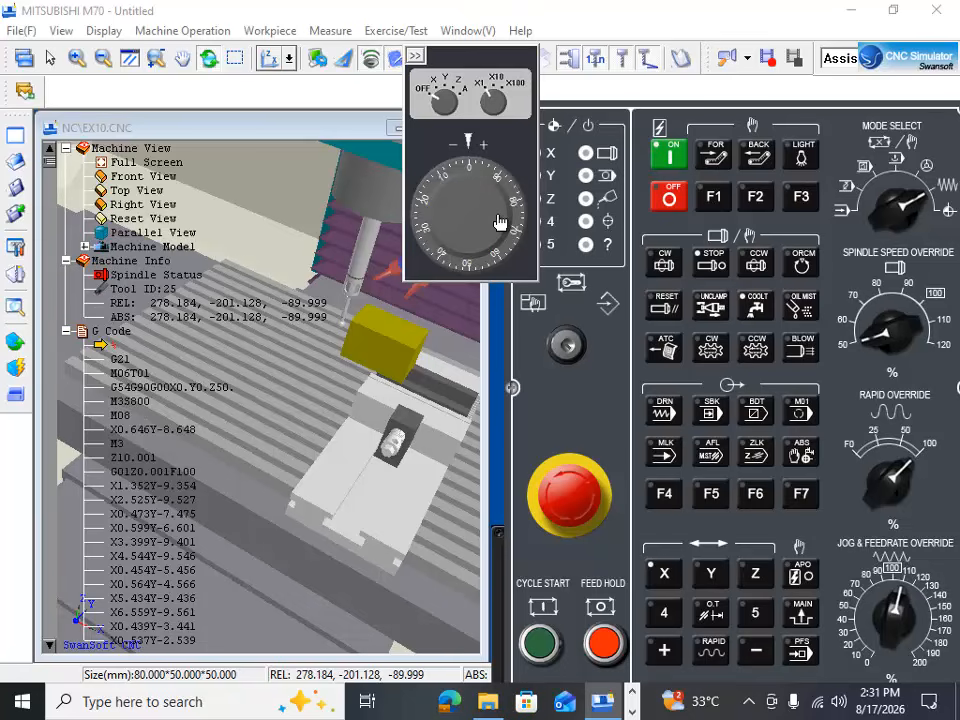
# Step: Switch to handwheel mode with the X axis at X100 and feed X to about 282.78
pyautogui.click(925, 175)
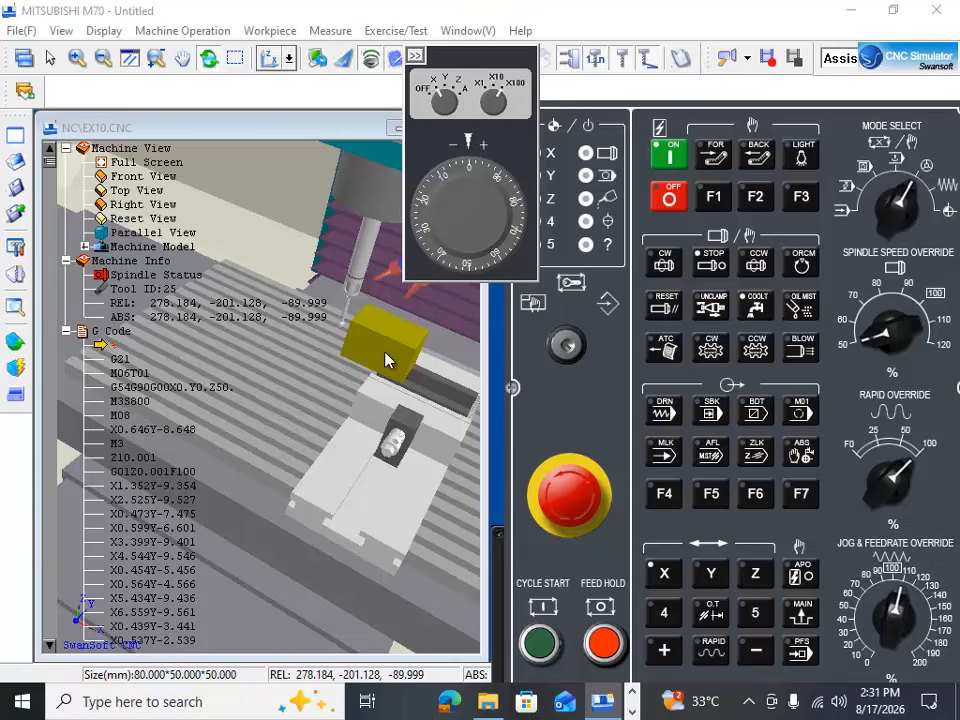
pyautogui.moveTo(386, 354); pyautogui.dragTo(354, 409)
pyautogui.moveTo(455, 177); pyautogui.dragTo(486, 223)
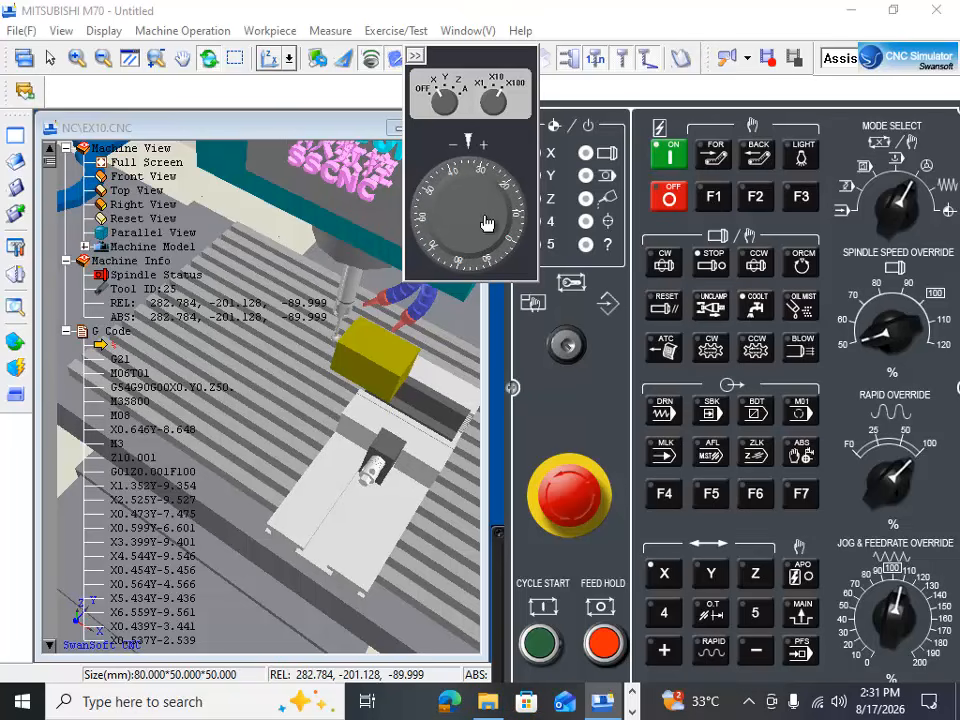
# Step: Focus on the gap at the ball tip and feed the X axis with the handwheel to about 286.58
pyautogui.scroll(1, 320, 367)
pyautogui.scroll(4, 320, 367)
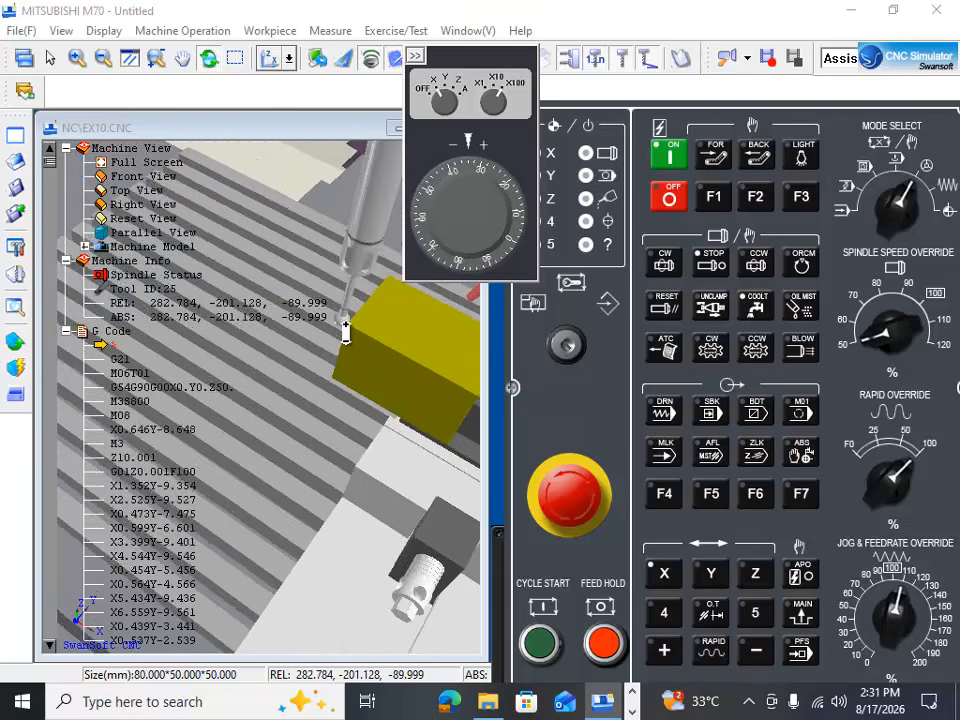
pyautogui.scroll(-4, 355, 364)
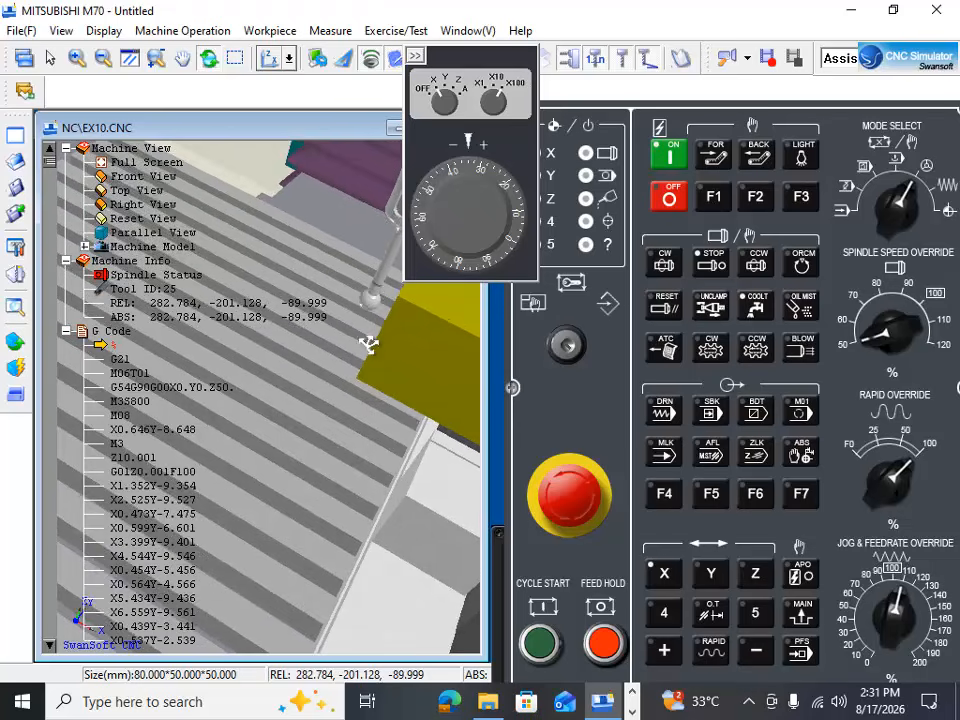
pyautogui.click(474, 196)
pyautogui.moveTo(474, 196); pyautogui.dragTo(476, 229)
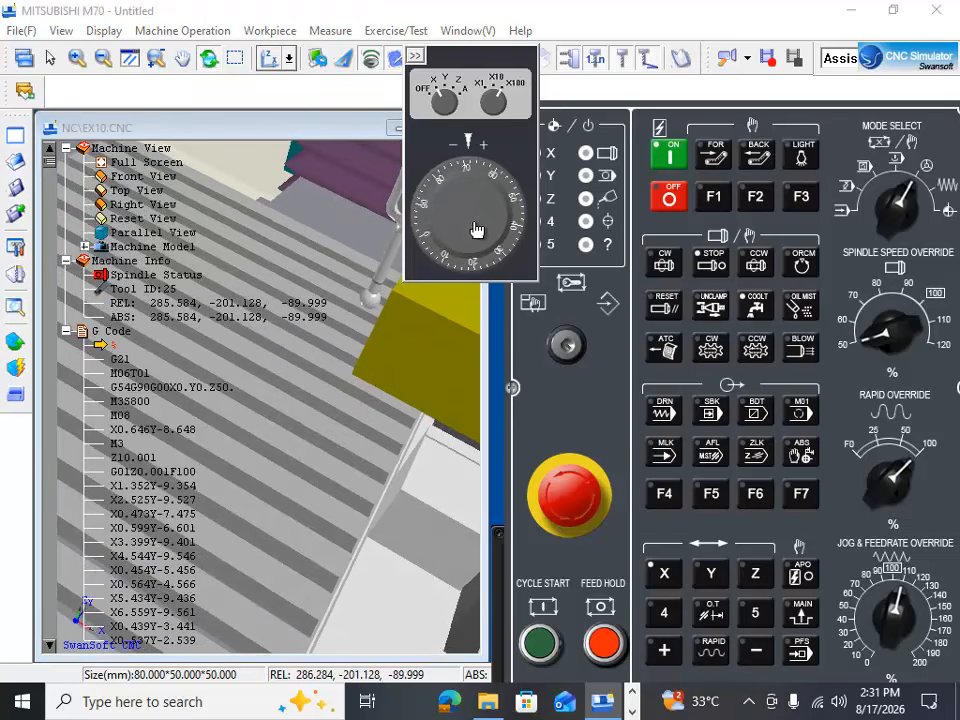
# Step: Set the handwheel multiplier to X10 and feed the X axis in plus to about 289.85
pyautogui.click(491, 90)
pyautogui.moveTo(488, 165); pyautogui.dragTo(490, 254)
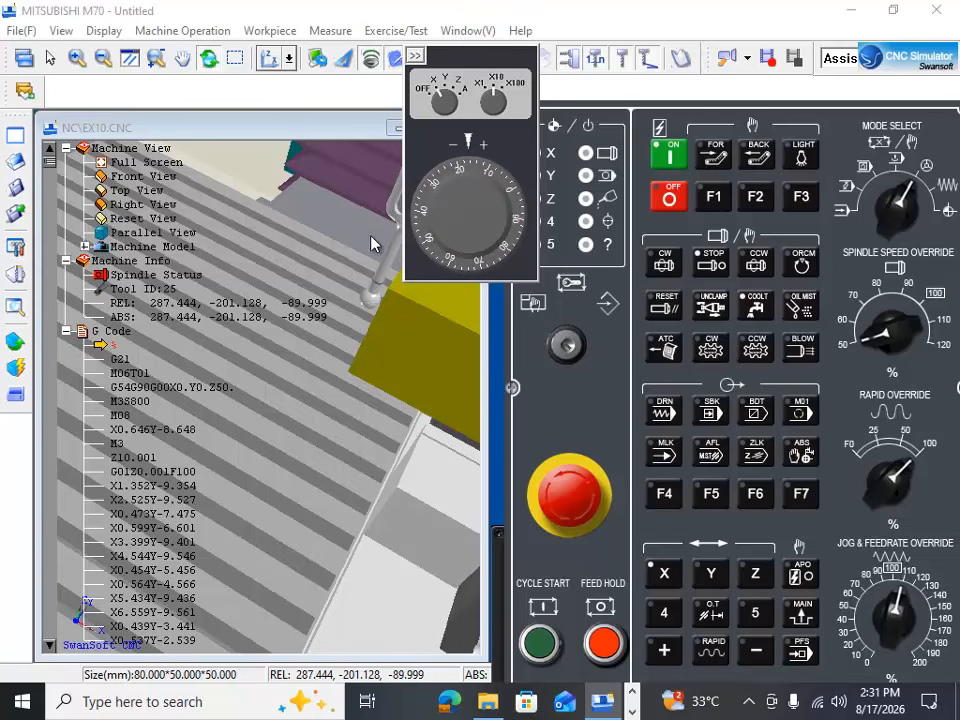
pyautogui.moveTo(507, 56); pyautogui.dragTo(685, 96)
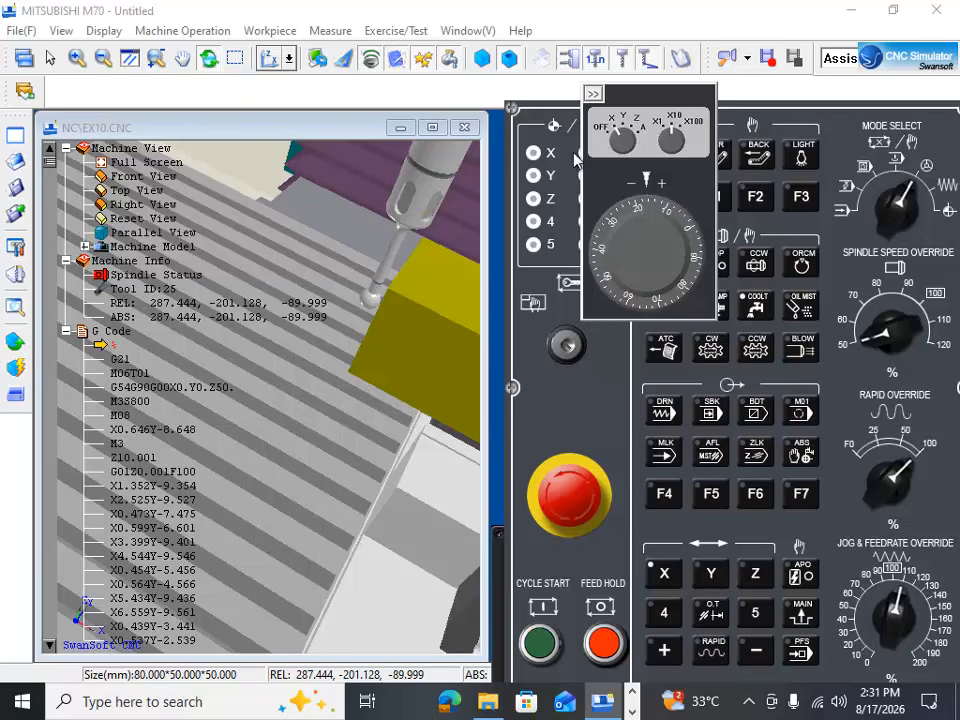
pyautogui.moveTo(658, 236); pyautogui.dragTo(667, 279)
pyautogui.moveTo(431, 336); pyautogui.dragTo(462, 298)
pyautogui.click(688, 232)
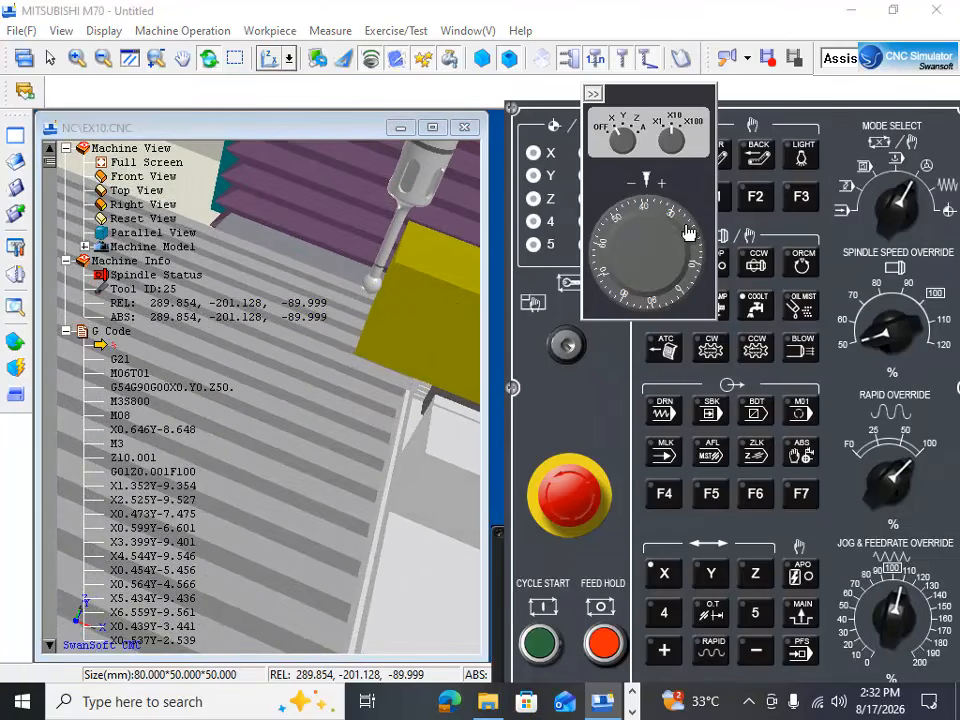
# Step: Fine-feed the X axis at X1 until the edge finder touches the workpiece side face at about 290.004, dismissing the collision warnings
pyautogui.moveTo(688, 232); pyautogui.dragTo(691, 264)
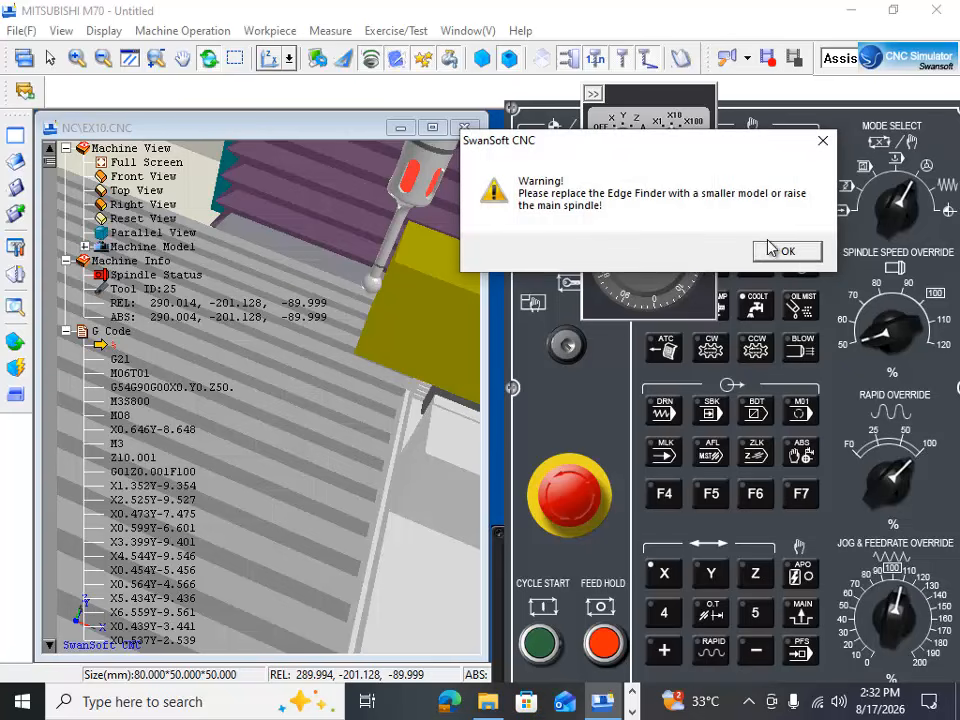
pyautogui.click(786, 251)
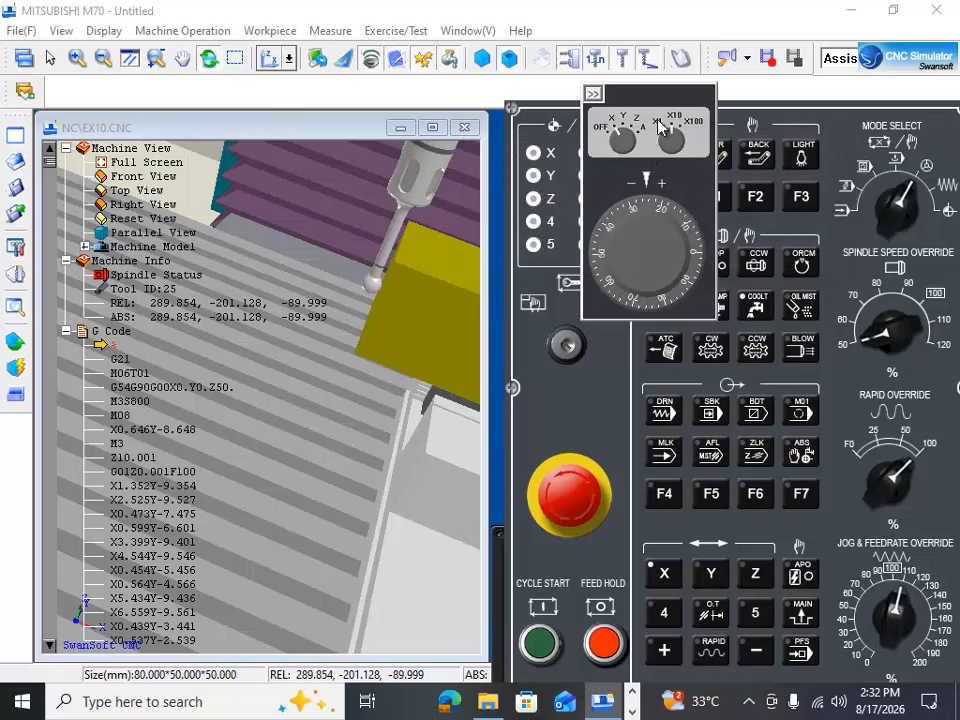
pyautogui.moveTo(658, 206); pyautogui.dragTo(634, 207)
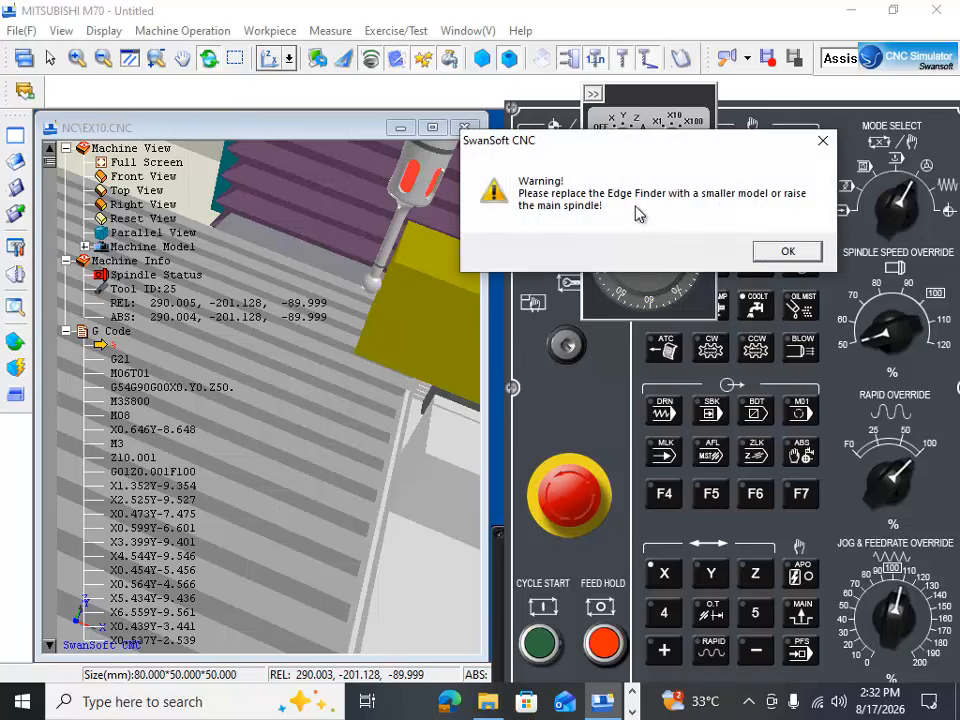
pyautogui.click(758, 252)
pyautogui.moveTo(620, 262); pyautogui.dragTo(613, 227)
pyautogui.click(786, 252)
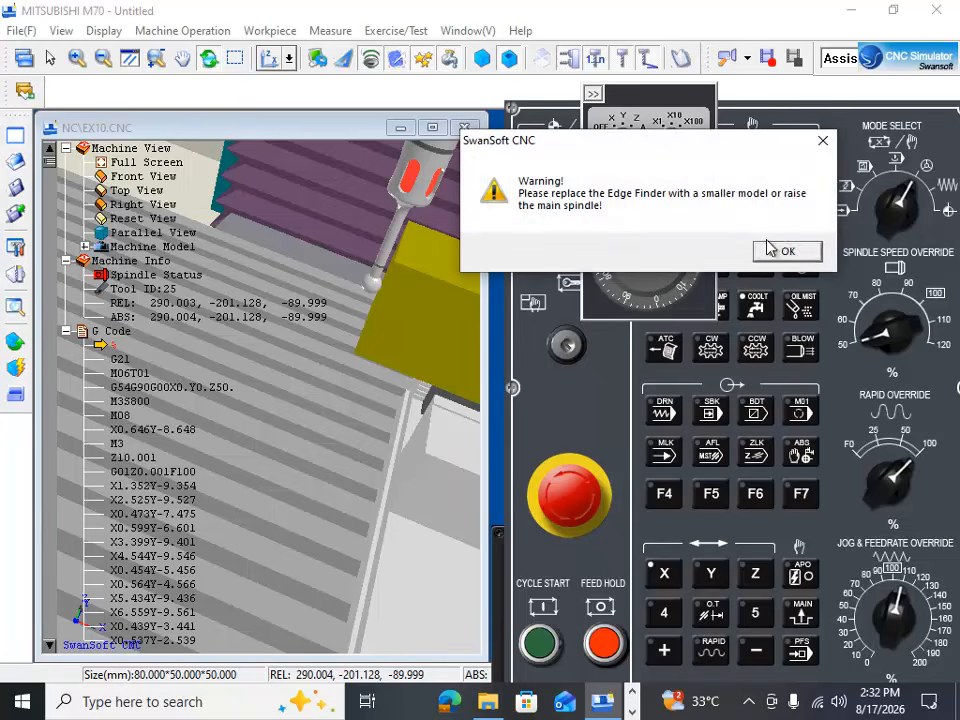
pyautogui.click(786, 251)
pyautogui.moveTo(694, 232)
pyautogui.mouseDown()
pyautogui.moveTo(686, 214)
pyautogui.moveTo(692, 231)
pyautogui.mouseUp()
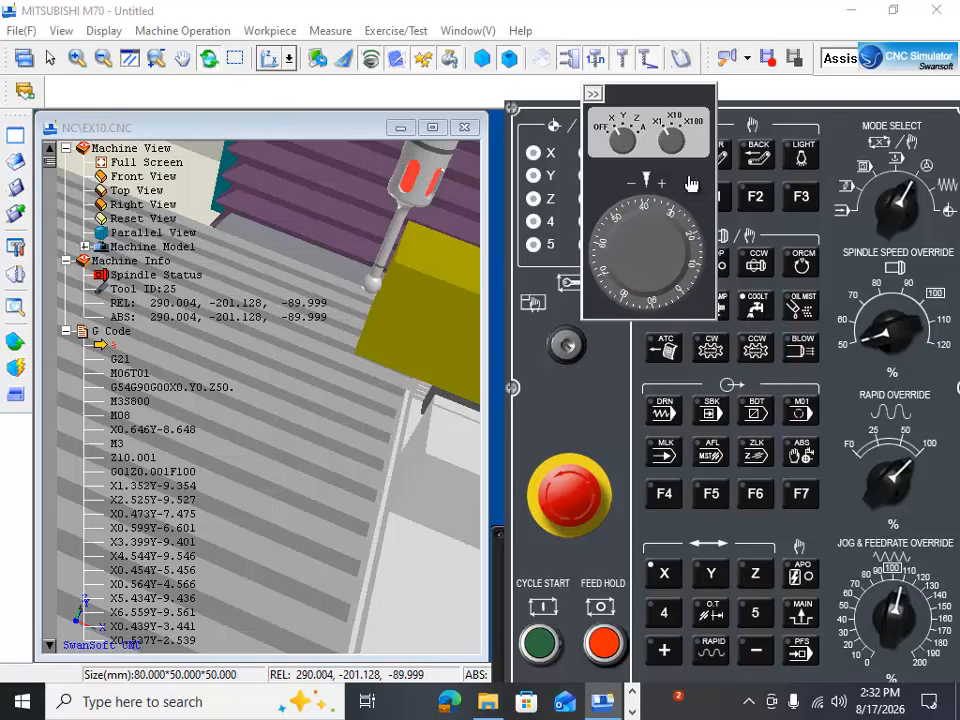
# Step: Rearrange the handwheel, operator panel and M70 display so the edge finder contact and the position read-out can both be inspected
pyautogui.moveTo(672, 107); pyautogui.dragTo(480, 263)
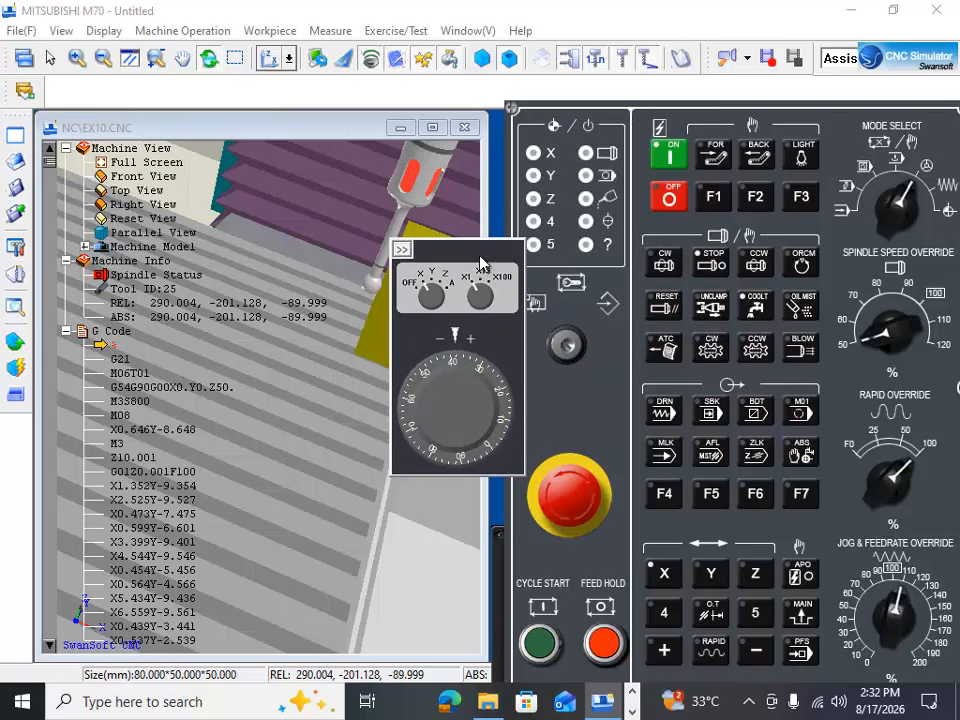
pyautogui.moveTo(483, 253); pyautogui.dragTo(363, 430)
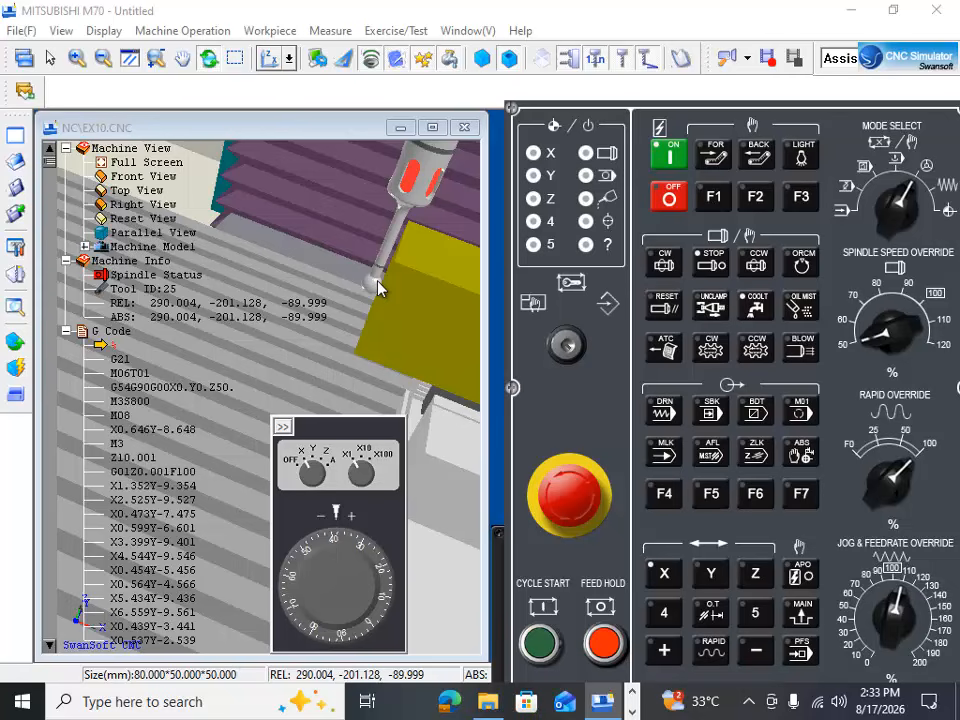
pyautogui.moveTo(353, 432); pyautogui.dragTo(240, 197)
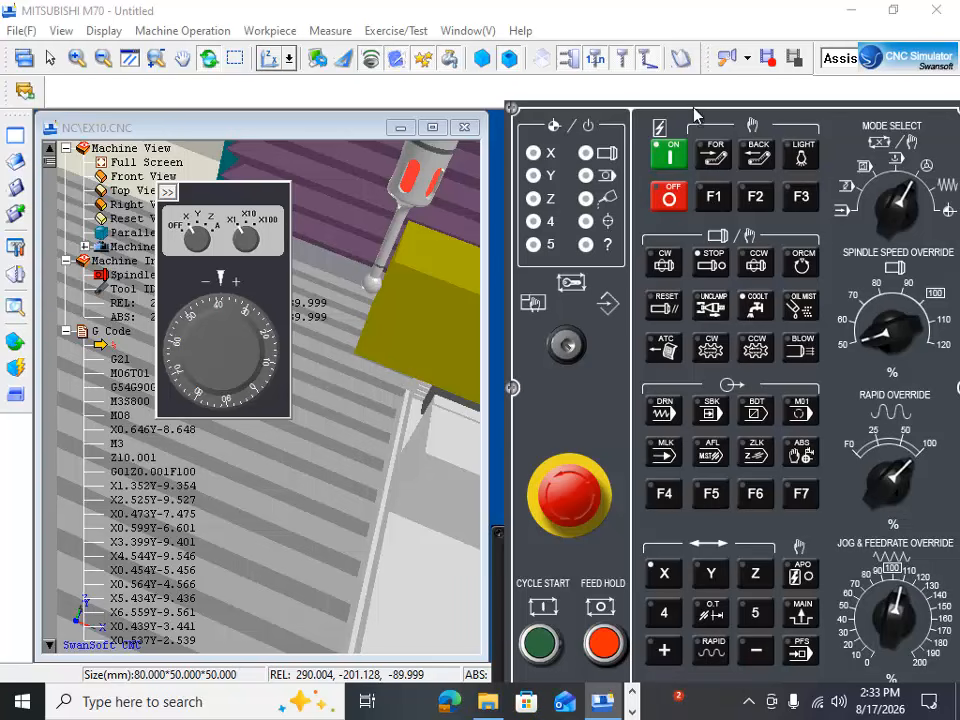
pyautogui.moveTo(692, 111); pyautogui.dragTo(886, 212)
pyautogui.click(639, 546)
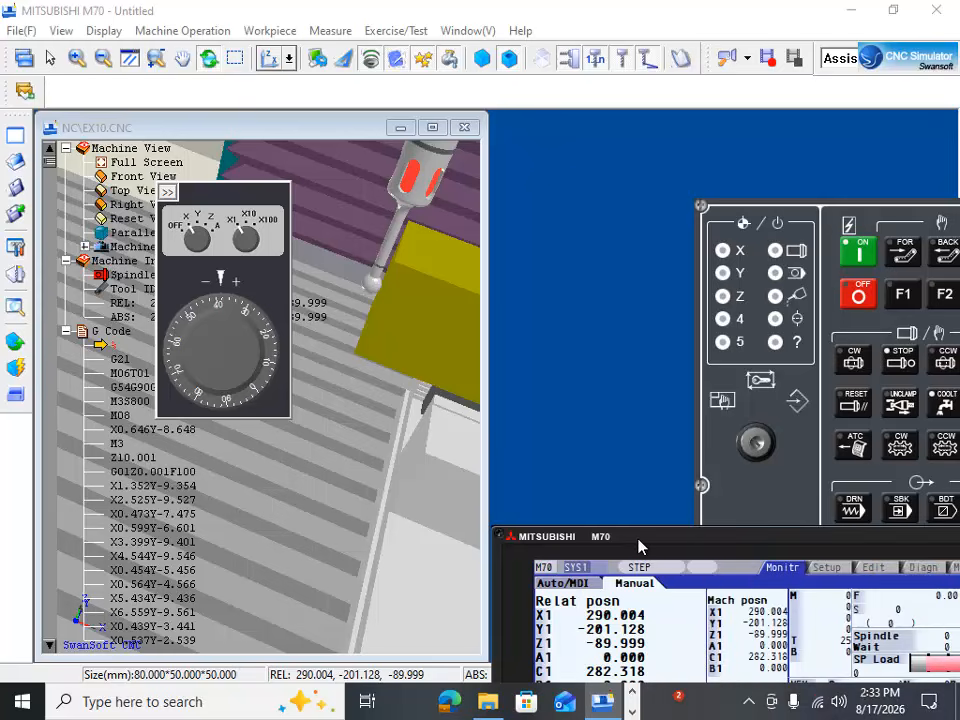
pyautogui.moveTo(639, 546); pyautogui.dragTo(122, 358)
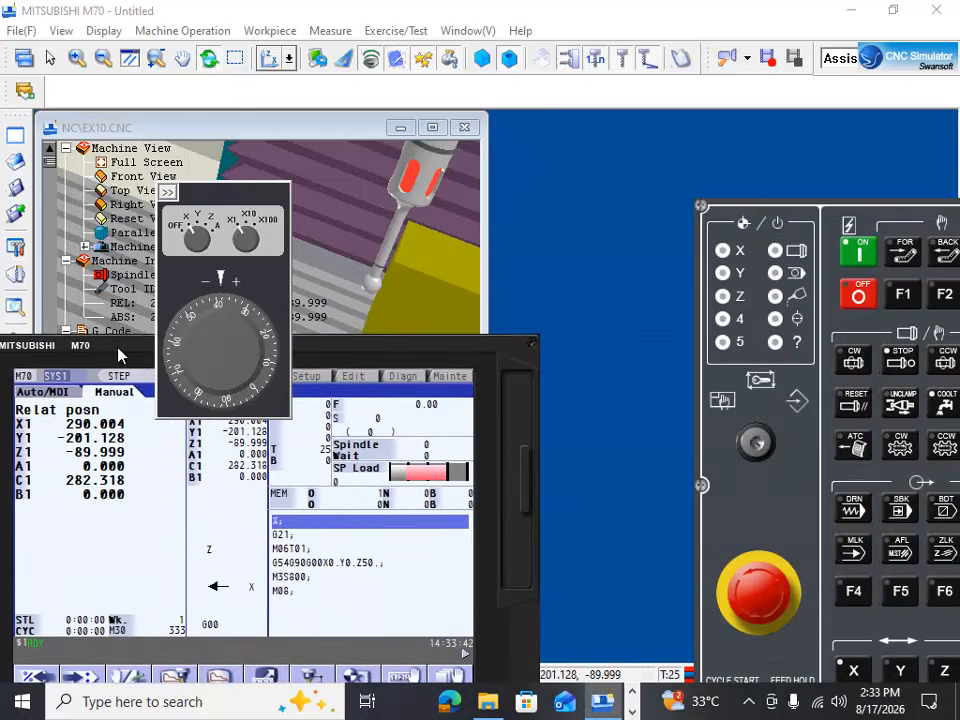
pyautogui.moveTo(855, 206); pyautogui.dragTo(698, 84)
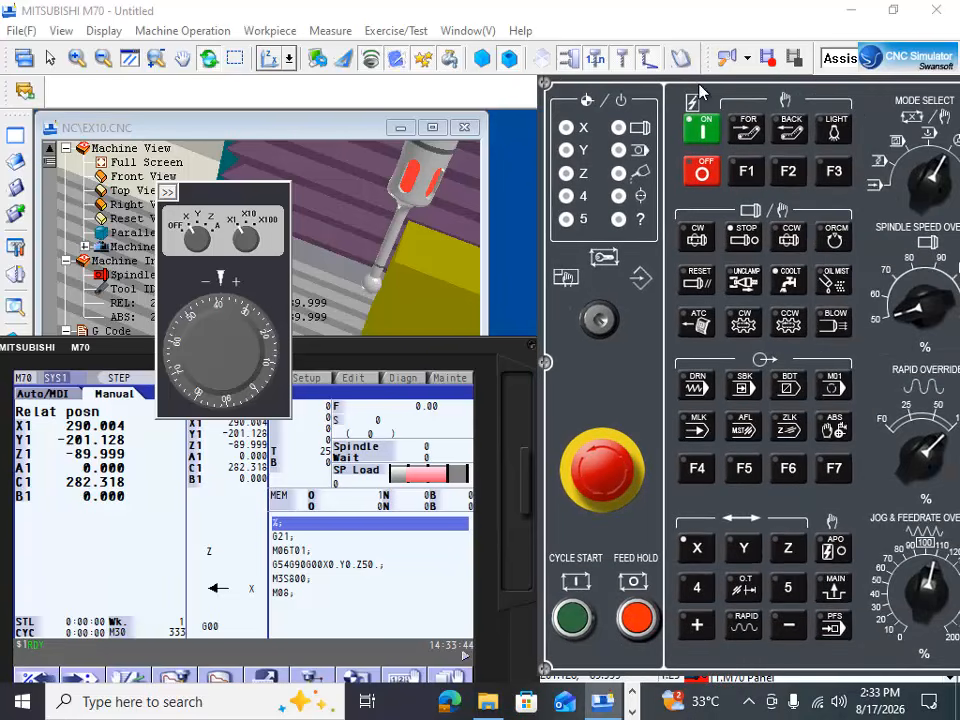
pyautogui.moveTo(377, 358); pyautogui.dragTo(851, 244)
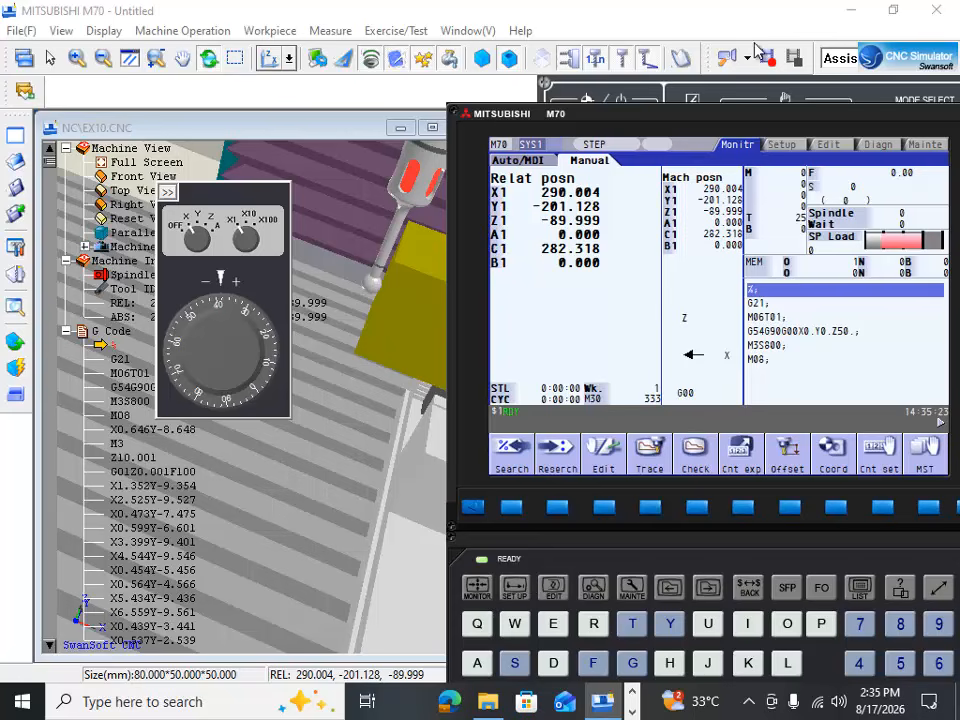
# Step: Open the work coordinate offsets on the controller's Setup screen and reposition the display so the cursor keys are accessible
pyautogui.moveTo(676, 122); pyautogui.dragTo(615, 118)
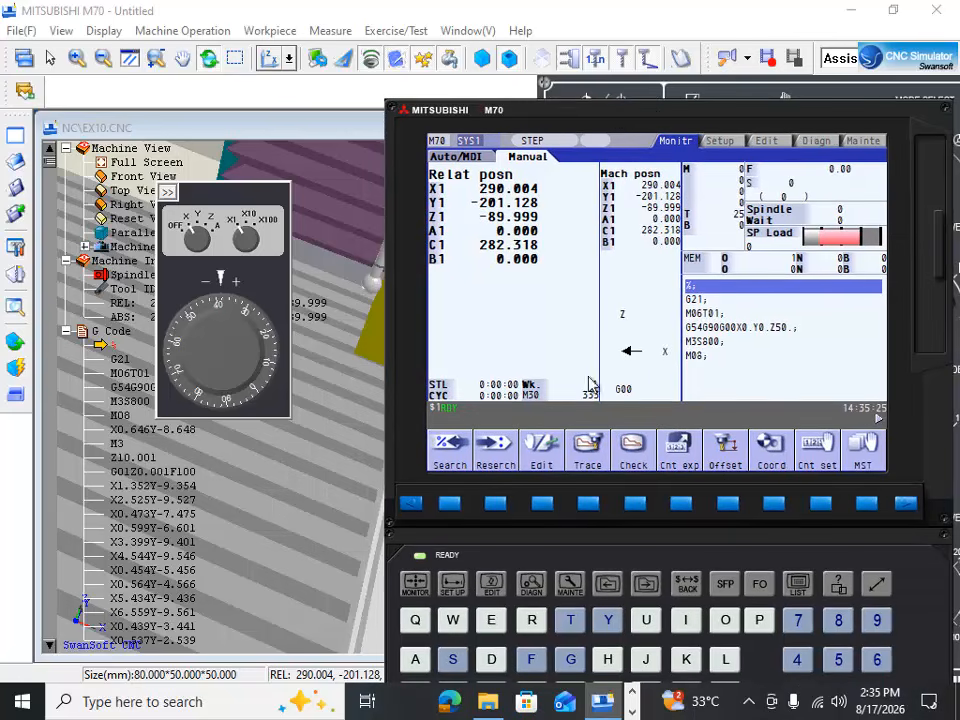
pyautogui.click(453, 584)
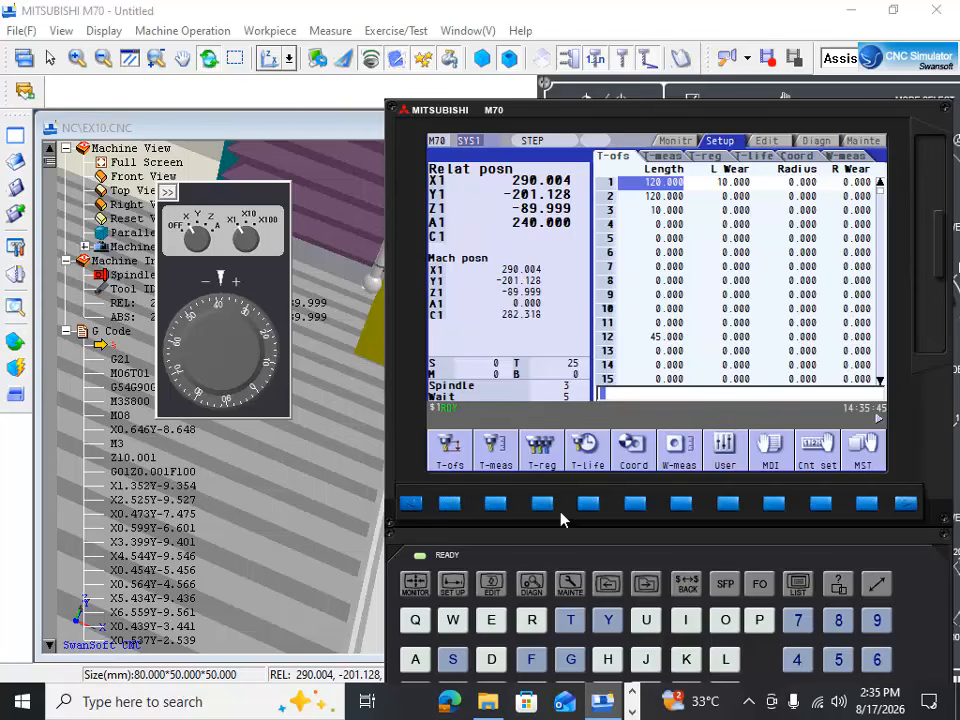
pyautogui.click(636, 507)
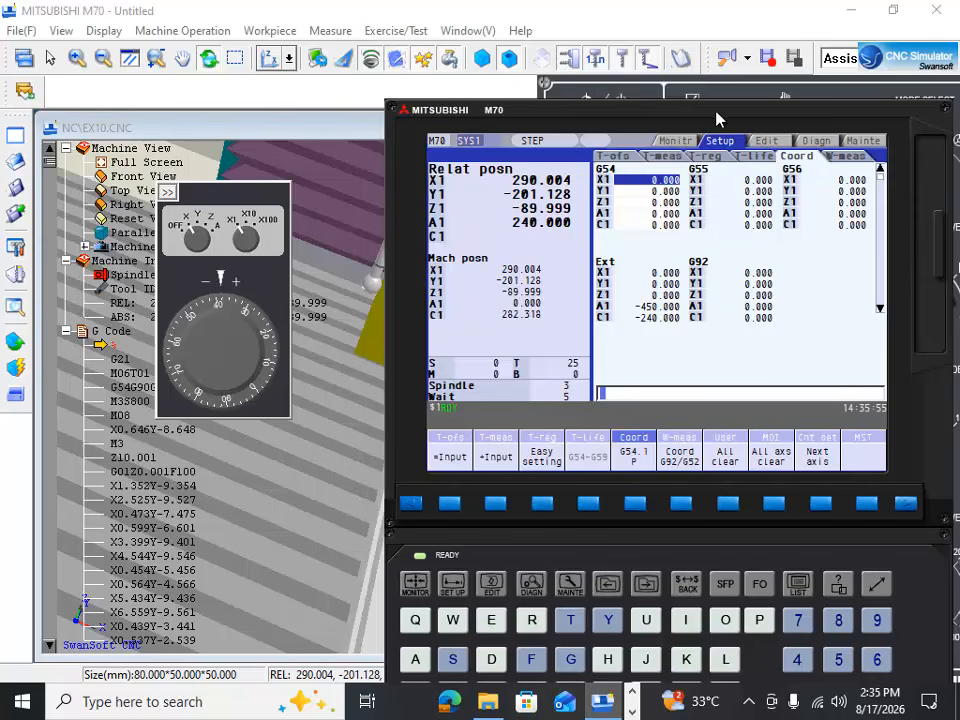
pyautogui.moveTo(716, 115); pyautogui.dragTo(706, 33)
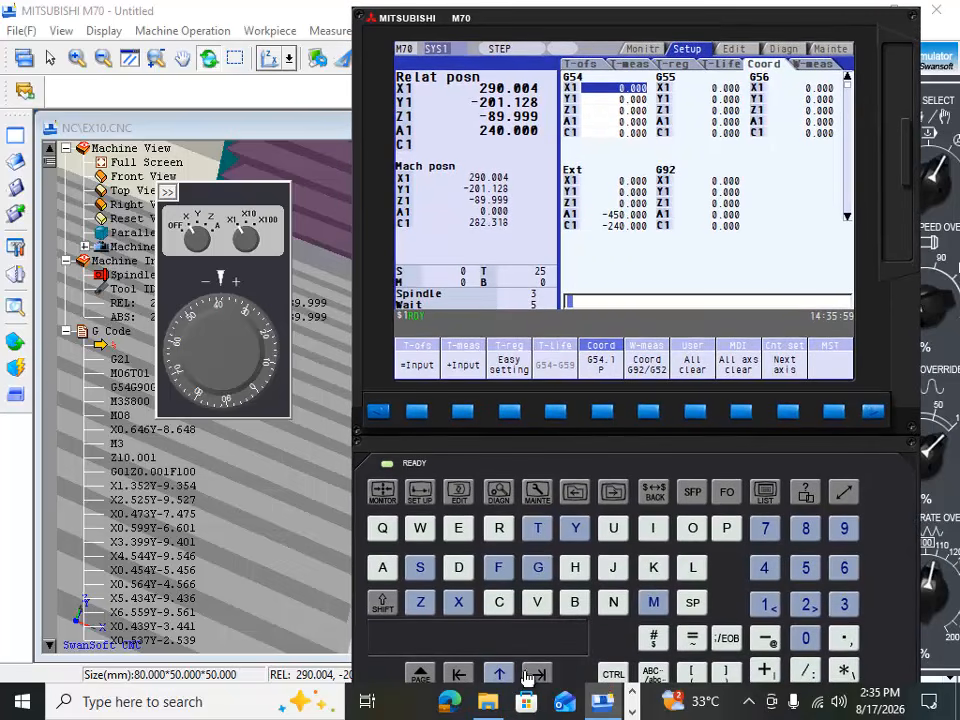
# Step: Move the cursor through the offset columns, passing the Ext column, to the X1 value of G55
pyautogui.click(537, 675)
pyautogui.click(537, 675)
pyautogui.click(537, 675)
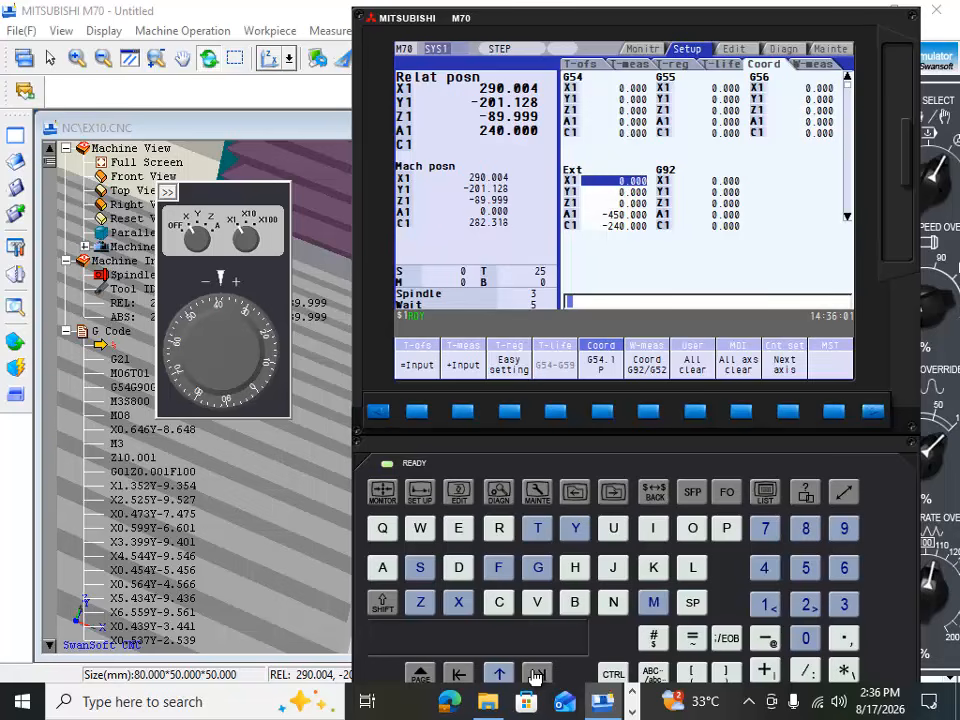
pyautogui.click(537, 675)
pyautogui.click(537, 675)
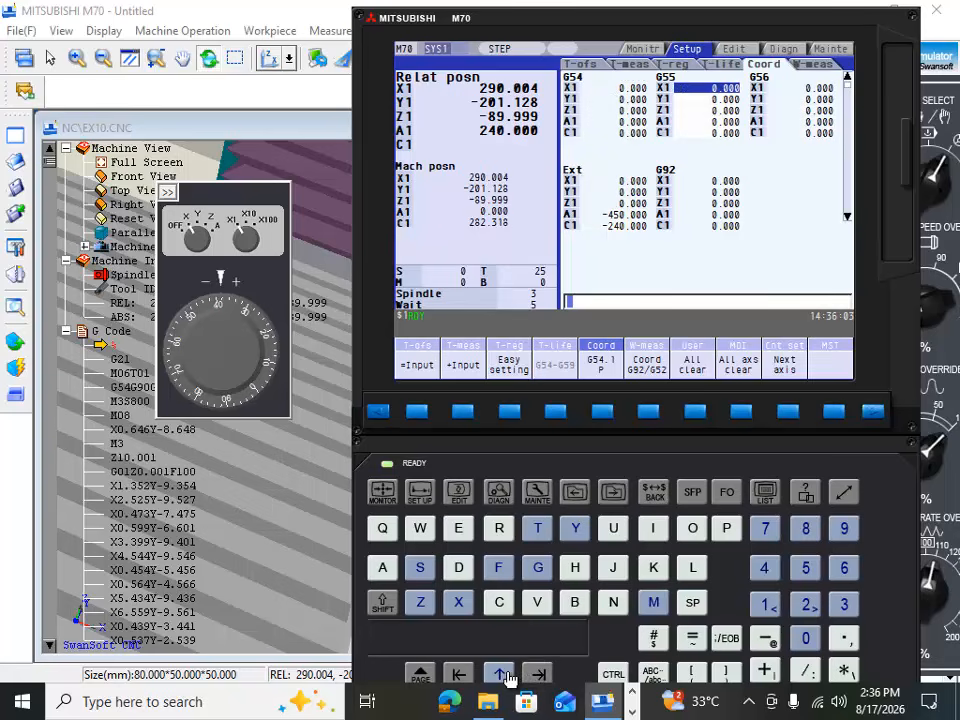
# Step: Page through the work coordinate offsets, including G54.P4 to P9 and G57 to G59, and return to the G54 to G56 page
pyautogui.click(423, 672)
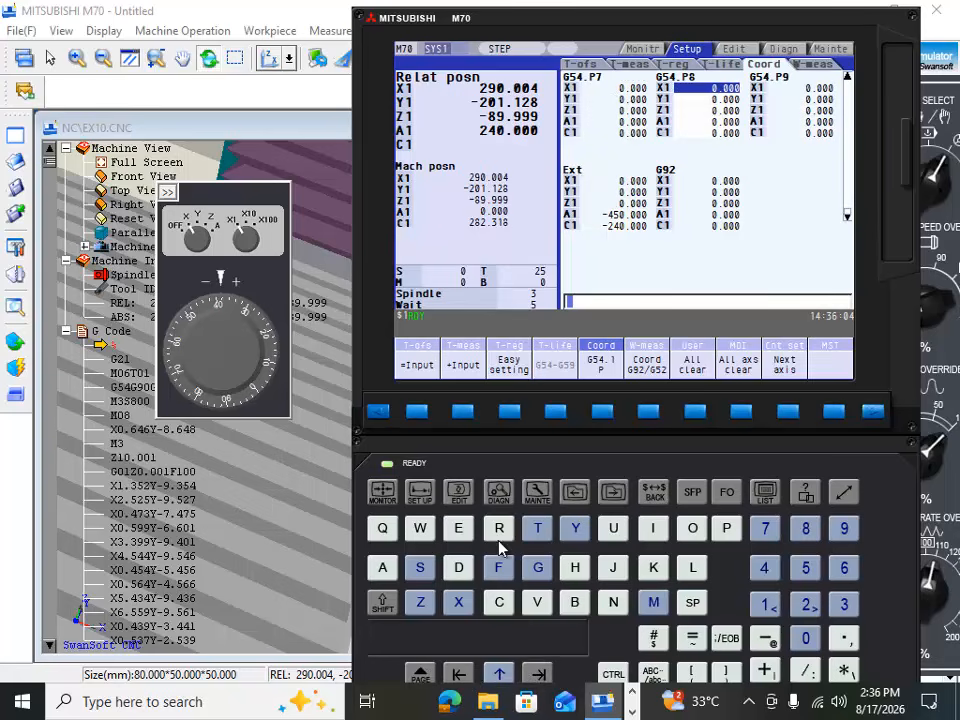
pyautogui.click(420, 673)
pyautogui.click(418, 675)
pyautogui.click(418, 676)
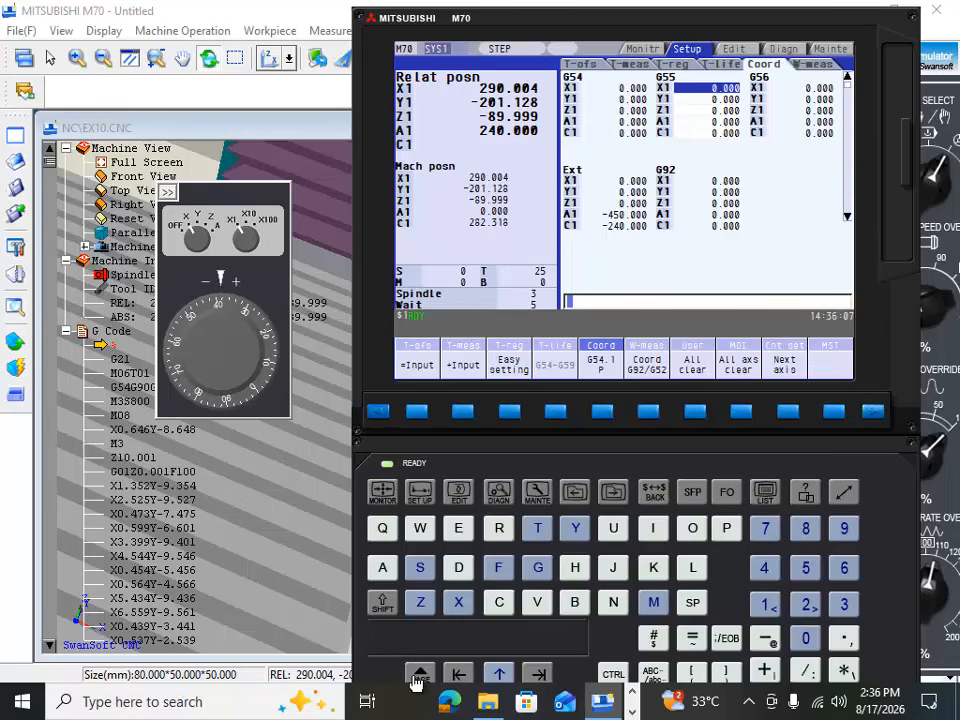
pyautogui.click(418, 676)
pyautogui.click(418, 676)
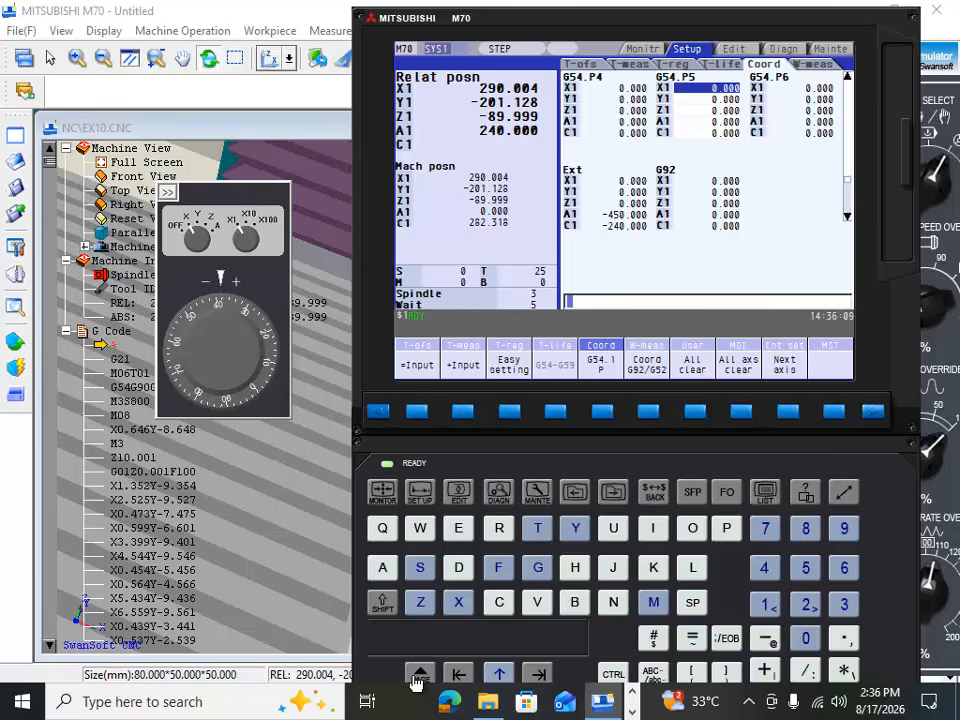
pyautogui.click(418, 676)
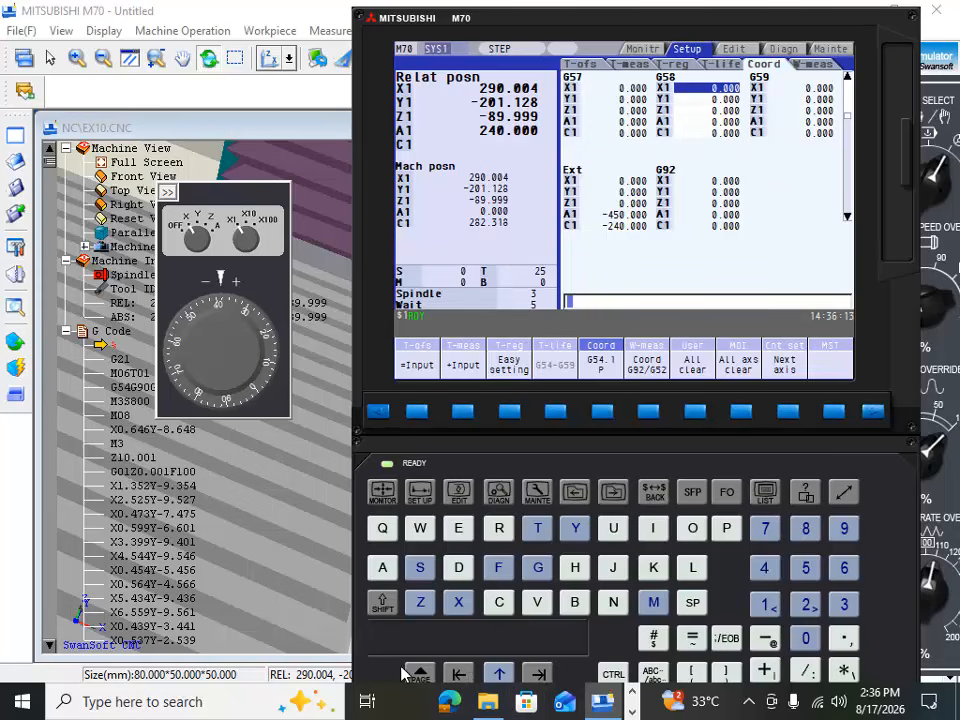
pyautogui.moveTo(495, 24); pyautogui.dragTo(645, 25)
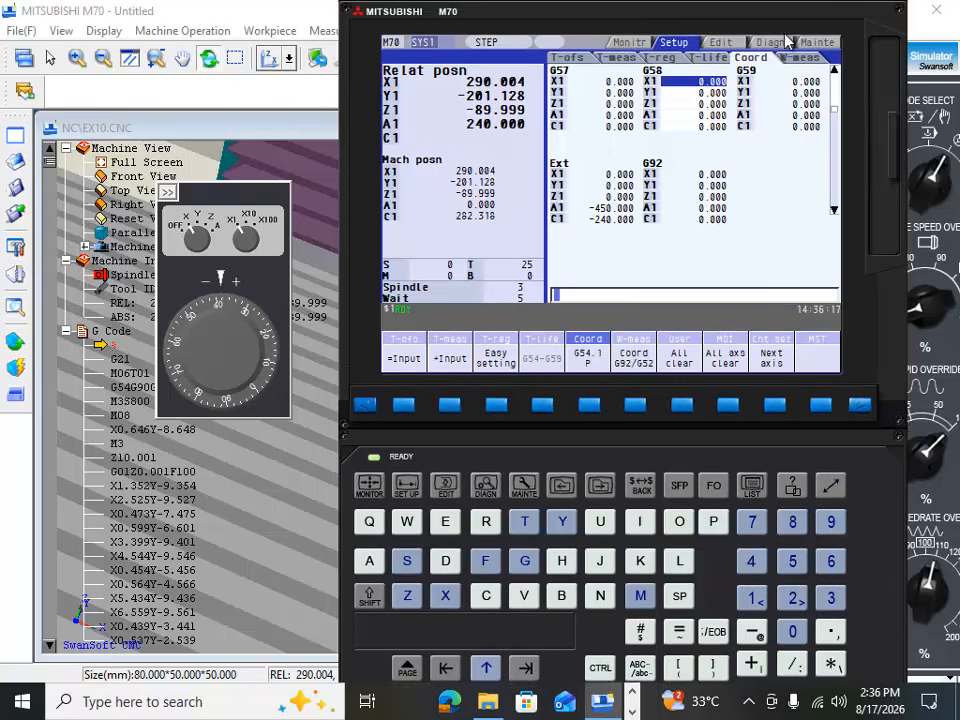
pyautogui.moveTo(789, 32)
pyautogui.mouseDown()
pyautogui.moveTo(796, 8)
pyautogui.moveTo(796, 31)
pyautogui.mouseUp()
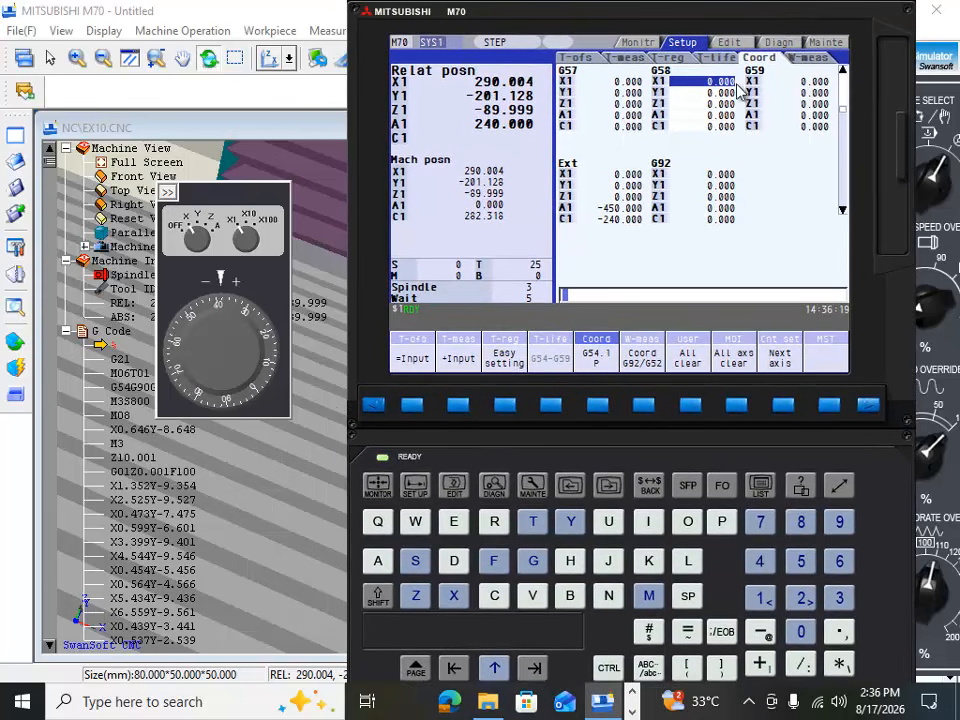
pyautogui.click(419, 672)
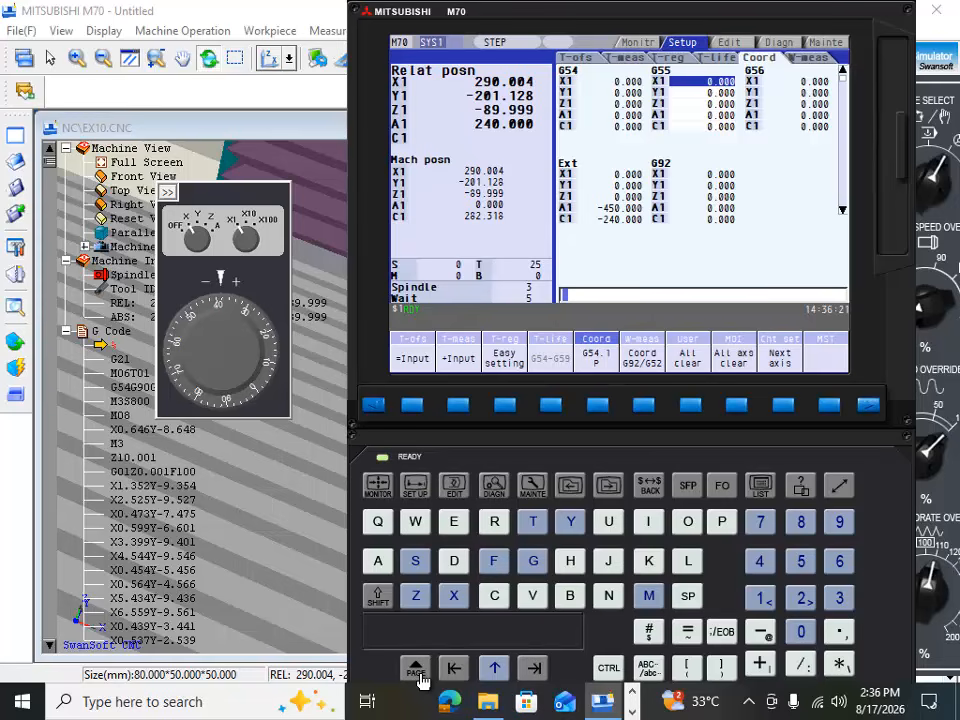
# Step: Reposition the controller display and page to the G54.P1 to G54.P3 offsets
pyautogui.moveTo(363, 14); pyautogui.dragTo(386, 22)
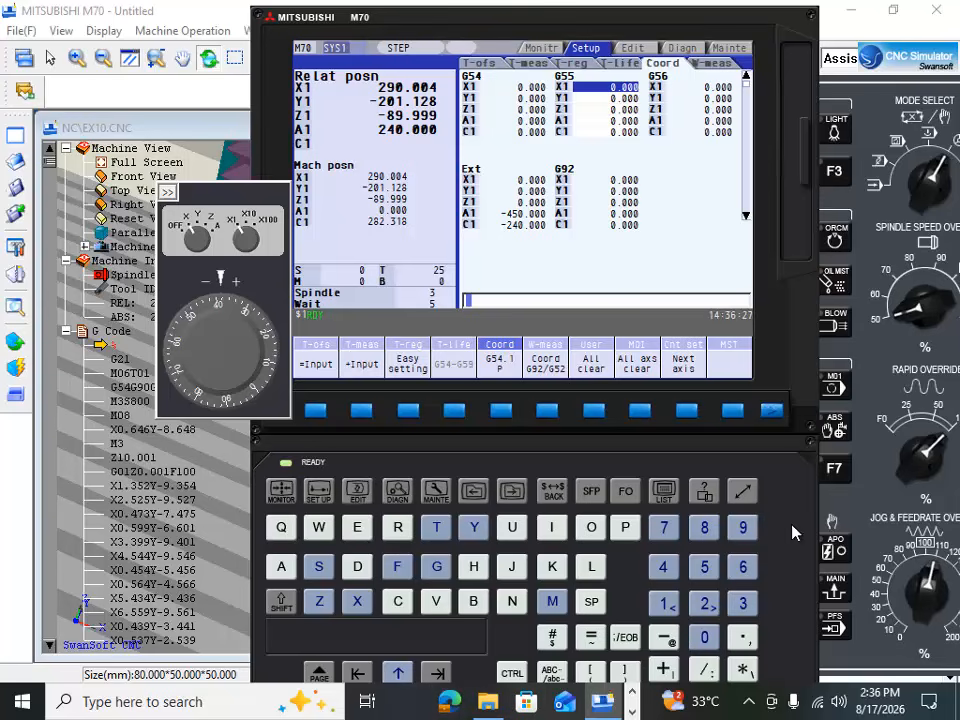
pyautogui.moveTo(791, 525); pyautogui.dragTo(870, 404)
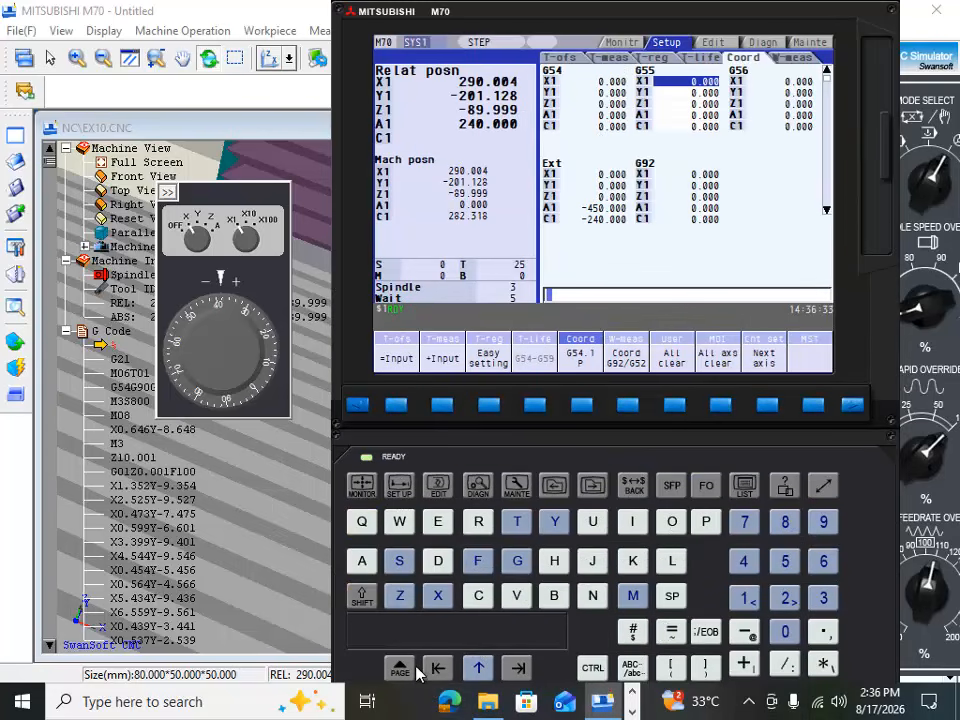
pyautogui.click(408, 675)
pyautogui.click(401, 668)
pyautogui.click(401, 668)
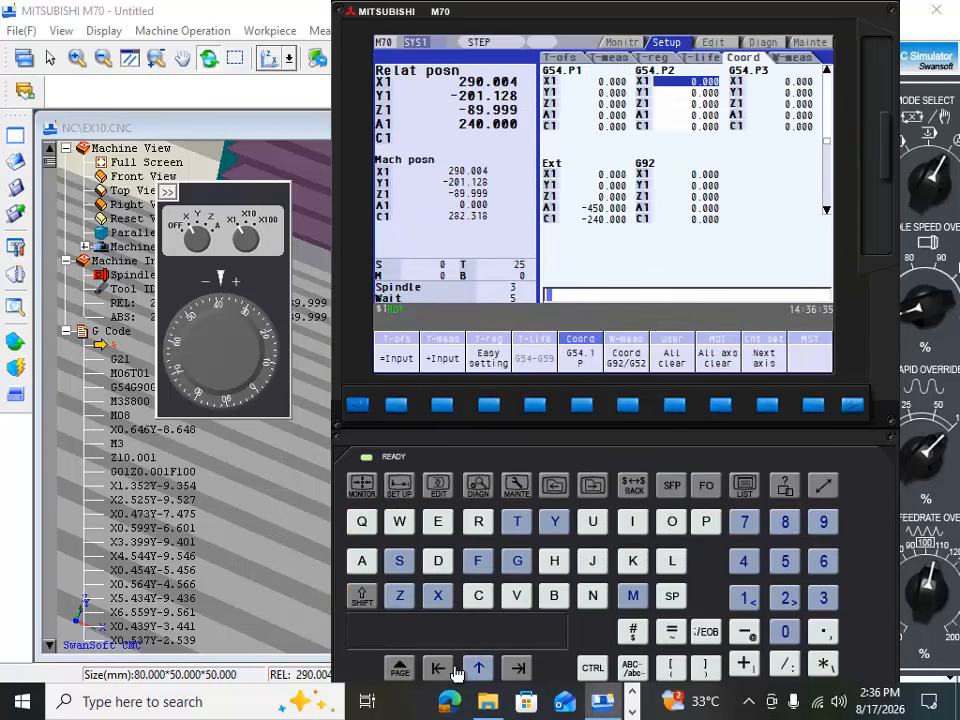
# Step: Move the cursor back and forth between the offset columns, ending on the X1 value of G54.P2
pyautogui.click(518, 668)
pyautogui.click(518, 668)
pyautogui.click(518, 668)
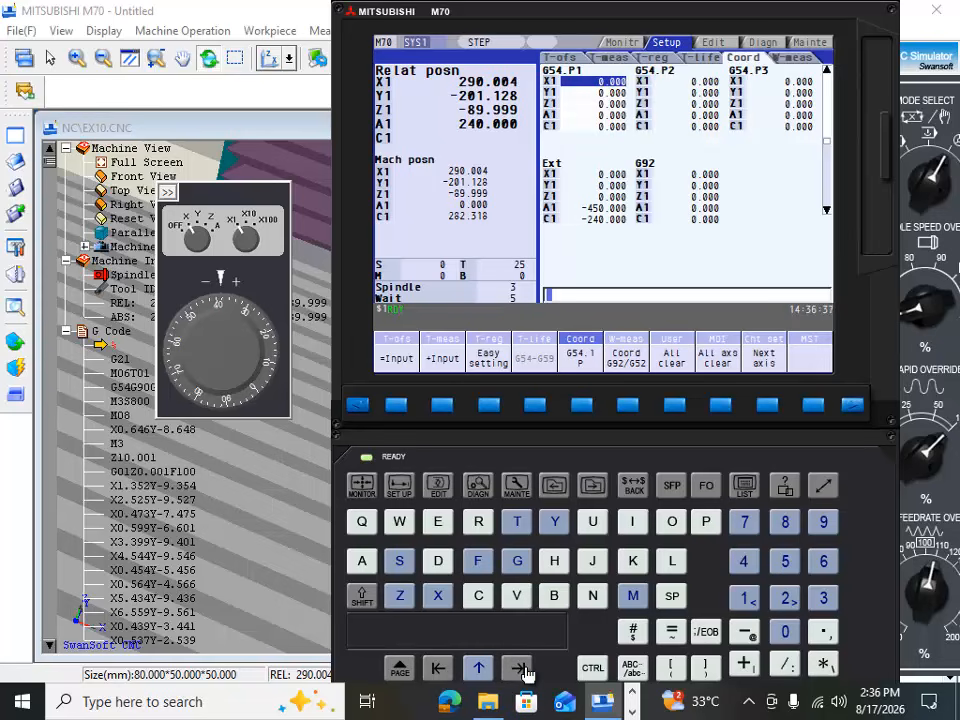
pyautogui.click(433, 668)
pyautogui.click(433, 668)
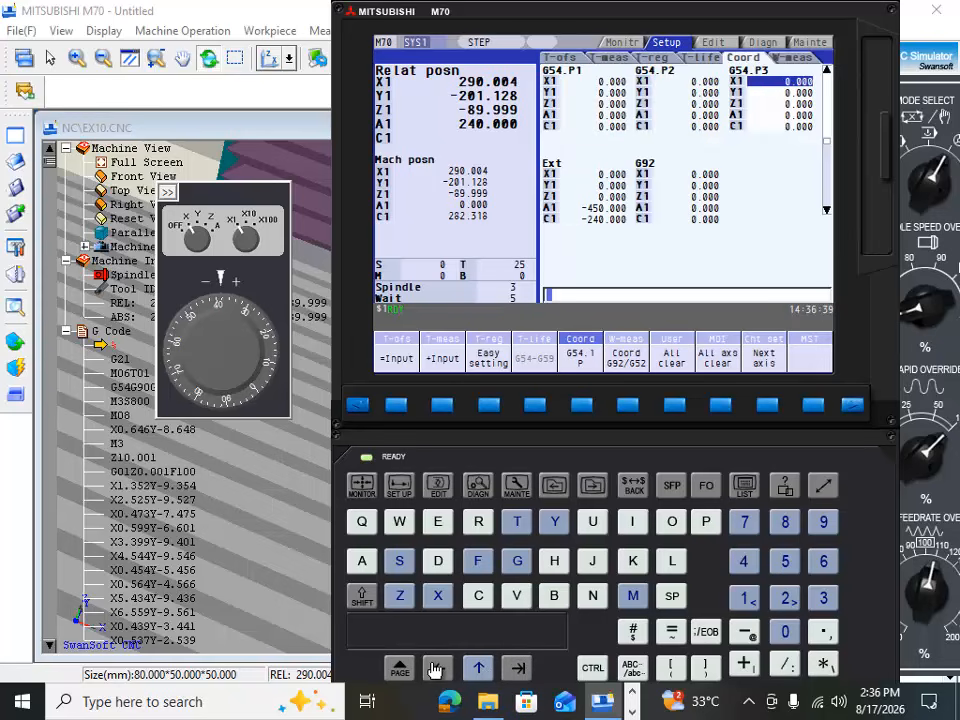
pyautogui.click(433, 668)
# Step: Shift the controller display aside and minimise the simulator to show the desktop
pyautogui.moveTo(357, 117); pyautogui.dragTo(169, 117)
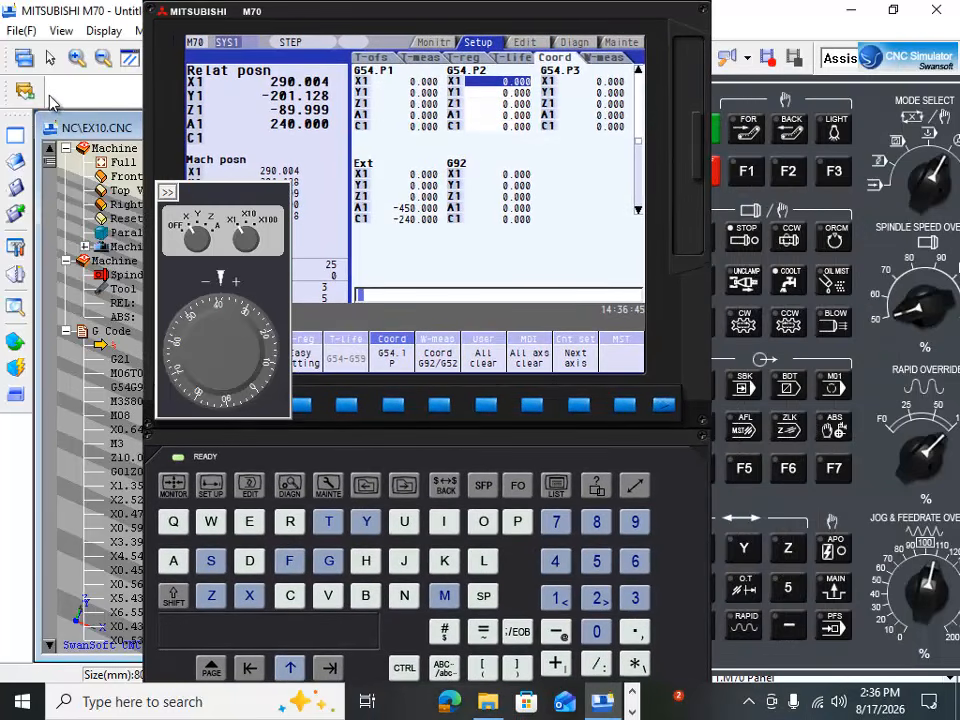
pyautogui.click(862, 11)
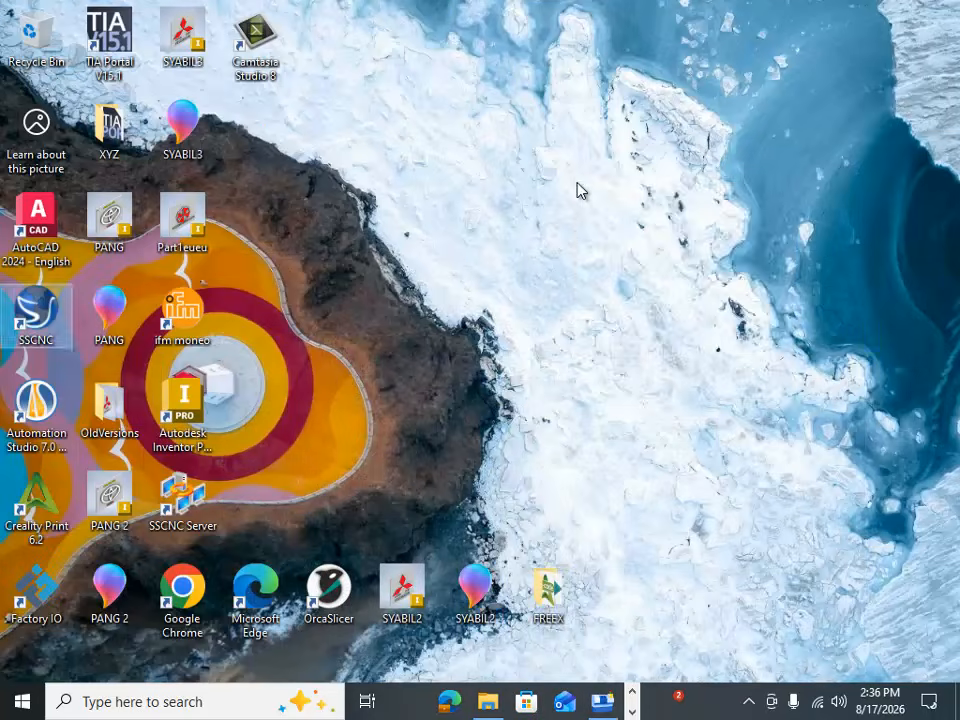
# Step: Set the display resolution to 1152 × 864, keep the change and return to the simulator
pyautogui.rightClick(578, 190)
pyautogui.click(630, 374)
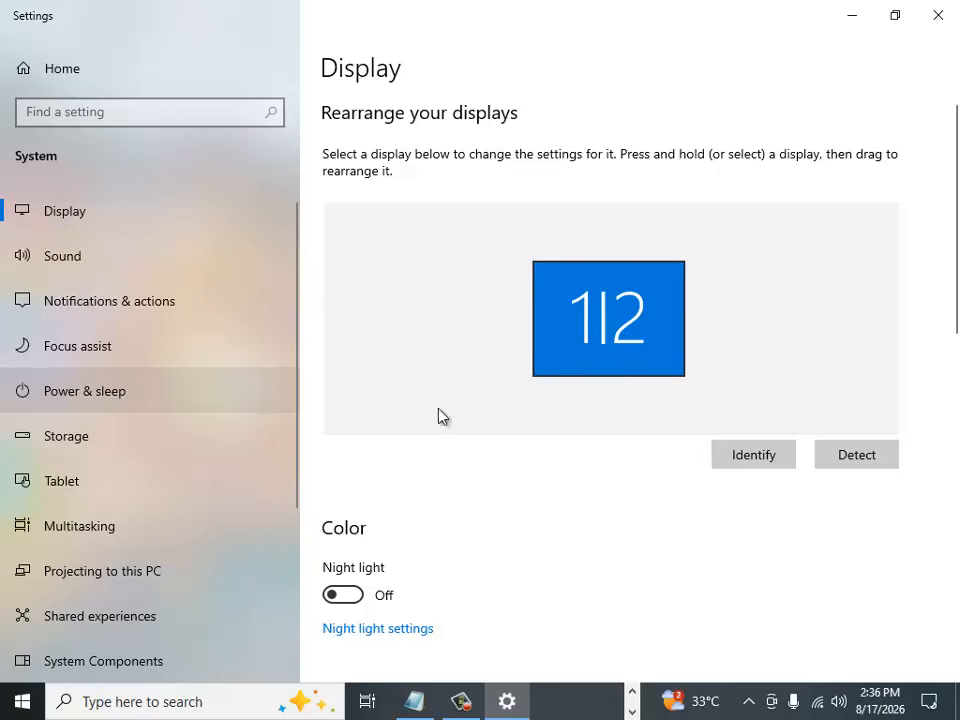
pyautogui.scroll(-6, 534, 470)
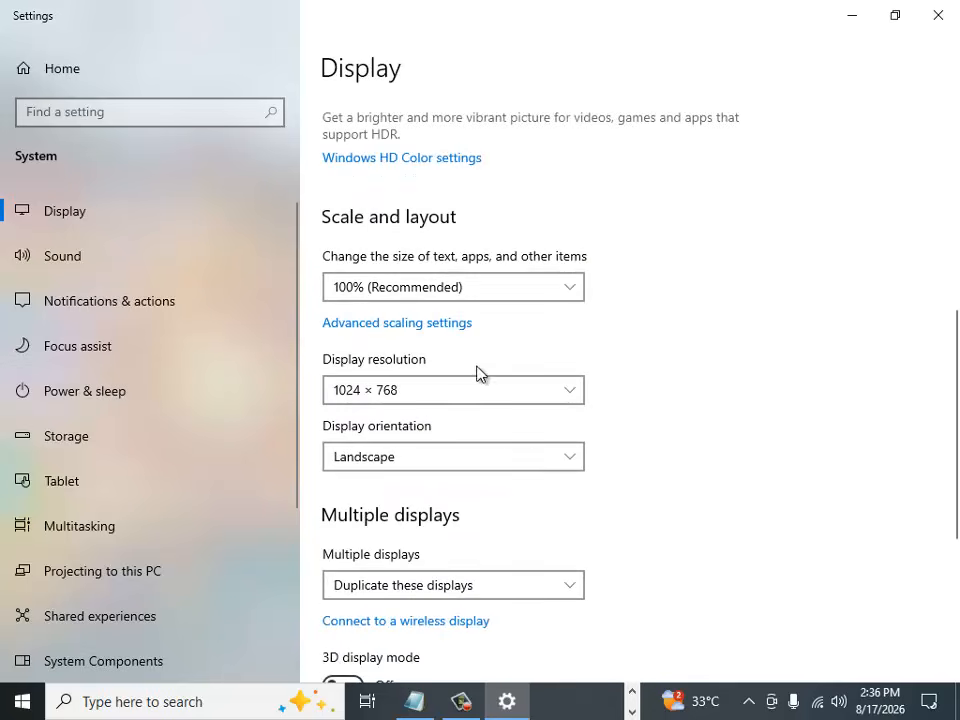
pyautogui.click(568, 398)
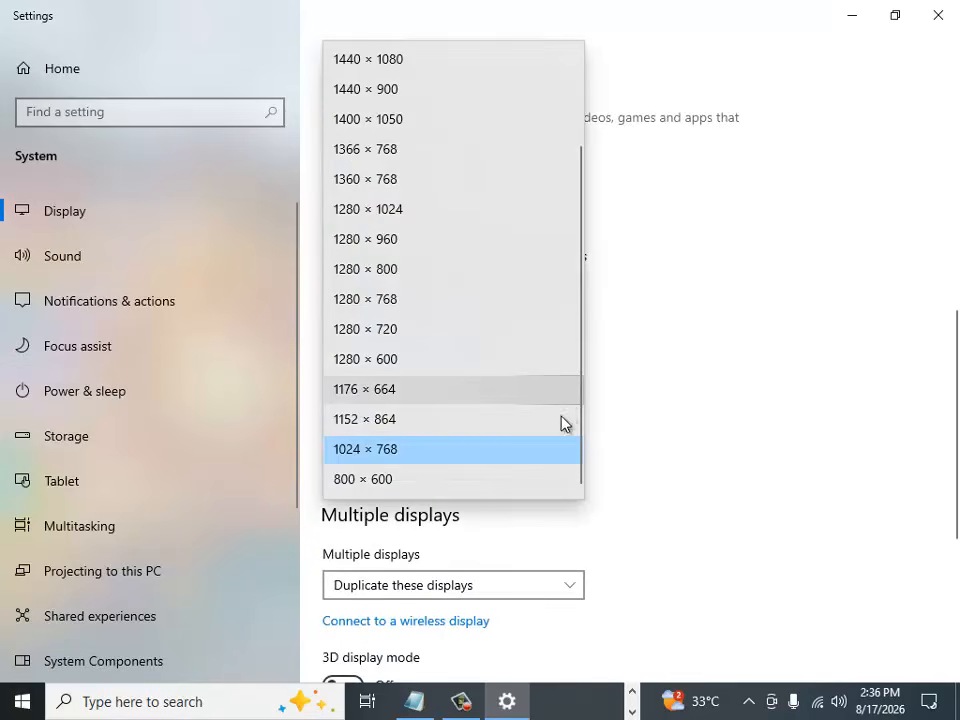
pyautogui.click(424, 437)
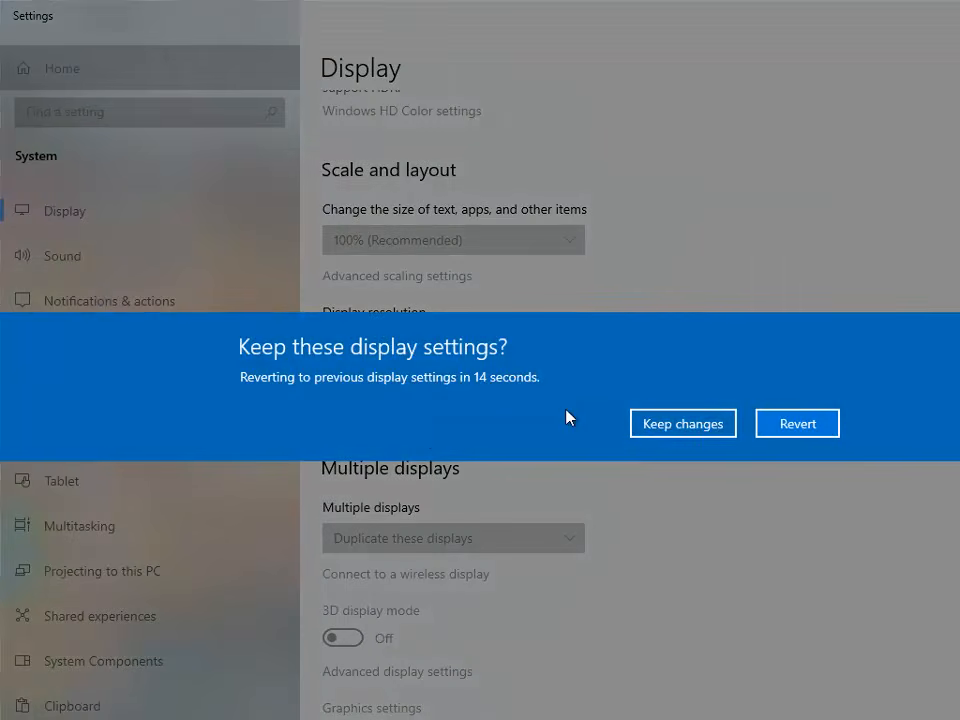
pyautogui.click(666, 427)
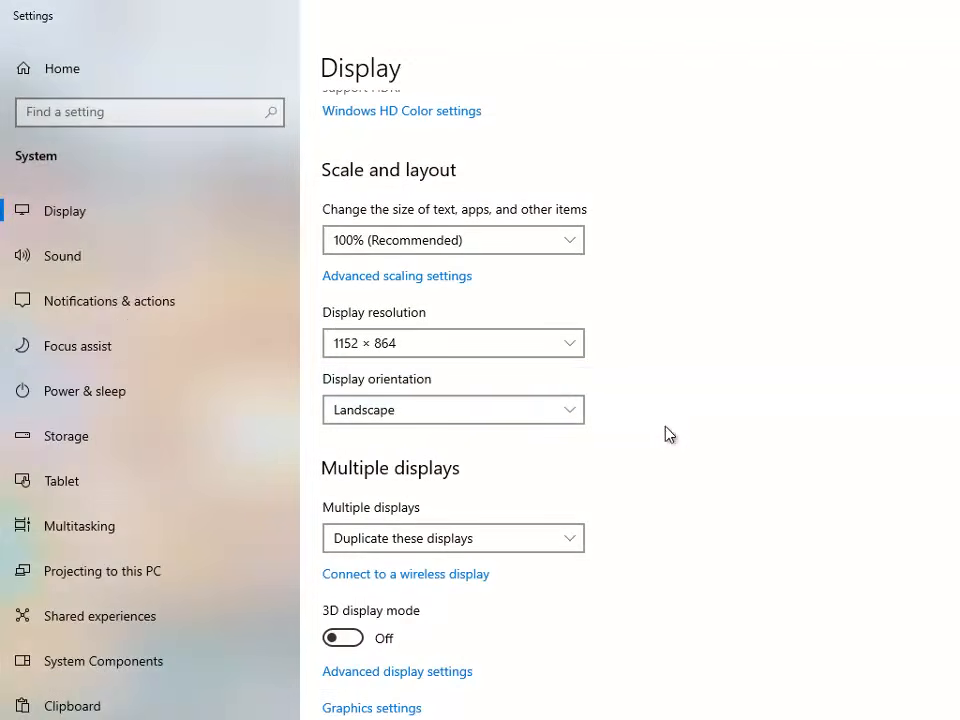
pyautogui.click(956, 14)
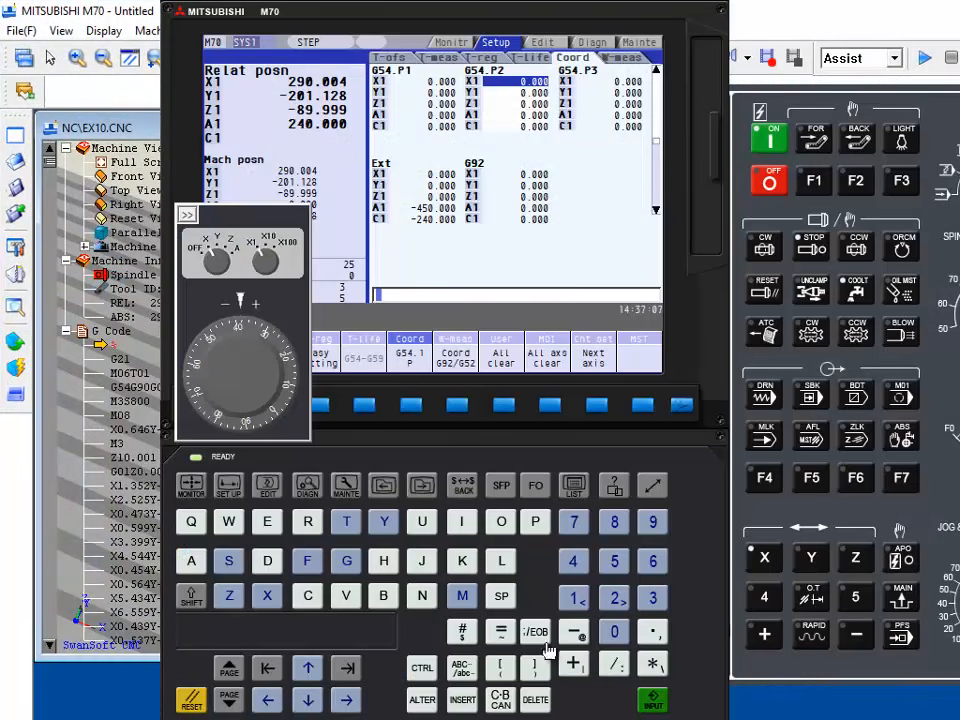
# Step: Page the work coordinate offsets back to G54 to G56 and place the cursor on the X1 value of G54
pyautogui.moveTo(615, 15); pyautogui.dragTo(800, 14)
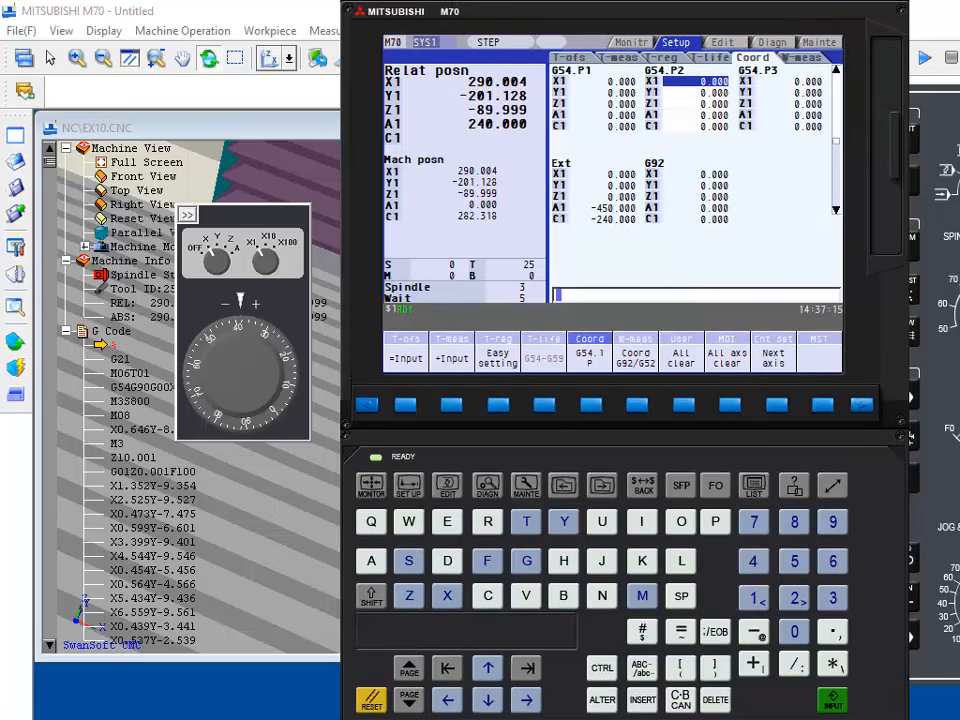
pyautogui.click(408, 708)
pyautogui.click(408, 706)
pyautogui.click(407, 680)
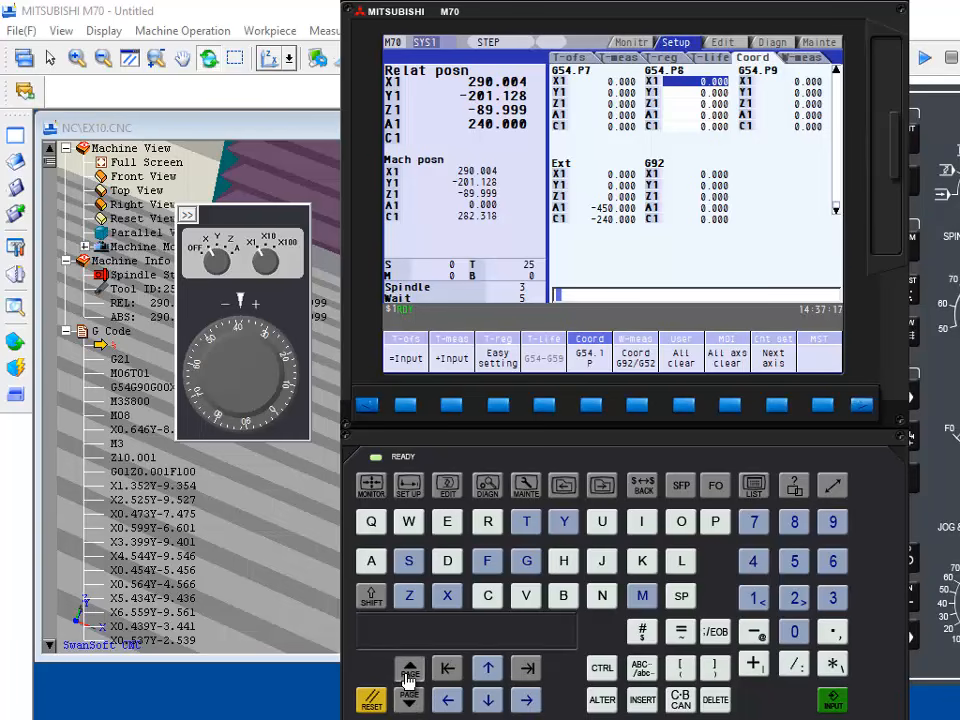
pyautogui.click(407, 679)
pyautogui.click(407, 679)
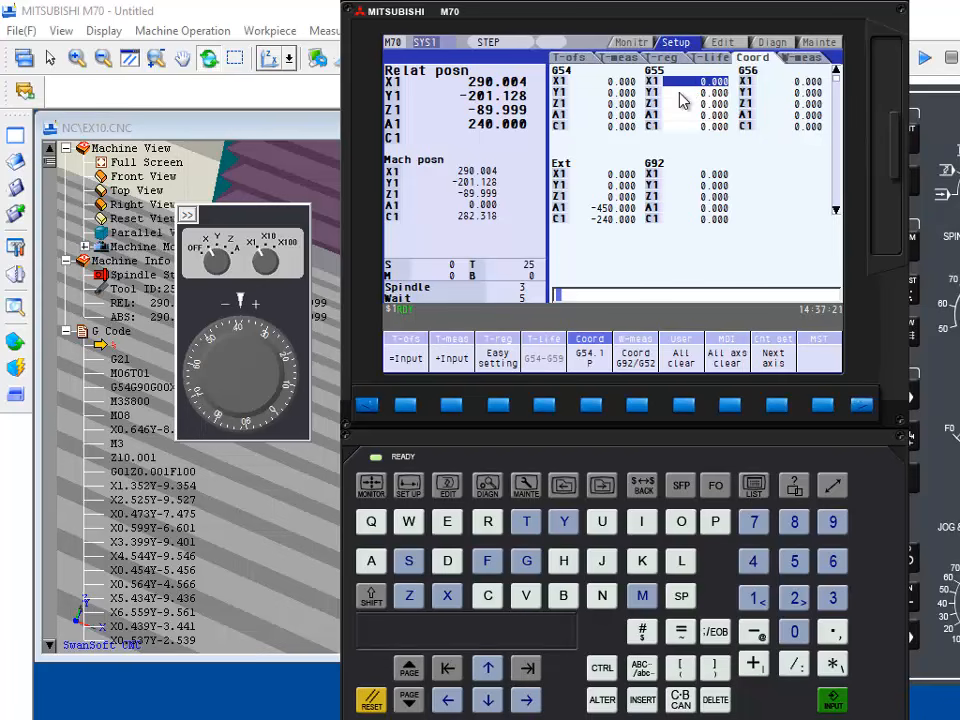
pyautogui.click(447, 700)
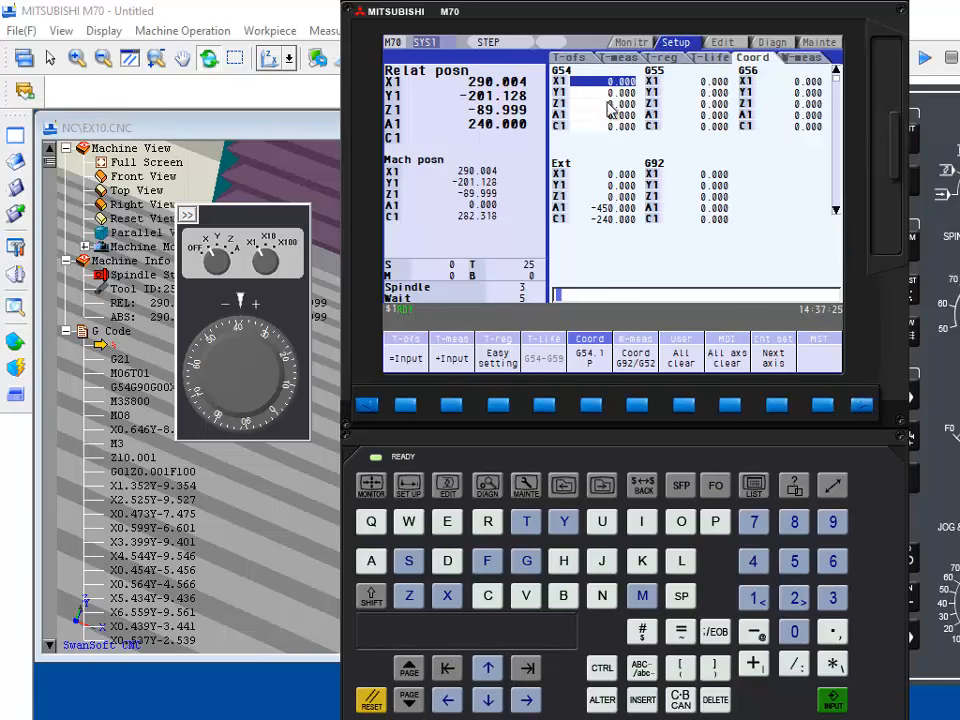
# Step: Uncover the machine view and store the current machine X position as the G54 X1 offset with Easy setting
pyautogui.moveTo(643, 17); pyautogui.dragTo(805, 35)
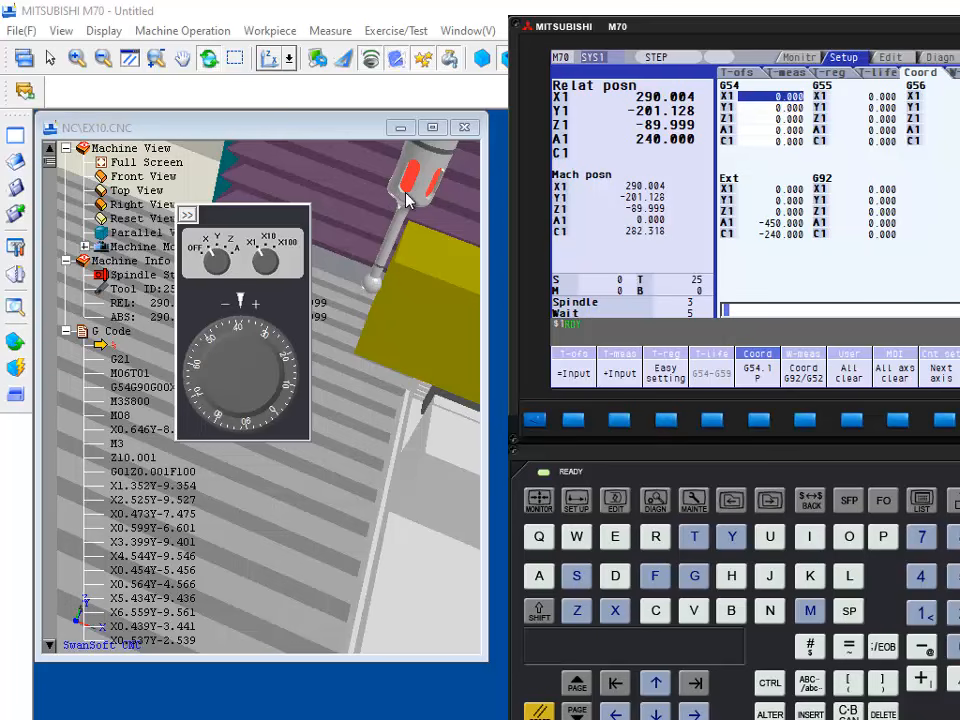
pyautogui.click(666, 422)
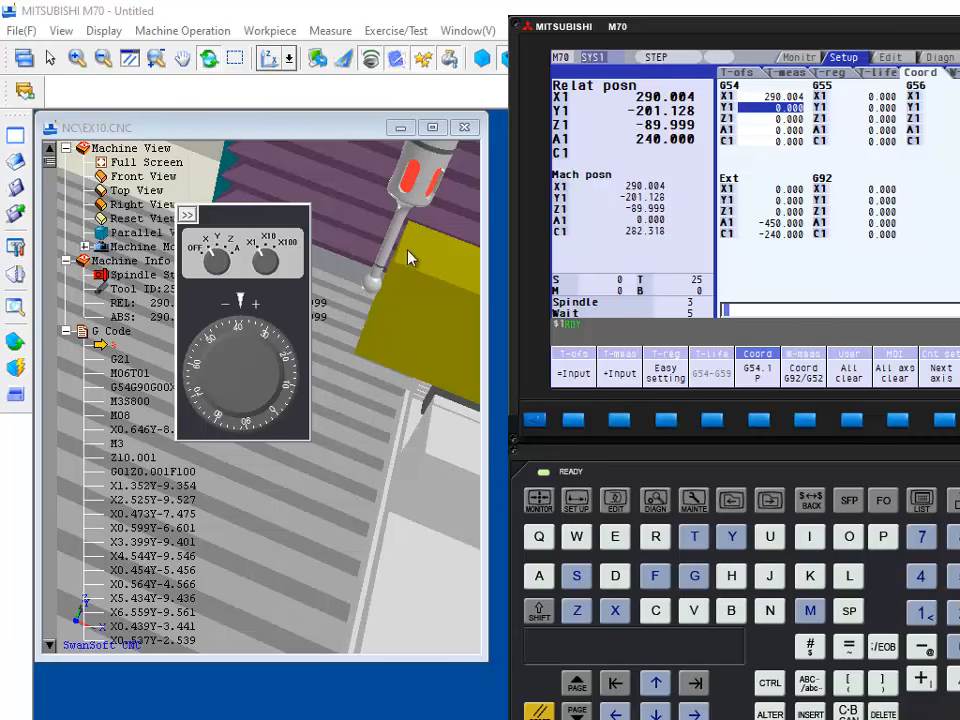
pyautogui.moveTo(433, 263); pyautogui.dragTo(393, 326)
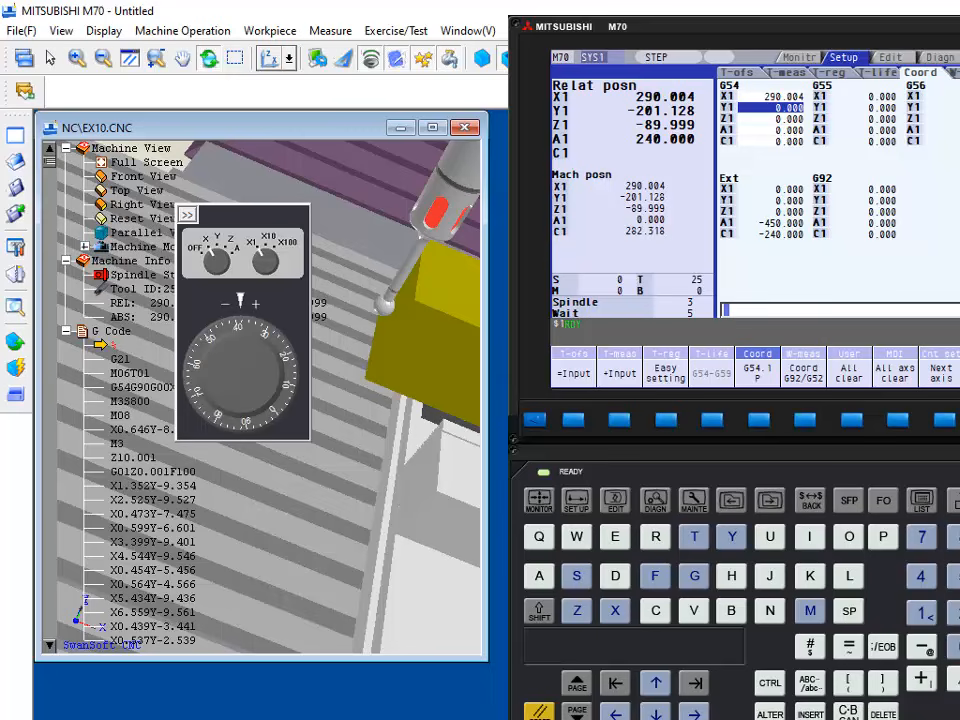
# Step: Add the 5 mm edge finder radius to the G54 X1 offset
pyautogui.click(956, 576)
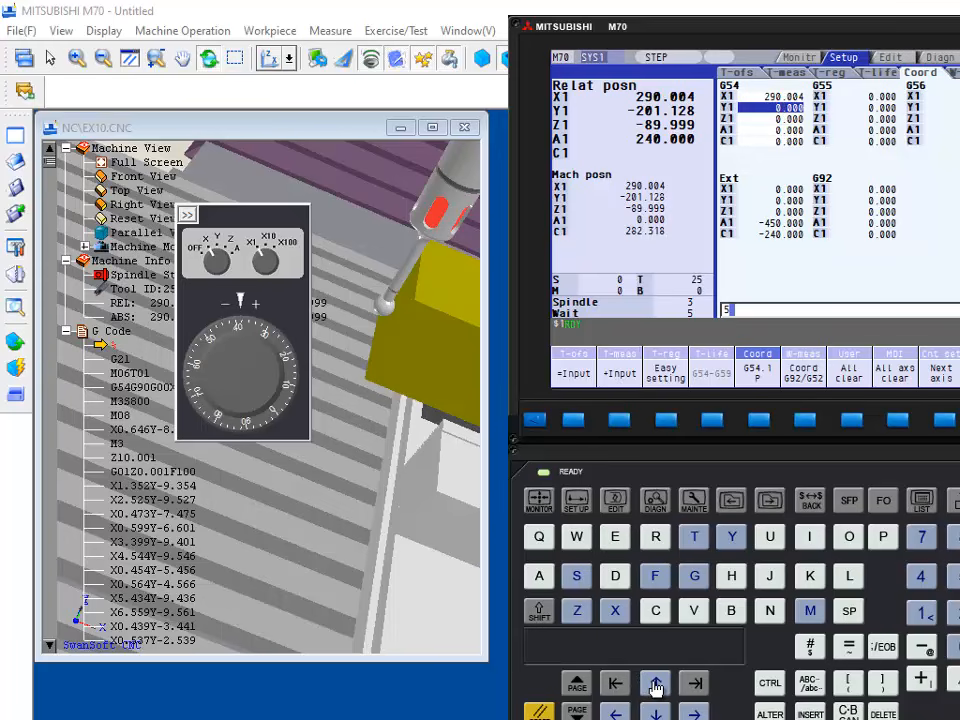
pyautogui.click(655, 684)
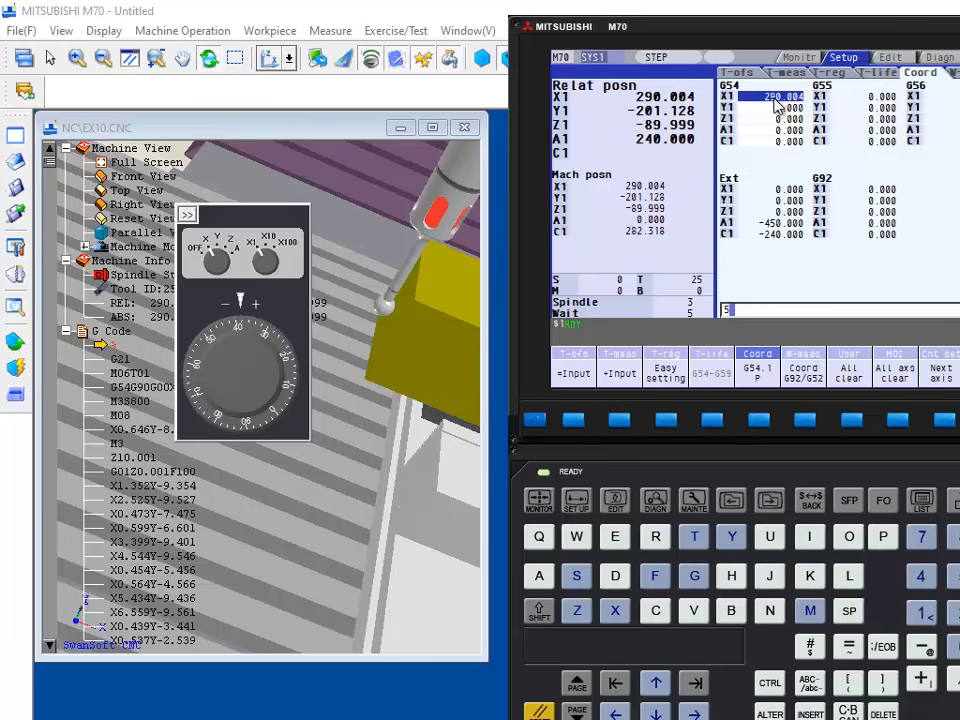
pyautogui.click(621, 422)
pyautogui.moveTo(468, 262); pyautogui.dragTo(410, 305)
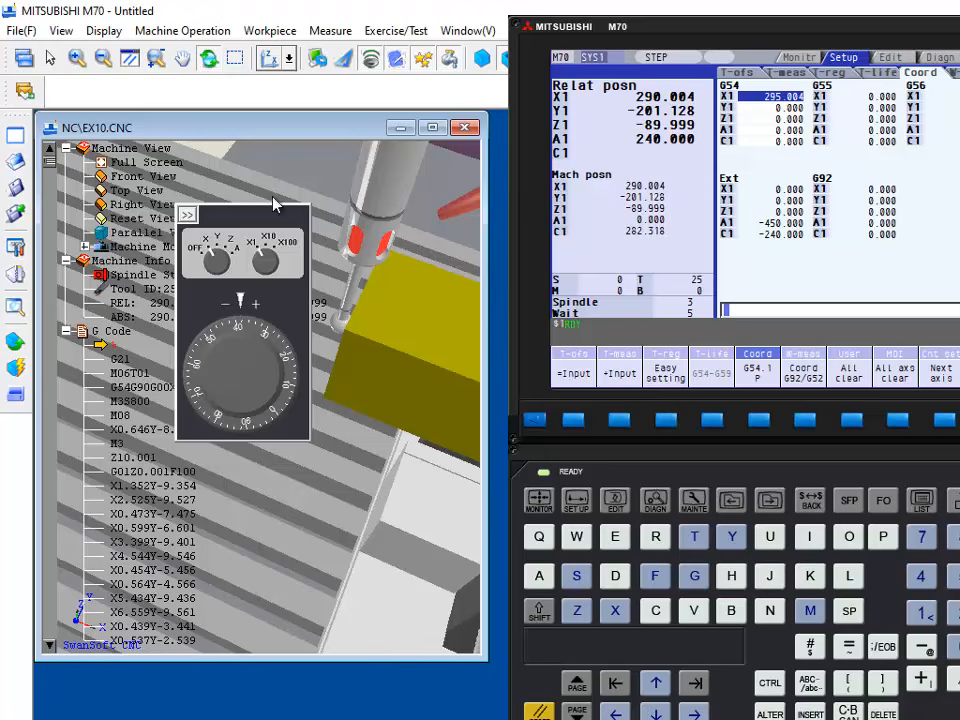
# Step: Move the handwheel and controller display clear of the machine view and put the machine in JOG mode
pyautogui.moveTo(261, 214); pyautogui.dragTo(121, 181)
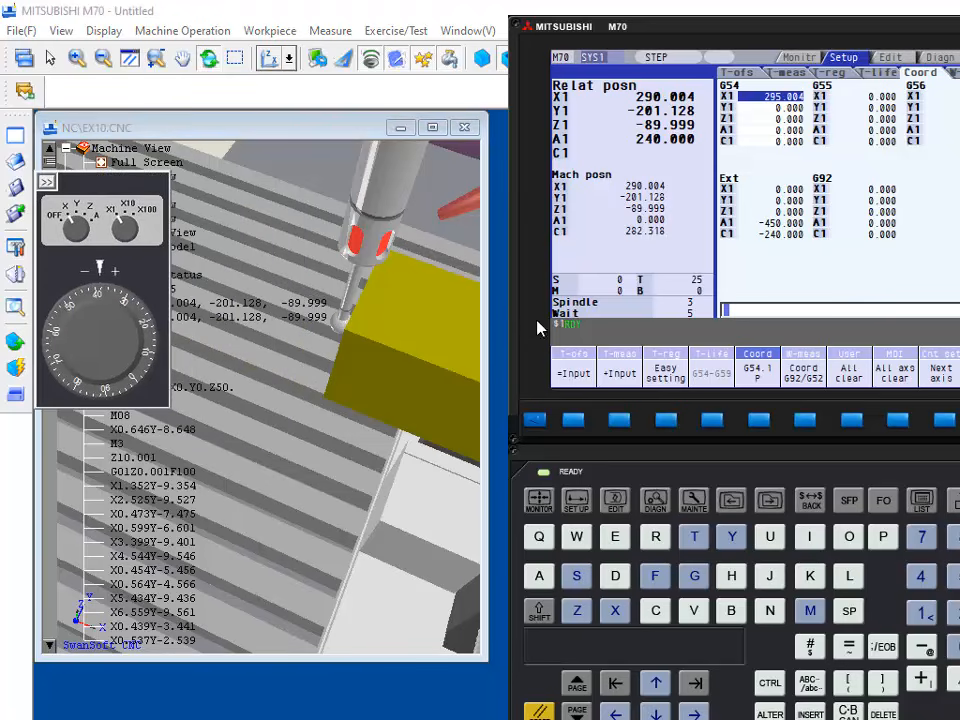
pyautogui.moveTo(749, 38); pyautogui.dragTo(446, 557)
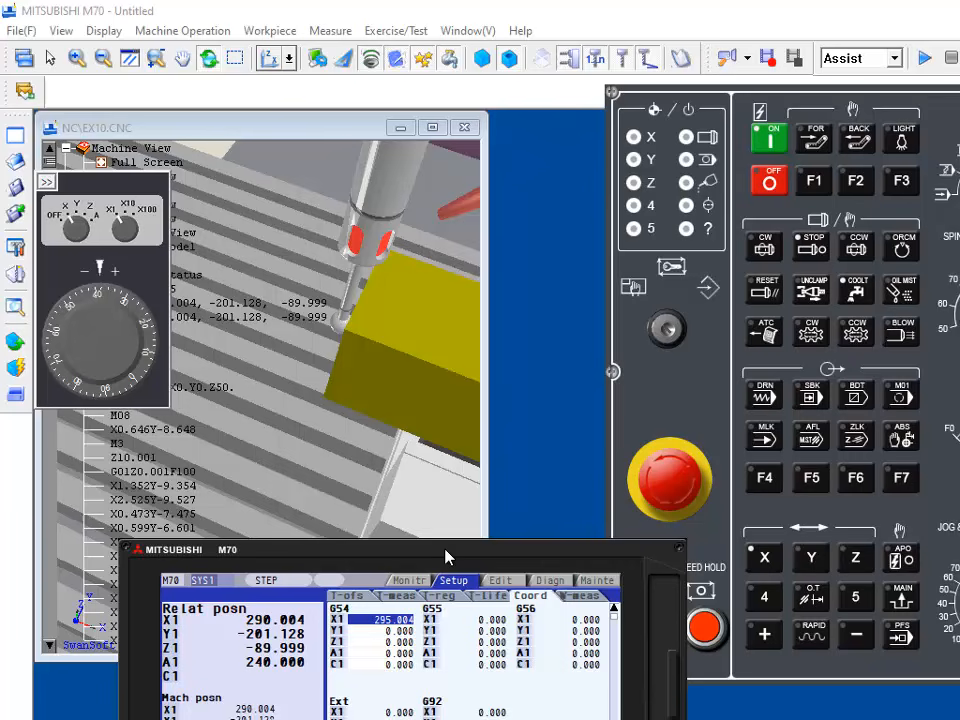
pyautogui.click(856, 560)
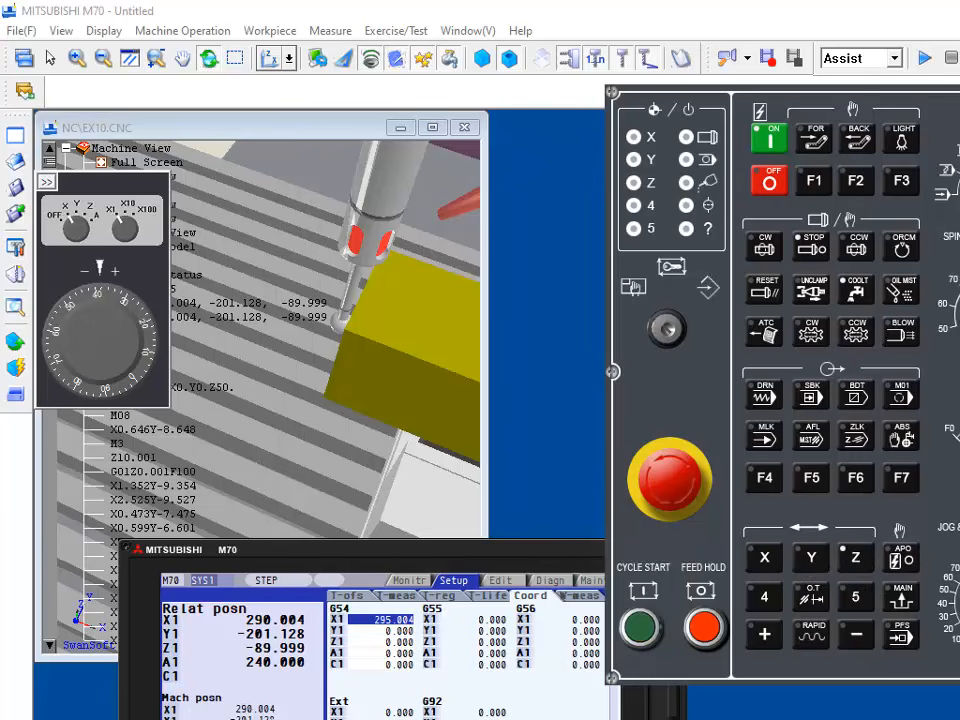
pyautogui.click(867, 566)
pyautogui.moveTo(429, 549); pyautogui.dragTo(288, 441)
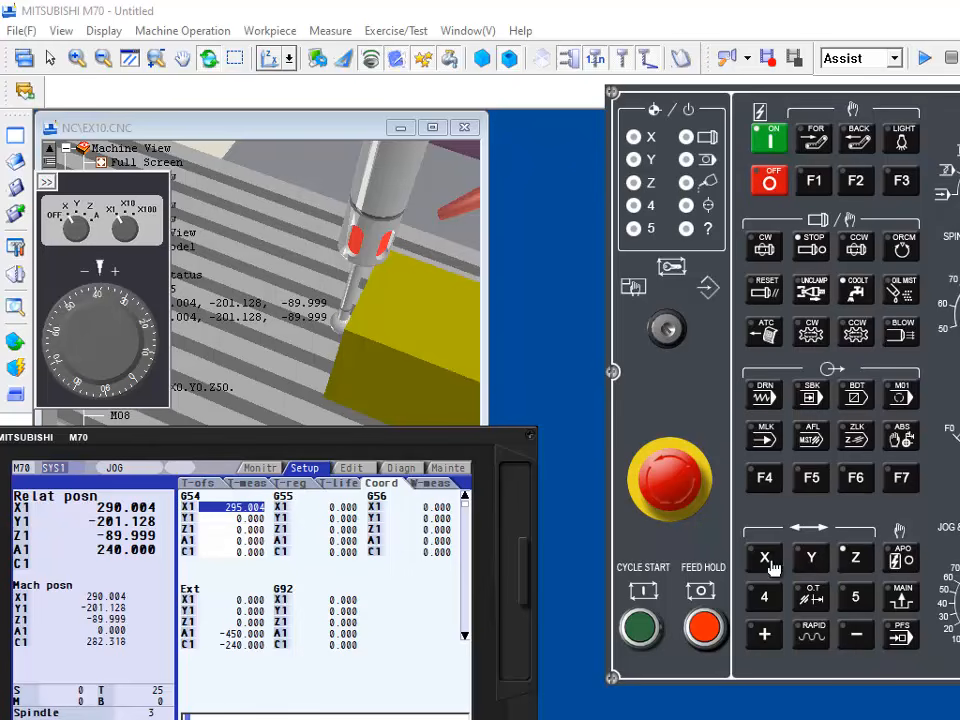
# Step: Try to jog the edge finder along X in both directions, dismissing each warning
pyautogui.click(858, 636)
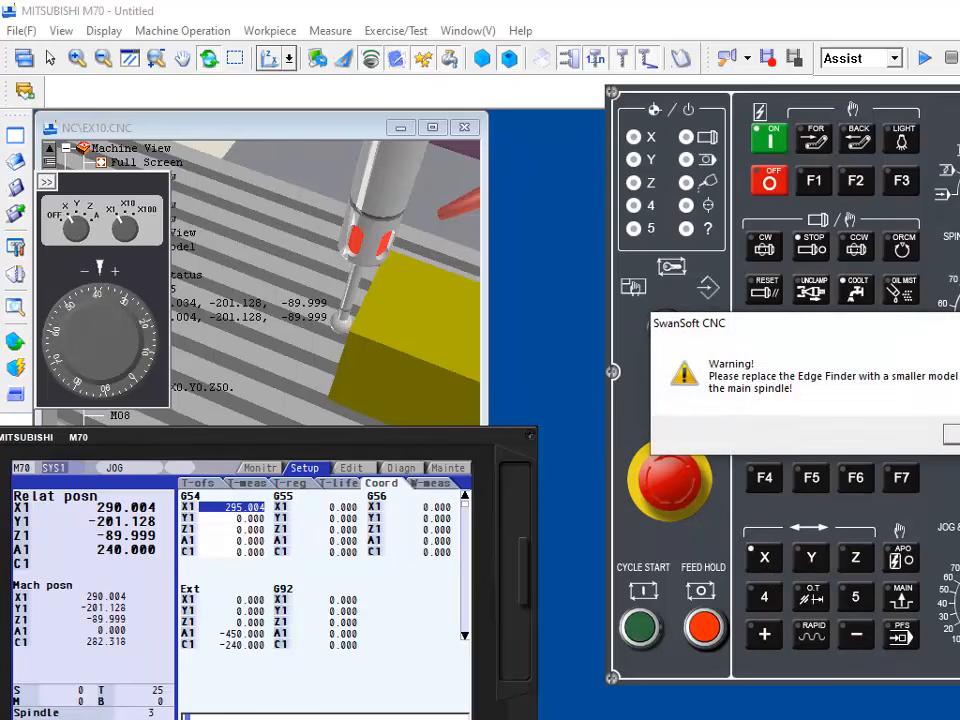
pyautogui.click(956, 434)
pyautogui.click(857, 638)
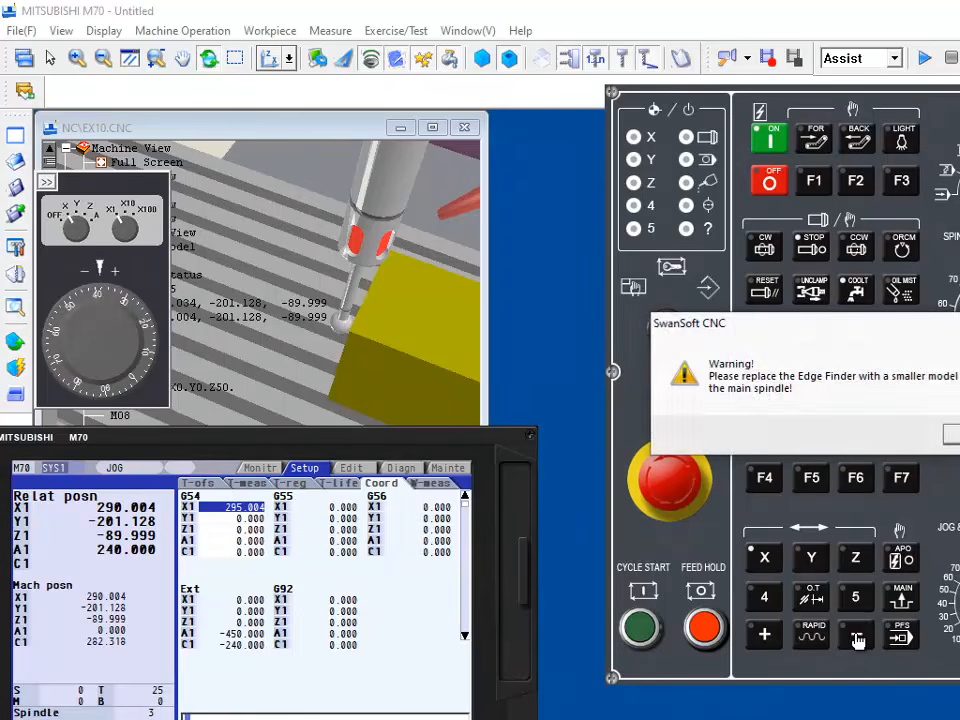
pyautogui.click(956, 434)
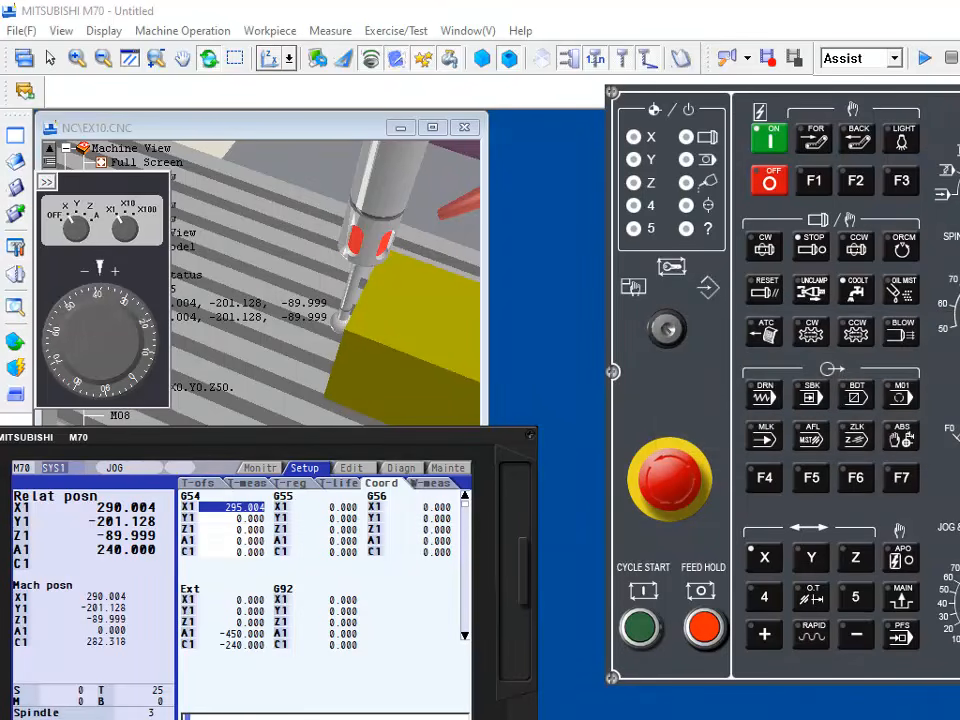
pyautogui.click(766, 637)
pyautogui.click(956, 434)
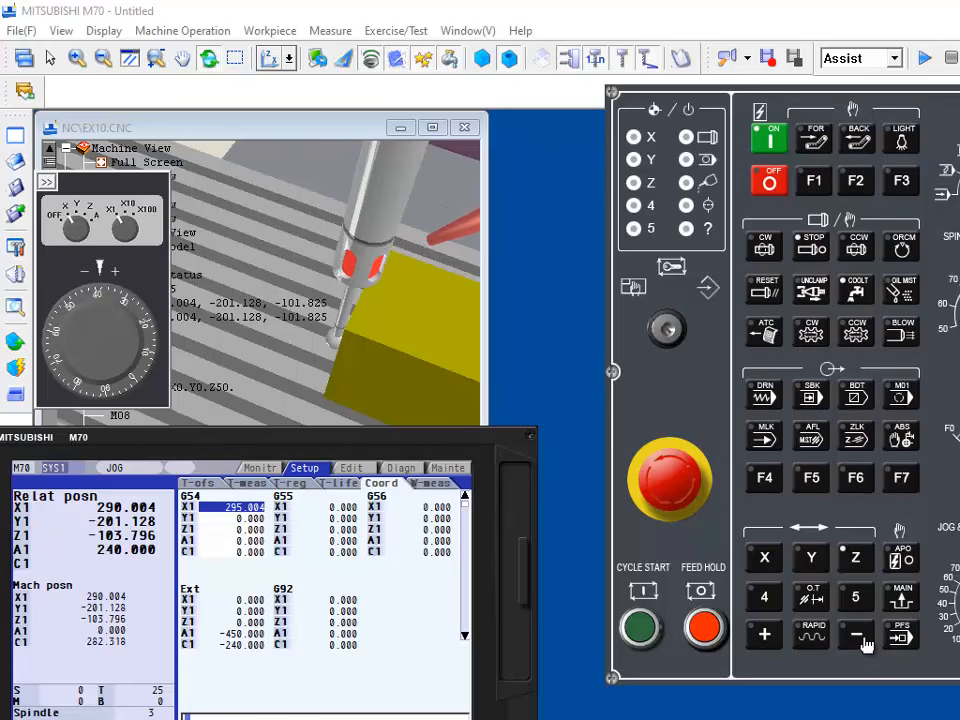
# Step: Raise the edge finder clear of the workpiece to about Z -50.6 and widen the machine view window
pyautogui.click(766, 637)
pyautogui.moveTo(766, 645); pyautogui.dragTo(766, 645)
pyautogui.moveTo(436, 322); pyautogui.dragTo(439, 285)
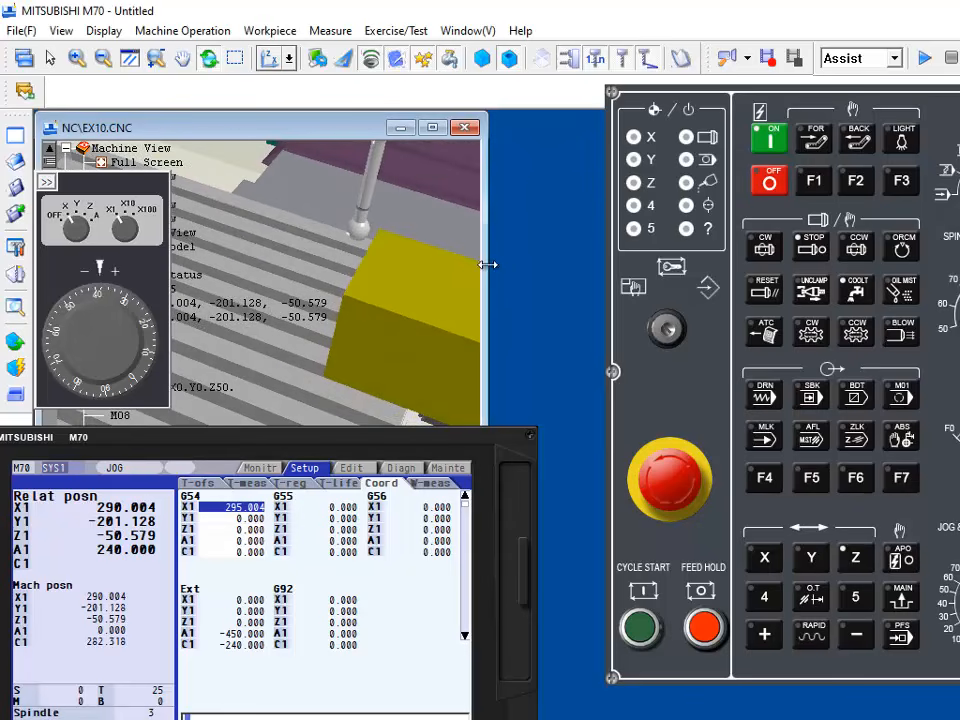
pyautogui.moveTo(491, 266); pyautogui.dragTo(650, 265)
pyautogui.moveTo(554, 305); pyautogui.dragTo(545, 272)
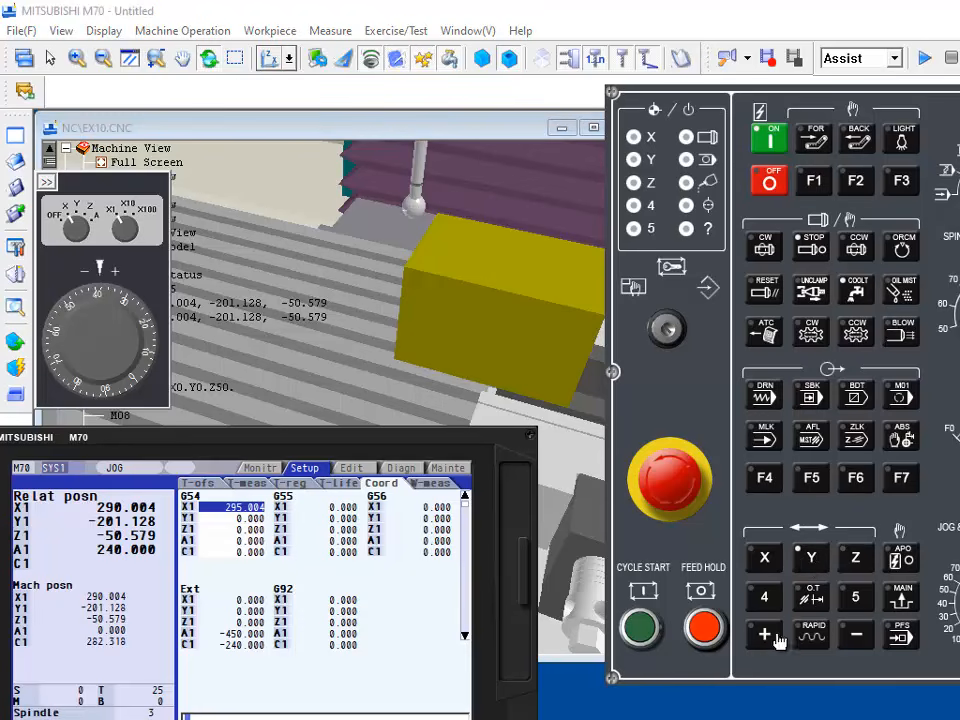
# Step: Jog the edge finder in front of the workpiece's Y side face, to about Y -268.2 and X 339.3
pyautogui.click(855, 634)
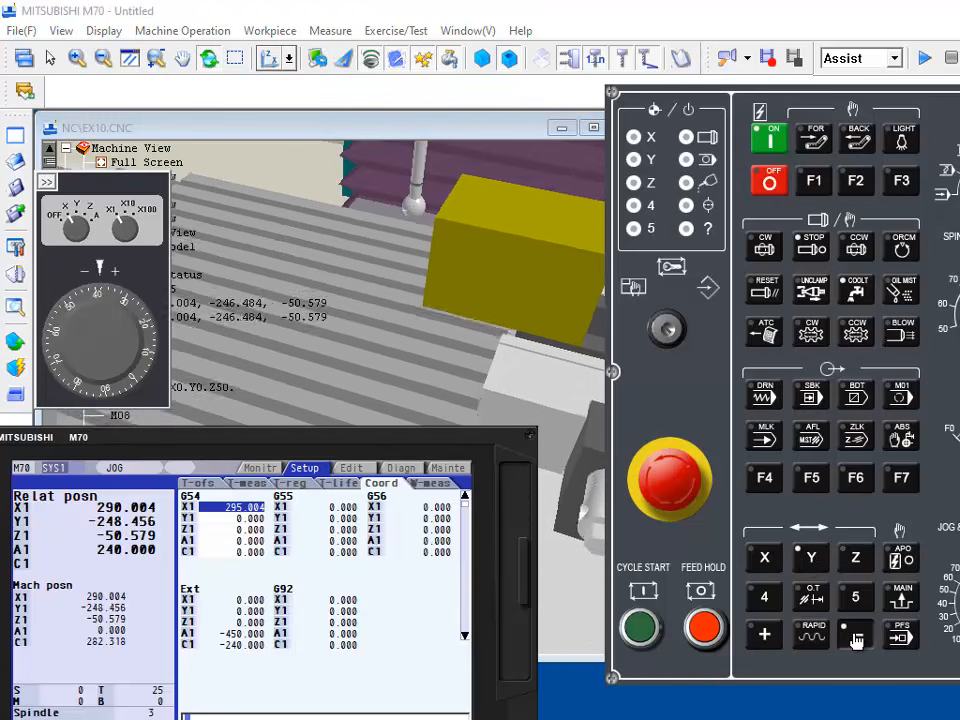
pyautogui.moveTo(457, 222); pyautogui.dragTo(369, 266)
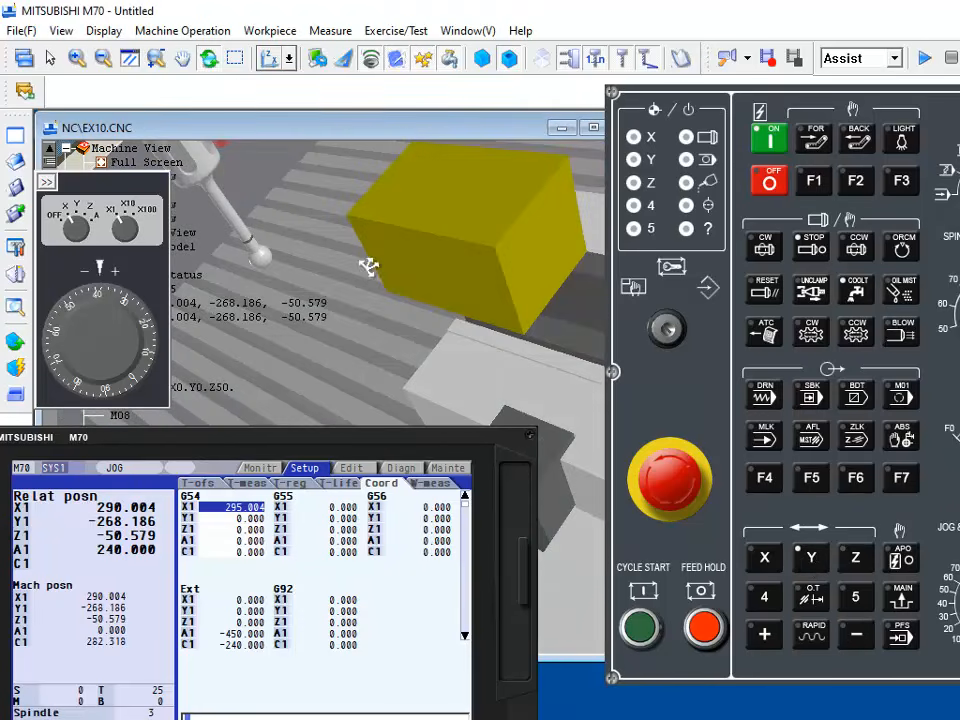
pyautogui.click(765, 557)
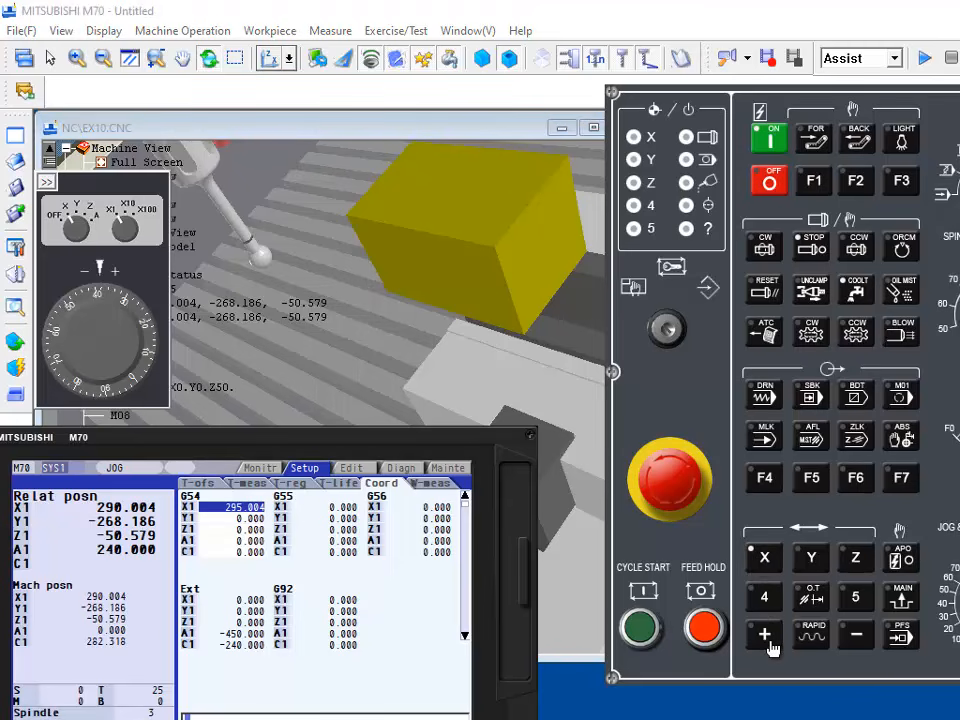
pyautogui.click(765, 634)
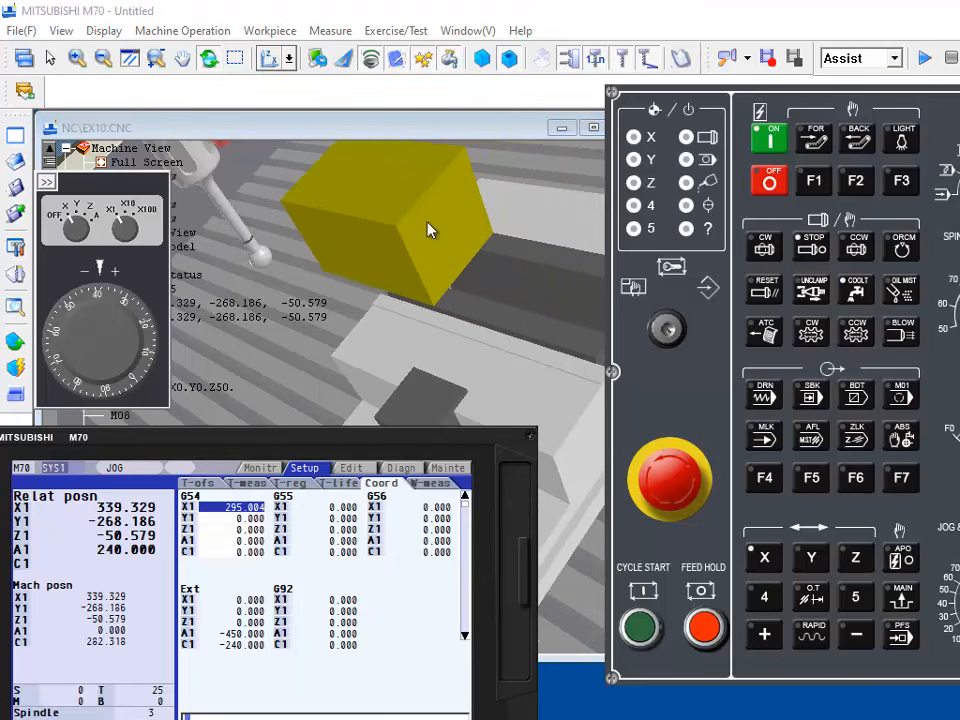
pyautogui.click(517, 378)
pyautogui.moveTo(517, 378); pyautogui.dragTo(371, 344)
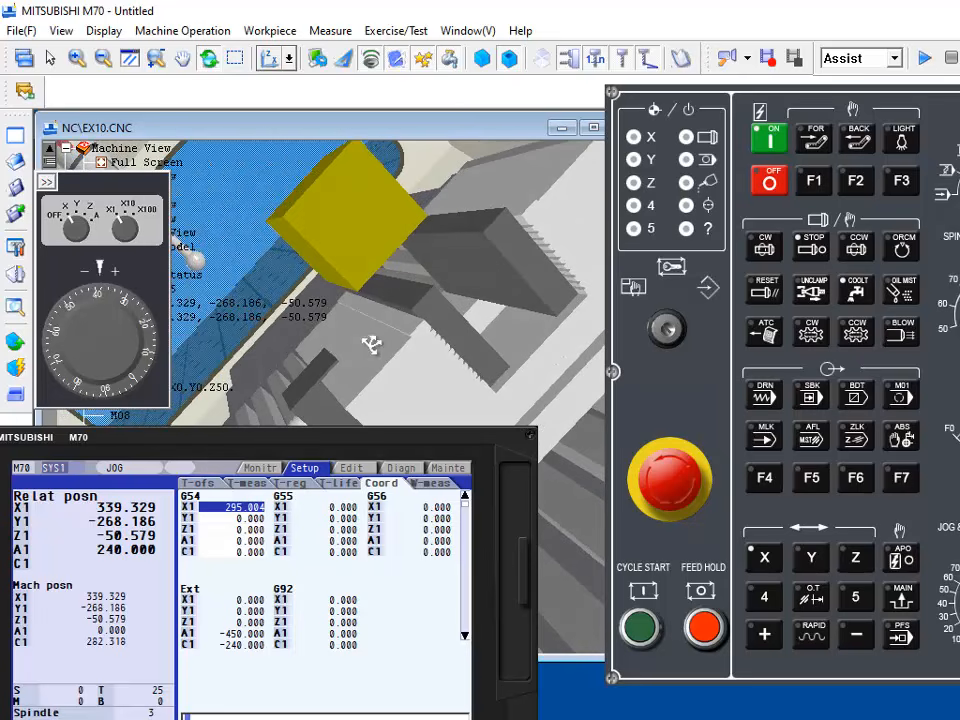
# Step: Lower the edge finder to about Z -64.4 and jog it along Y toward the workpiece to about Y -232.6
pyautogui.click(855, 557)
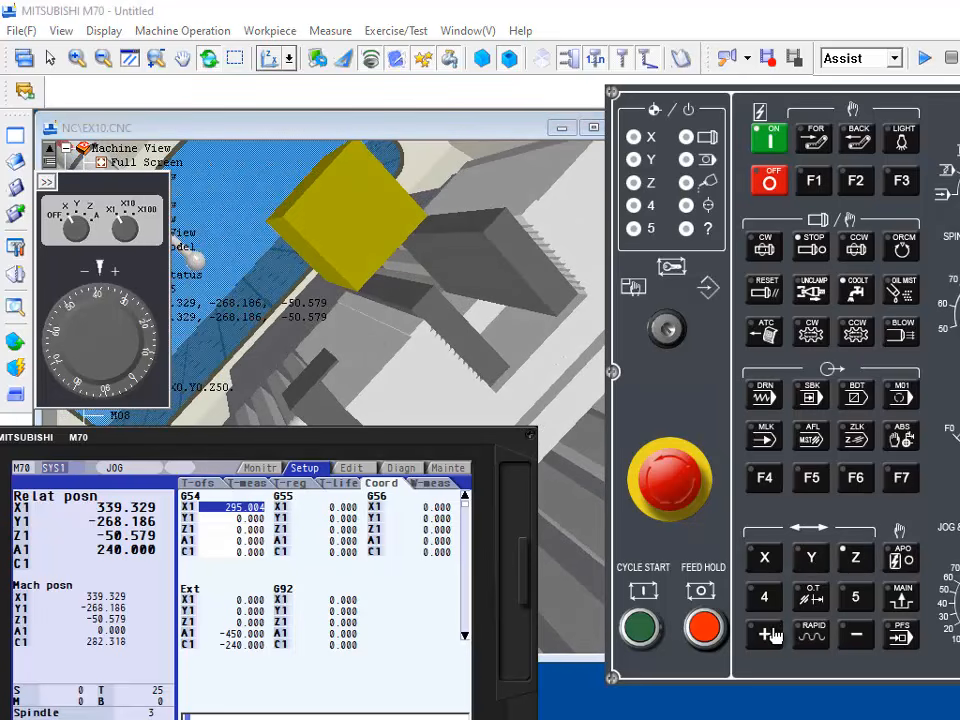
pyautogui.moveTo(855, 640); pyautogui.dragTo(855, 640)
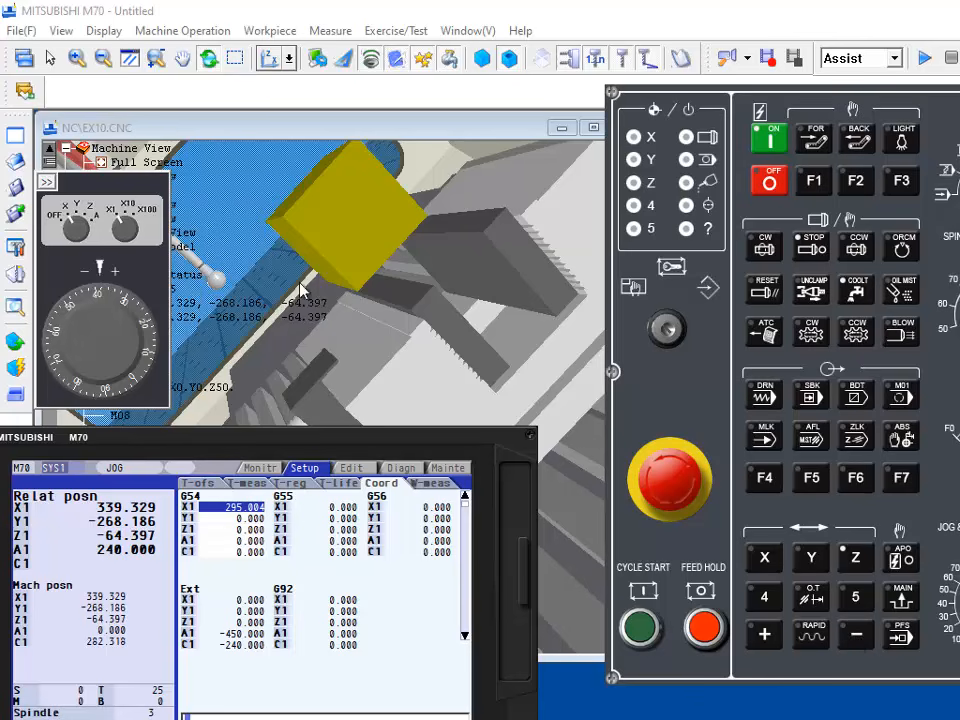
pyautogui.moveTo(300, 289); pyautogui.dragTo(360, 270)
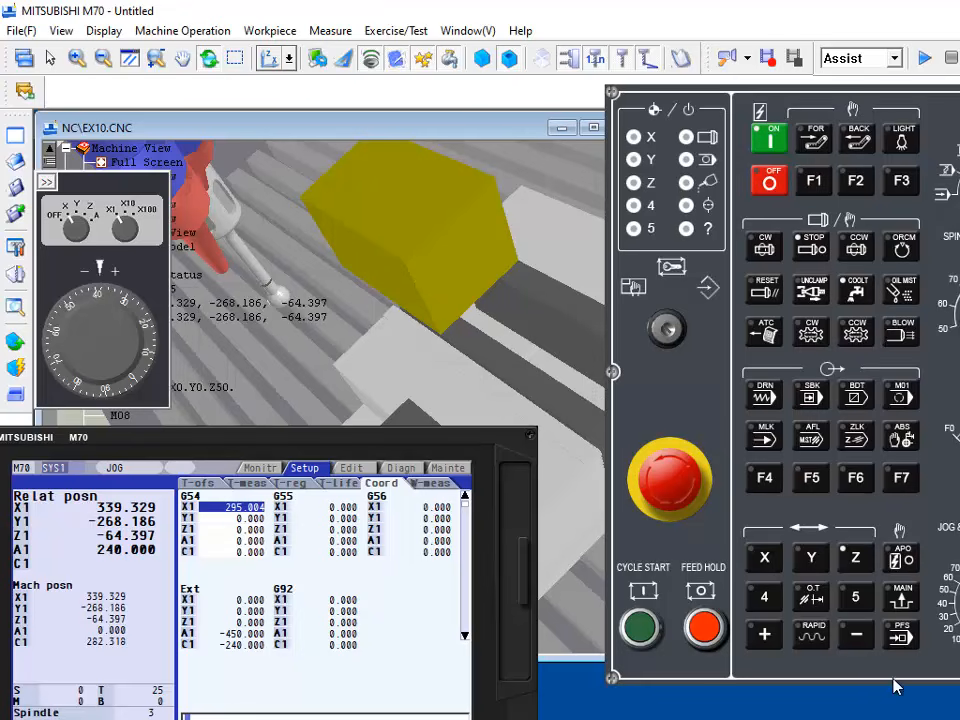
pyautogui.click(810, 560)
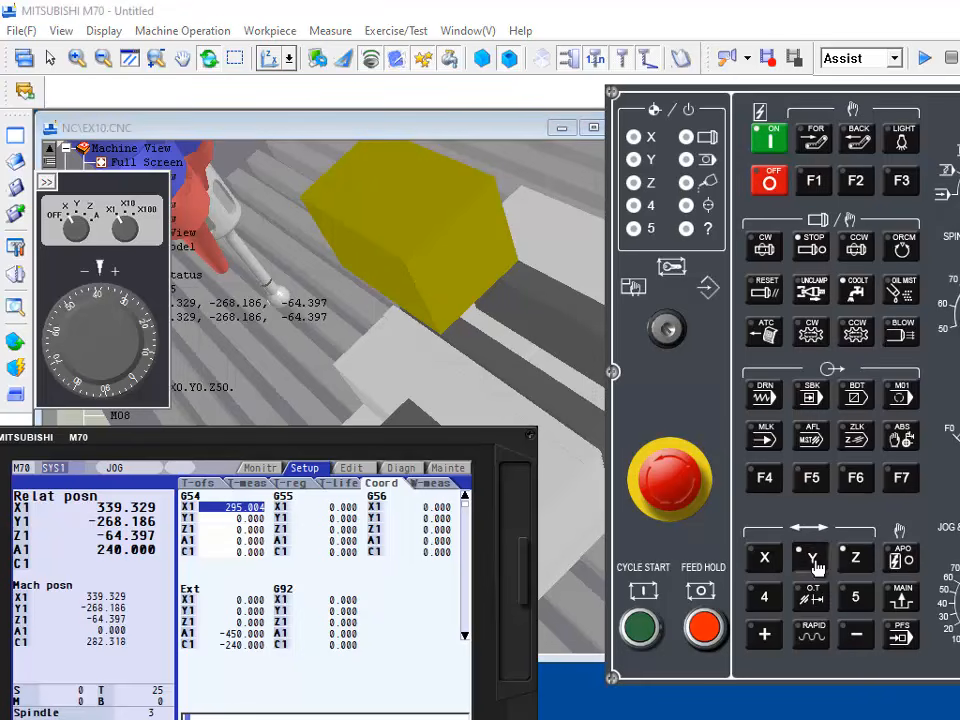
pyautogui.click(764, 638)
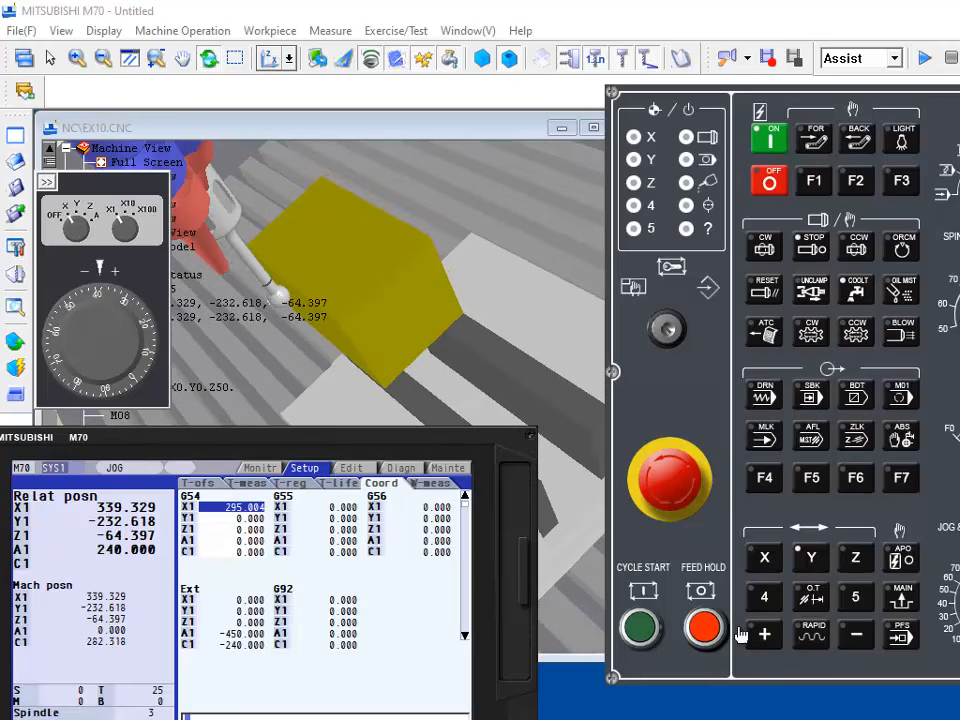
# Step: Place the handwheel beside the workpiece and feed the edge finder along Y at X10 to about Y -230.4
pyautogui.moveTo(96, 182); pyautogui.dragTo(541, 174)
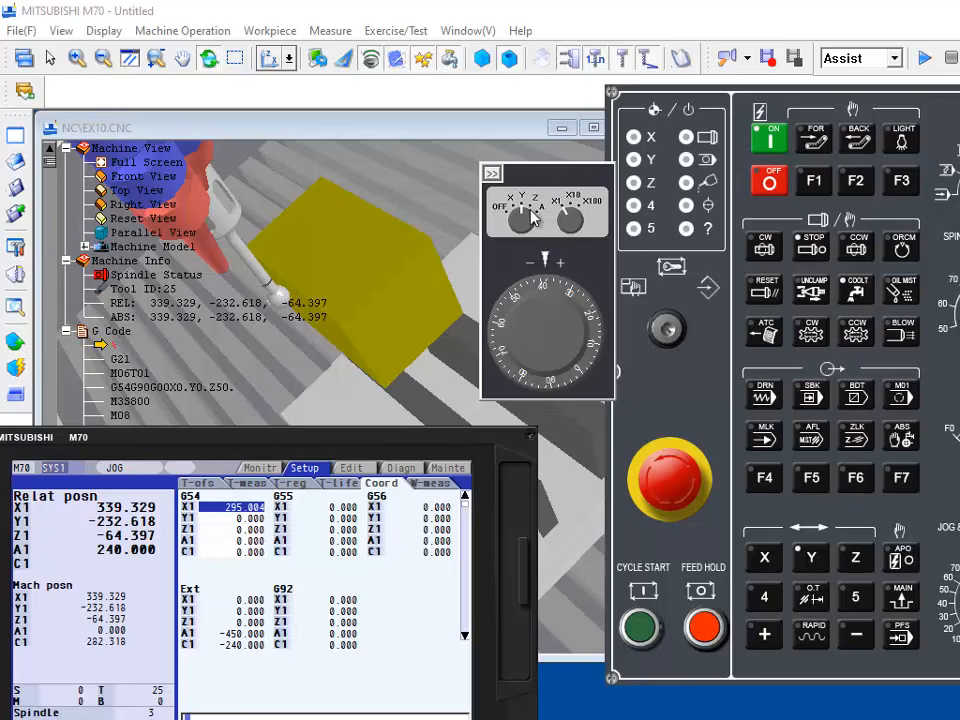
pyautogui.moveTo(559, 324); pyautogui.dragTo(590, 350)
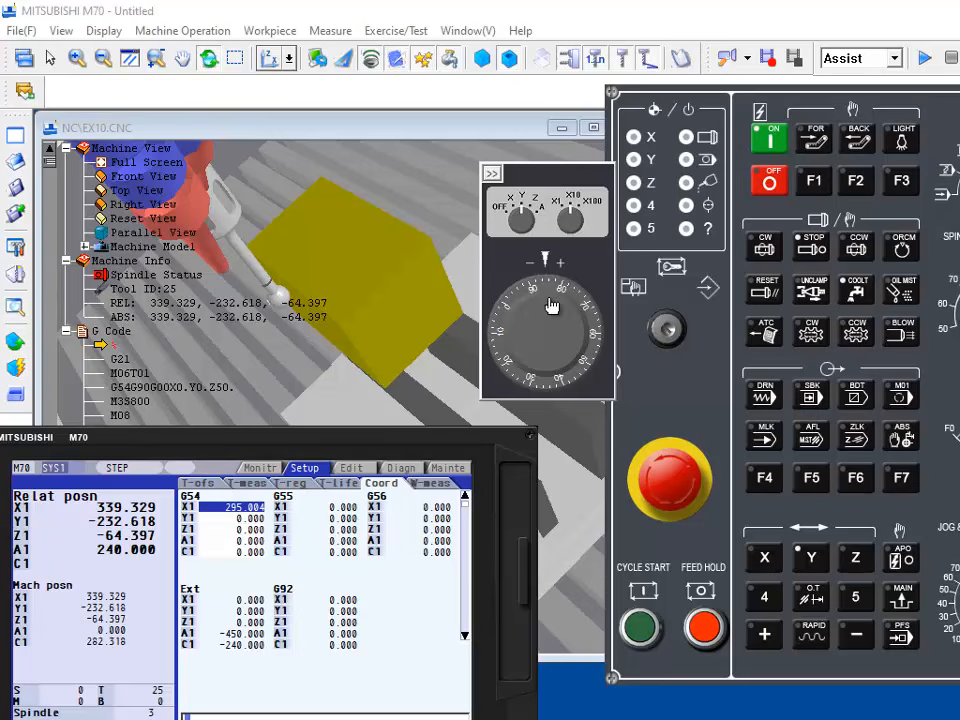
pyautogui.moveTo(550, 305); pyautogui.dragTo(552, 375)
pyautogui.moveTo(441, 358); pyautogui.dragTo(325, 254)
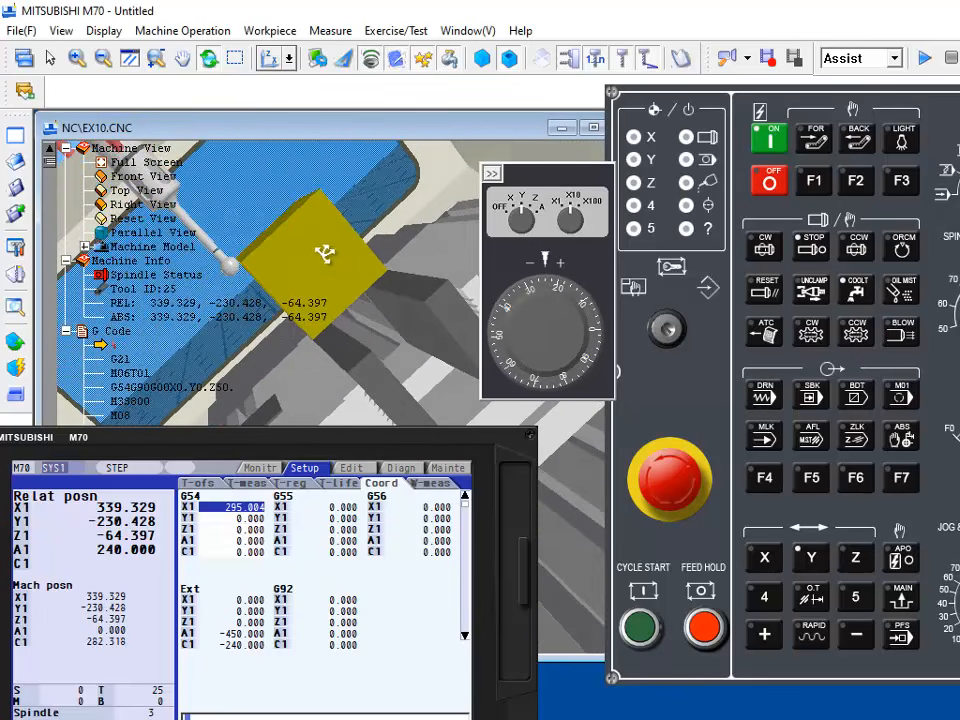
# Step: Lower the edge finder with the handwheel to about Z -68.7 and back it off along Y to about -230.7
pyautogui.click(532, 214)
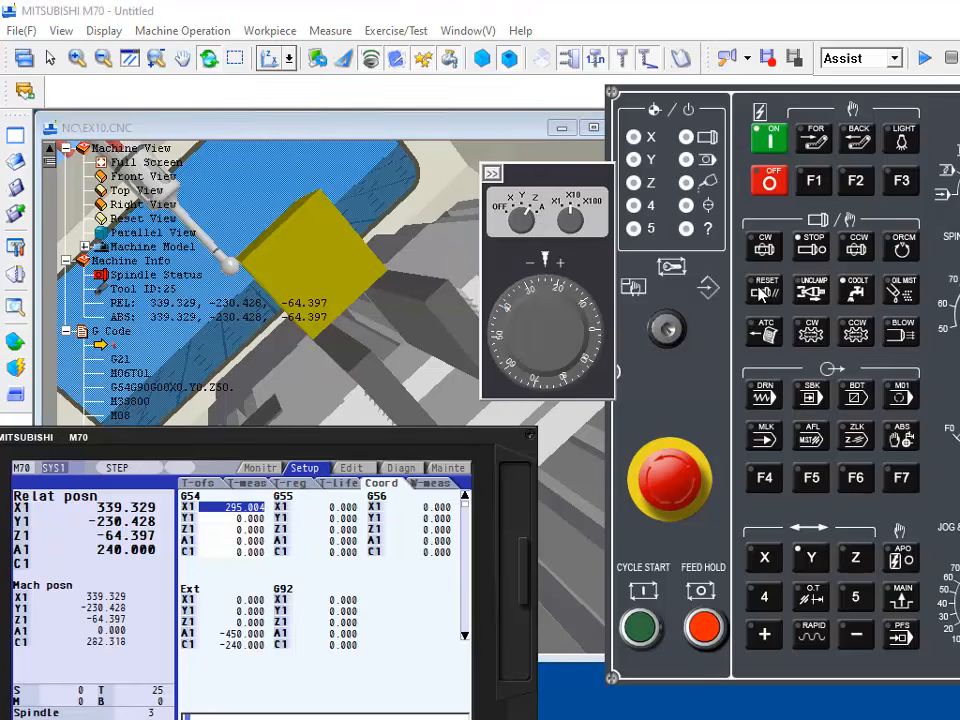
pyautogui.moveTo(525, 315); pyautogui.dragTo(548, 230)
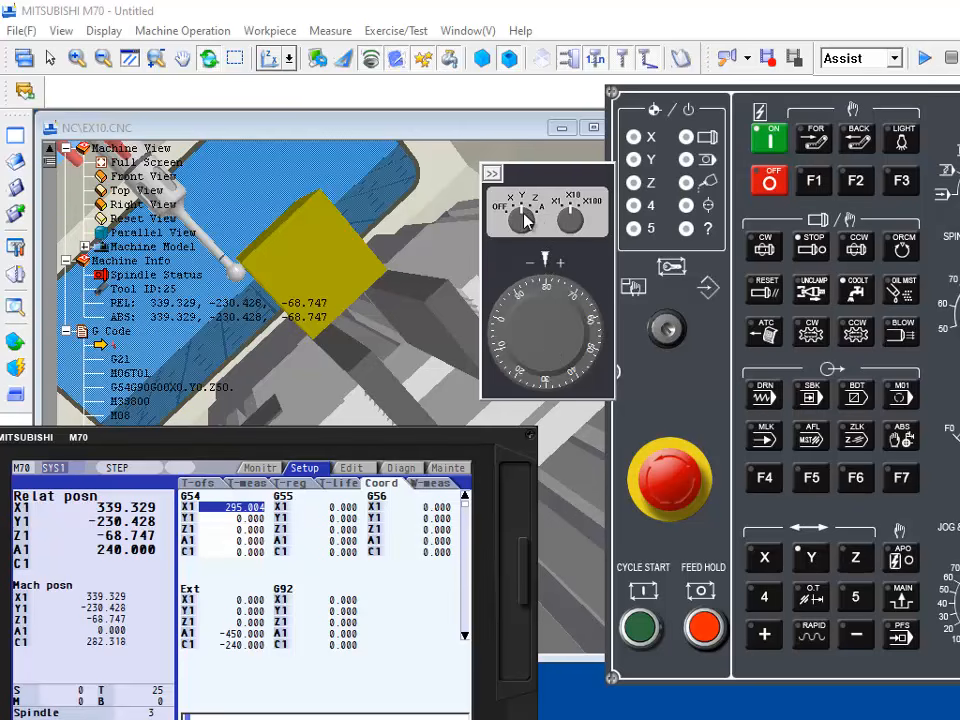
pyautogui.moveTo(568, 312); pyautogui.dragTo(539, 335)
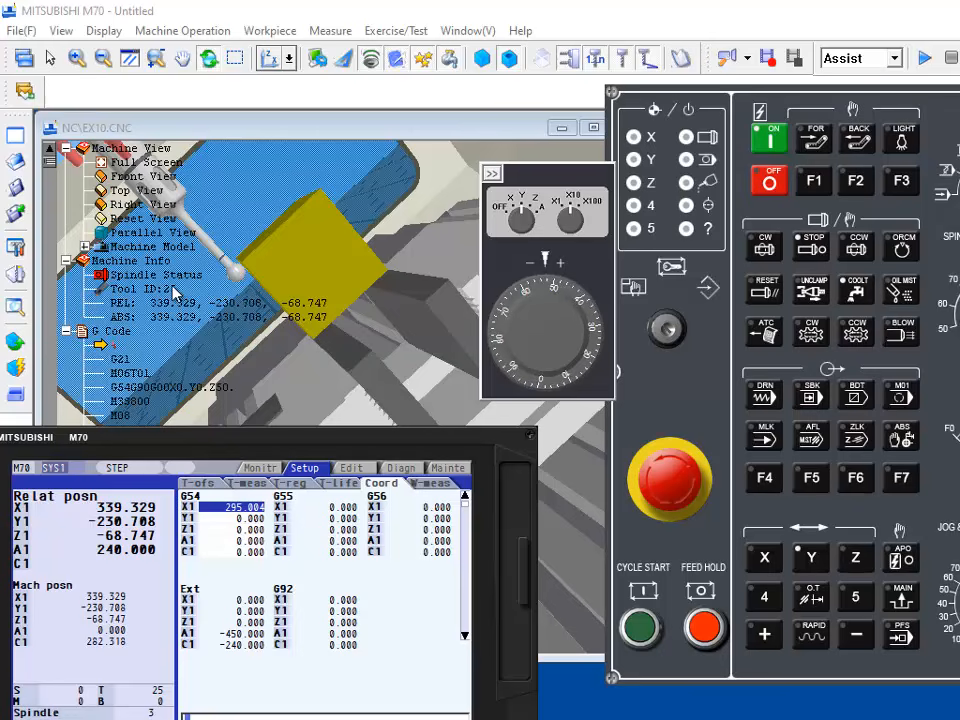
# Step: Feed the edge finder along Y onto the workpiece's side face and back off to about Y -229.95, dismissing the warnings
pyautogui.moveTo(216, 238); pyautogui.dragTo(288, 333)
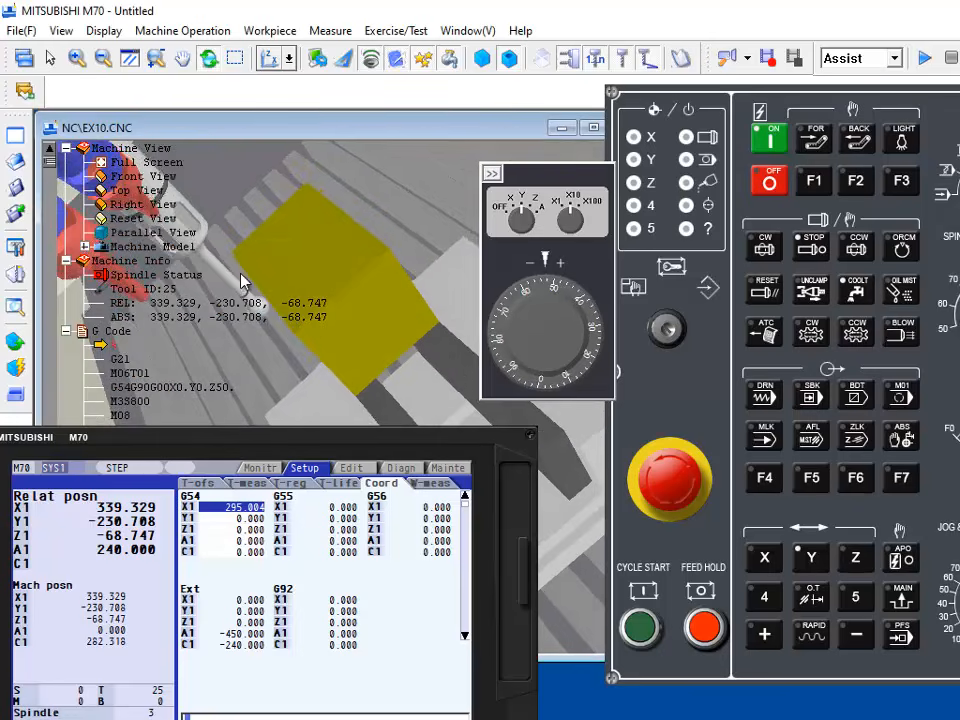
pyautogui.moveTo(242, 279); pyautogui.dragTo(333, 243)
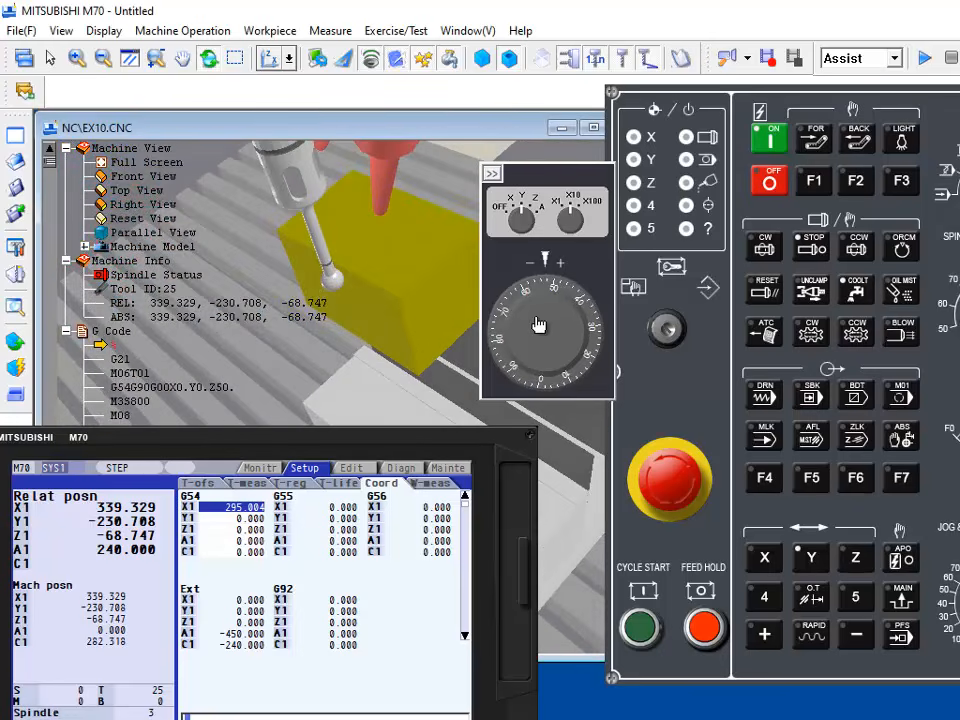
pyautogui.moveTo(542, 326); pyautogui.dragTo(549, 383)
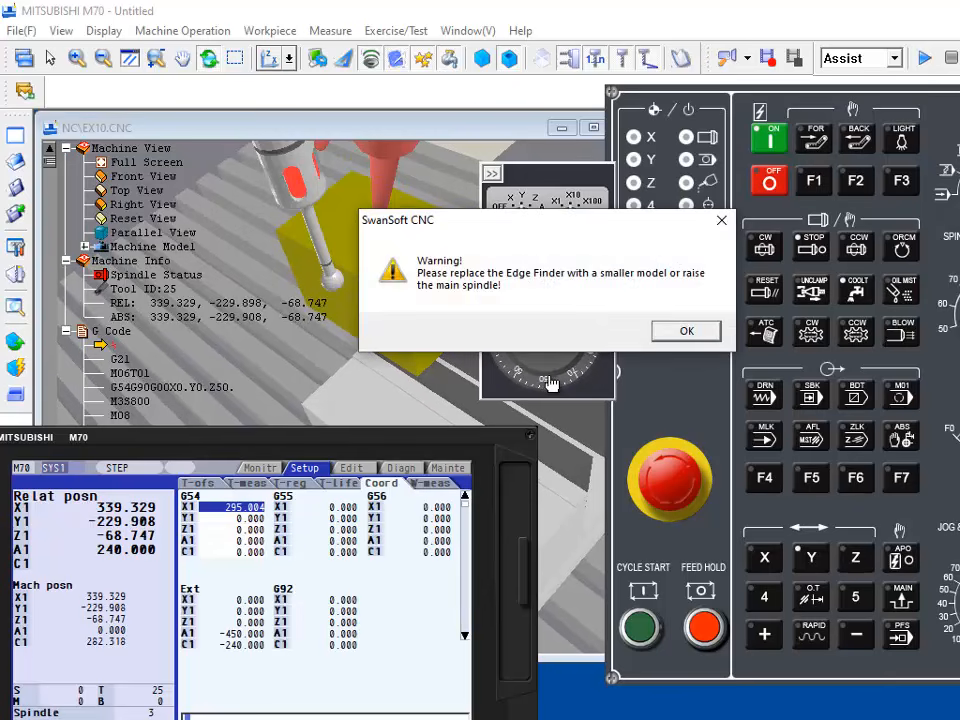
pyautogui.click(678, 331)
pyautogui.moveTo(534, 279); pyautogui.dragTo(517, 320)
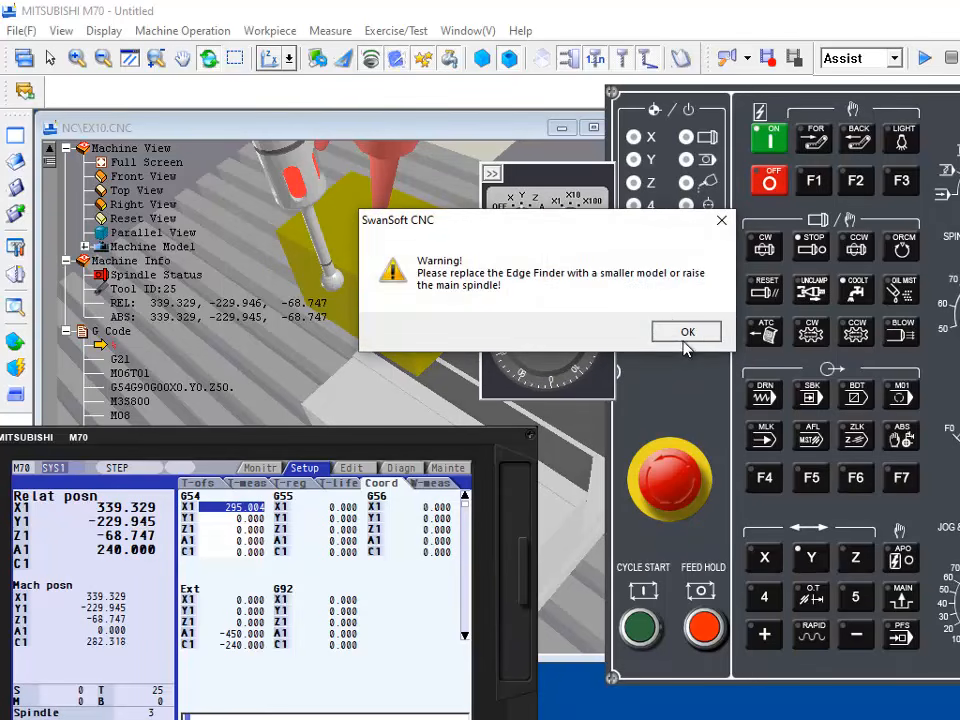
pyautogui.click(685, 339)
# Step: Fine-adjust the edge finder's contact along Y at the X1 increment to Y -229.993, dismissing each warning
pyautogui.moveTo(572, 297); pyautogui.dragTo(588, 356)
pyautogui.click(659, 337)
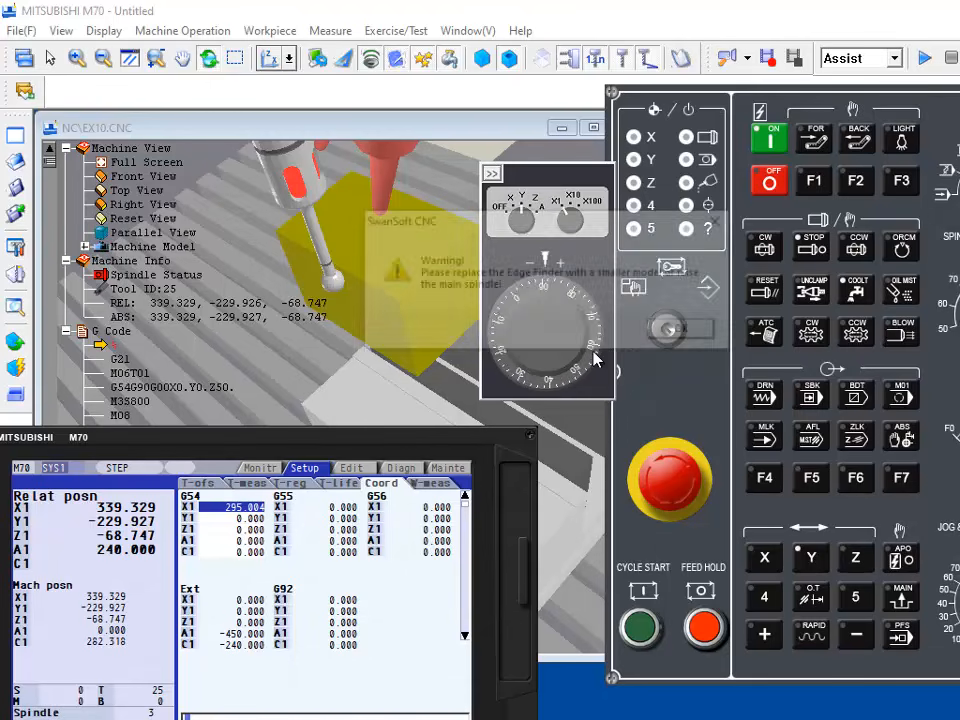
pyautogui.click(676, 331)
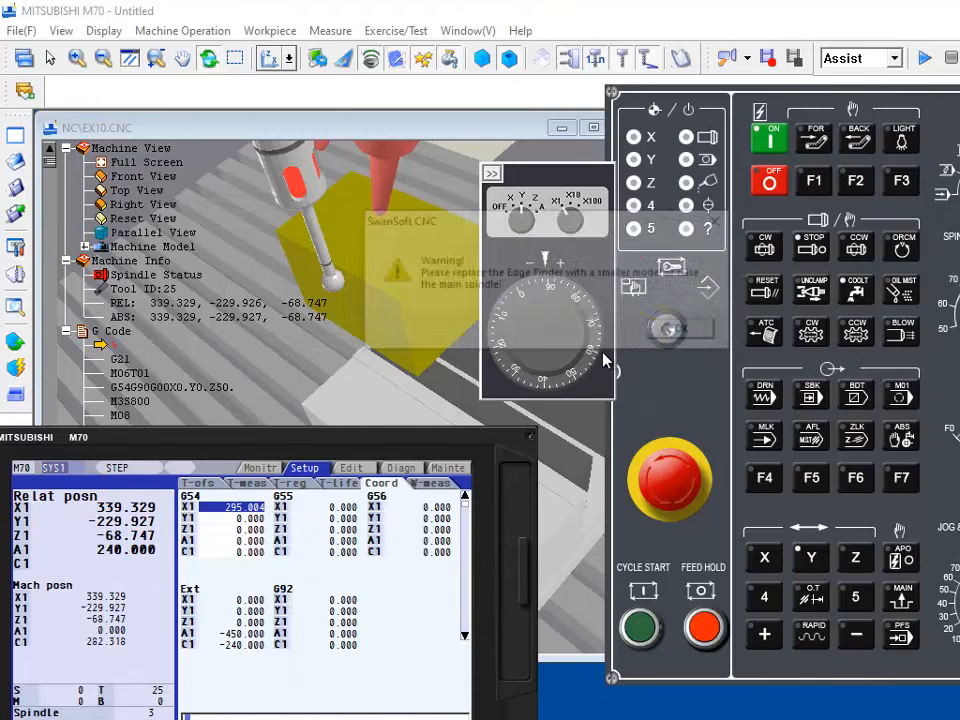
pyautogui.click(677, 331)
pyautogui.moveTo(588, 332); pyautogui.dragTo(573, 322)
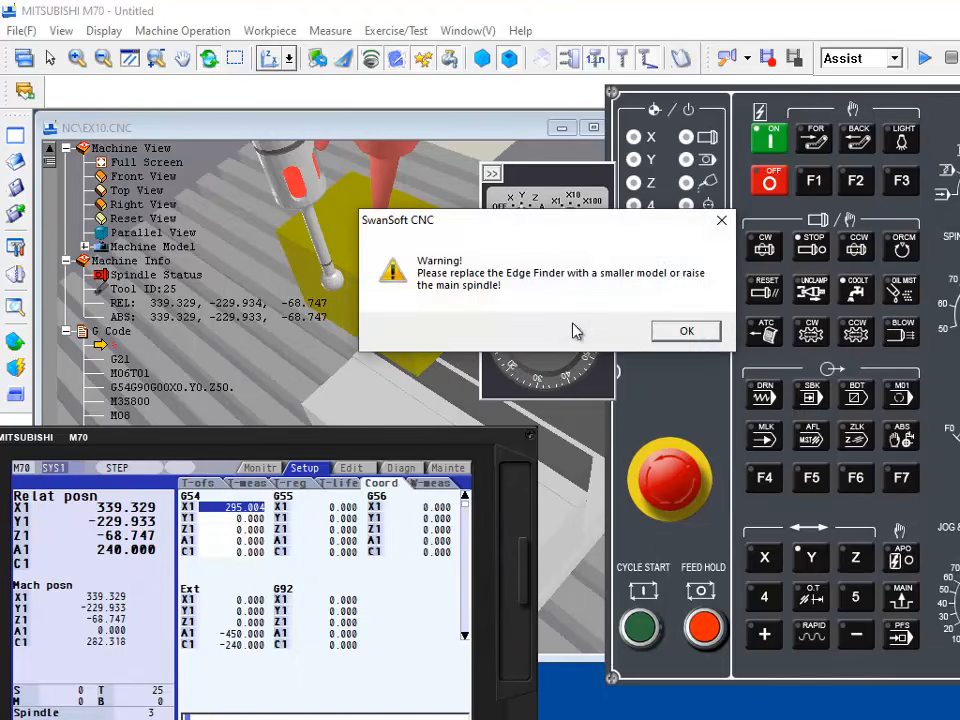
pyautogui.click(680, 333)
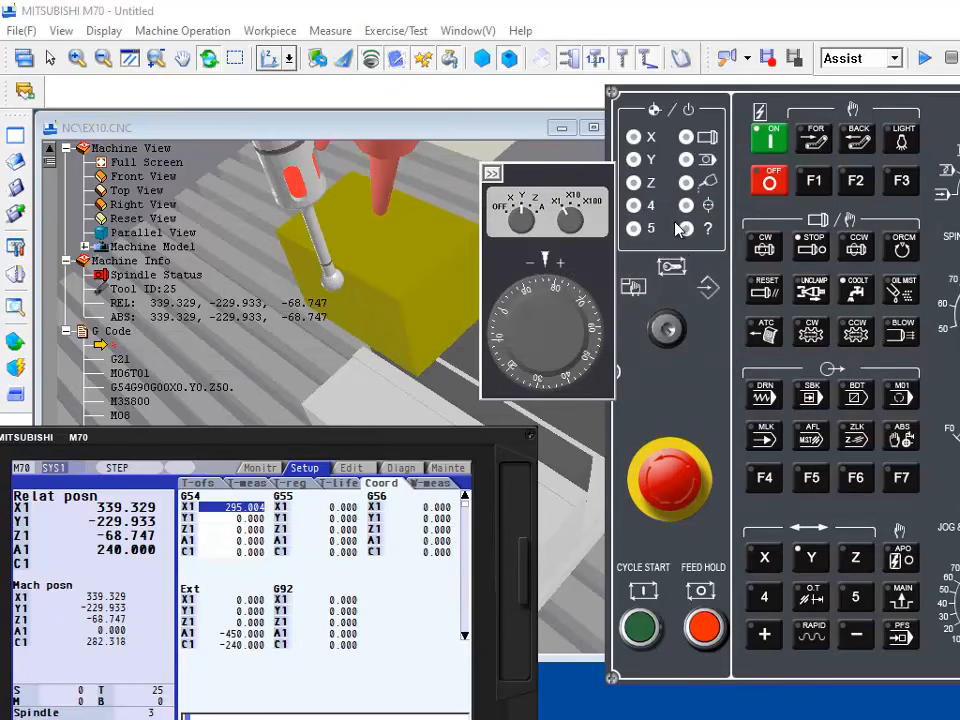
pyautogui.moveTo(588, 321); pyautogui.dragTo(531, 369)
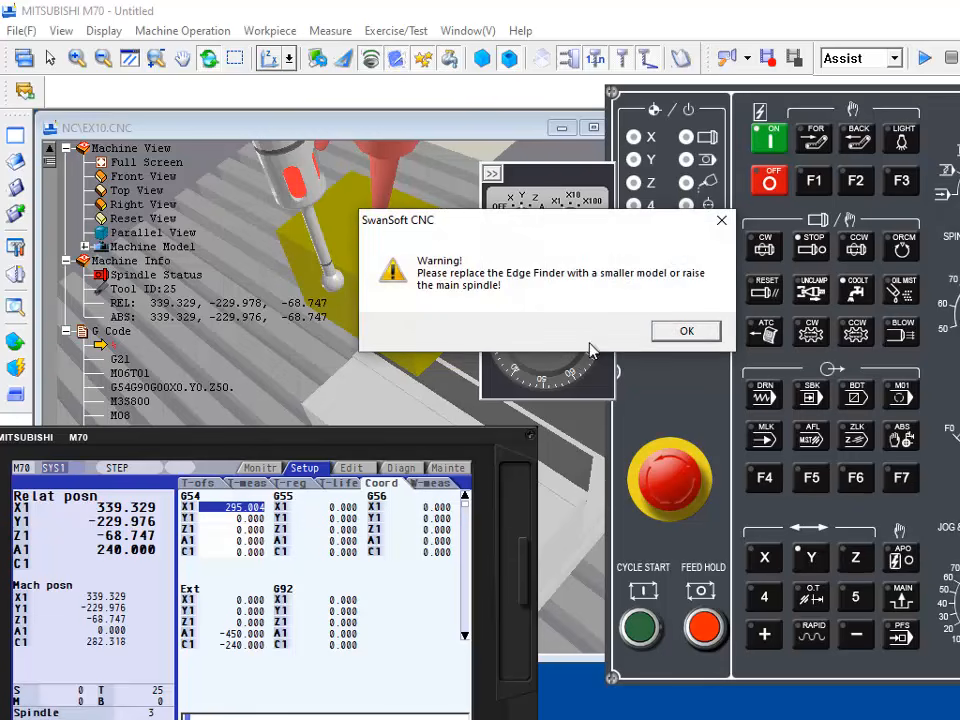
pyautogui.click(713, 331)
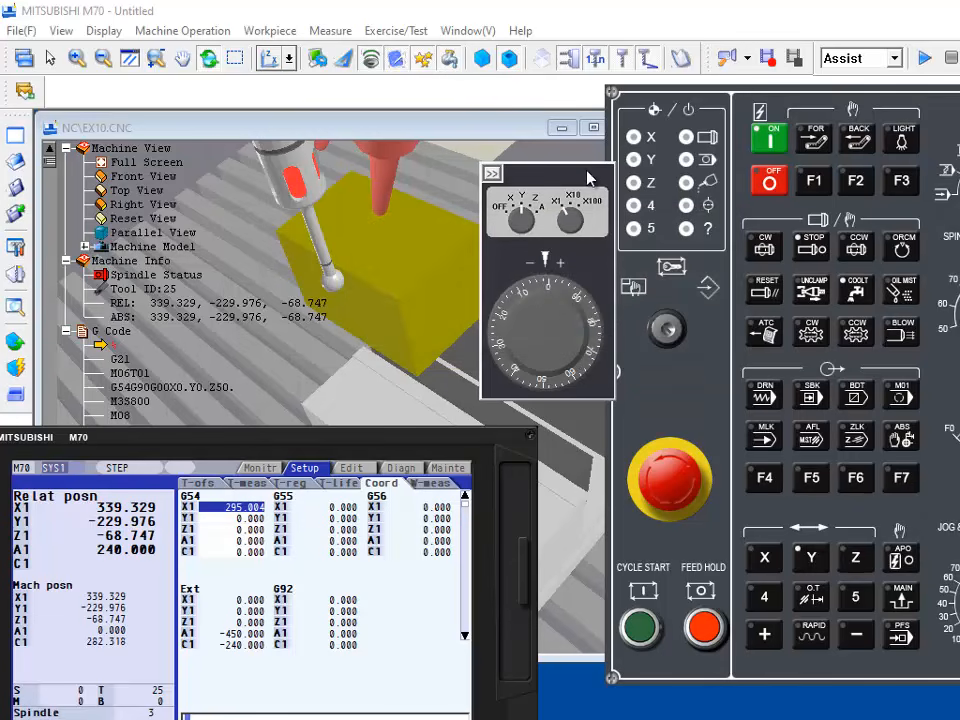
pyautogui.moveTo(588, 176); pyautogui.dragTo(558, 164)
pyautogui.moveTo(539, 281); pyautogui.dragTo(513, 242)
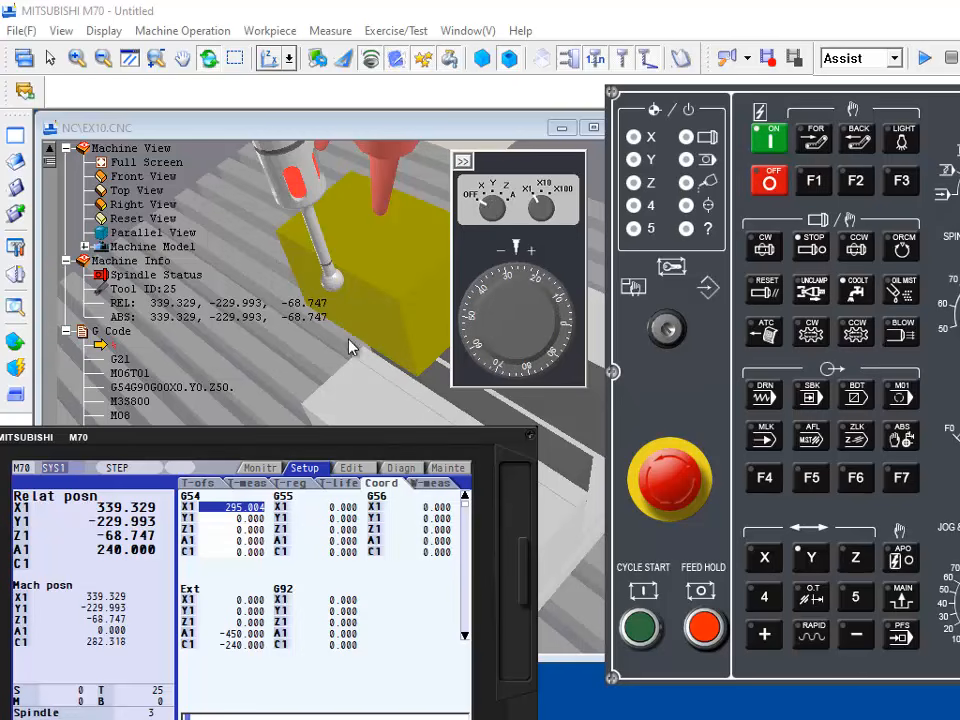
# Step: Bring the controller display and keypad into view and store the current Y position in G54 Y1 with Easy setting
pyautogui.moveTo(346, 443); pyautogui.dragTo(516, 397)
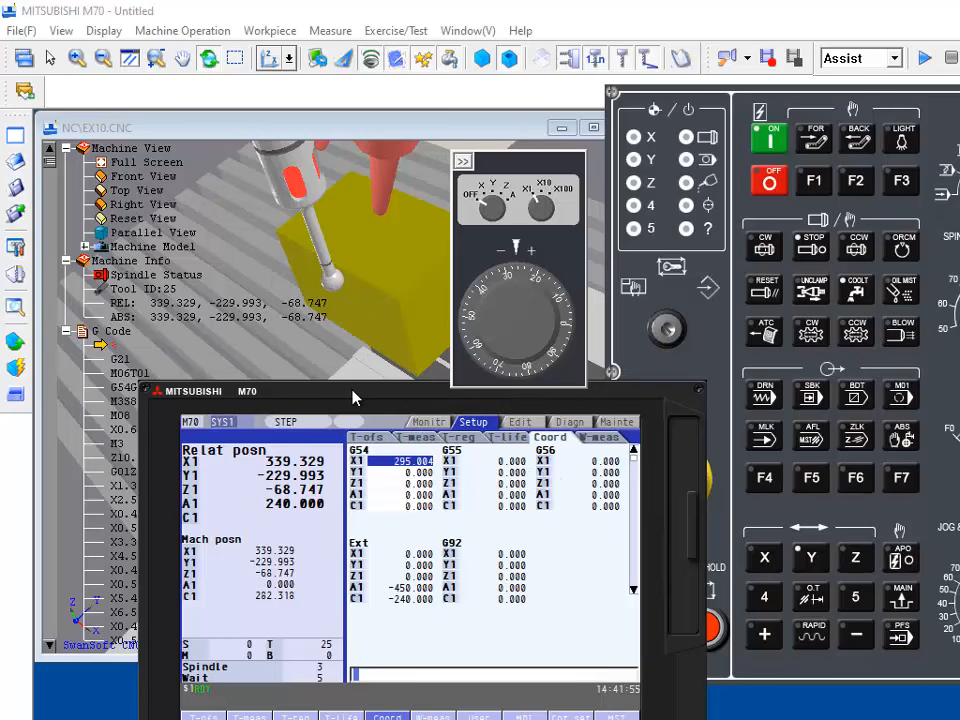
pyautogui.moveTo(354, 396); pyautogui.dragTo(798, 96)
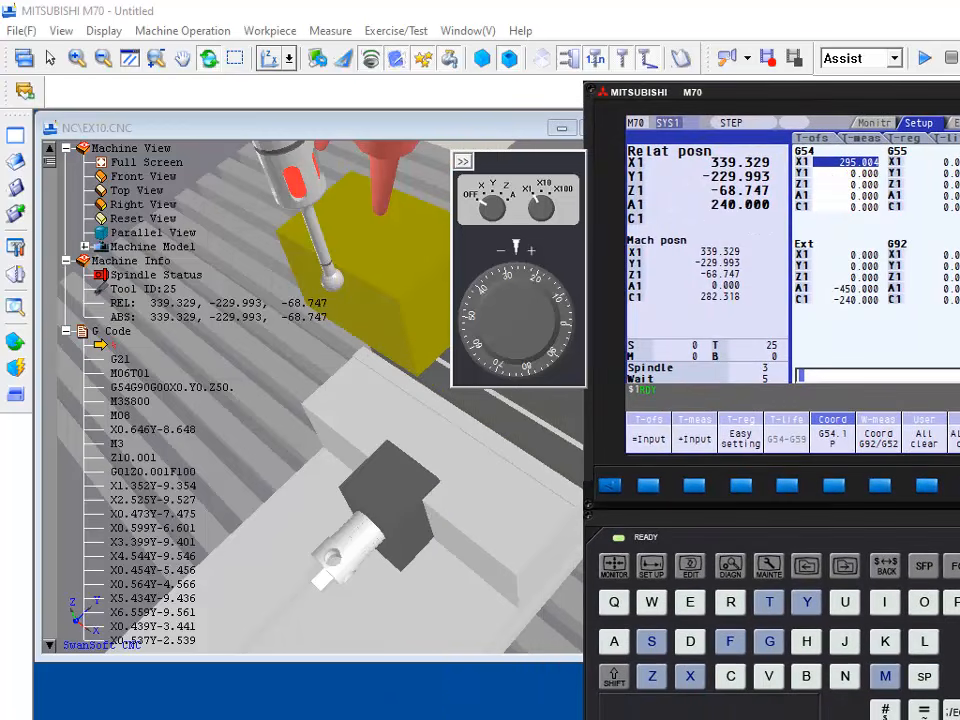
pyautogui.moveTo(930, 100); pyautogui.dragTo(912, 40)
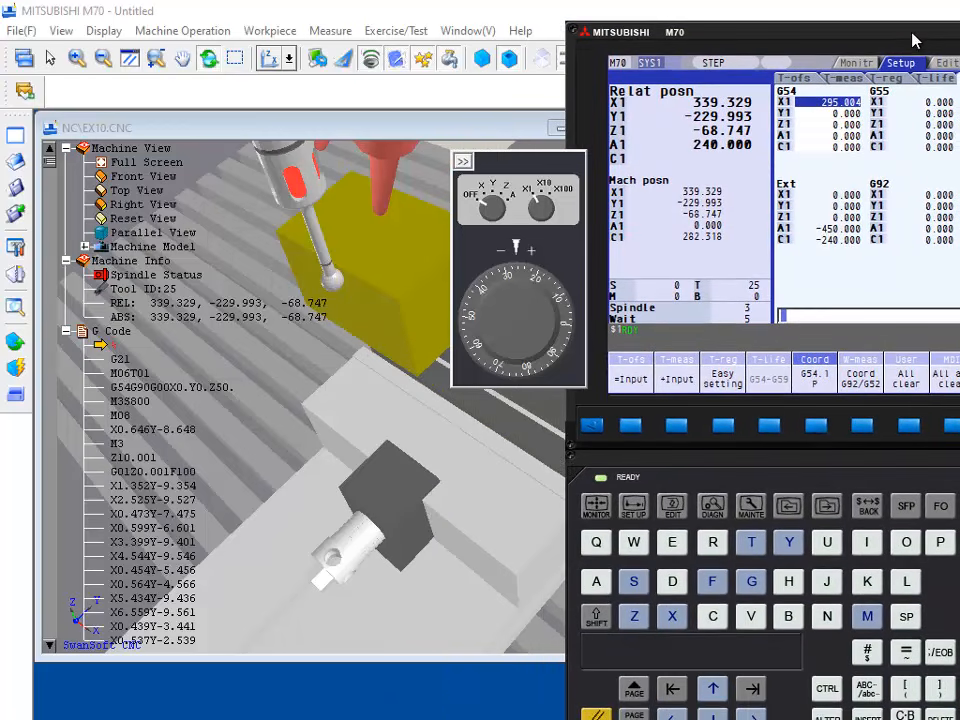
pyautogui.press('Down')
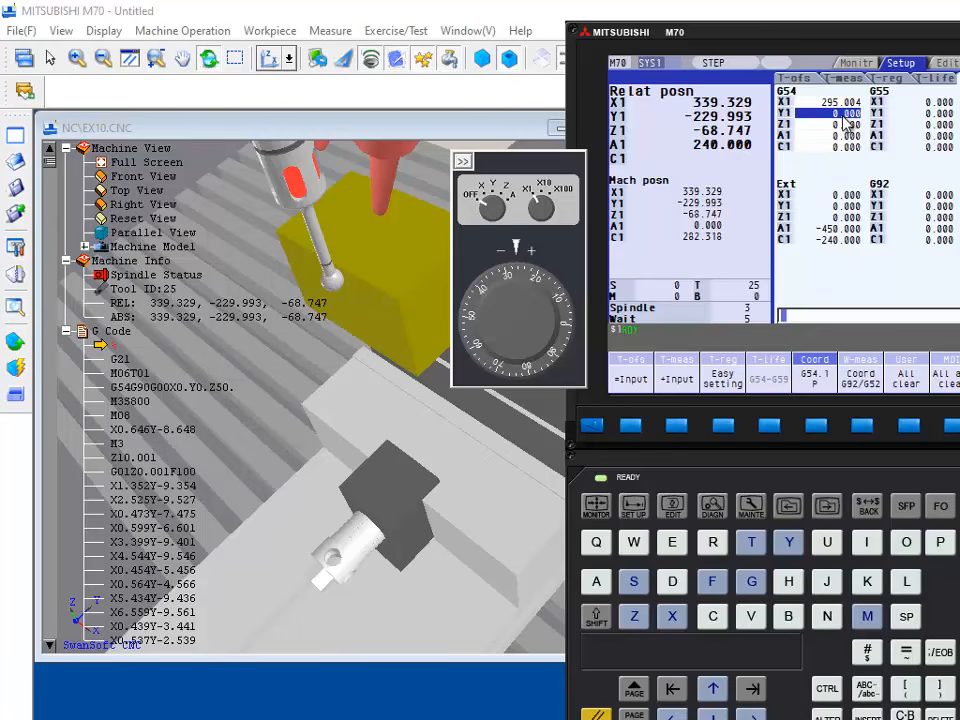
pyautogui.click(712, 424)
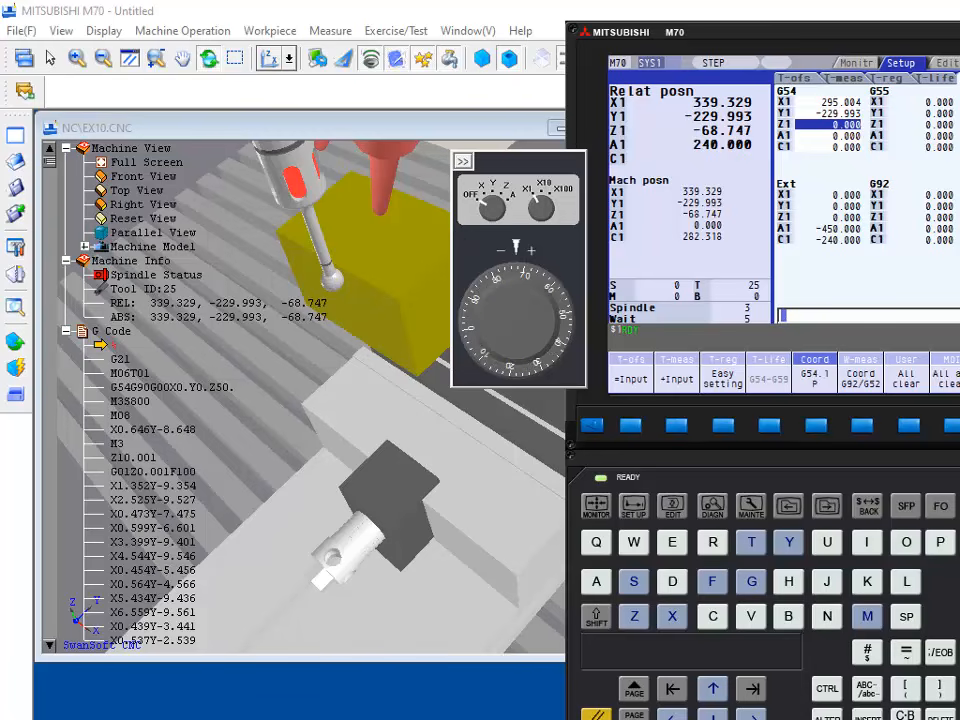
# Step: Add 5 mm to the G54 Y1 offset as an incremental input
pyautogui.write('5')
pyautogui.click(712, 690)
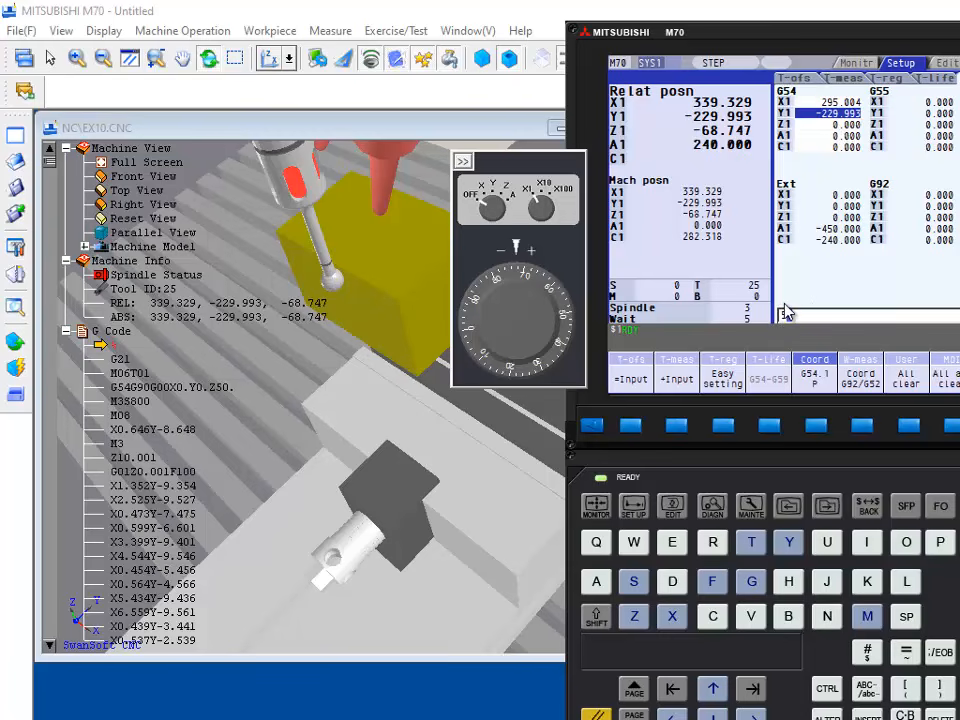
pyautogui.click(676, 430)
# Step: Unload the edge finder from the spindle and check the tool list without changing it
pyautogui.scroll(3, 277, 238)
pyautogui.scroll(-10, 277, 238)
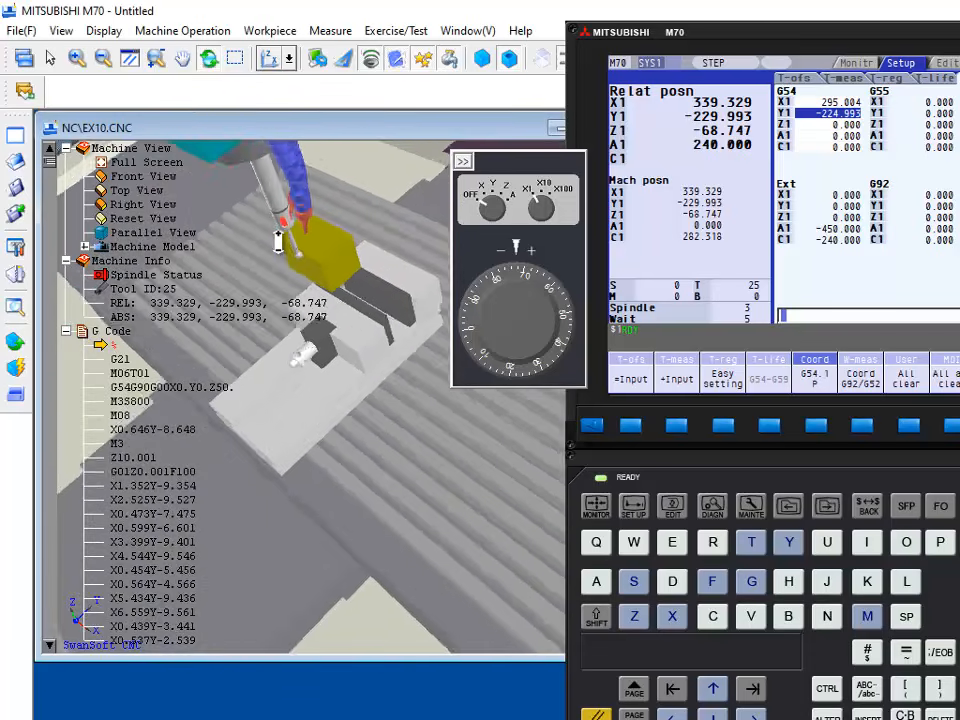
pyautogui.scroll(-5, 277, 238)
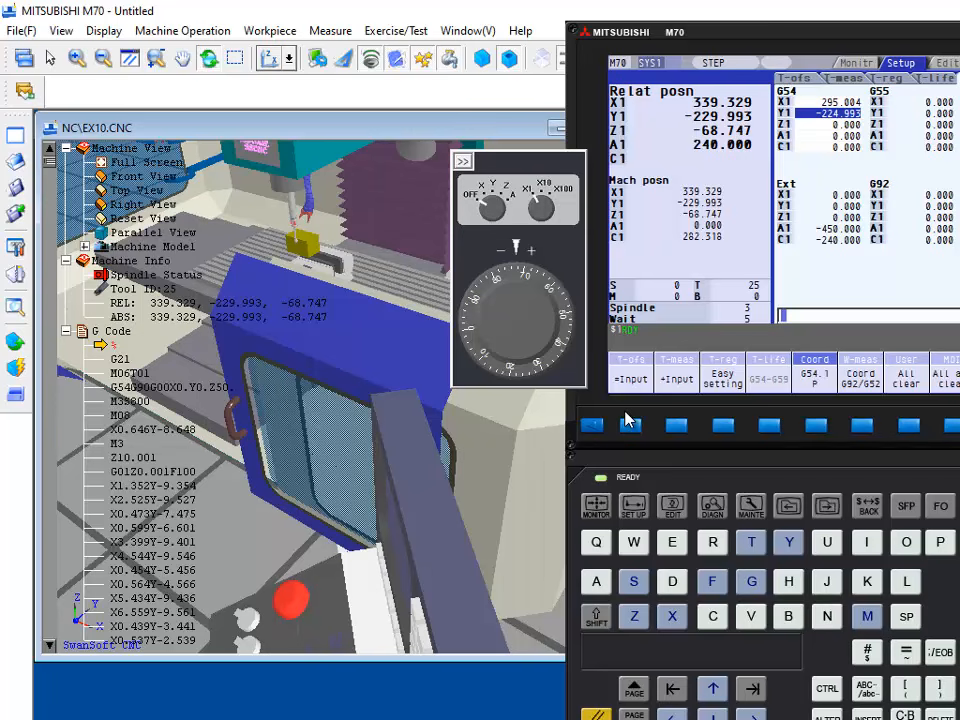
pyautogui.click(20, 346)
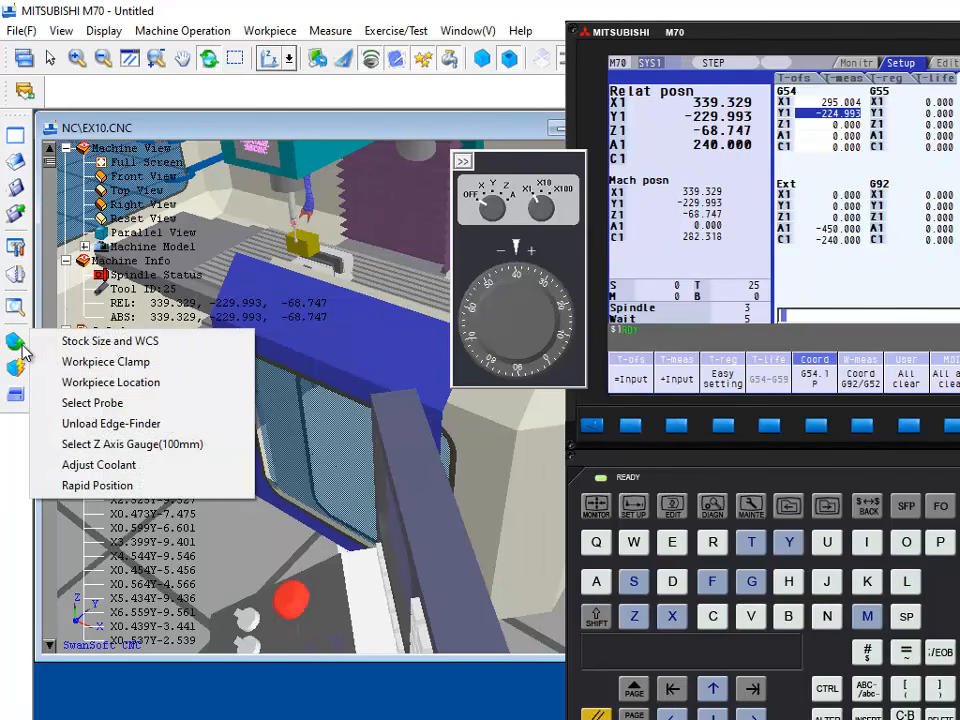
pyautogui.click(103, 428)
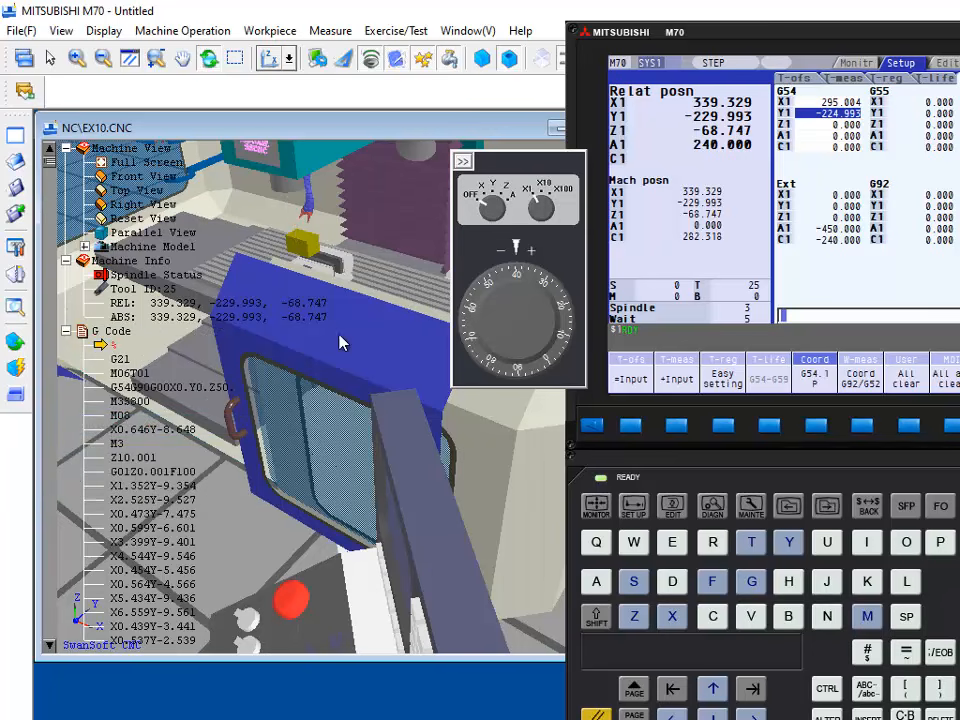
pyautogui.scroll(4, 341, 270)
pyautogui.scroll(5, 341, 276)
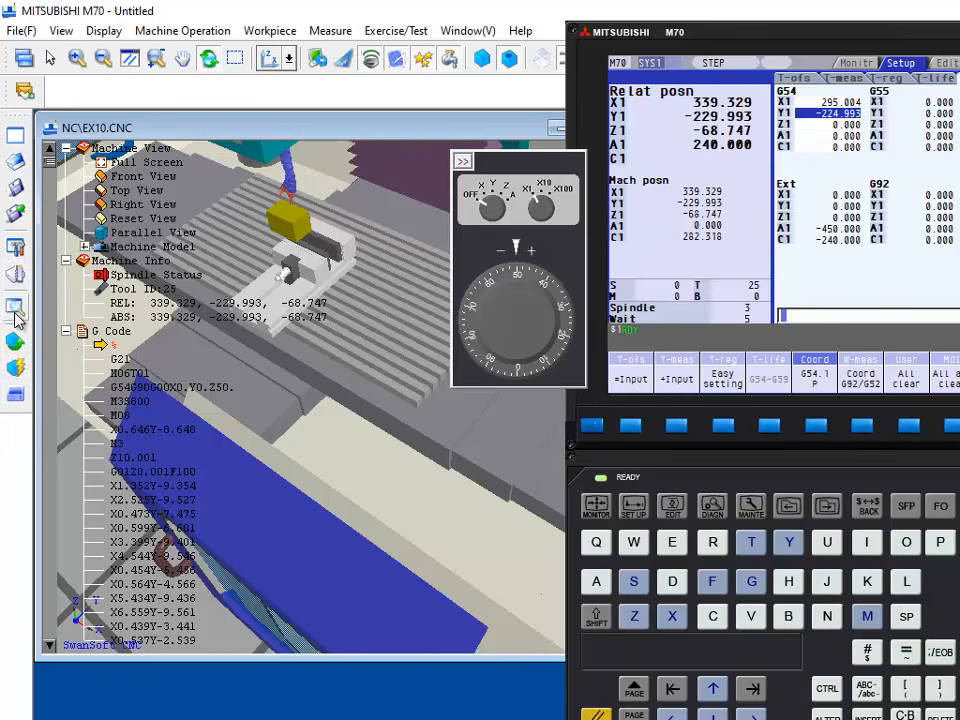
pyautogui.click(15, 278)
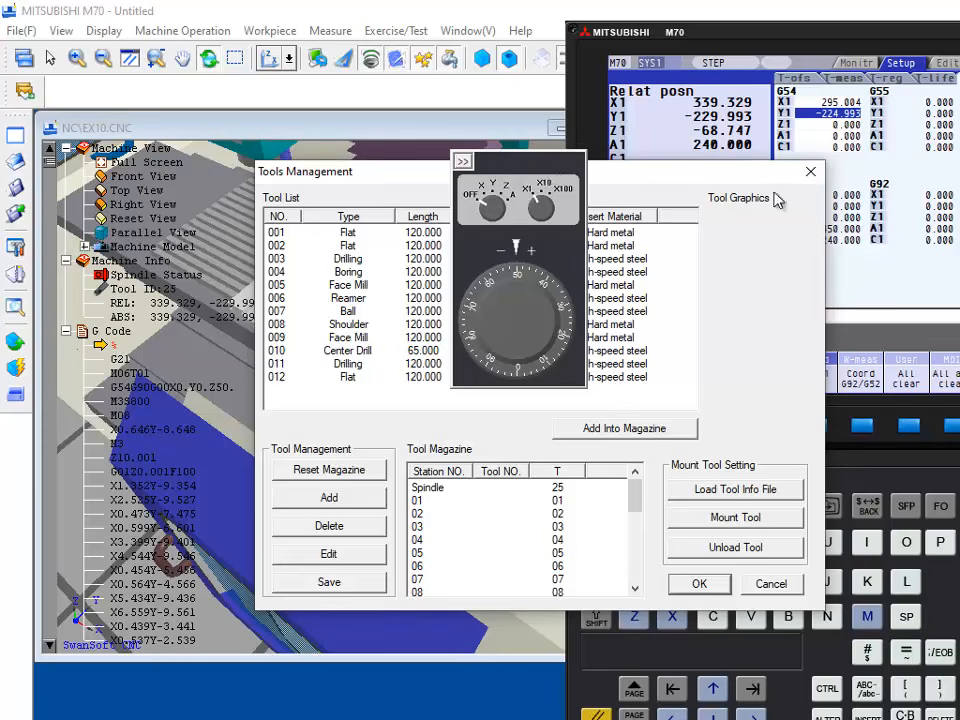
pyautogui.click(771, 585)
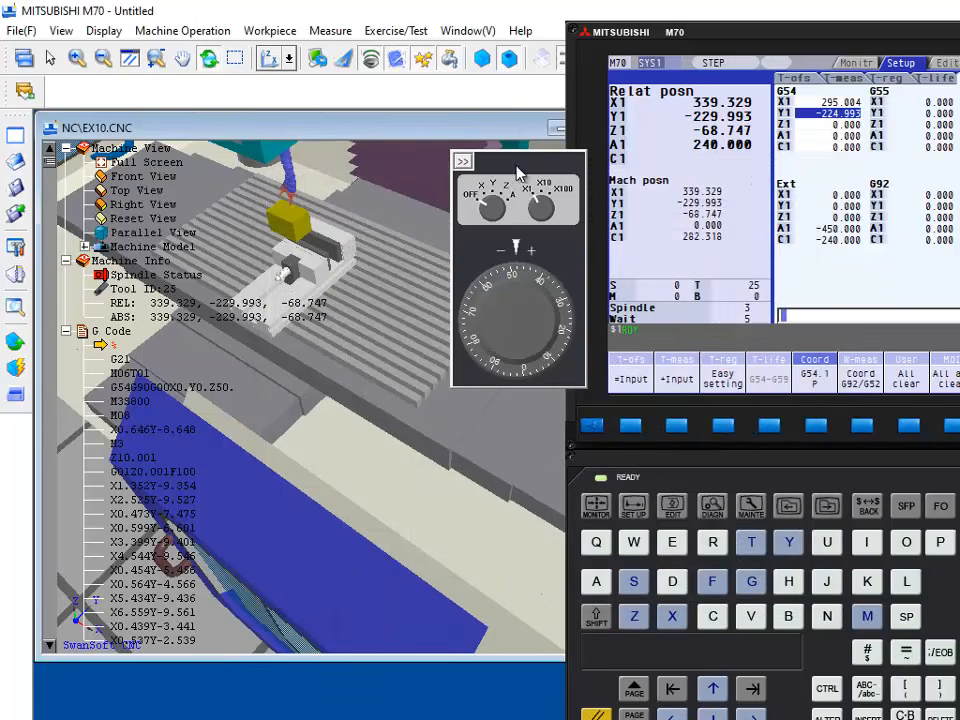
# Step: Add high-speed steel flat end mill number 13 to the tool list with a 7 mm diameter and 120 mm length
pyautogui.moveTo(470, 155); pyautogui.dragTo(124, 19)
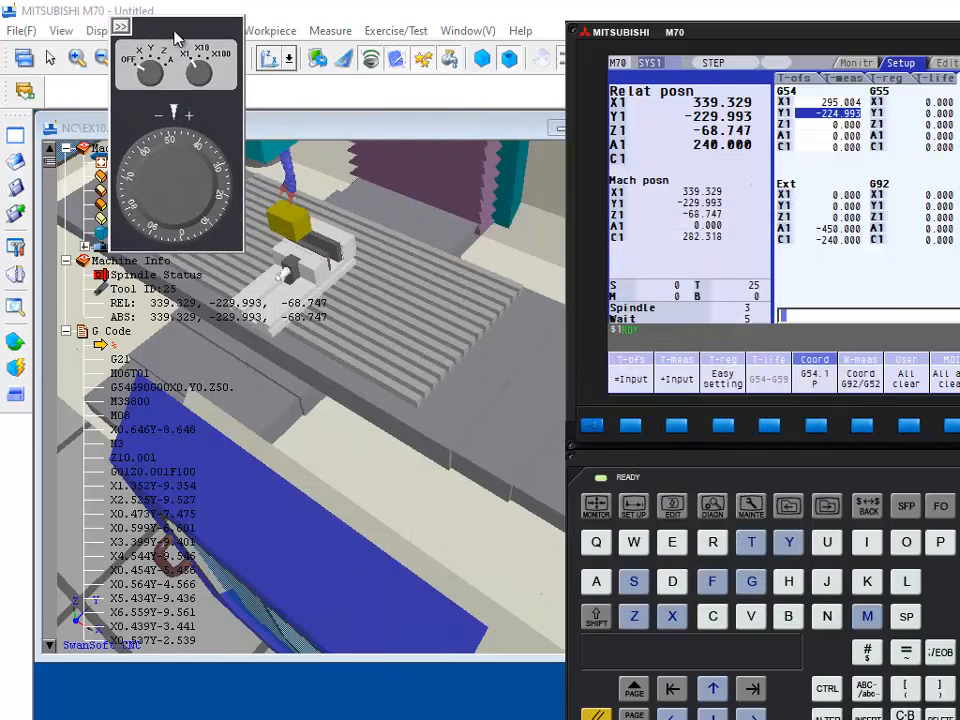
pyautogui.click(13, 279)
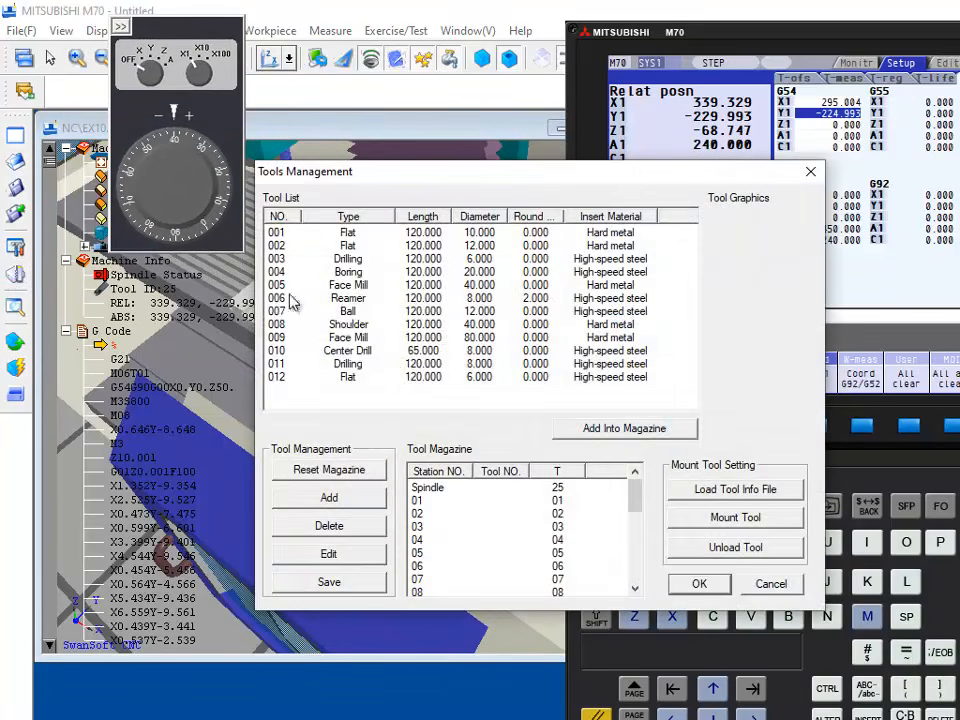
pyautogui.click(363, 378)
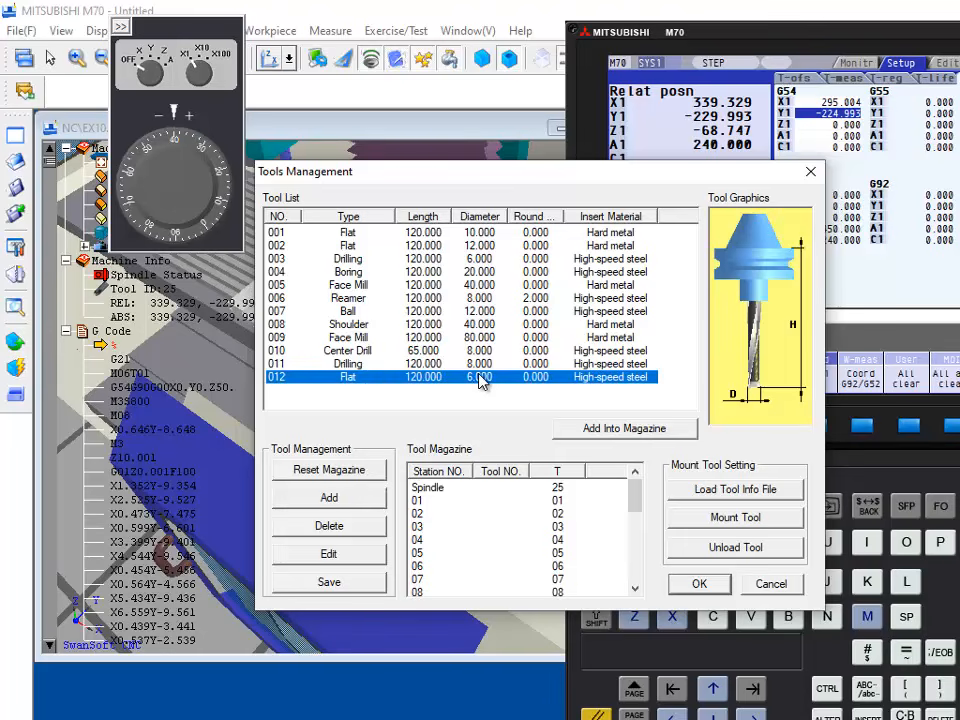
pyautogui.click(280, 497)
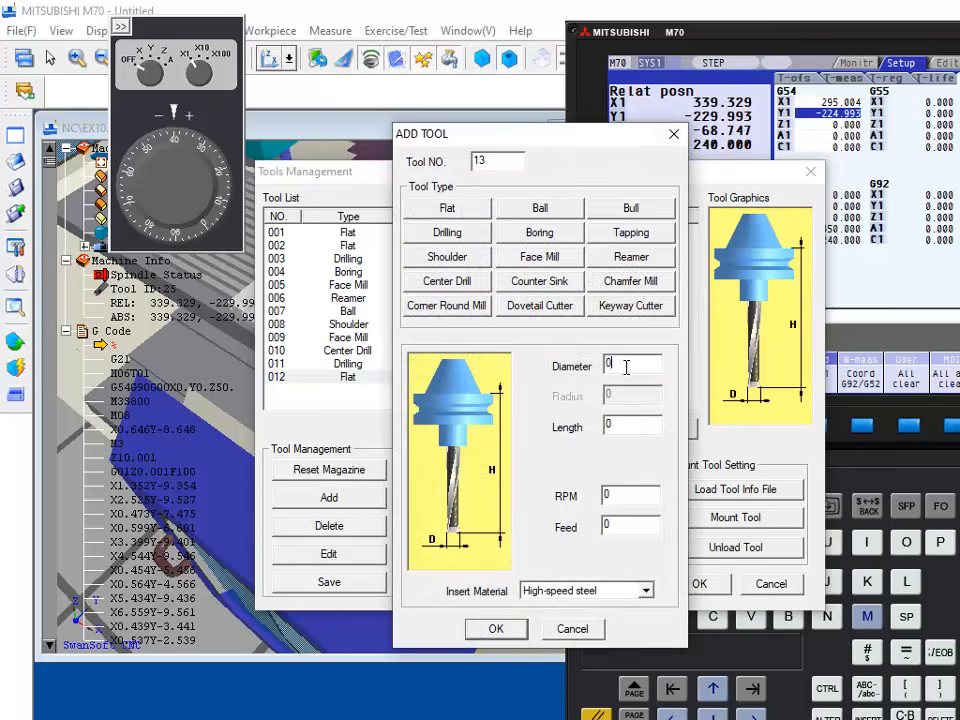
pyautogui.moveTo(626, 367); pyautogui.dragTo(597, 370)
pyautogui.write('7')
pyautogui.moveTo(626, 431); pyautogui.dragTo(583, 440)
pyautogui.write('120')
pyautogui.click(497, 629)
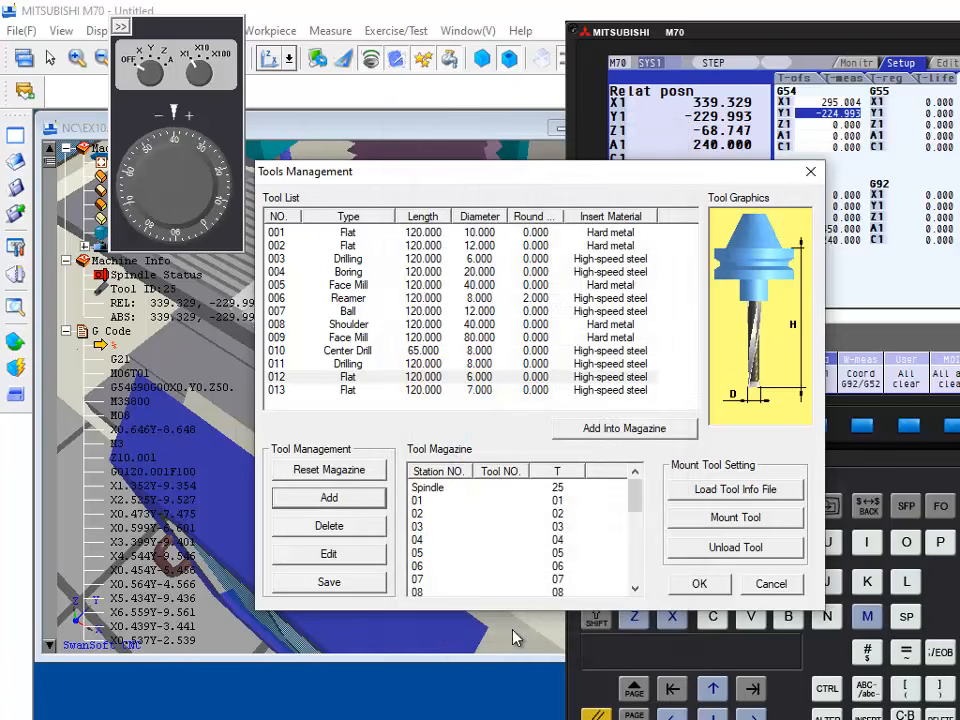
# Step: Assign tool 013 to magazine station 01, mount it in the spindle and accept the tool setup
pyautogui.click(462, 395)
pyautogui.moveTo(464, 393); pyautogui.dragTo(494, 505)
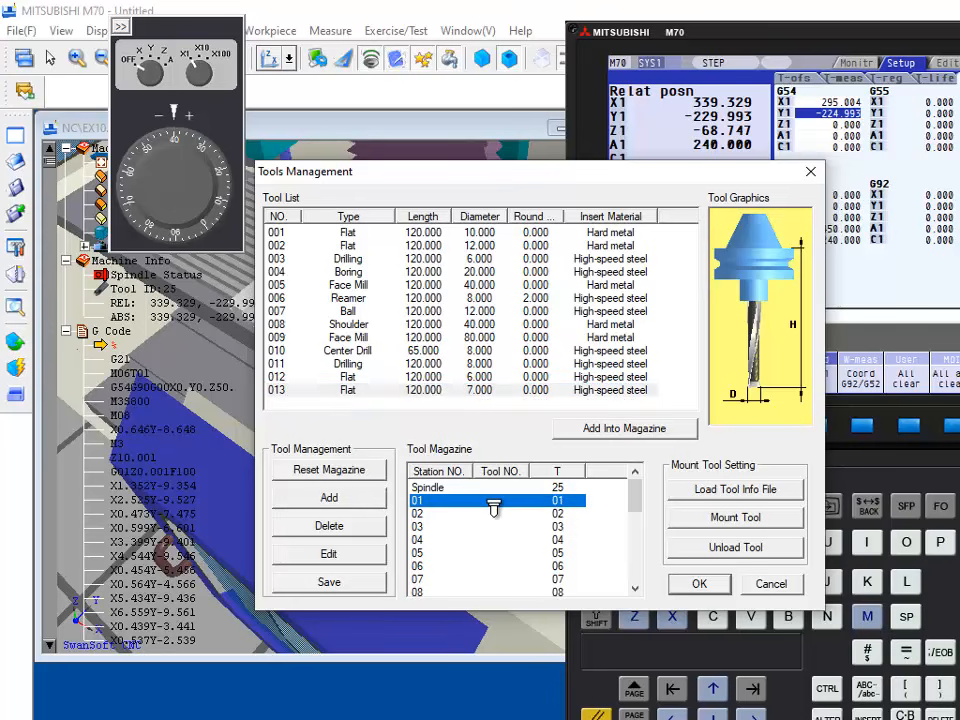
pyautogui.moveTo(494, 505); pyautogui.dragTo(492, 507)
pyautogui.moveTo(621, 169); pyautogui.dragTo(904, 137)
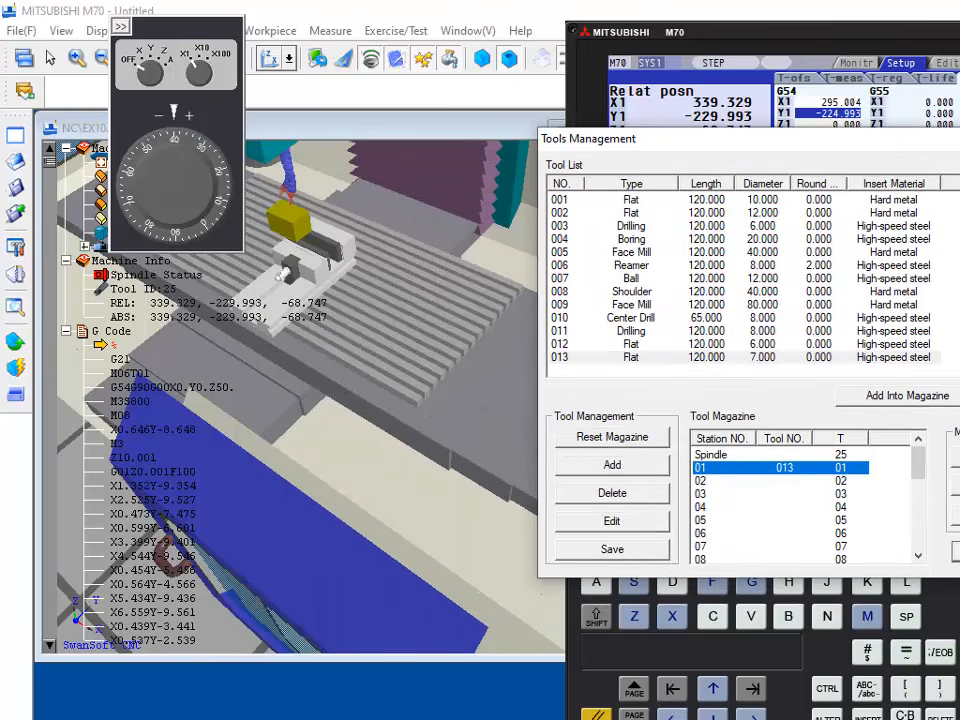
pyautogui.click(956, 485)
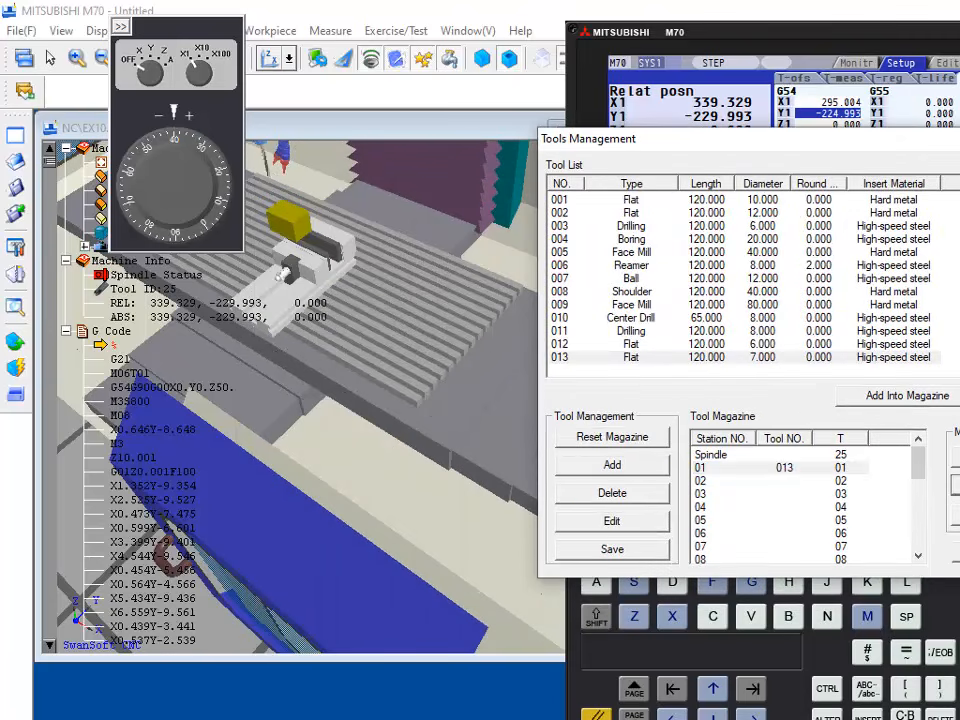
pyautogui.click(956, 552)
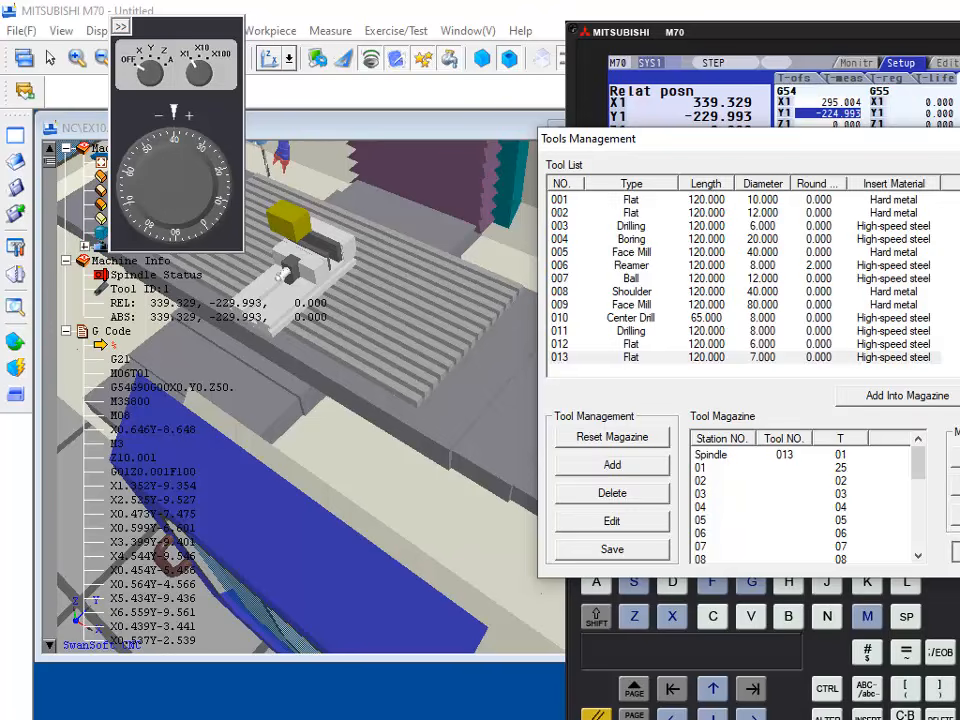
# Step: Rapid-position the mounted tool over the workpiece's near top corner, where X and Y are smallest
pyautogui.moveTo(335, 212); pyautogui.dragTo(436, 198, button='middle')
pyautogui.scroll(4, 317, 172)
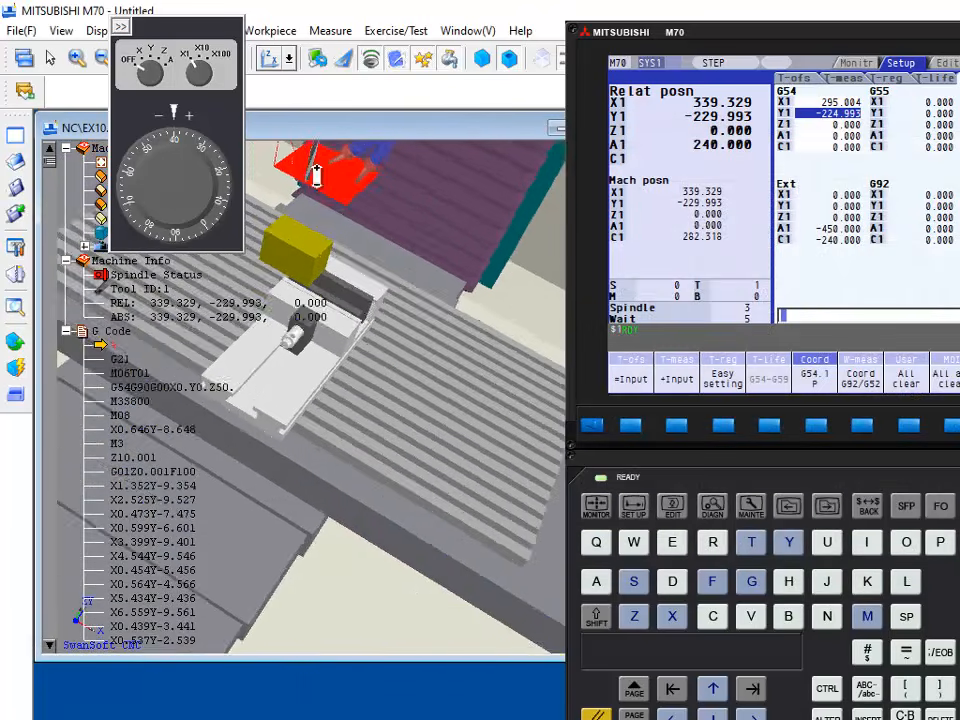
pyautogui.moveTo(360, 208); pyautogui.dragTo(361, 178, button='middle')
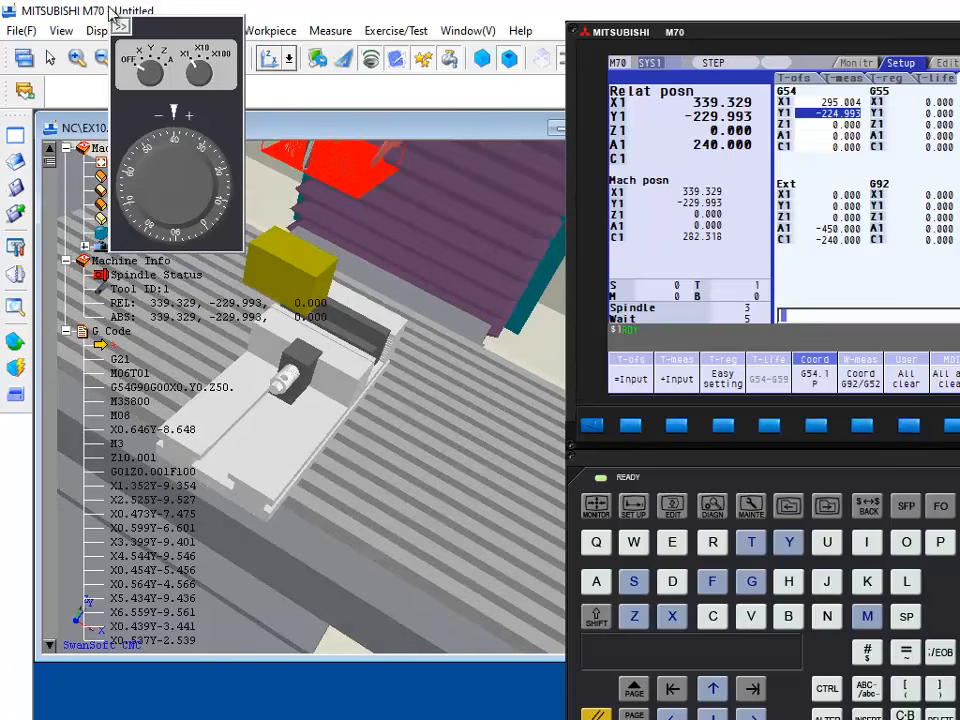
pyautogui.click(166, 18)
pyautogui.moveTo(166, 38); pyautogui.dragTo(183, 285)
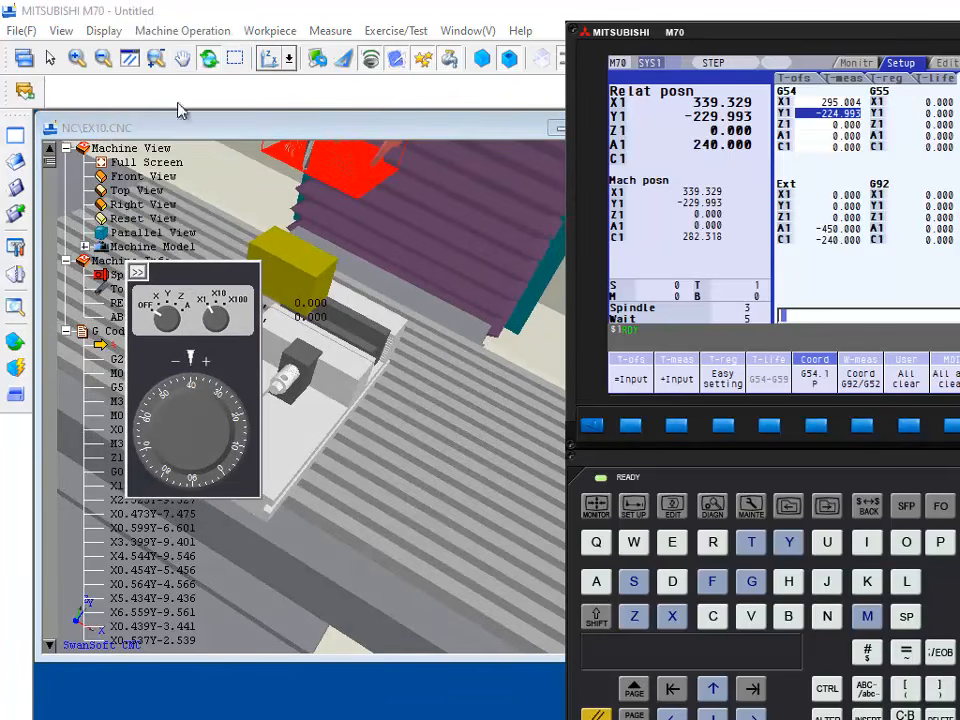
pyautogui.click(183, 58)
pyautogui.moveTo(440, 216); pyautogui.dragTo(463, 351)
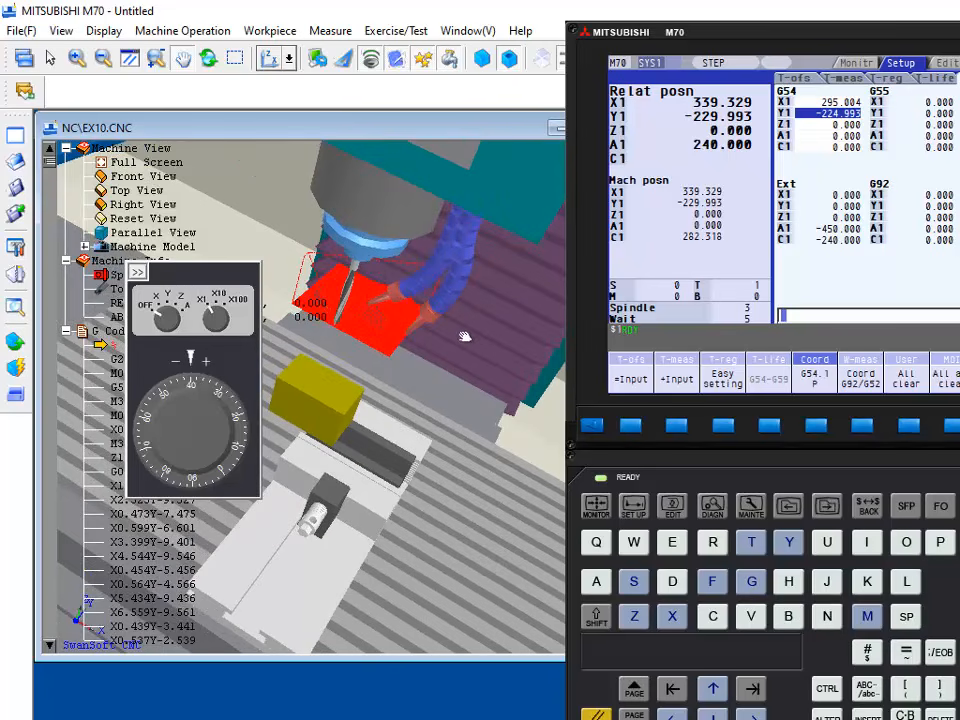
pyautogui.moveTo(360, 302); pyautogui.dragTo(448, 266)
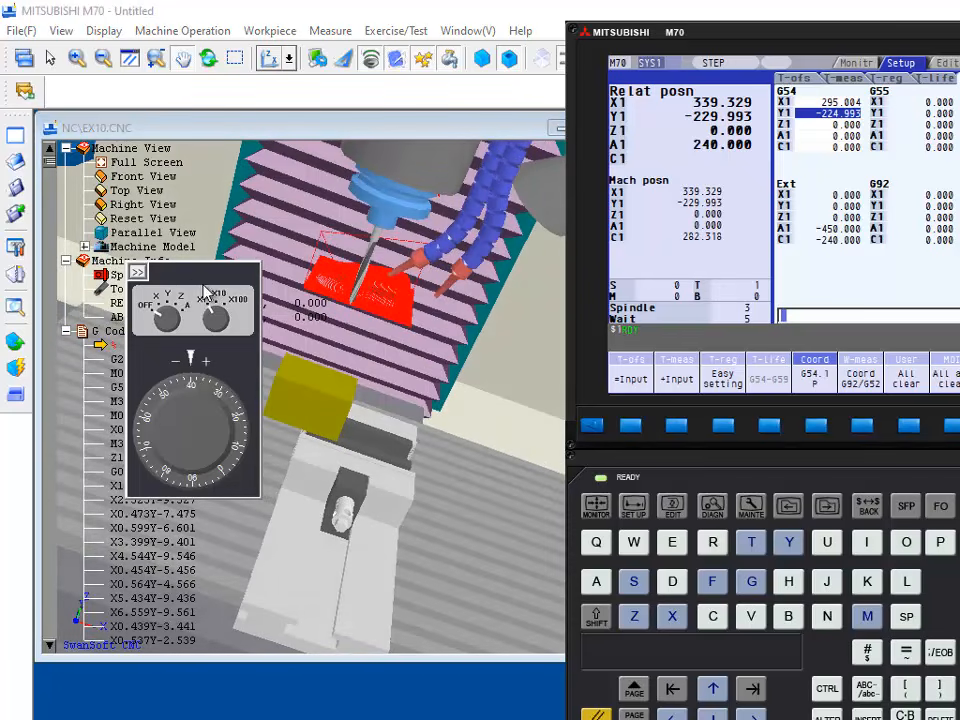
pyautogui.moveTo(207, 283); pyautogui.dragTo(519, 437)
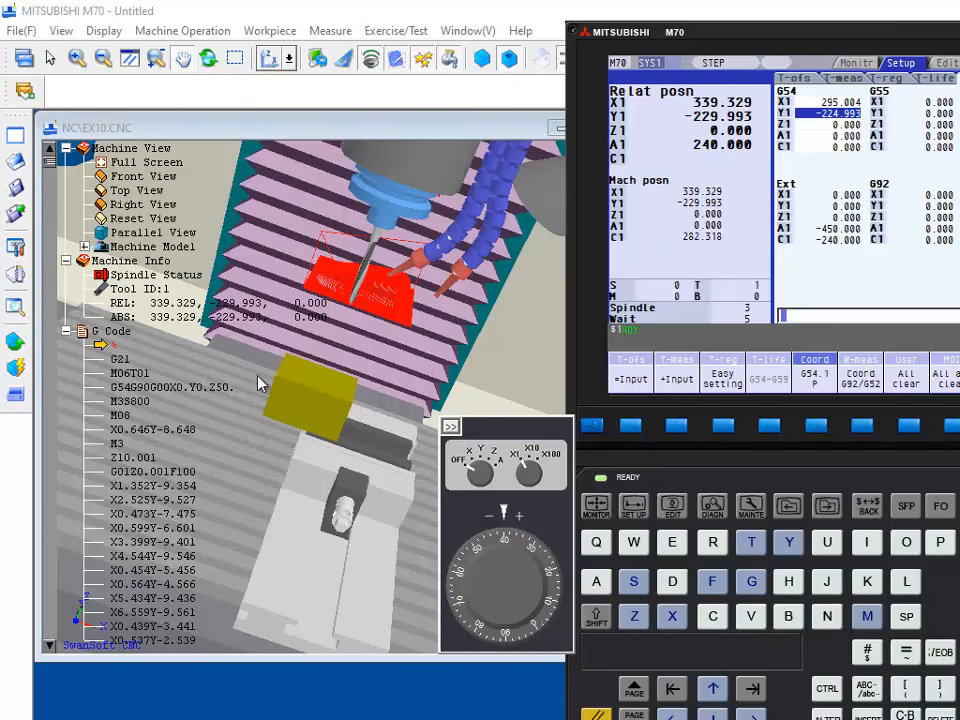
pyautogui.click(22, 347)
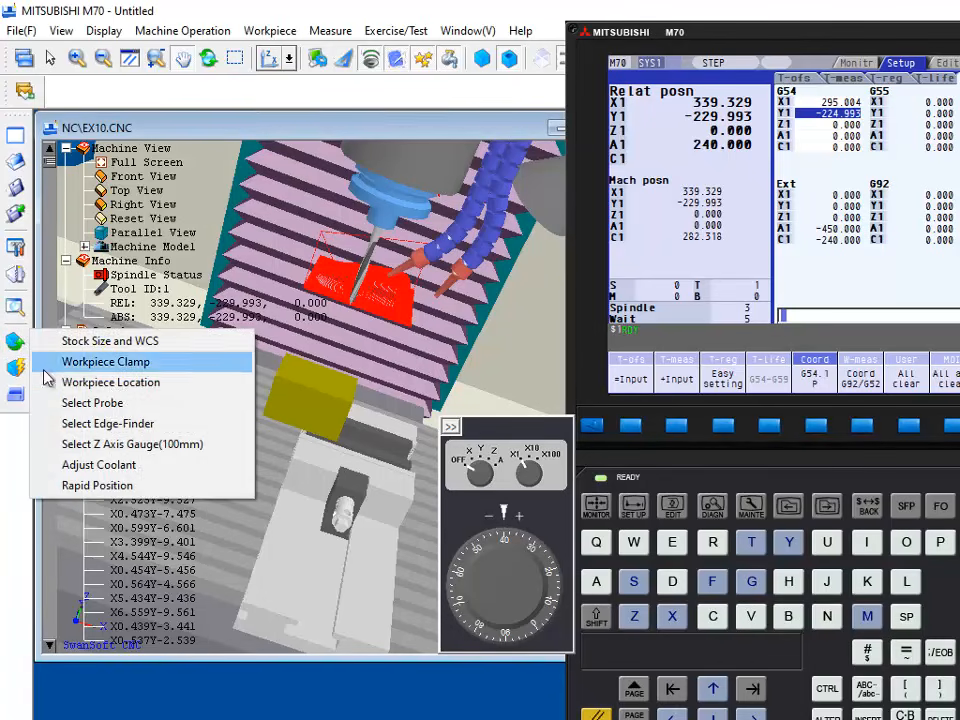
pyautogui.click(97, 486)
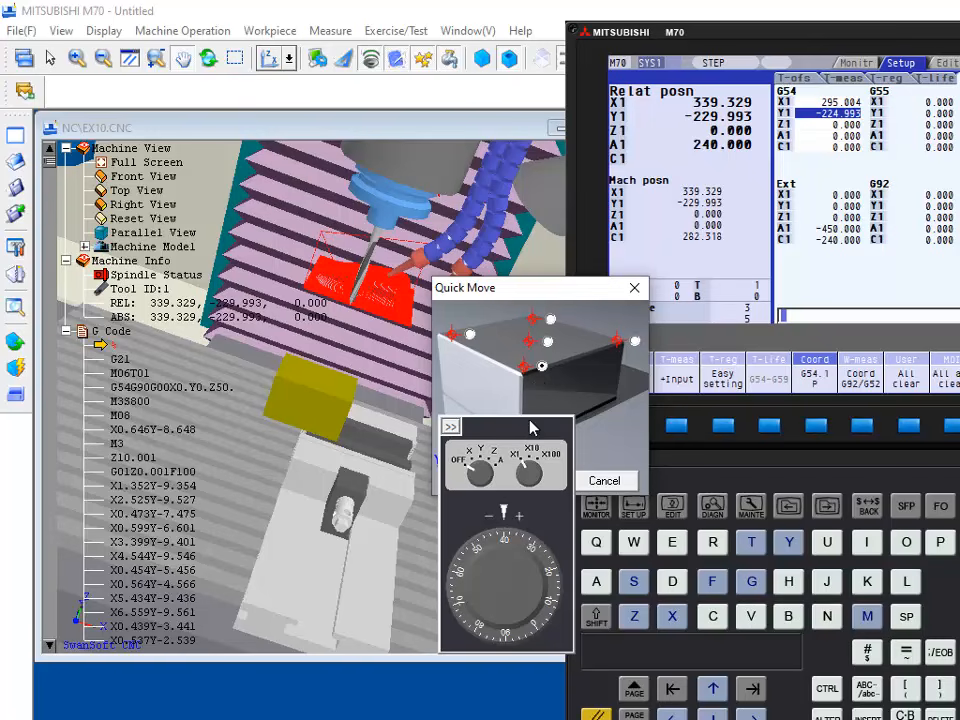
pyautogui.moveTo(564, 296); pyautogui.dragTo(725, 205)
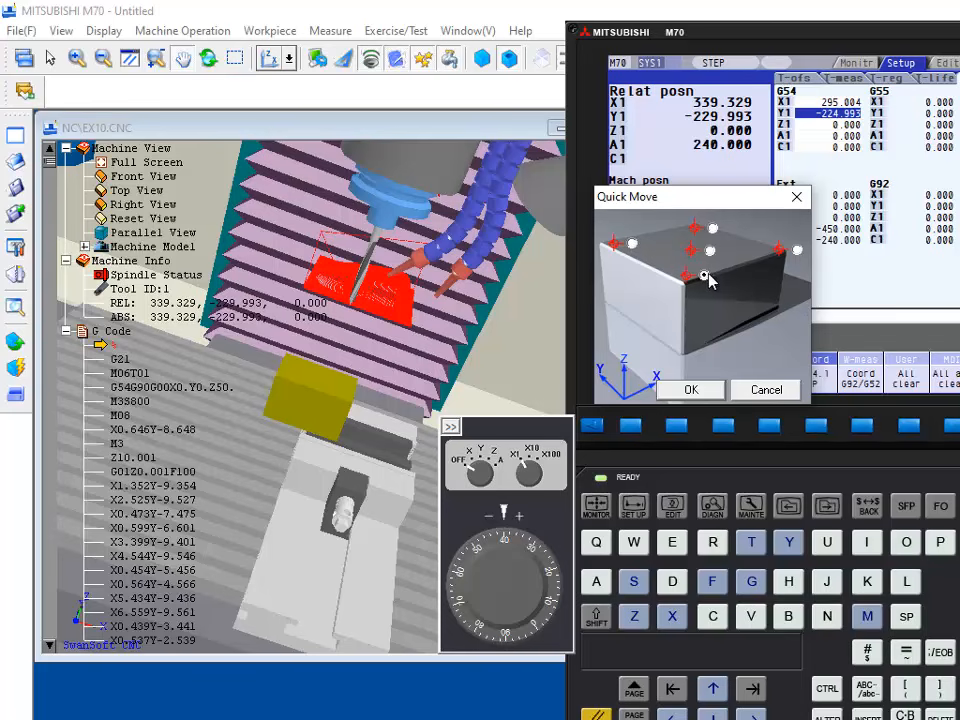
pyautogui.click(682, 391)
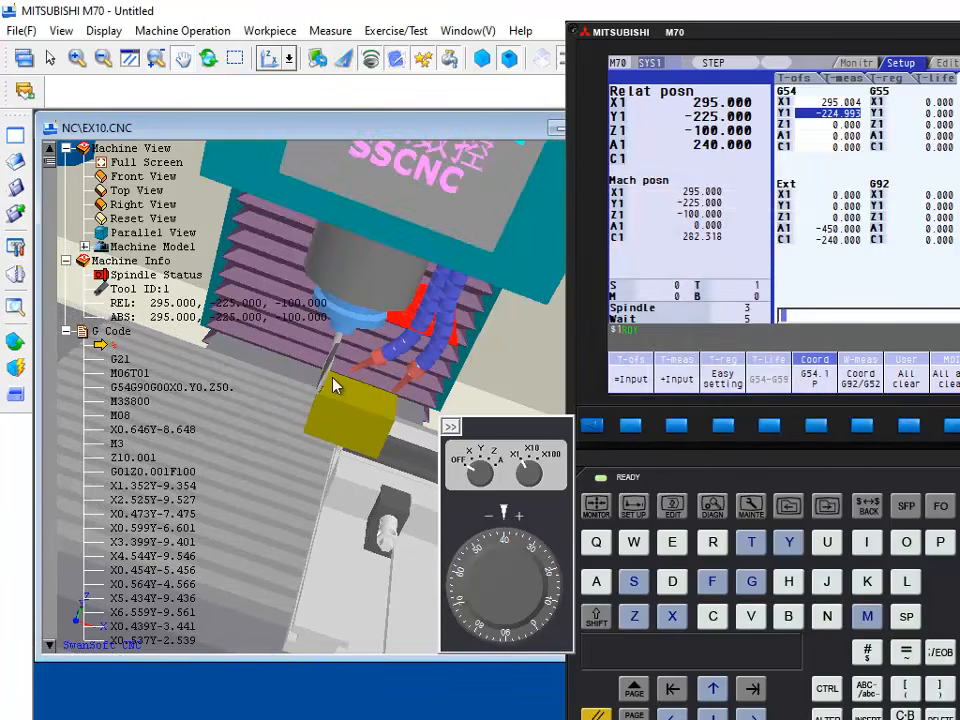
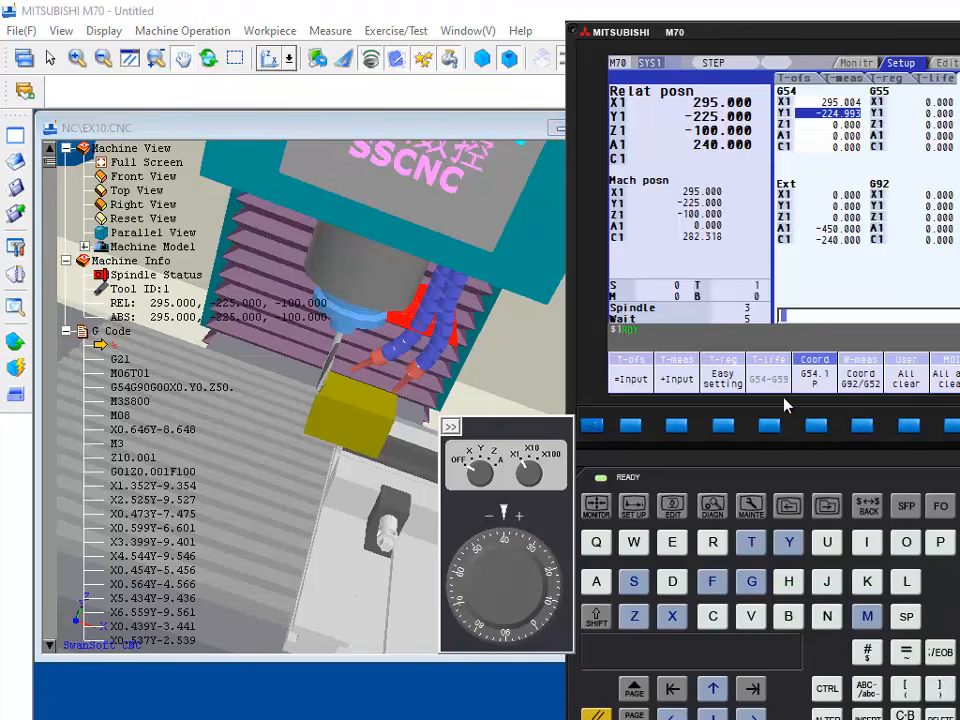
# Step: Open the tool offset table and set the length of offset 1 to -100.0
pyautogui.click(591, 427)
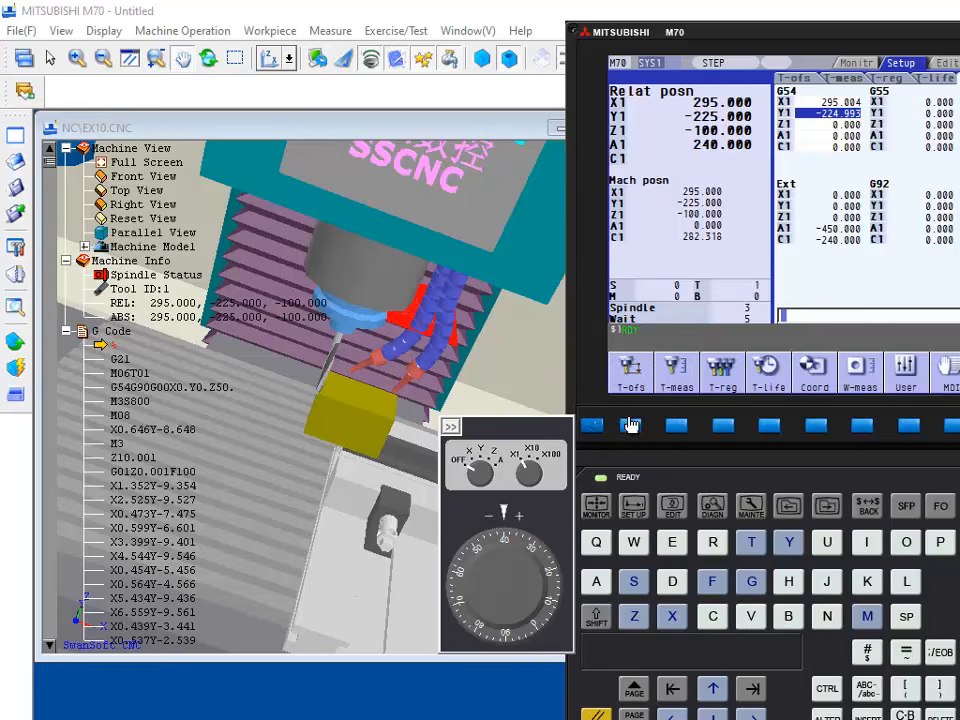
pyautogui.click(817, 427)
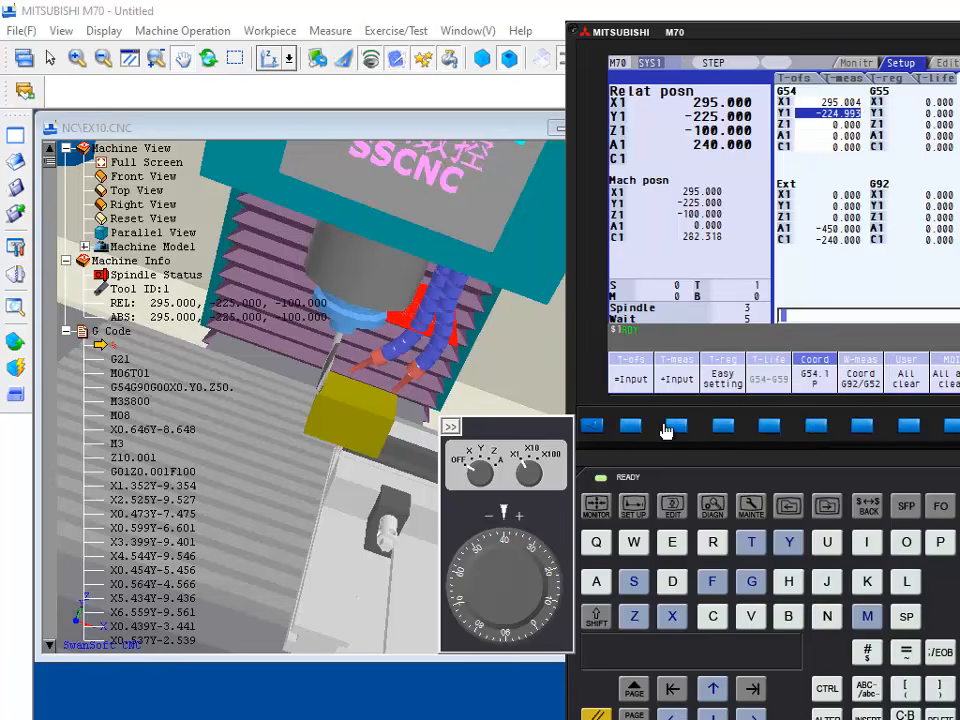
pyautogui.click(596, 430)
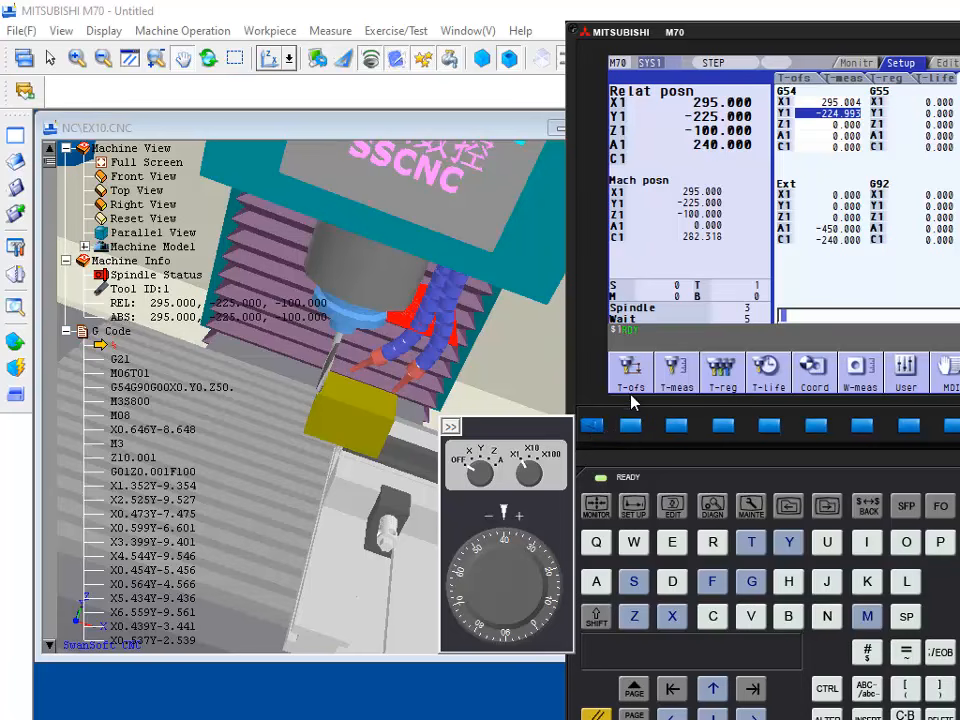
pyautogui.click(628, 427)
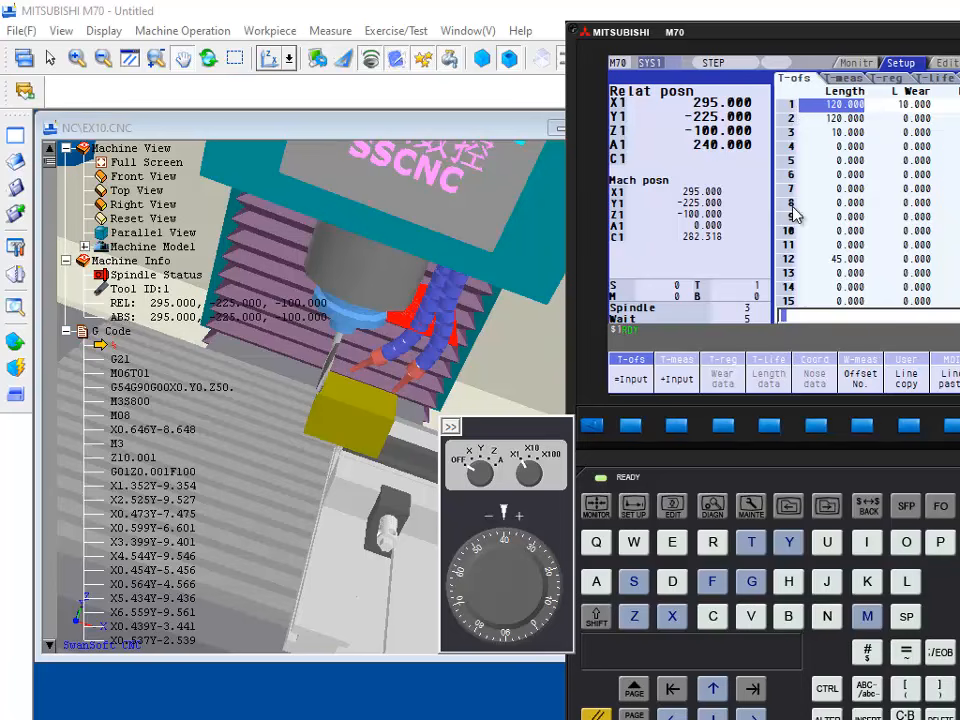
pyautogui.moveTo(455, 554); pyautogui.dragTo(494, 506)
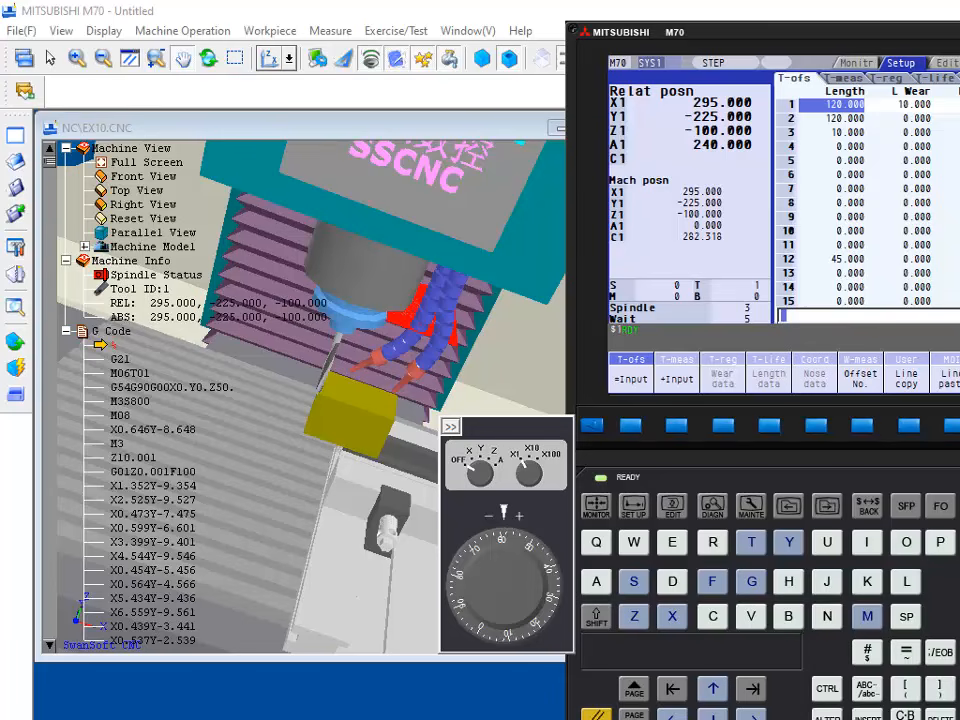
pyautogui.write('100.')
pyautogui.write('0')
pyautogui.click(631, 426)
# Step: Assign center drill 010 to magazine station 02 and accept the tool setup, moving the handwheel clear of the magazine list
pyautogui.click(16, 272)
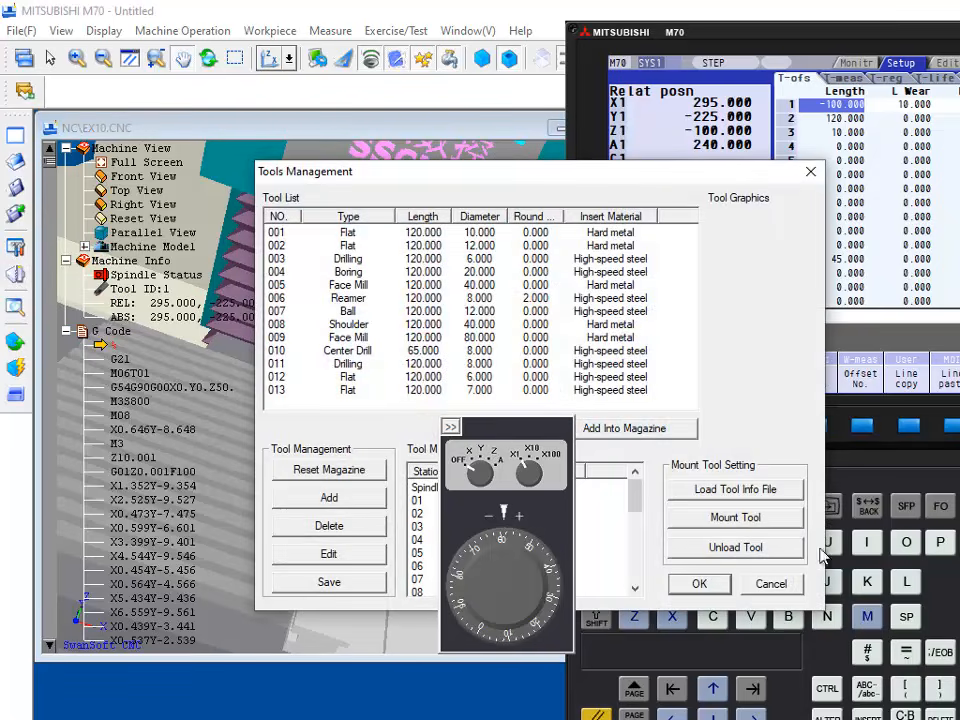
pyautogui.click(771, 584)
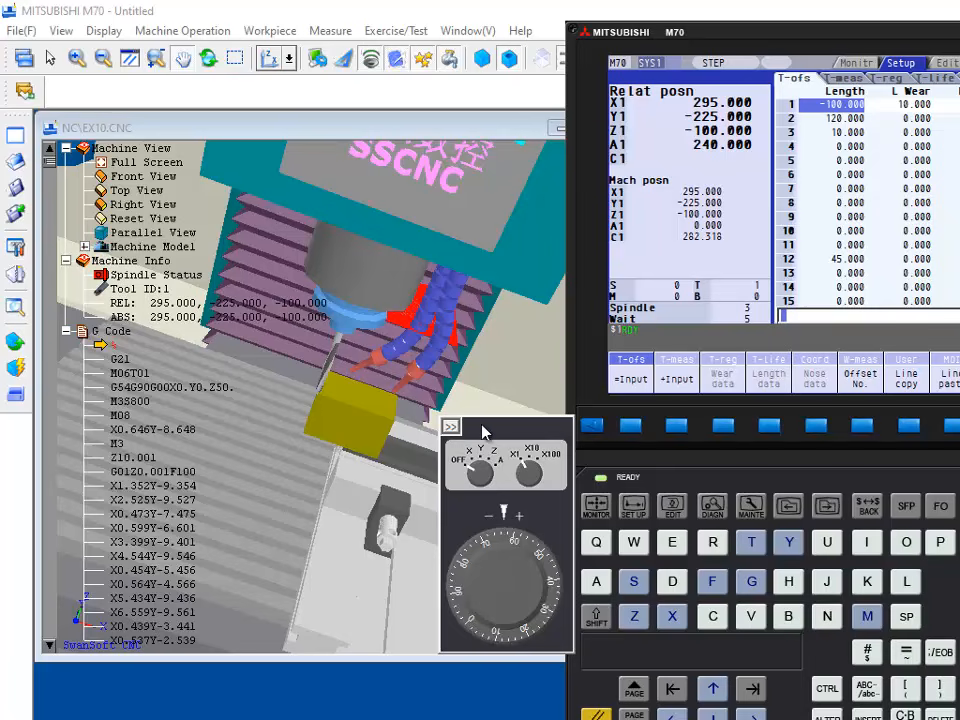
pyautogui.moveTo(481, 435); pyautogui.dragTo(108, 542)
pyautogui.click(13, 270)
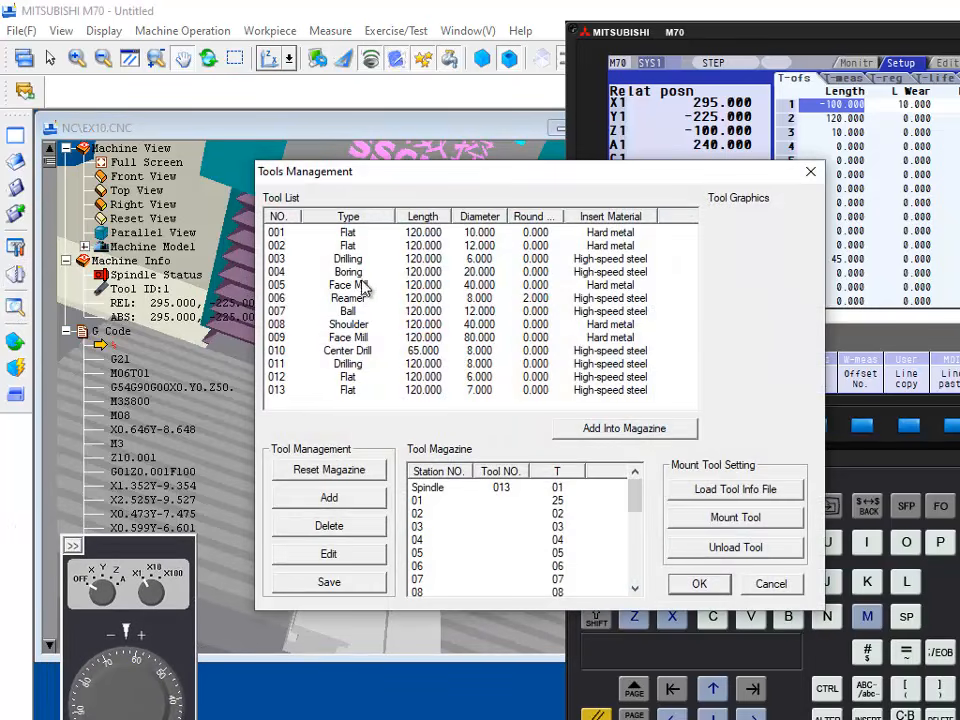
pyautogui.click(365, 351)
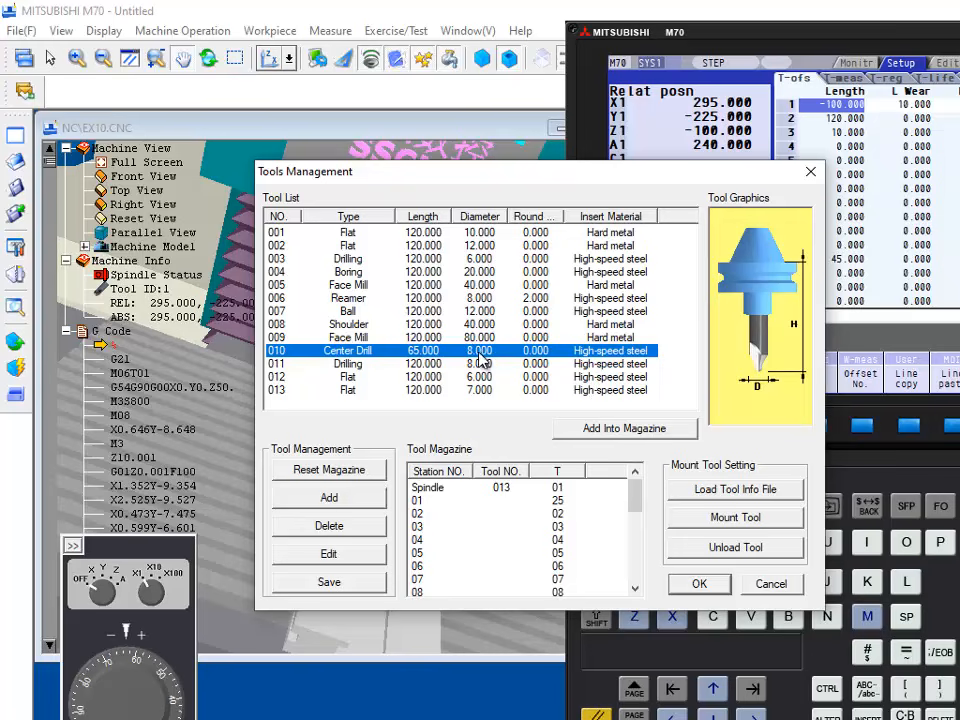
pyautogui.click(497, 488)
pyautogui.click(498, 513)
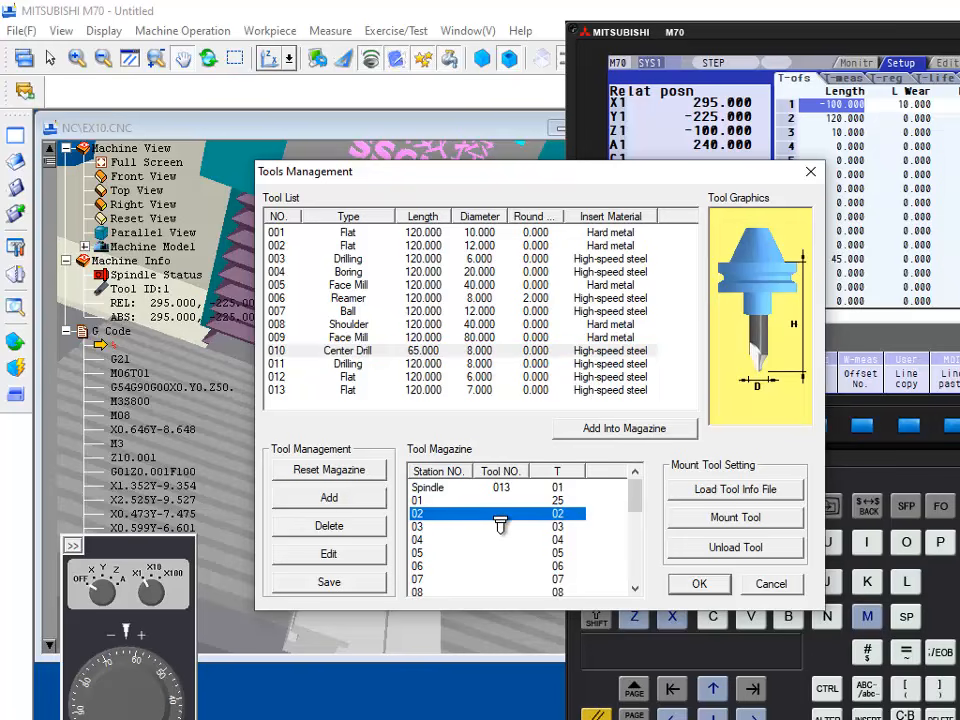
pyautogui.moveTo(497, 517); pyautogui.dragTo(495, 517)
pyautogui.click(691, 582)
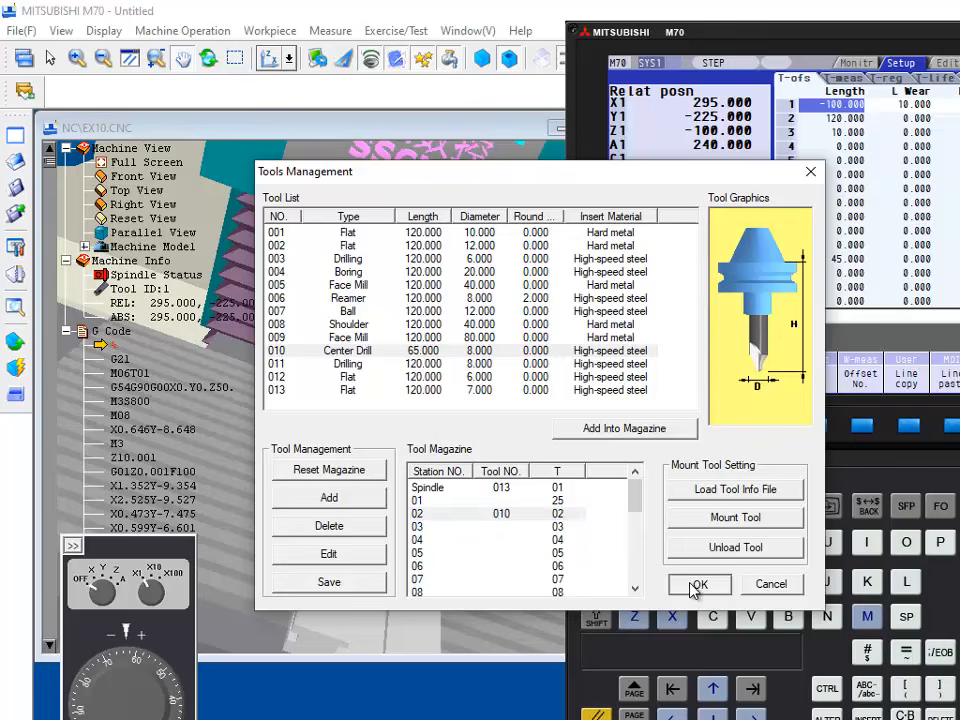
# Step: Mount center drill 010 from magazine station 02 in the spindle and close the tool setup
pyautogui.moveTo(234, 283); pyautogui.dragTo(402, 450, button='middle')
pyautogui.scroll(-6, 397, 451)
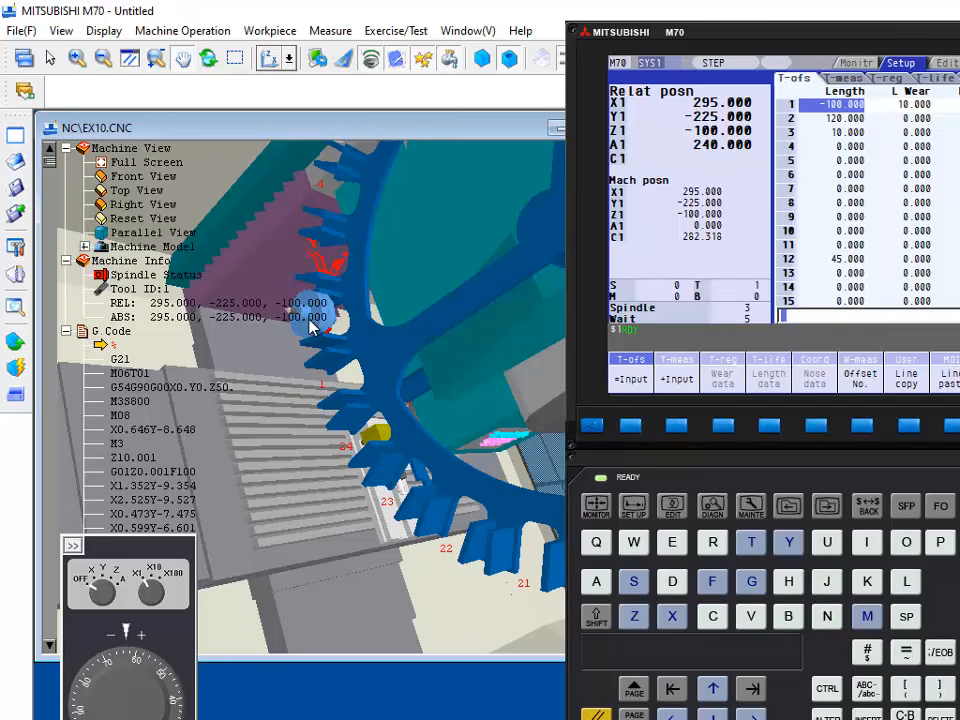
pyautogui.moveTo(370, 318); pyautogui.dragTo(240, 223, button='middle')
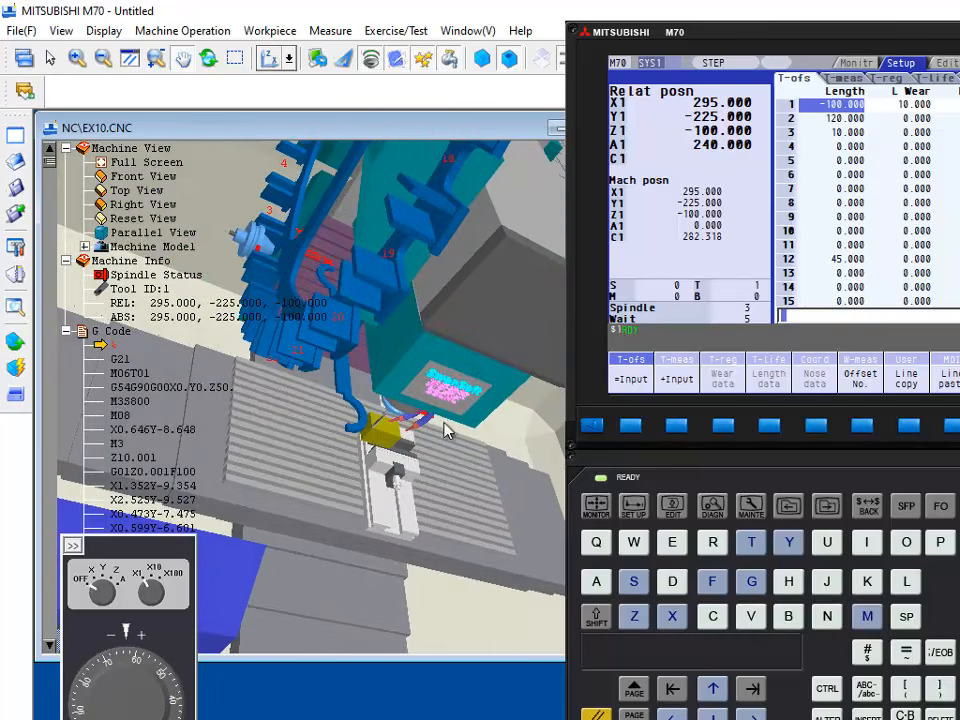
pyautogui.moveTo(446, 429); pyautogui.dragTo(366, 349, button='middle')
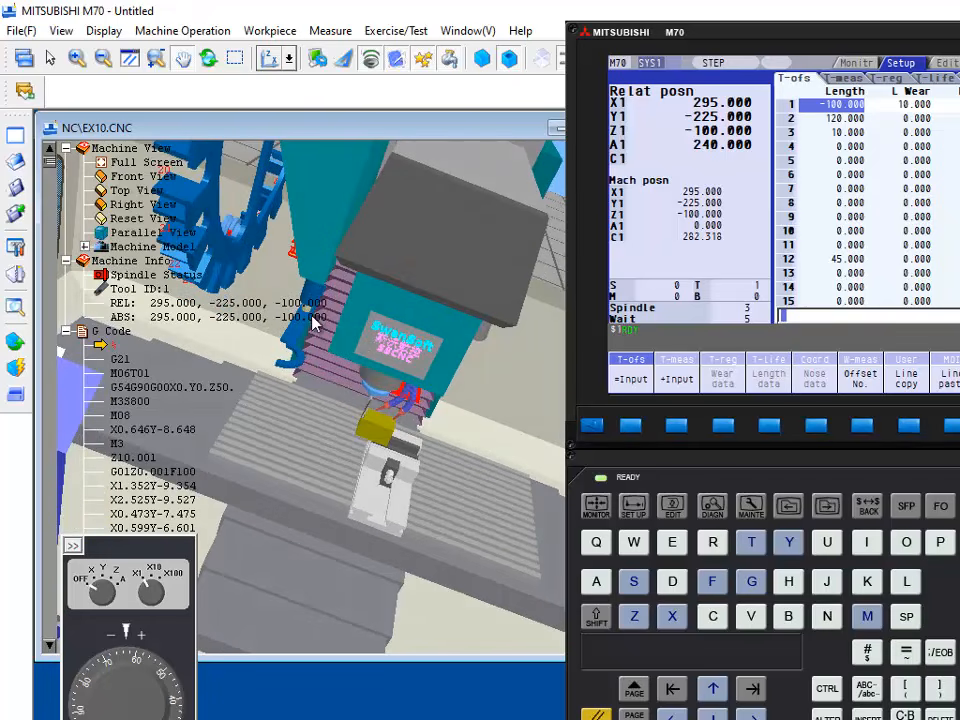
pyautogui.click(15, 275)
pyautogui.moveTo(678, 173); pyautogui.dragTo(757, 465)
pyautogui.moveTo(647, 466); pyautogui.dragTo(662, 130)
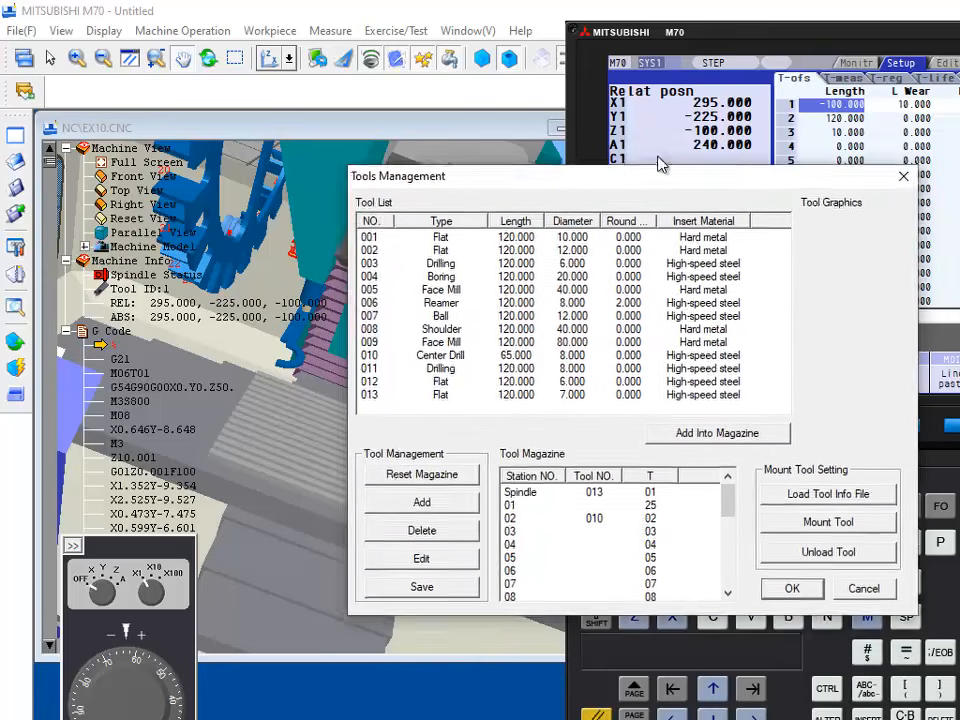
pyautogui.click(589, 471)
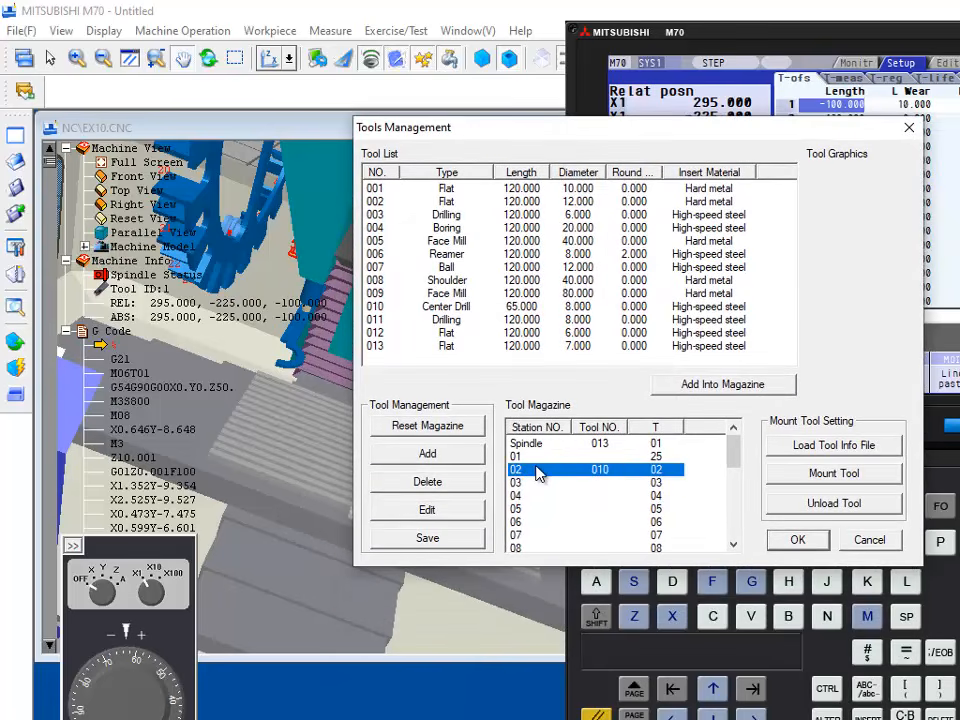
pyautogui.click(834, 473)
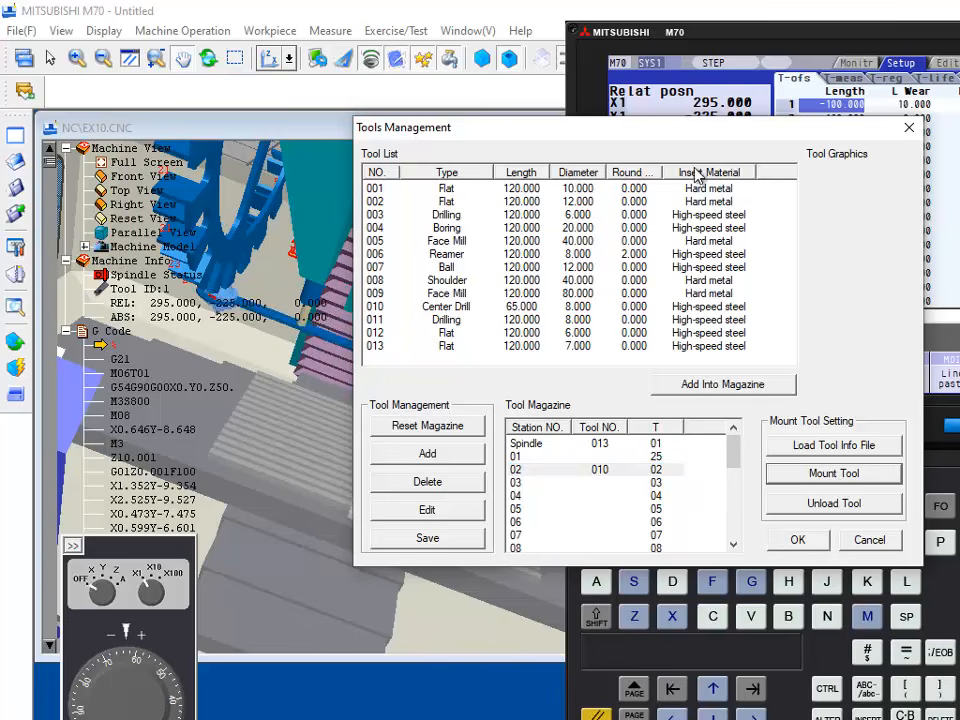
pyautogui.moveTo(643, 132); pyautogui.dragTo(830, 130)
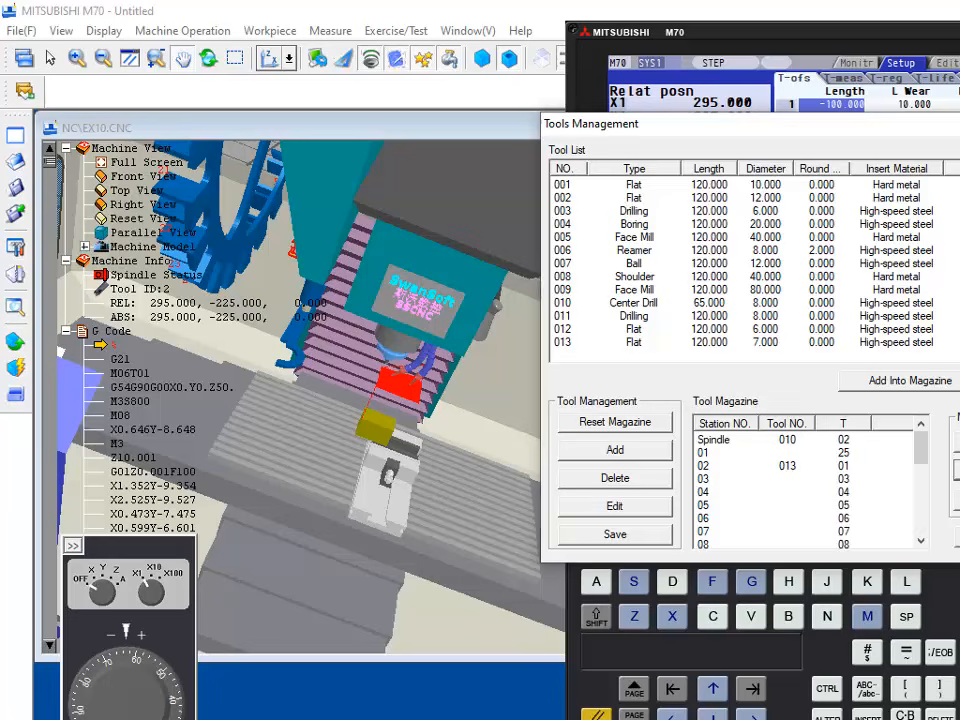
pyautogui.press('Escape')
# Step: Rapid-position the center drill over the workpiece's near top corner, where X and Y are smallest
pyautogui.moveTo(441, 378); pyautogui.dragTo(415, 361, button='middle')
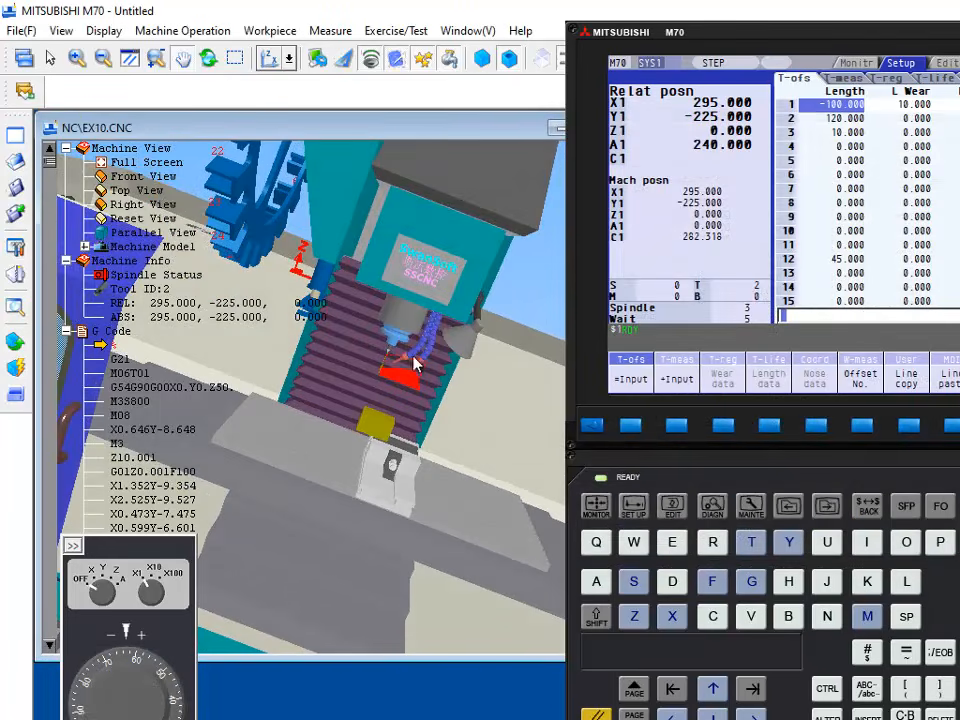
pyautogui.scroll(5, 396, 366)
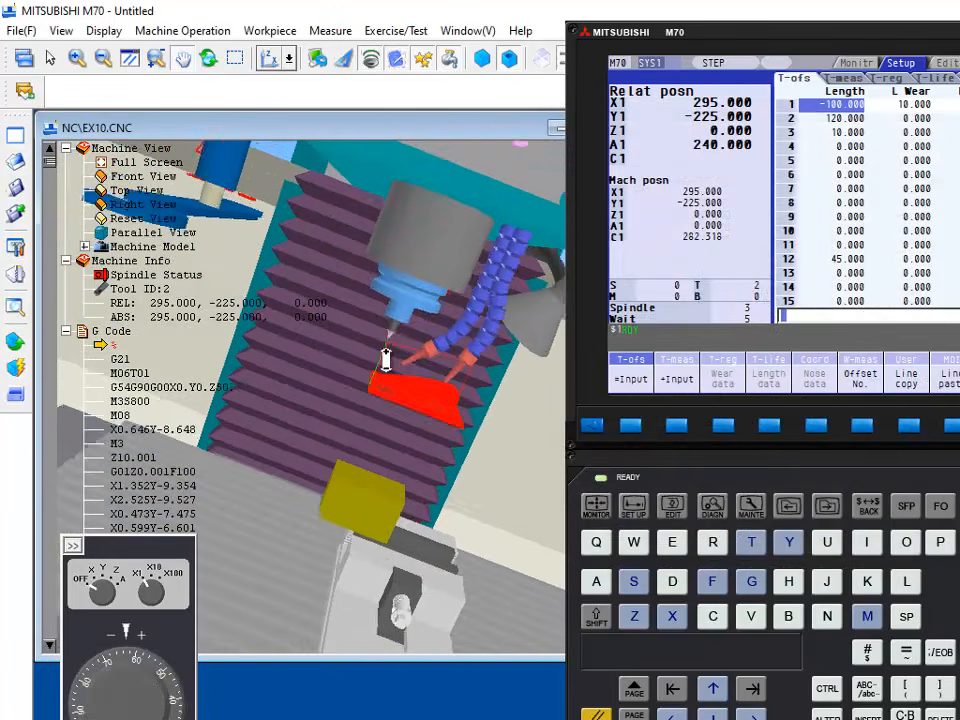
pyautogui.moveTo(396, 340); pyautogui.dragTo(381, 358, button='middle')
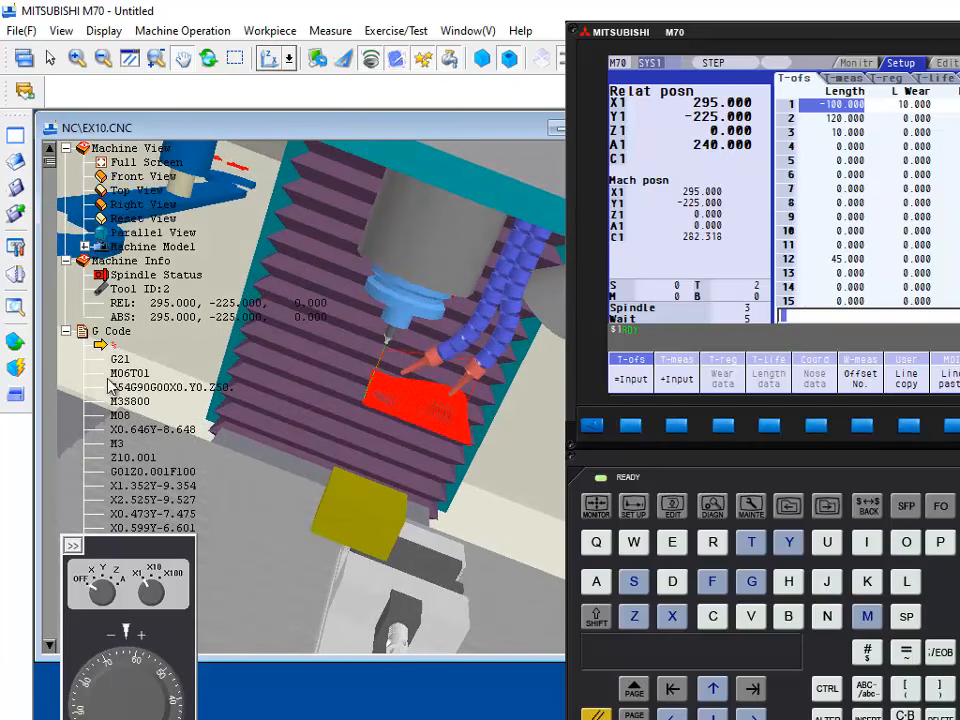
pyautogui.click(19, 343)
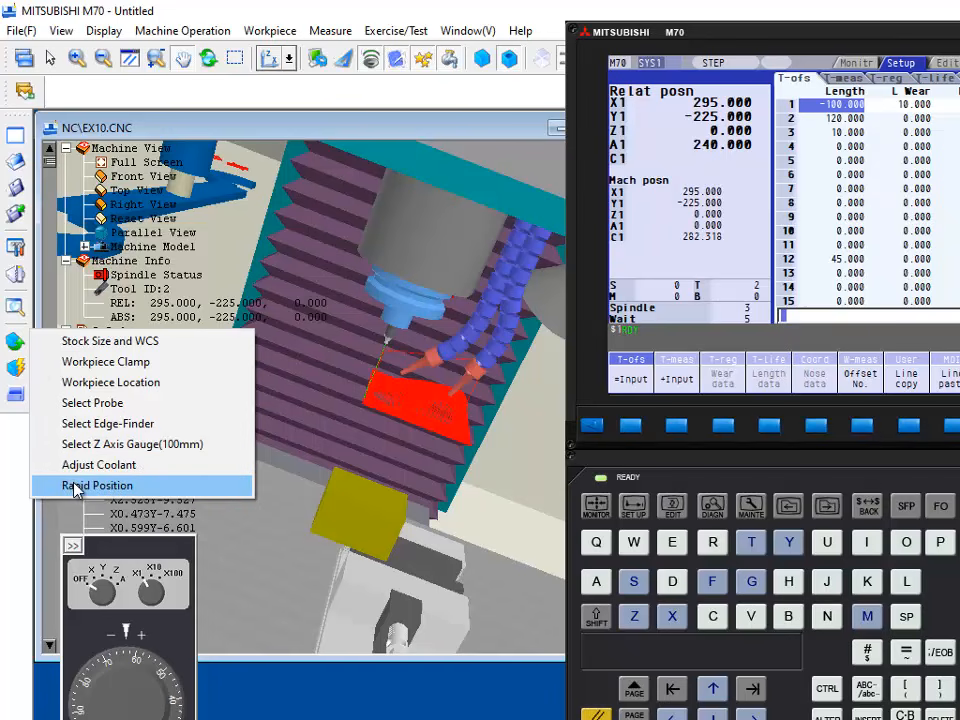
pyautogui.click(75, 486)
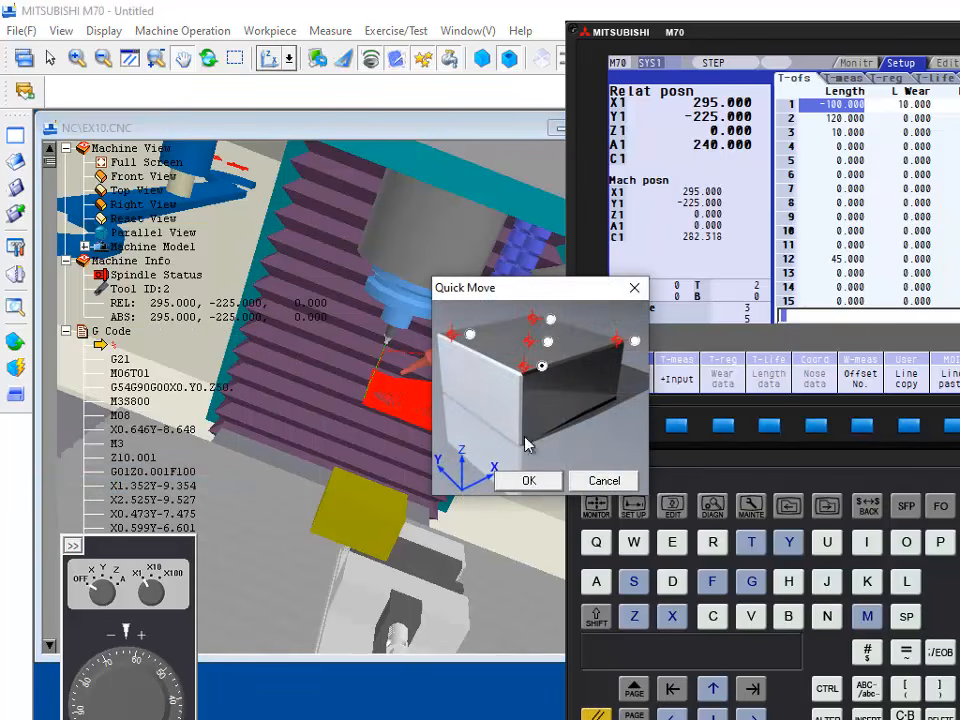
pyautogui.click(528, 482)
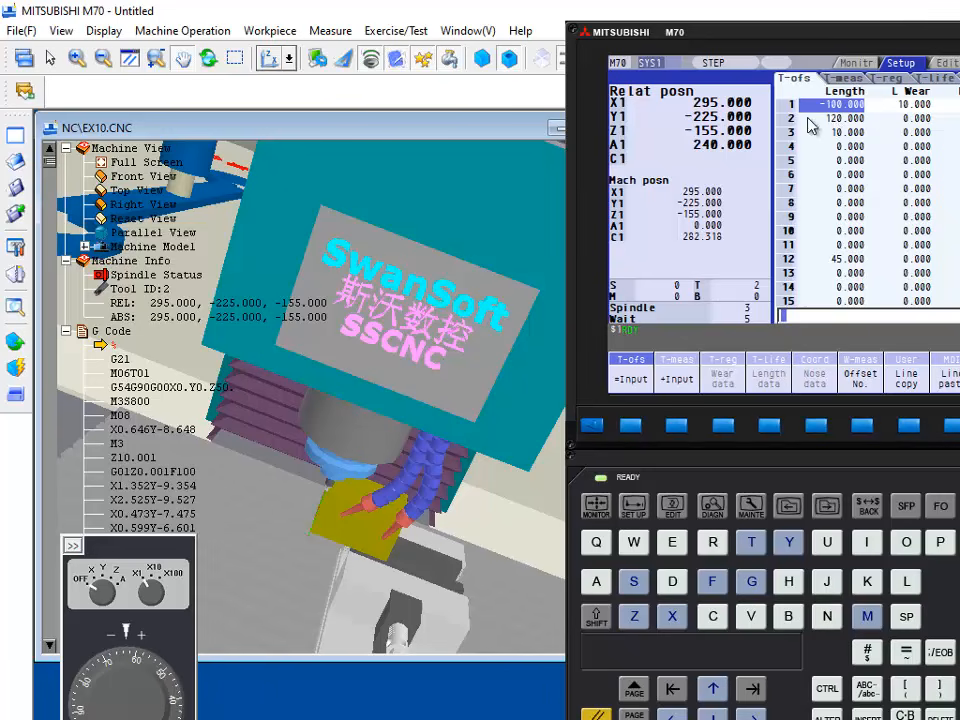
# Step: Set the length of tool offset 2 to -155
pyautogui.click(715, 717)
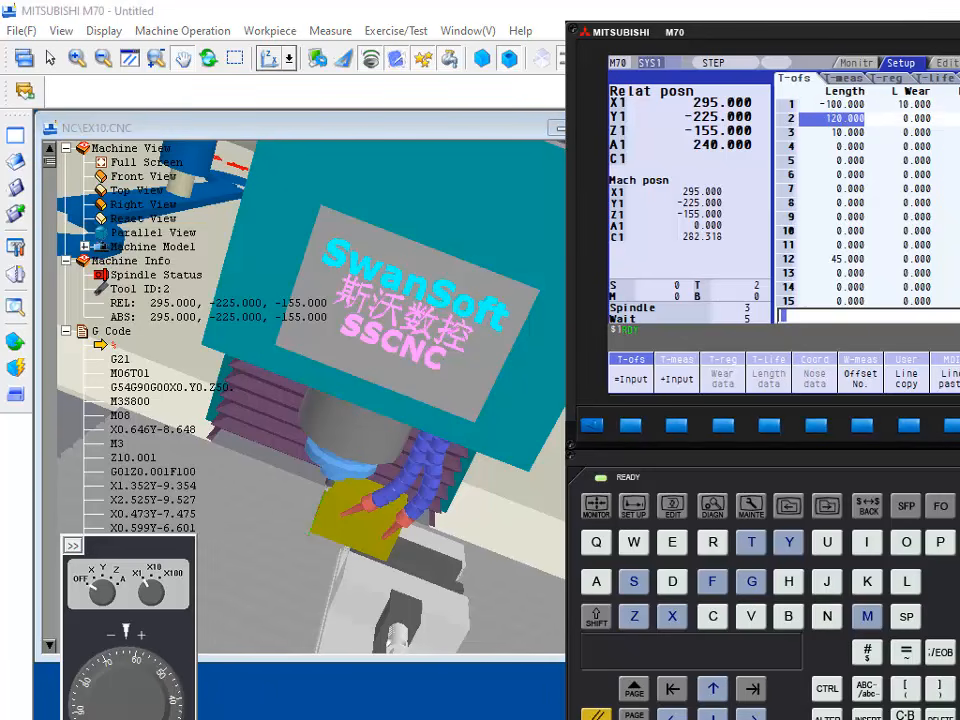
pyautogui.write('-155.')
pyautogui.click(630, 425)
# Step: Switch to Notepad to check the 2627 program, then return to the simulator's control panel
pyautogui.moveTo(890, 35); pyautogui.dragTo(548, 65)
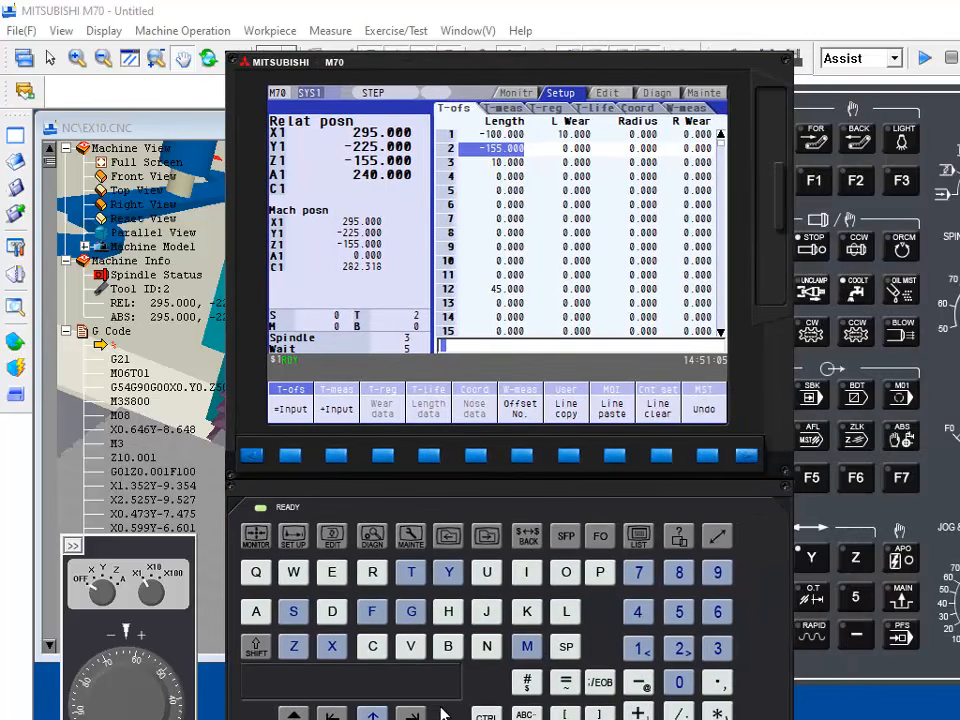
pyautogui.hotkey('alt', 'Tab')
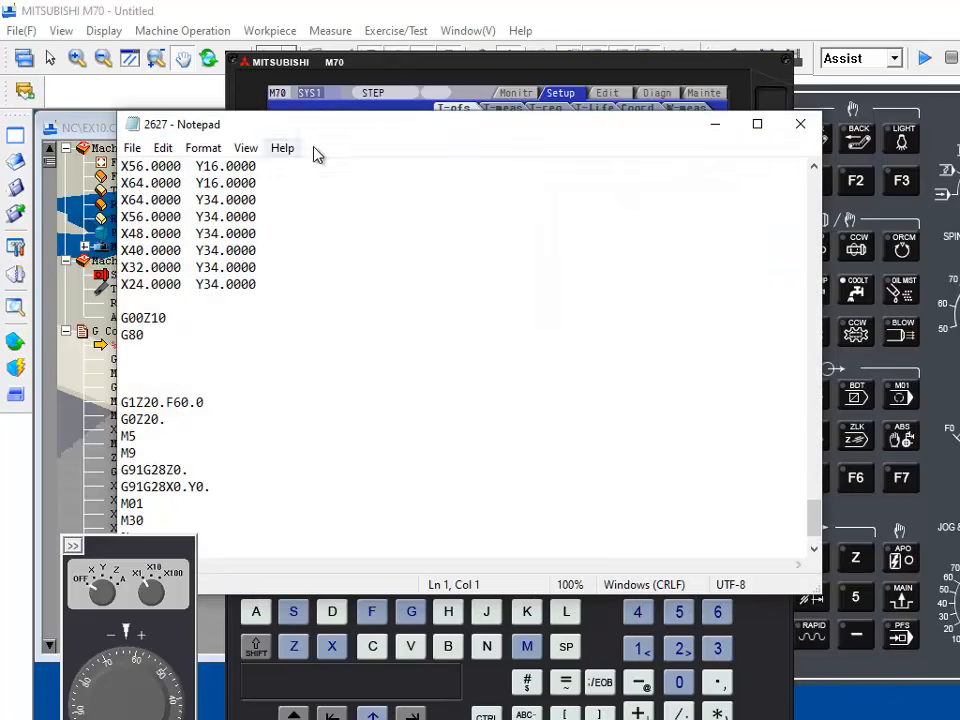
pyautogui.moveTo(343, 128); pyautogui.dragTo(765, 470)
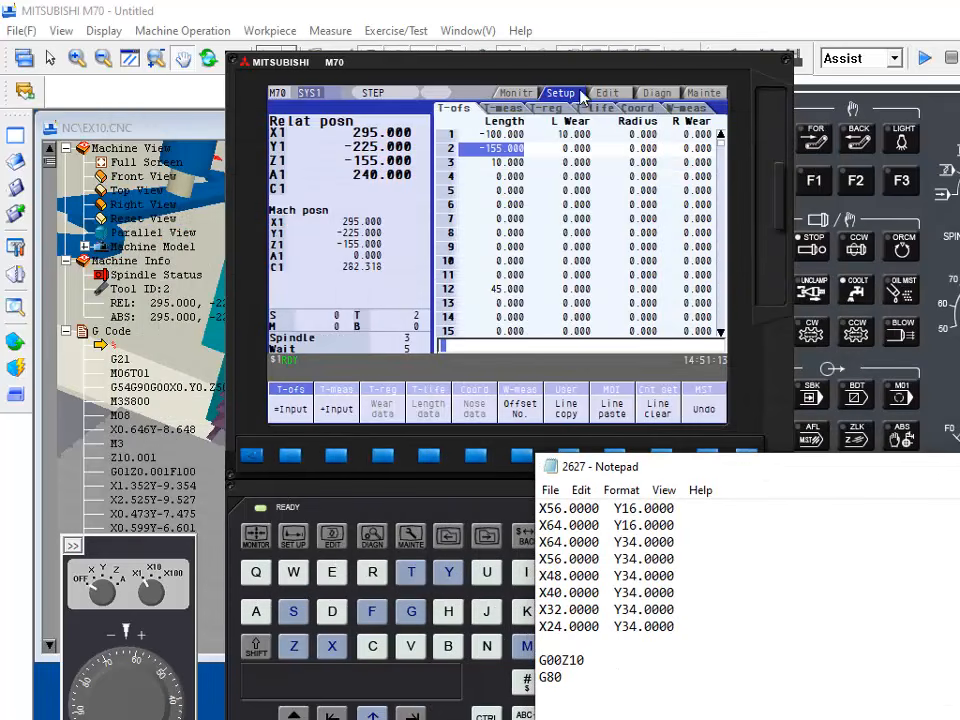
pyautogui.click(590, 56)
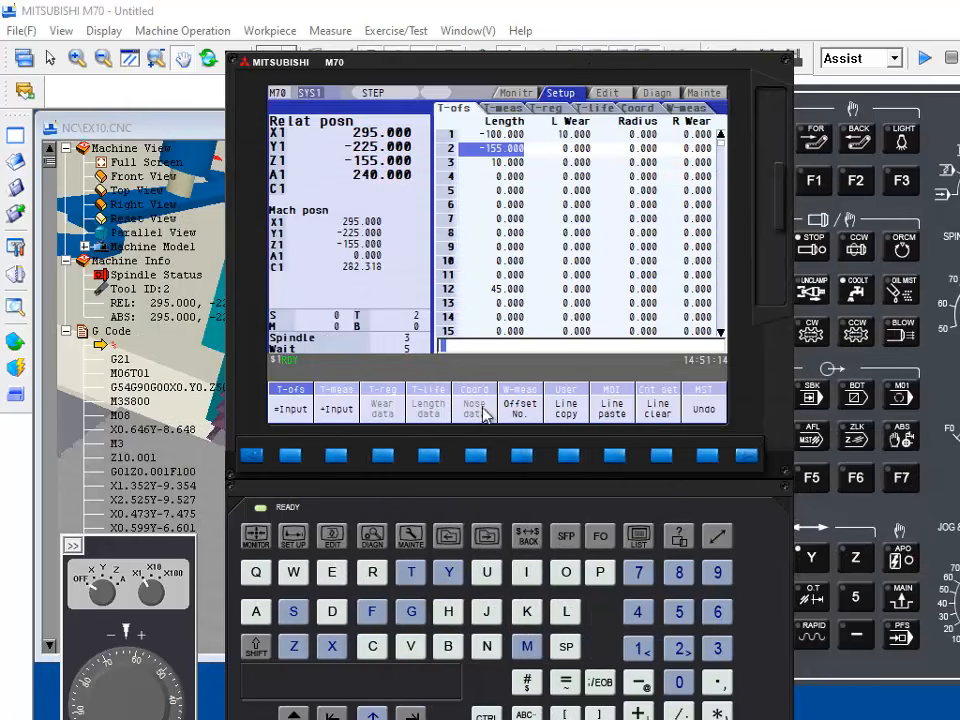
# Step: Create a new program named 2627 in the controller's program memory
pyautogui.click(337, 541)
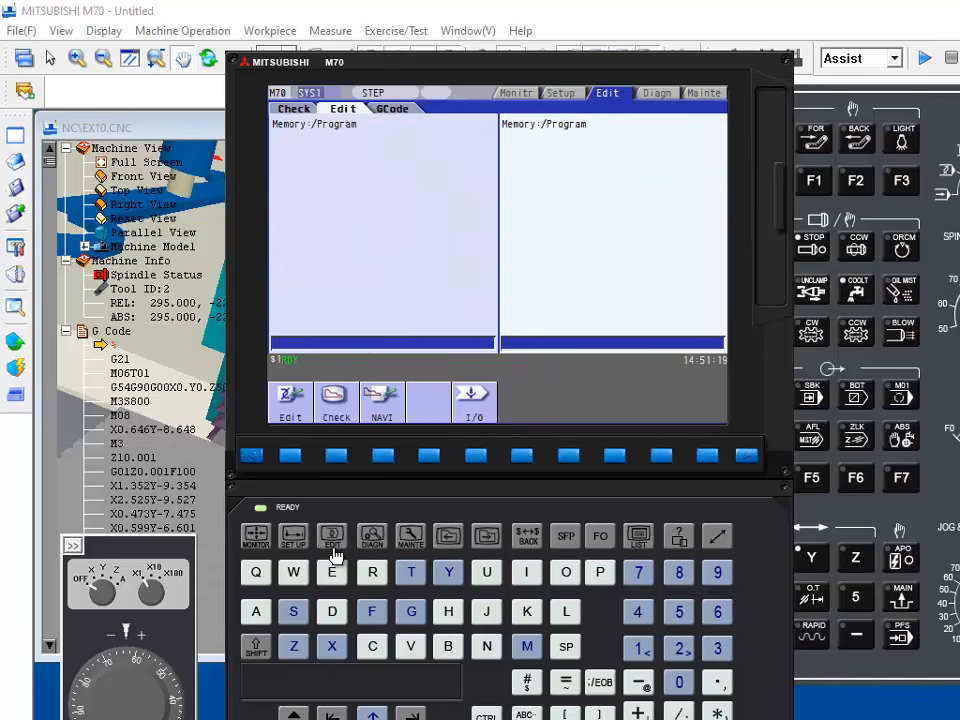
pyautogui.click(291, 458)
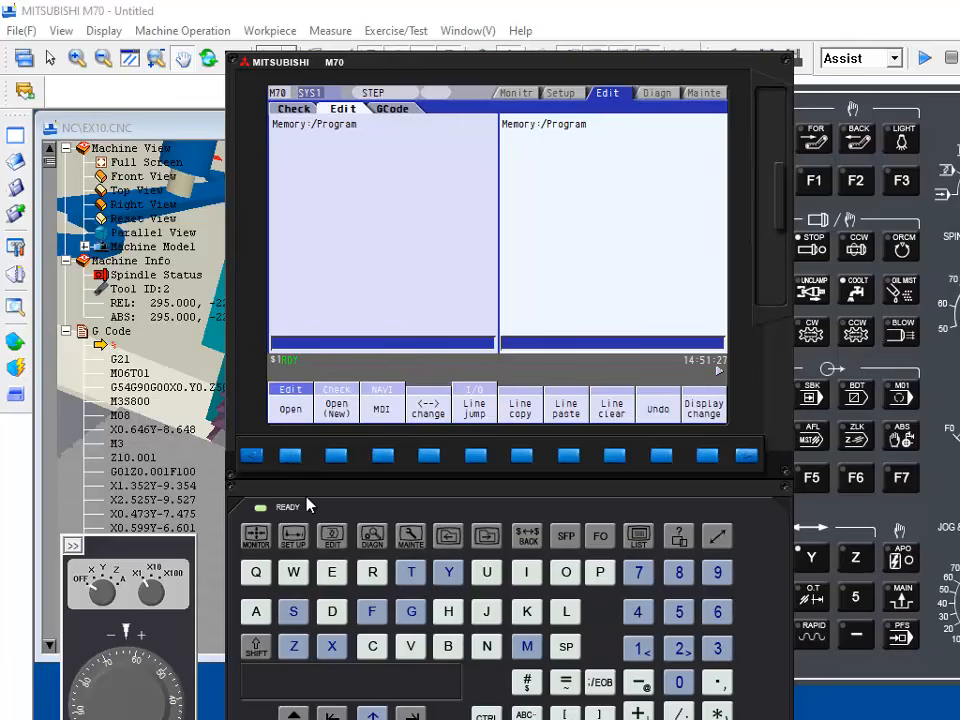
pyautogui.click(338, 457)
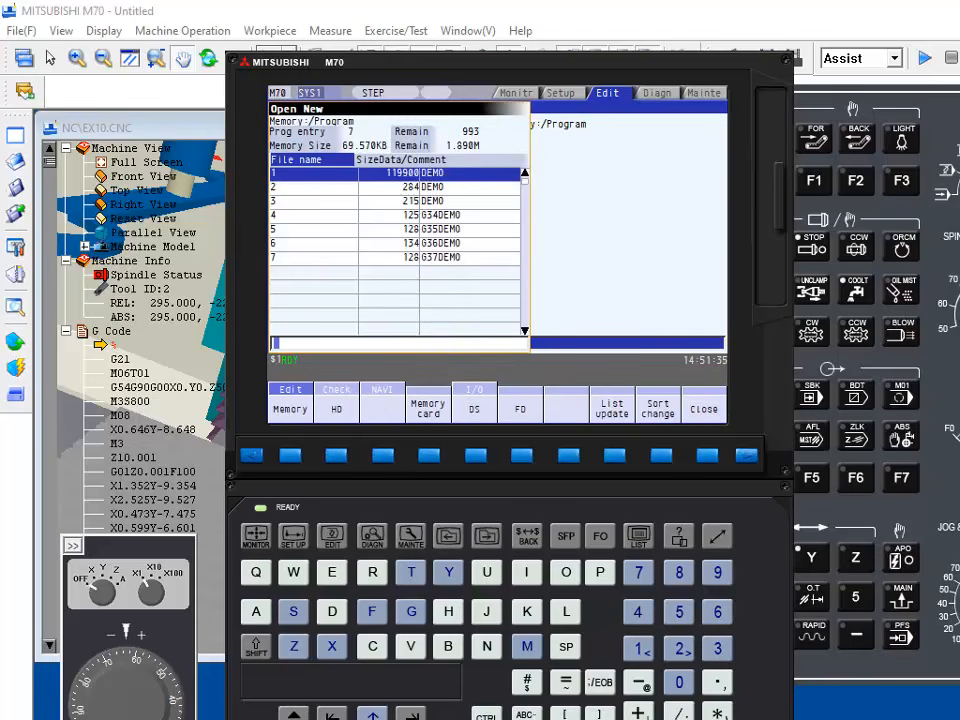
pyautogui.press('Down')
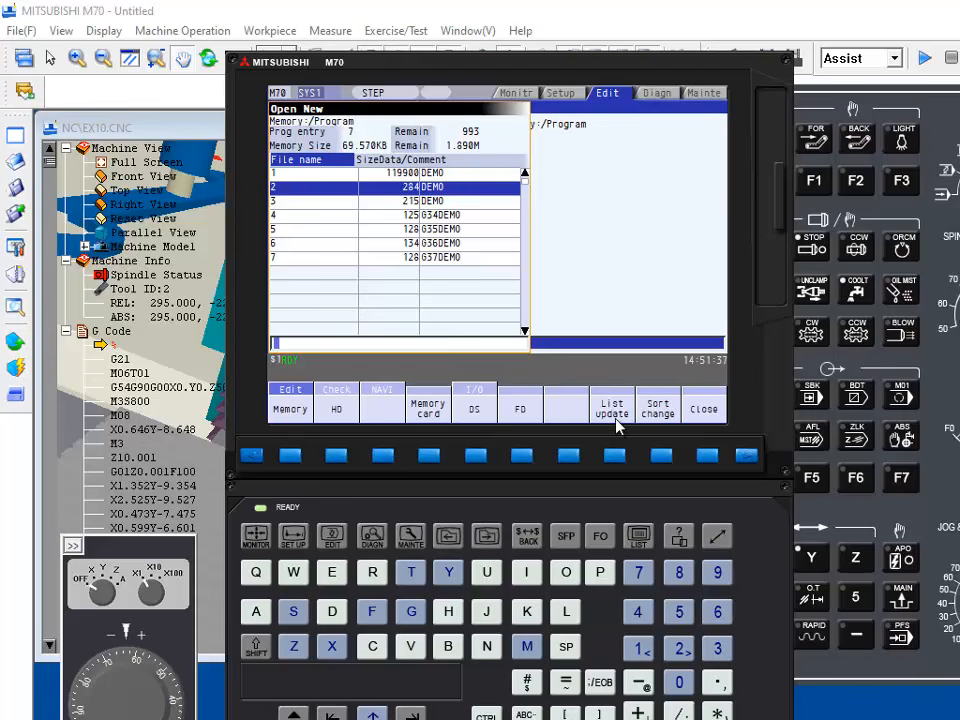
pyautogui.moveTo(588, 67); pyautogui.dragTo(370, 70)
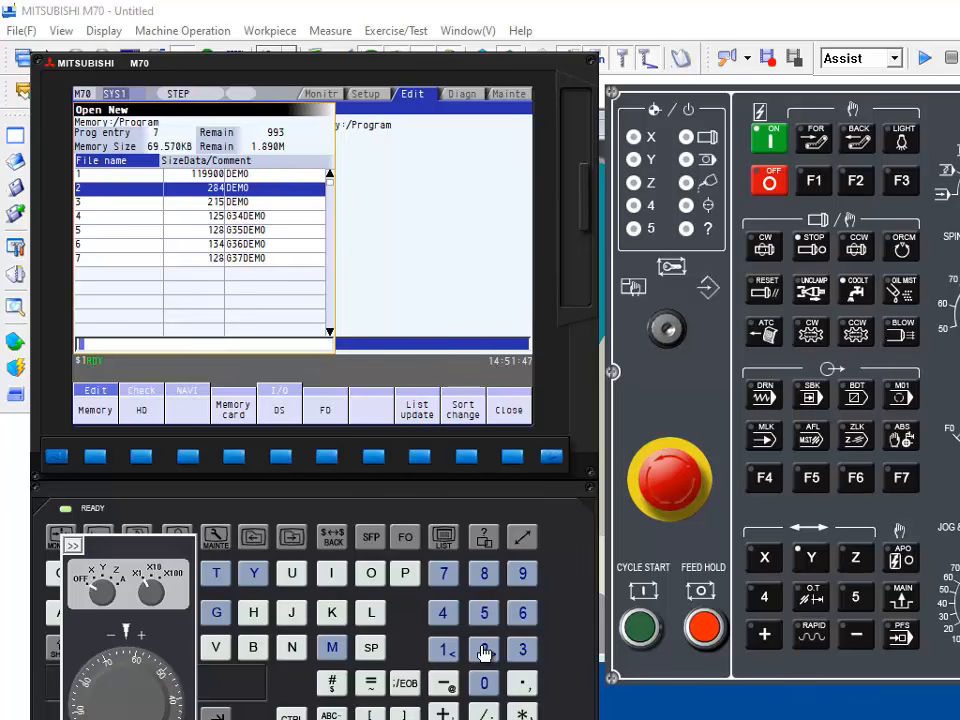
pyautogui.click(485, 652)
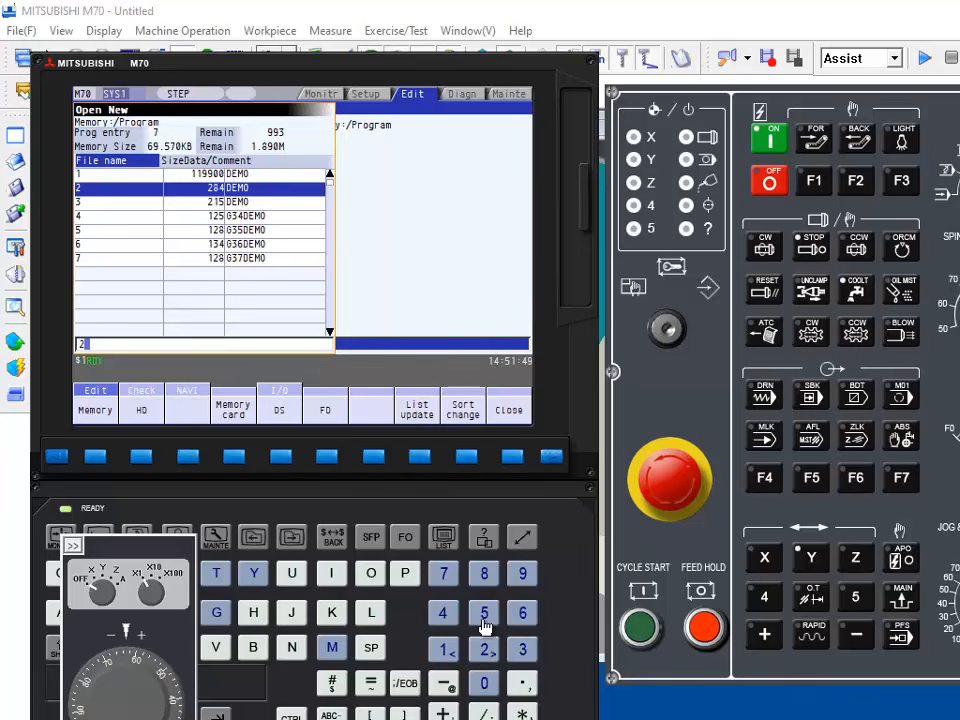
pyautogui.click(522, 612)
pyautogui.click(485, 650)
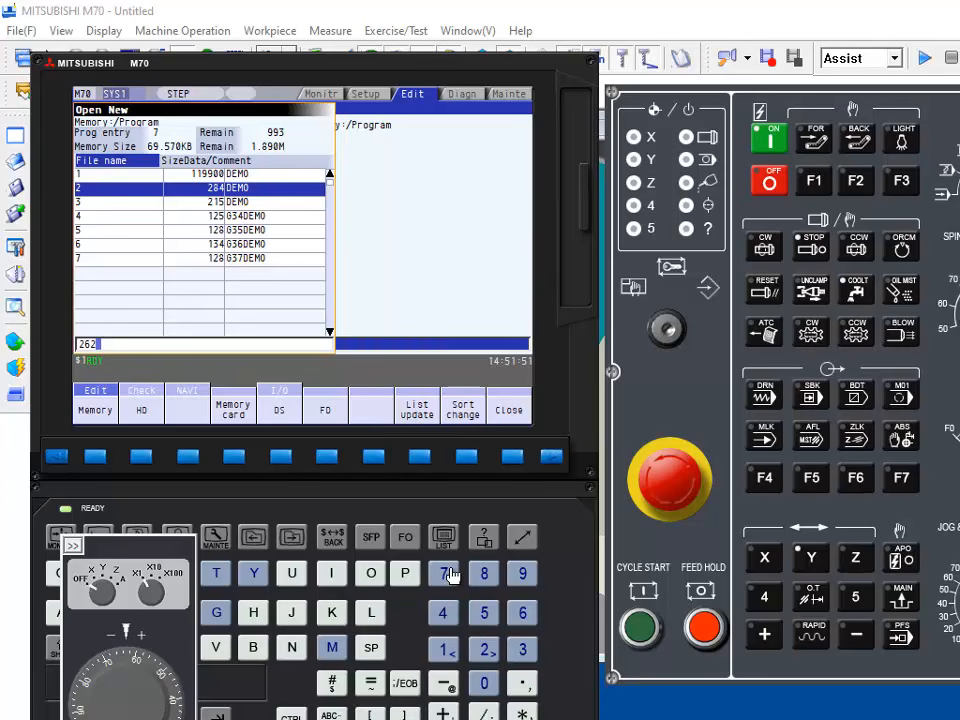
pyautogui.click(443, 573)
pyautogui.press('Return')
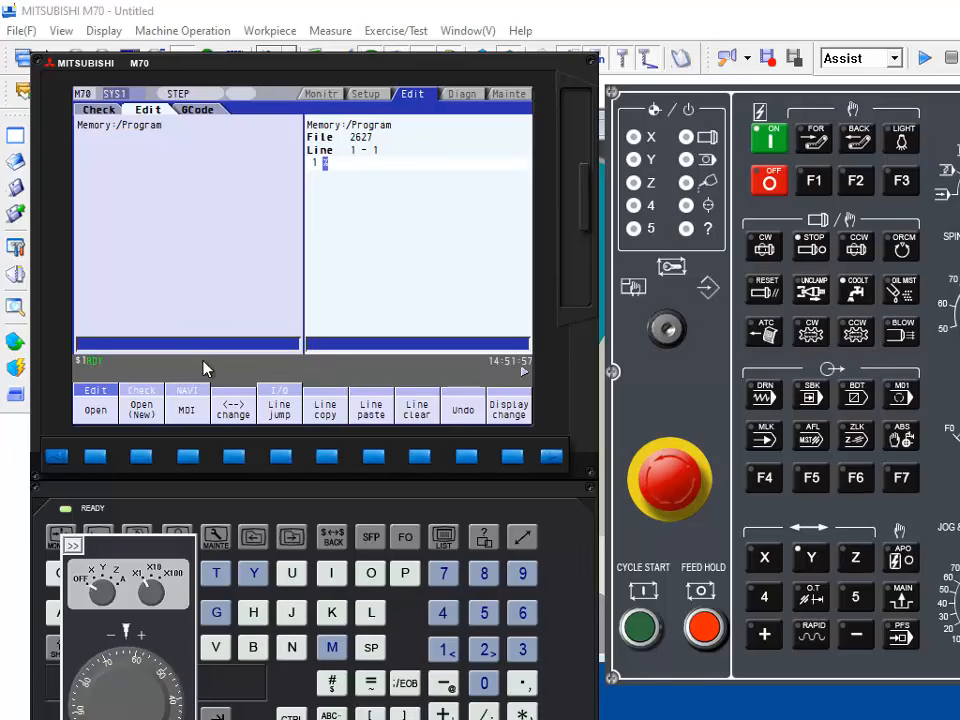
# Step: Open the edit list of stored programs, highlight program 2627, and move the handwheel panel clear of the keyboard
pyautogui.click(96, 459)
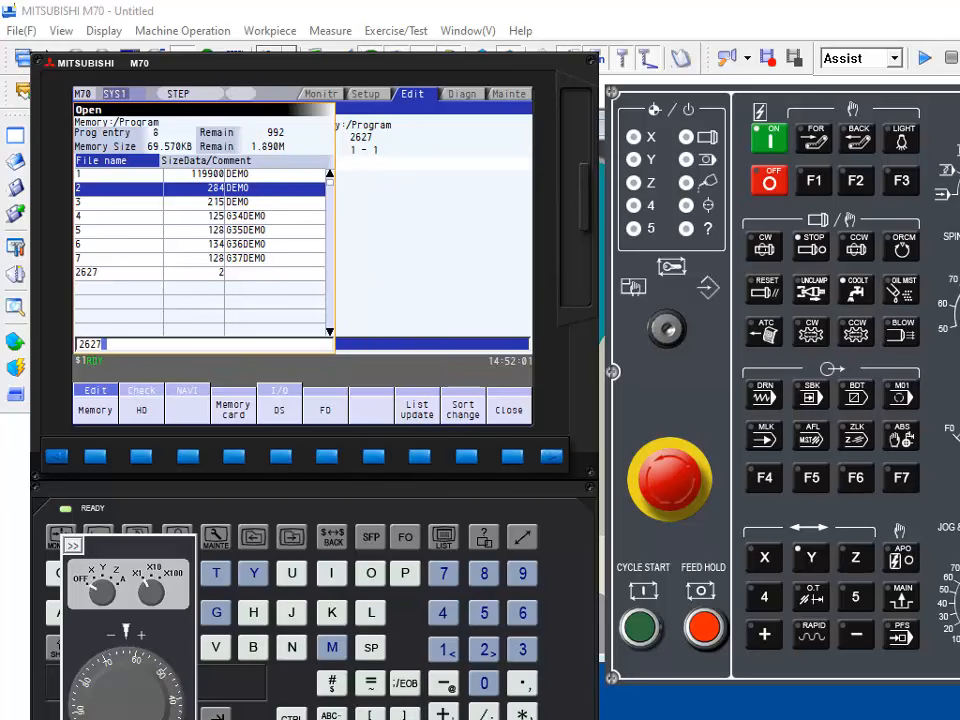
pyautogui.moveTo(129, 553); pyautogui.dragTo(29, 504)
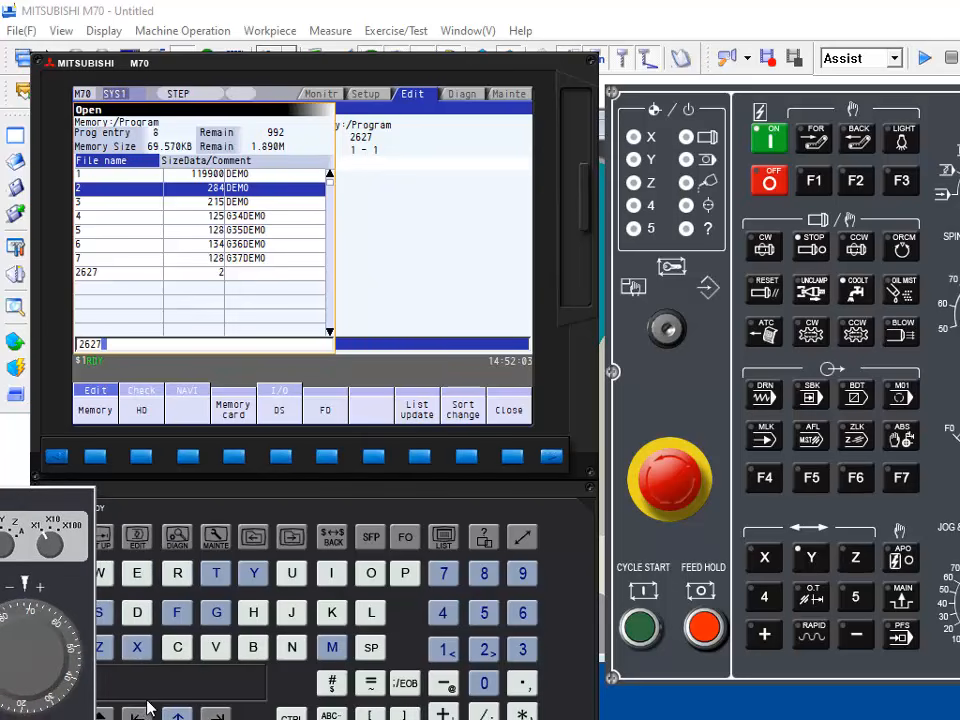
pyautogui.press('Down')
pyautogui.press('Down')
pyautogui.press('Down')
pyautogui.press('Down')
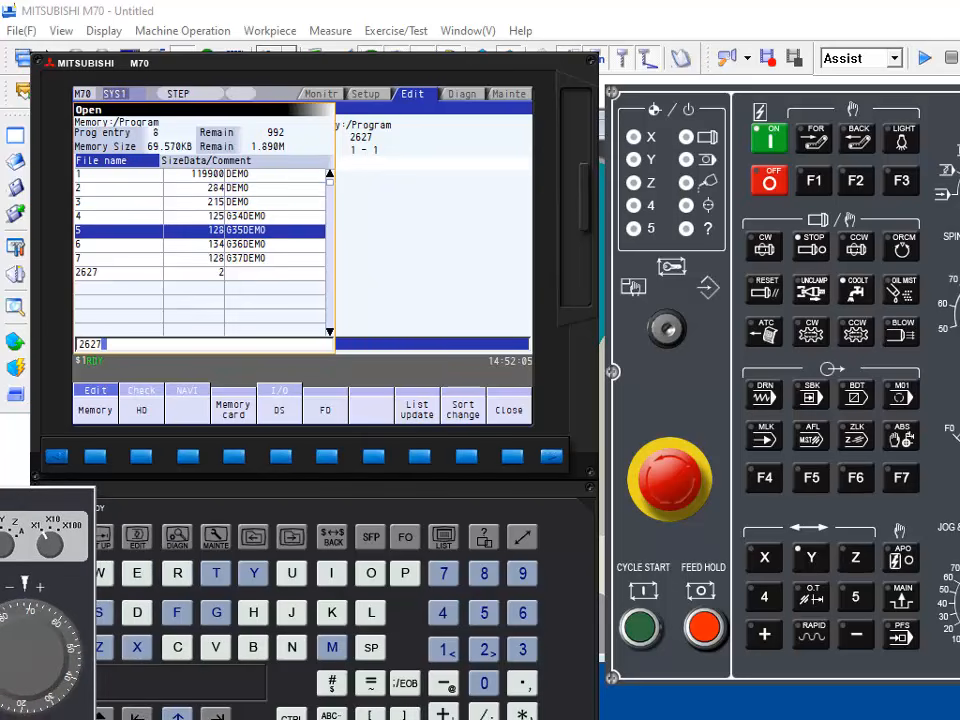
pyautogui.press('Down')
pyautogui.press('Down')
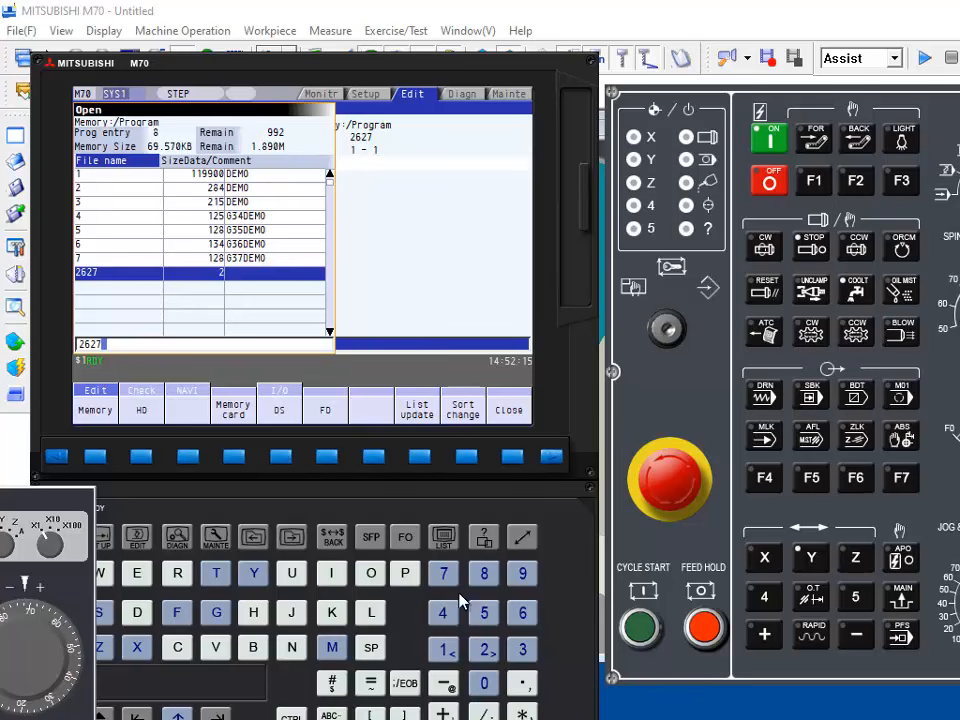
pyautogui.moveTo(656, 719)
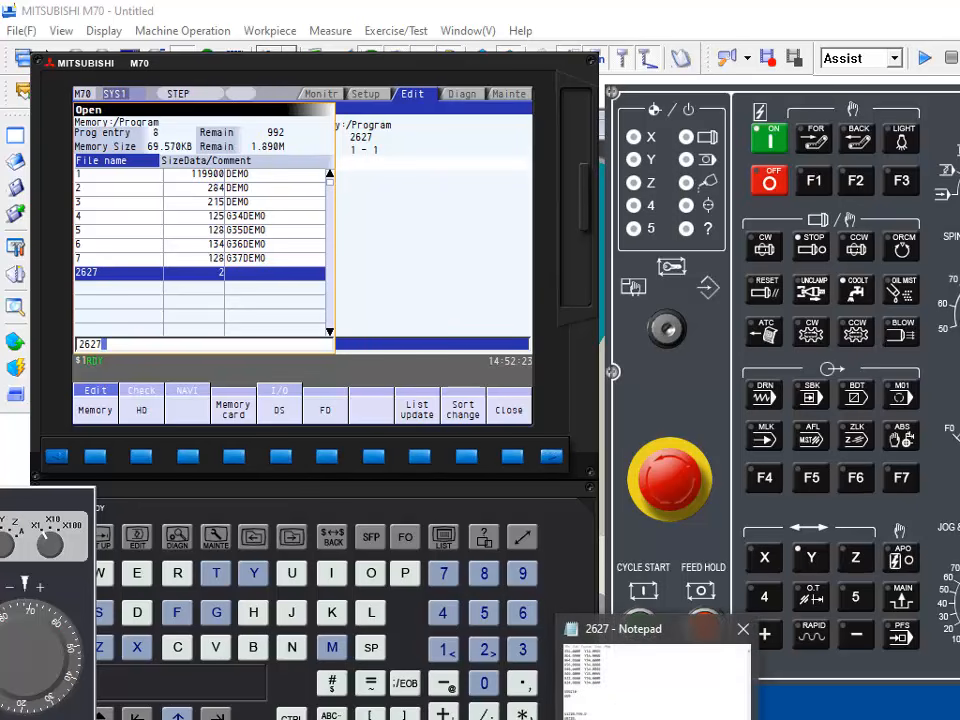
pyautogui.moveTo(598, 698)
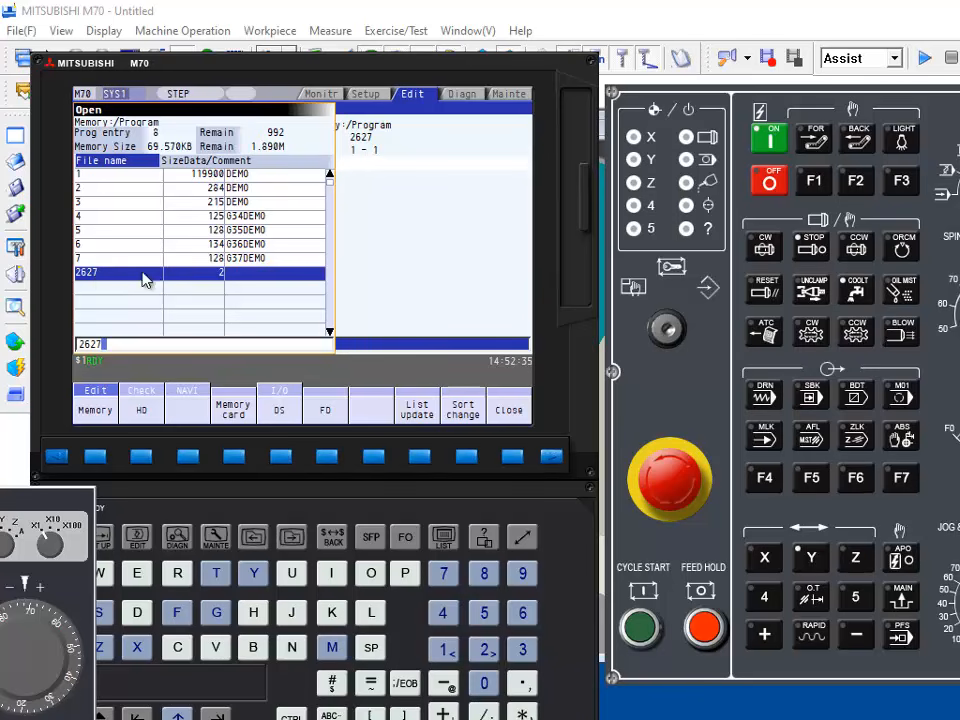
# Step: Start opening a file, agree to save the current one, and show all file types
pyautogui.click(17, 31)
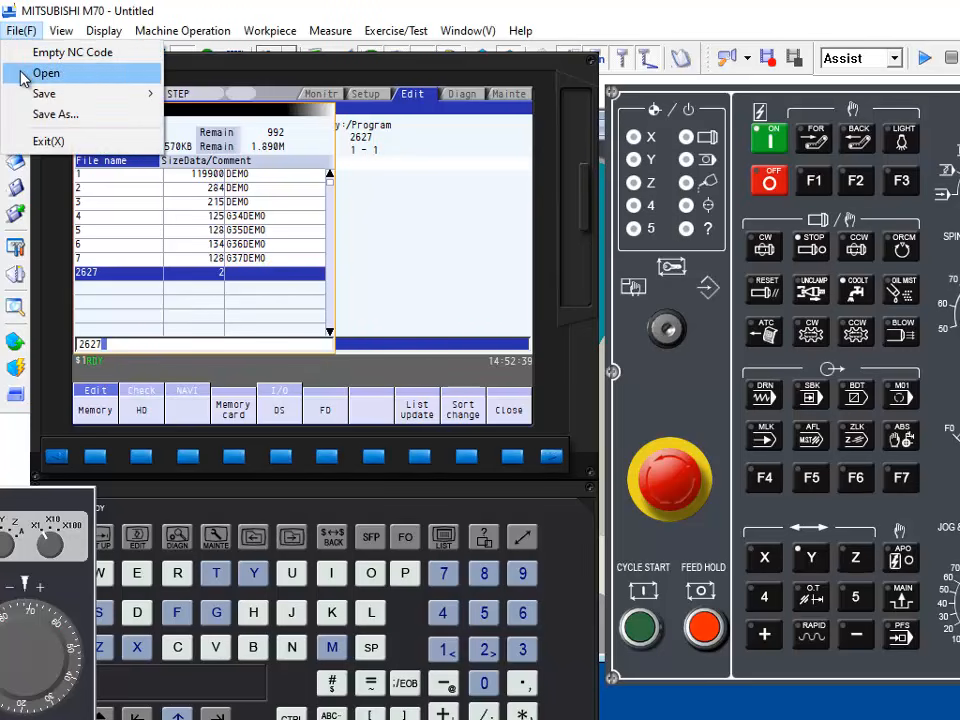
pyautogui.click(24, 76)
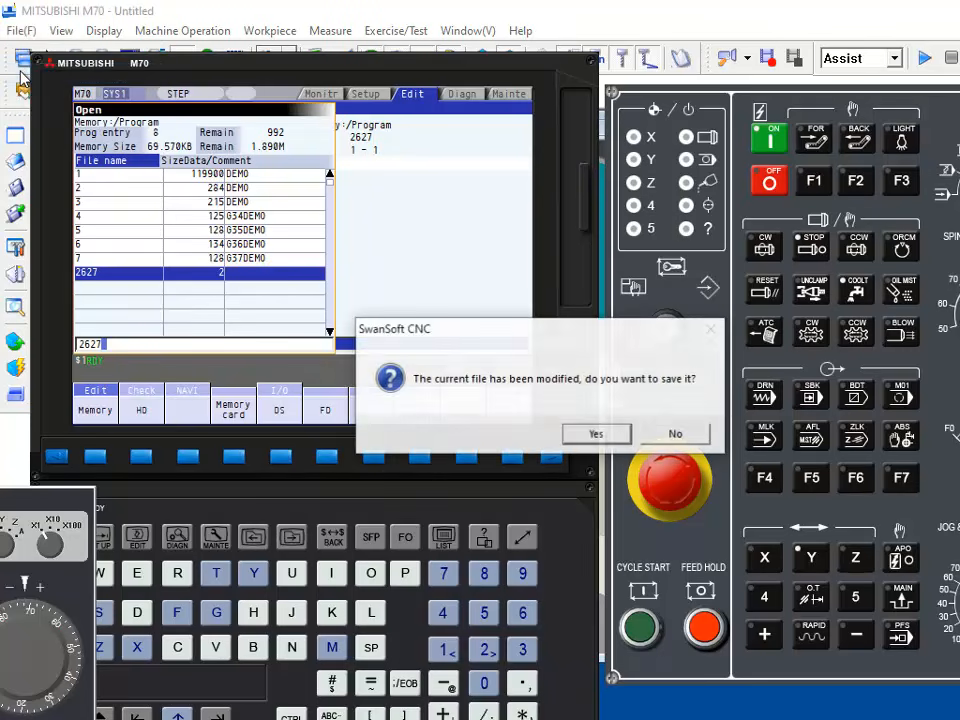
pyautogui.click(593, 436)
pyautogui.click(525, 447)
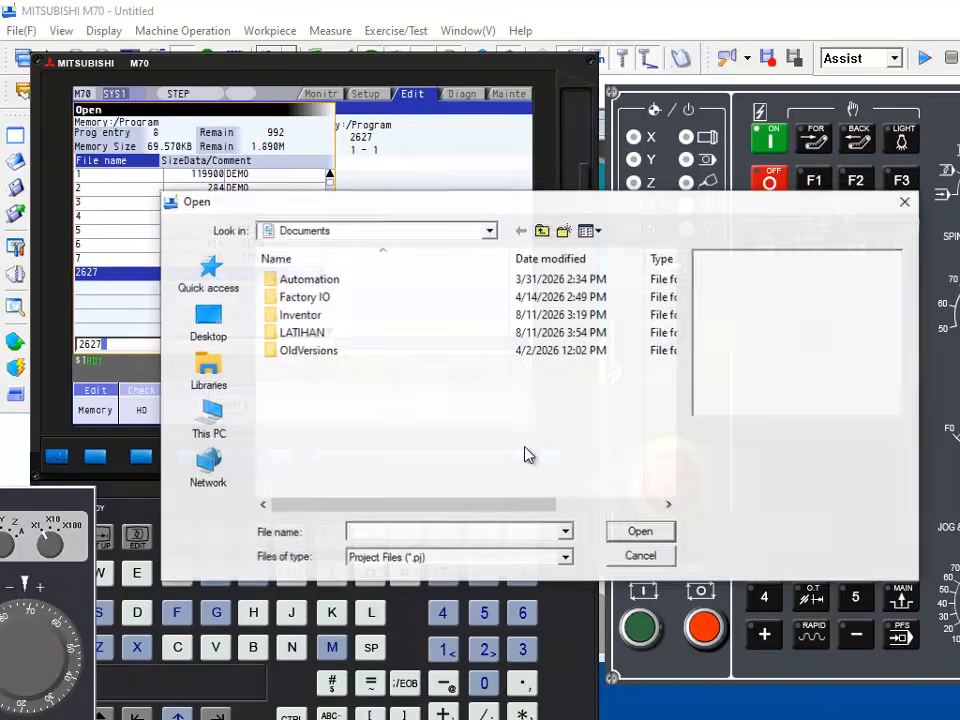
pyautogui.click(565, 557)
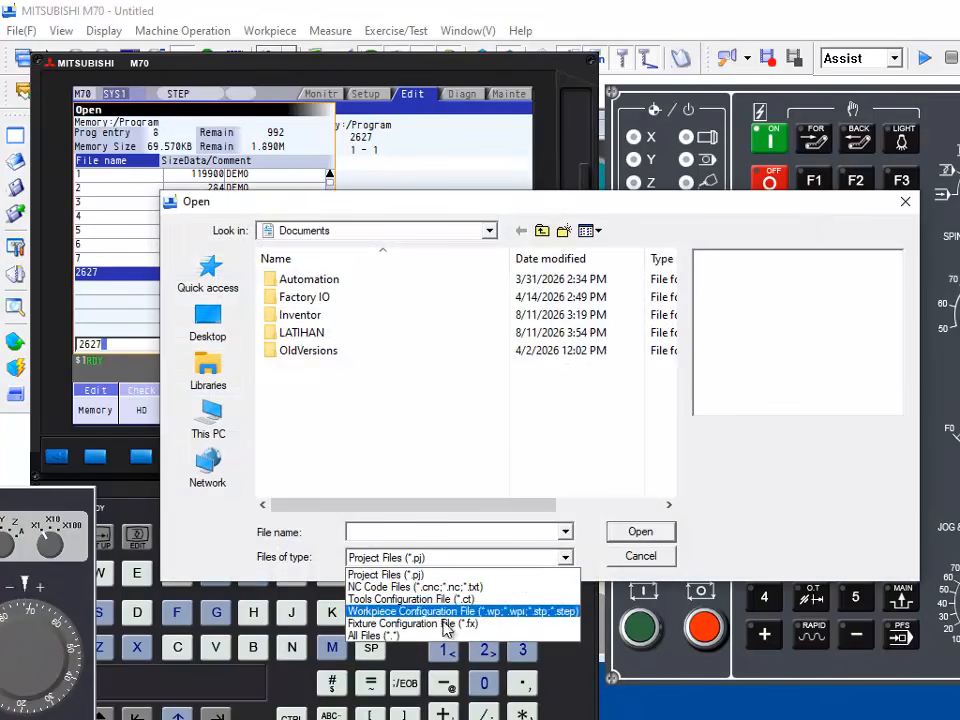
pyautogui.click(375, 635)
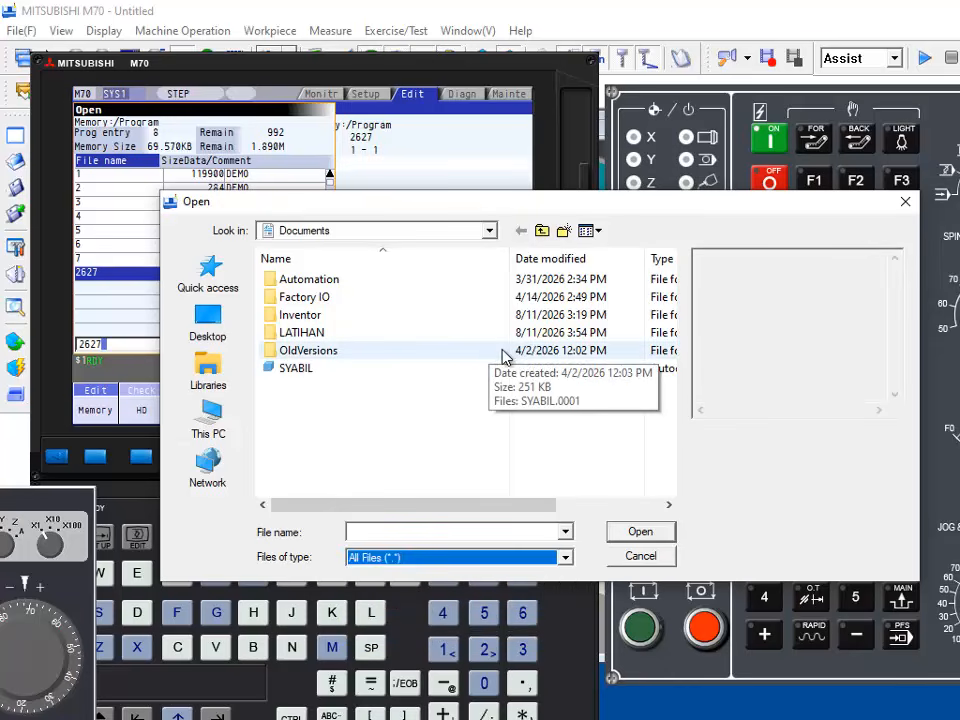
# Step: Load the 2627 text file from the cnc folder in SESI 1(2026-2027) on the KINGSTON (F:) drive
pyautogui.click(209, 420)
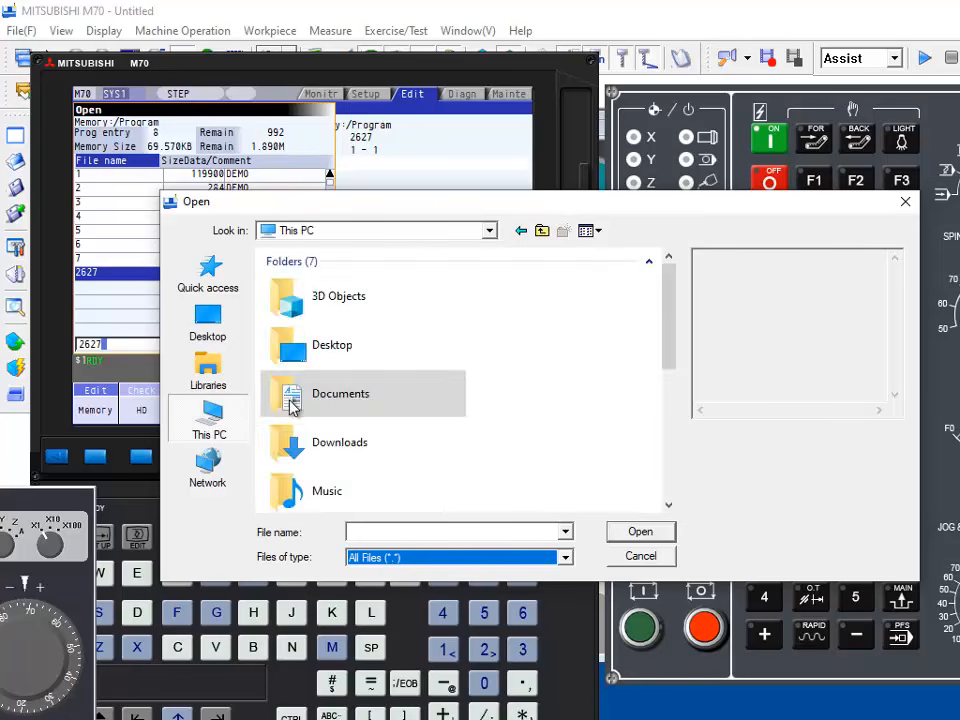
pyautogui.scroll(-5, 392, 443)
pyautogui.click(384, 486)
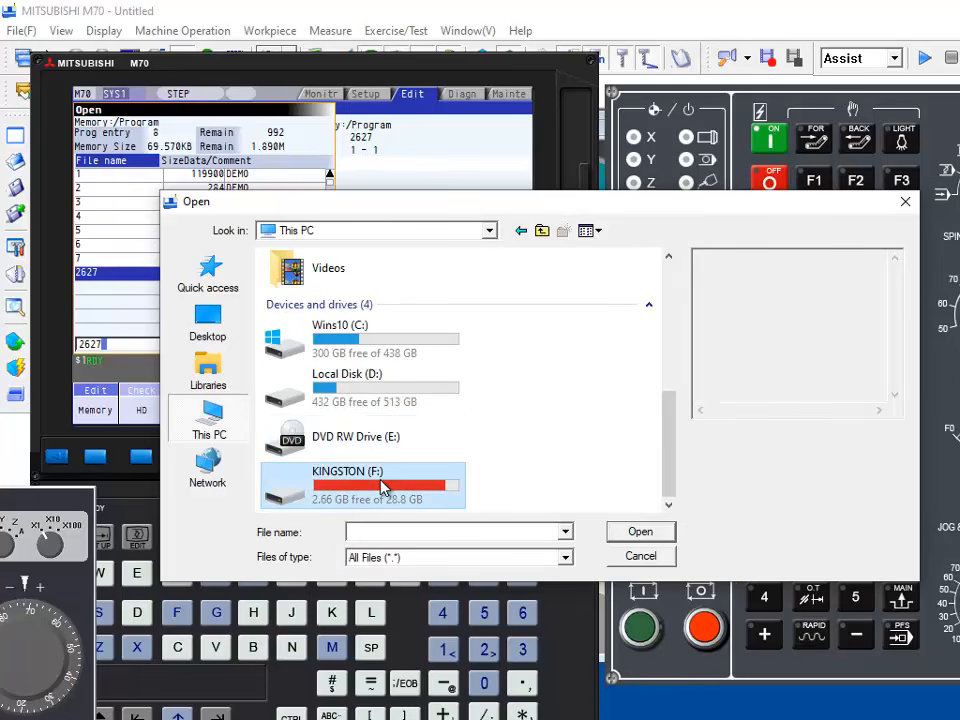
pyautogui.doubleClick(384, 486)
pyautogui.scroll(-8, 390, 380)
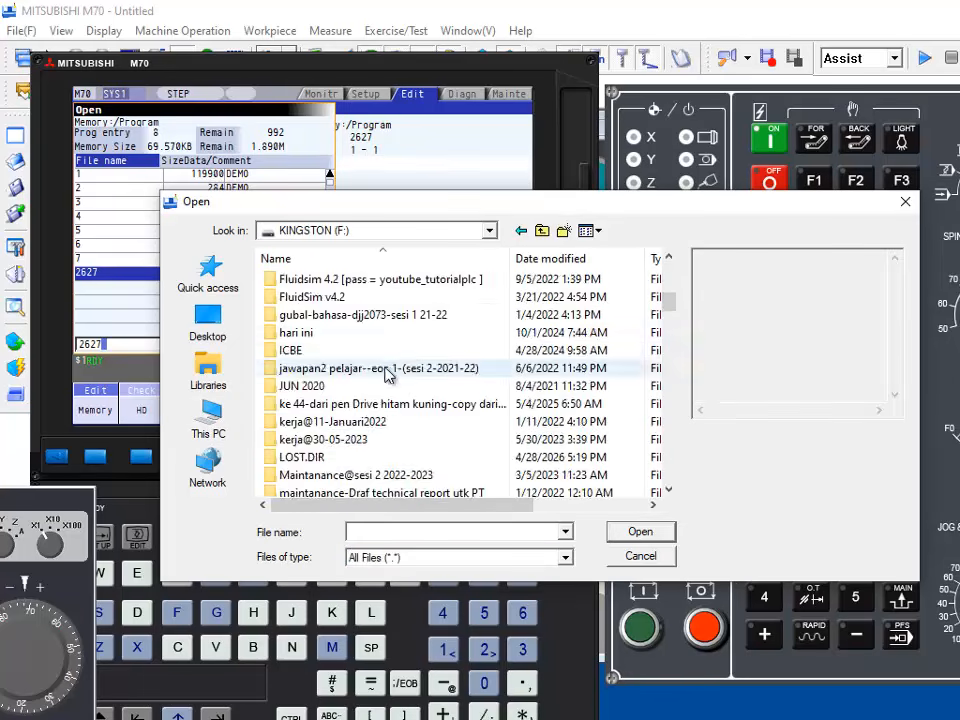
pyautogui.scroll(-5, 388, 398)
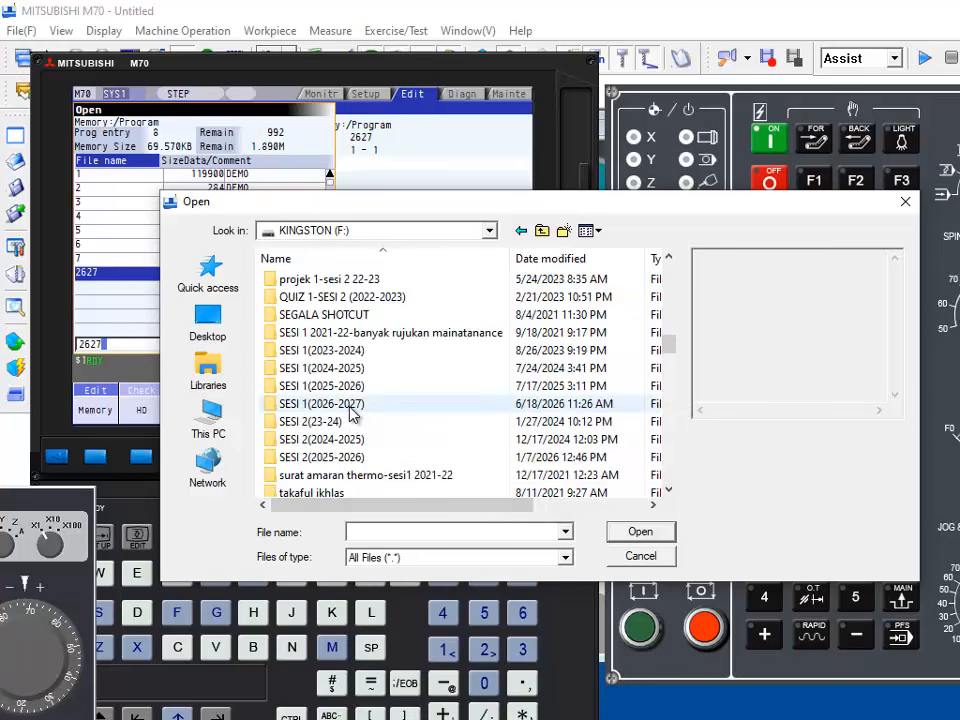
pyautogui.click(351, 405)
pyautogui.doubleClick(350, 405)
pyautogui.doubleClick(326, 283)
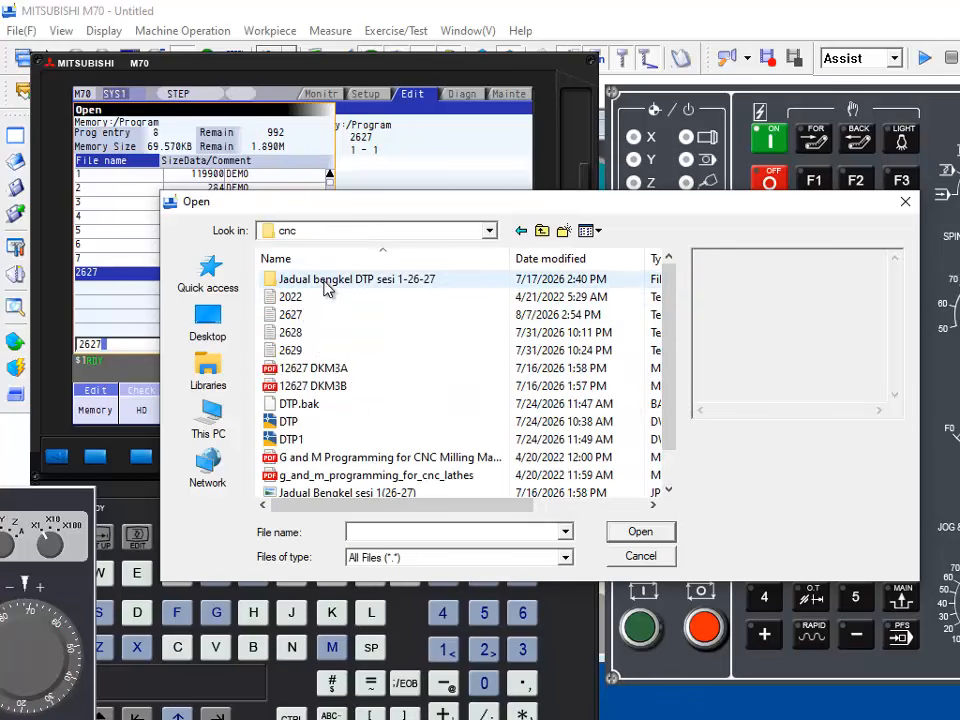
pyautogui.doubleClick(306, 318)
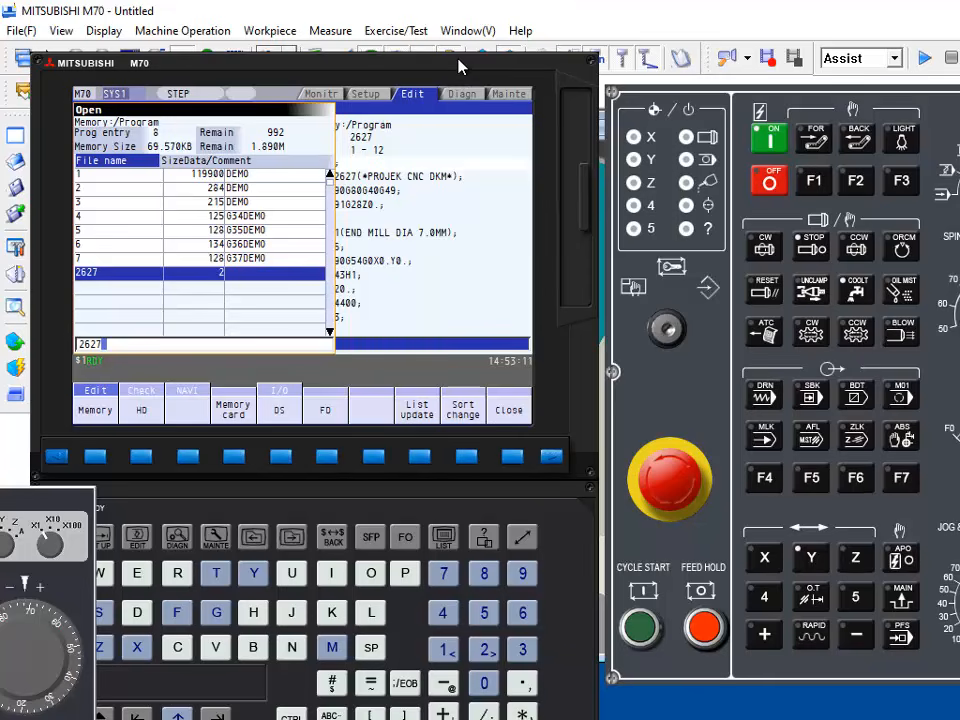
# Step: Use the monitor screen's operation search to select program 2627 from memory for running
pyautogui.moveTo(459, 66); pyautogui.dragTo(724, 47)
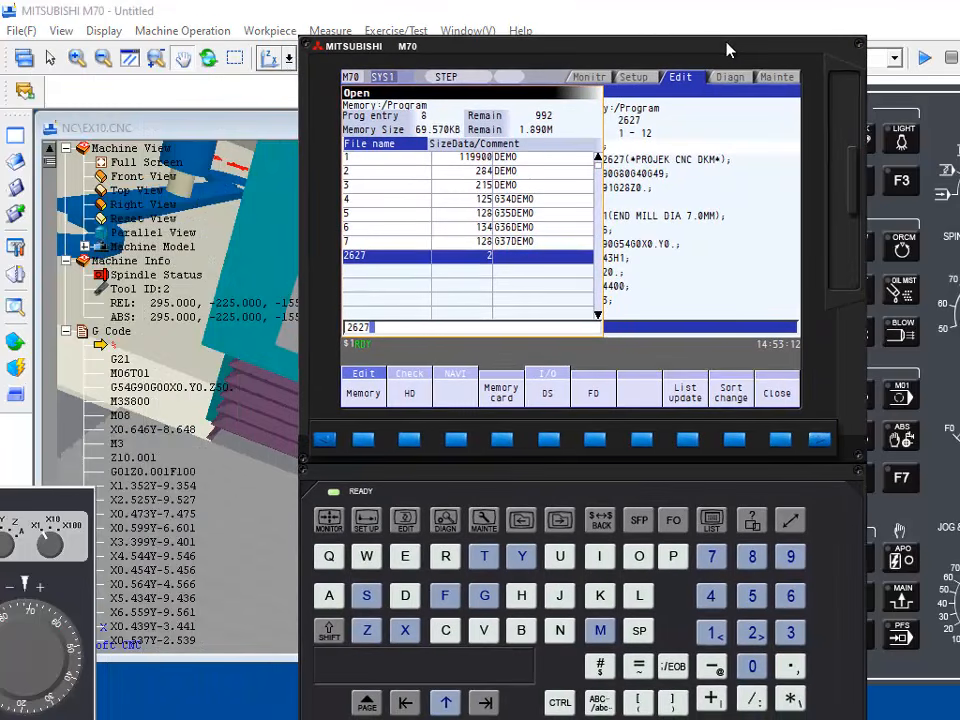
pyautogui.click(330, 524)
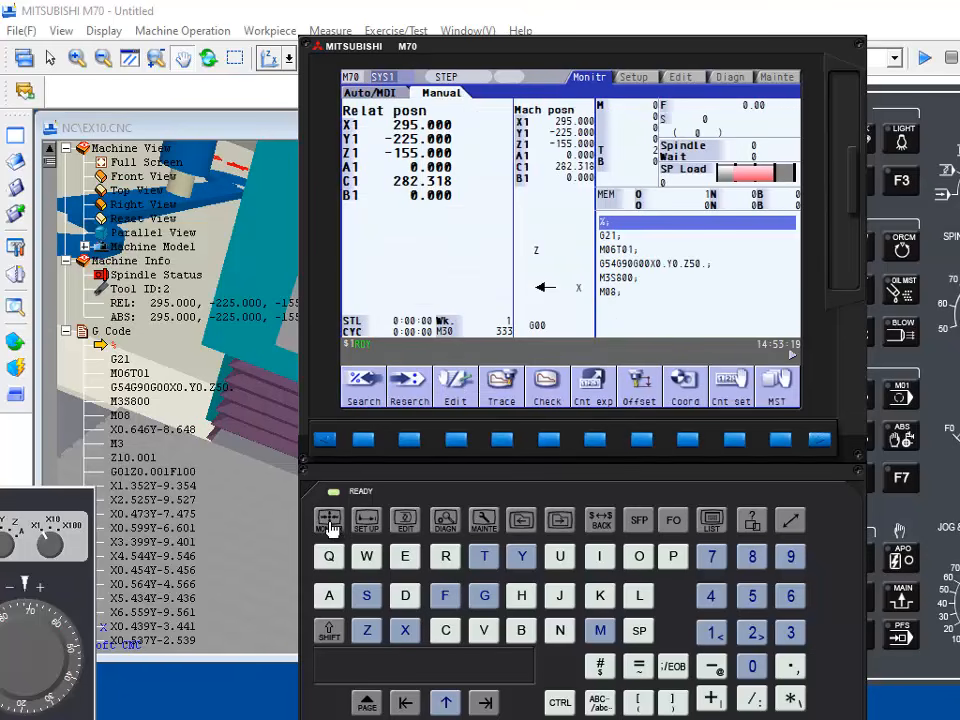
pyautogui.click(363, 440)
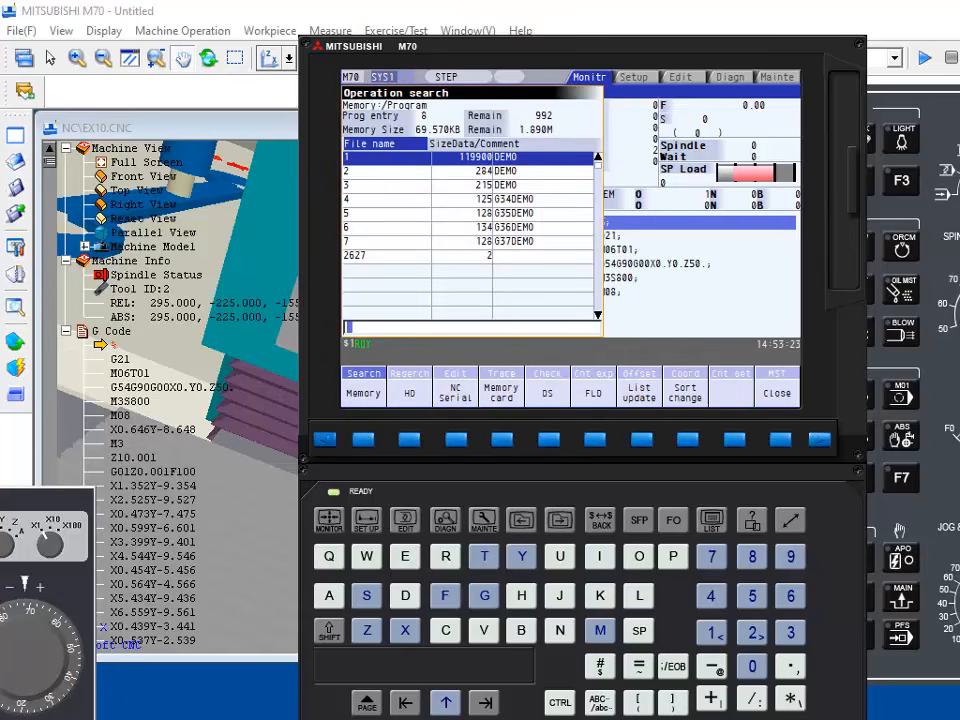
pyautogui.press('Down')
pyautogui.press('Down')
pyautogui.press('Down')
pyautogui.press('Down')
pyautogui.press('Down')
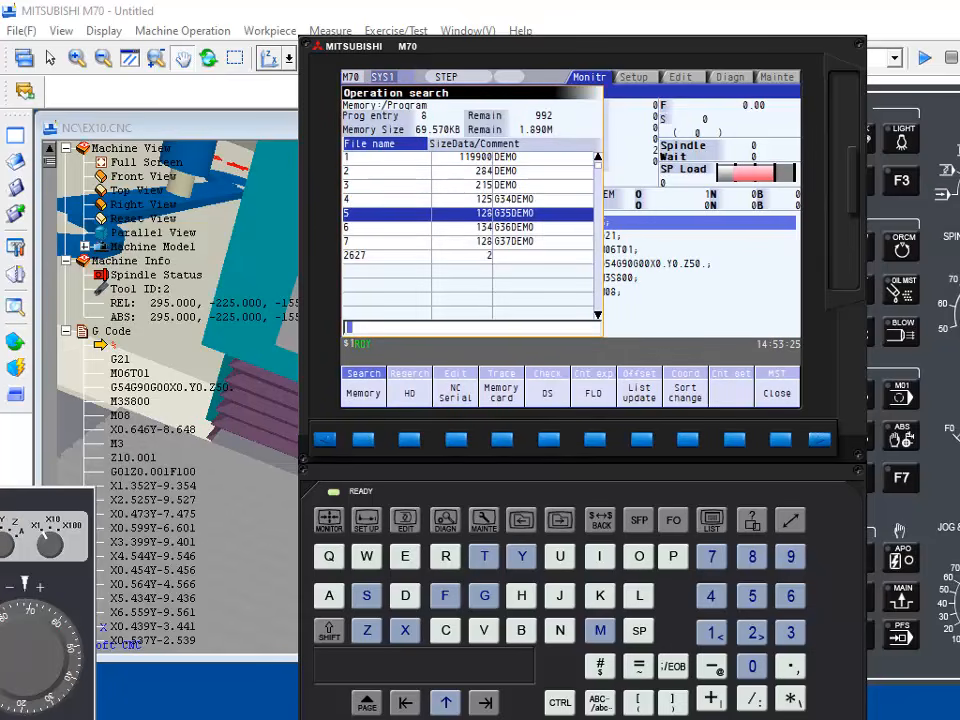
pyautogui.press('Down')
pyautogui.press('Down')
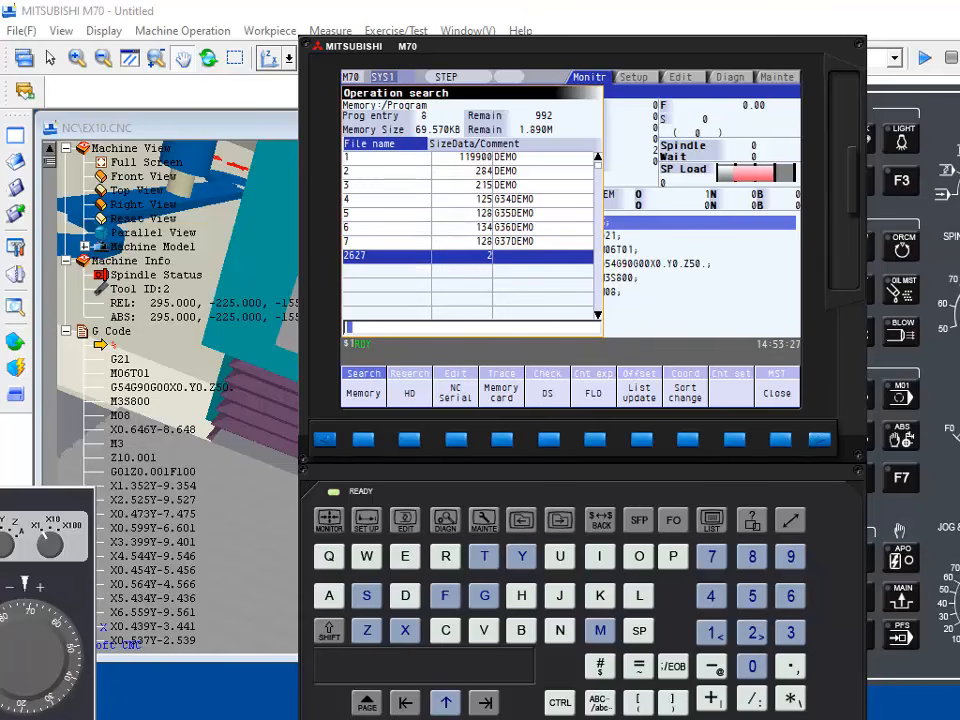
pyautogui.press('Return')
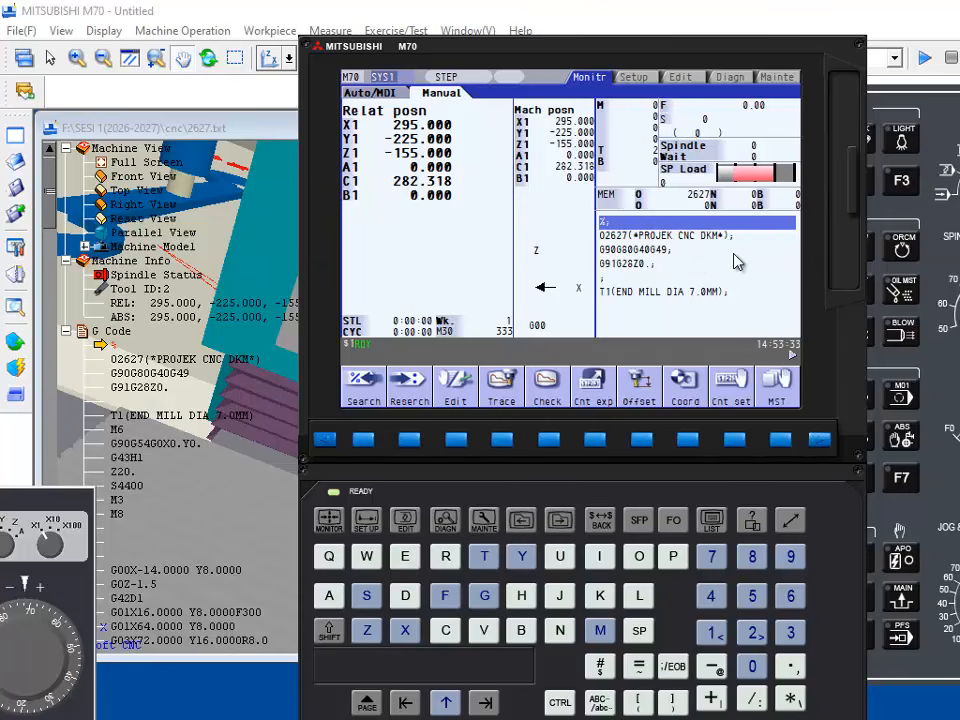
# Step: Switch the machine to memory mode and move the controller display clear of the machine view and operation panel
pyautogui.moveTo(680, 56); pyautogui.dragTo(617, 558)
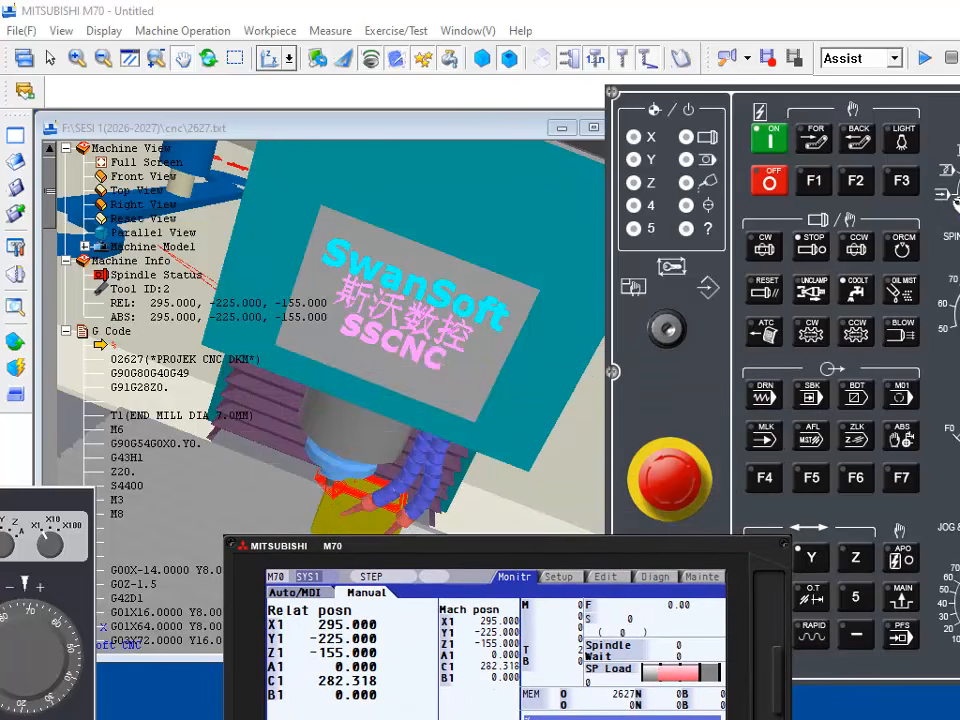
pyautogui.click(946, 196)
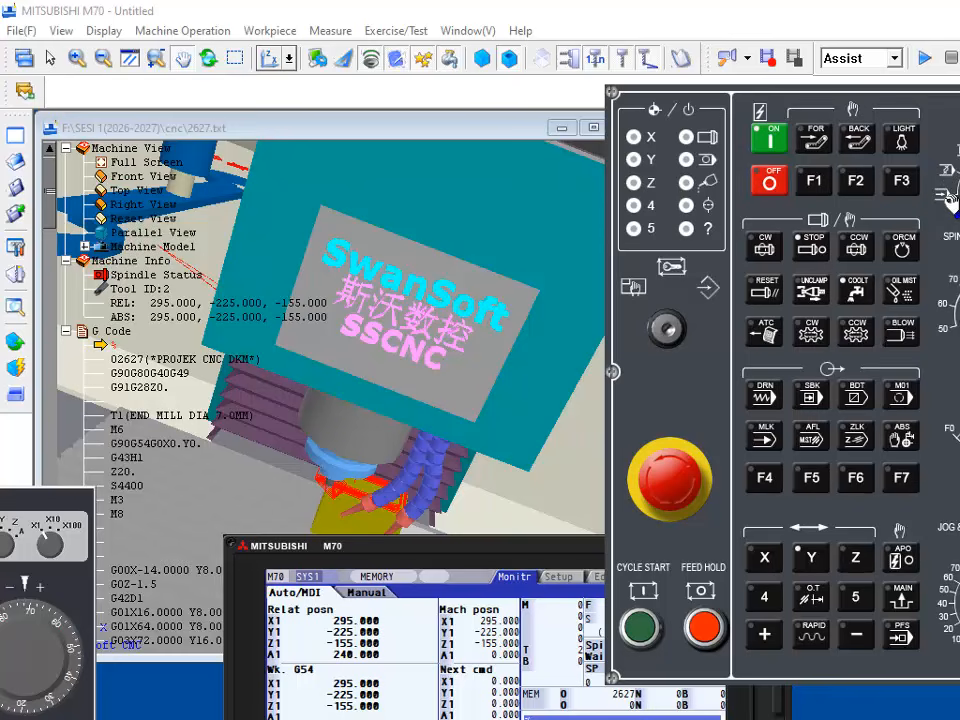
pyautogui.moveTo(517, 552); pyautogui.dragTo(716, 622)
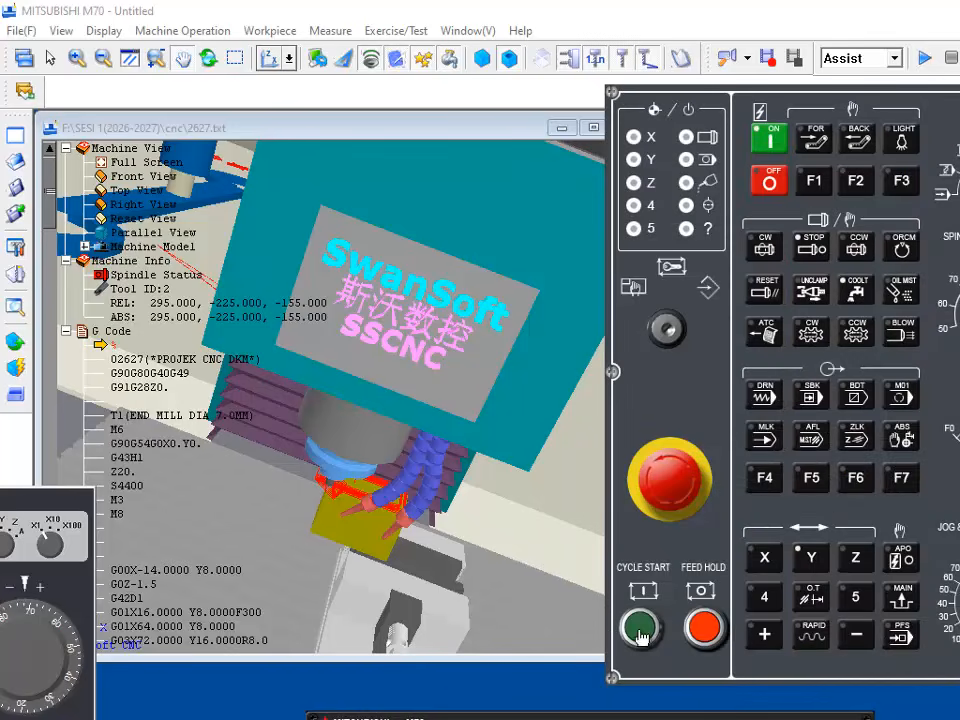
# Step: Close the machine's door and start the cycle of program 2627
pyautogui.click(641, 628)
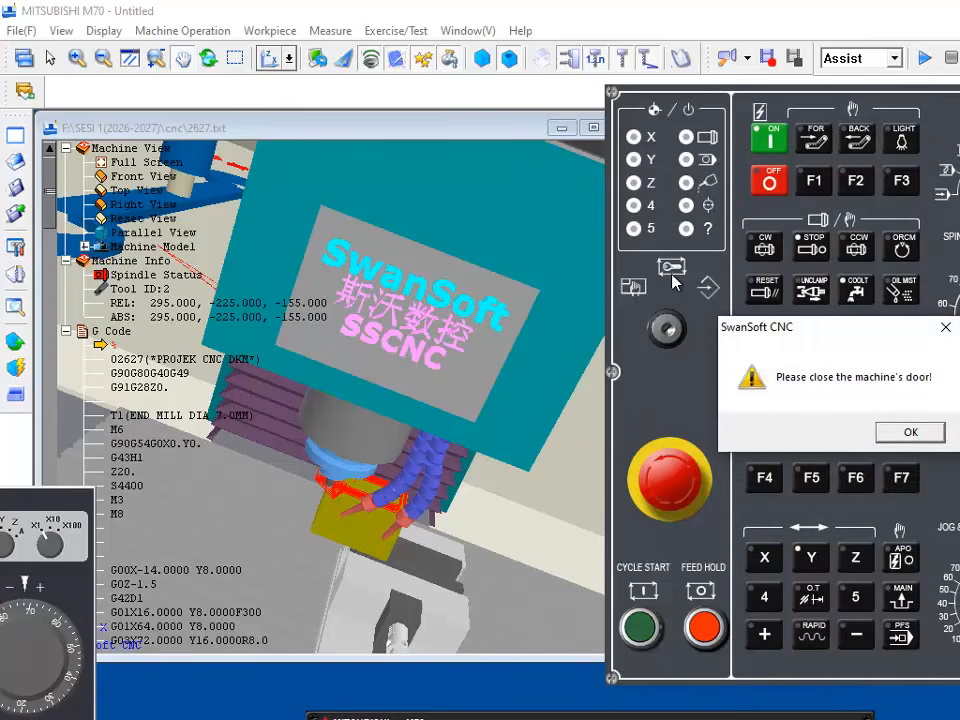
pyautogui.click(907, 431)
pyautogui.click(16, 397)
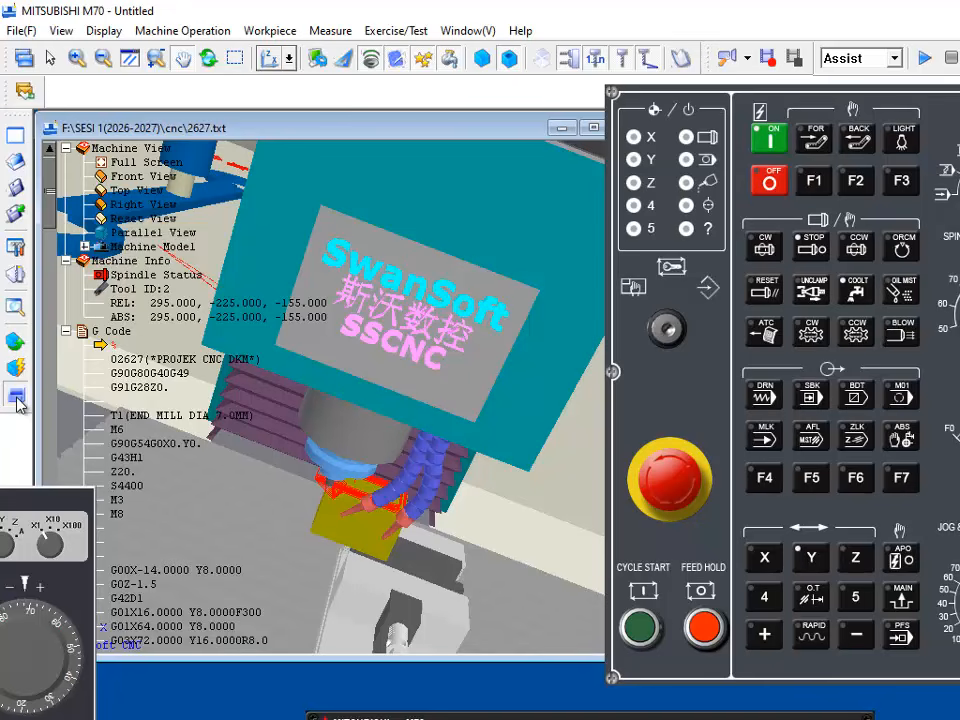
pyautogui.scroll(-8, 472, 425)
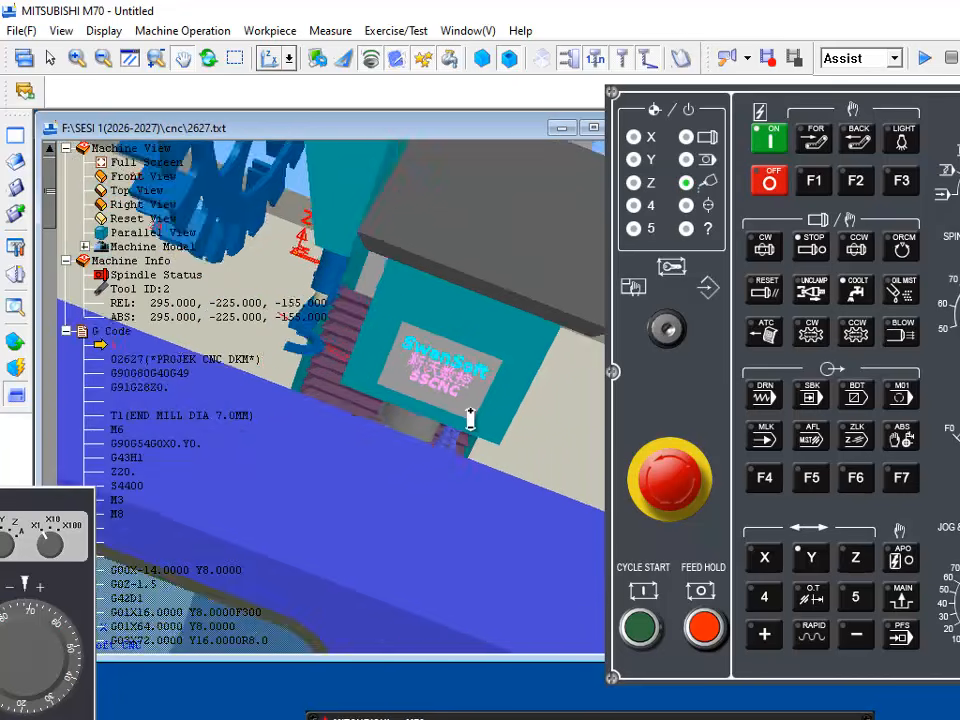
pyautogui.moveTo(472, 425); pyautogui.dragTo(399, 474, button='middle')
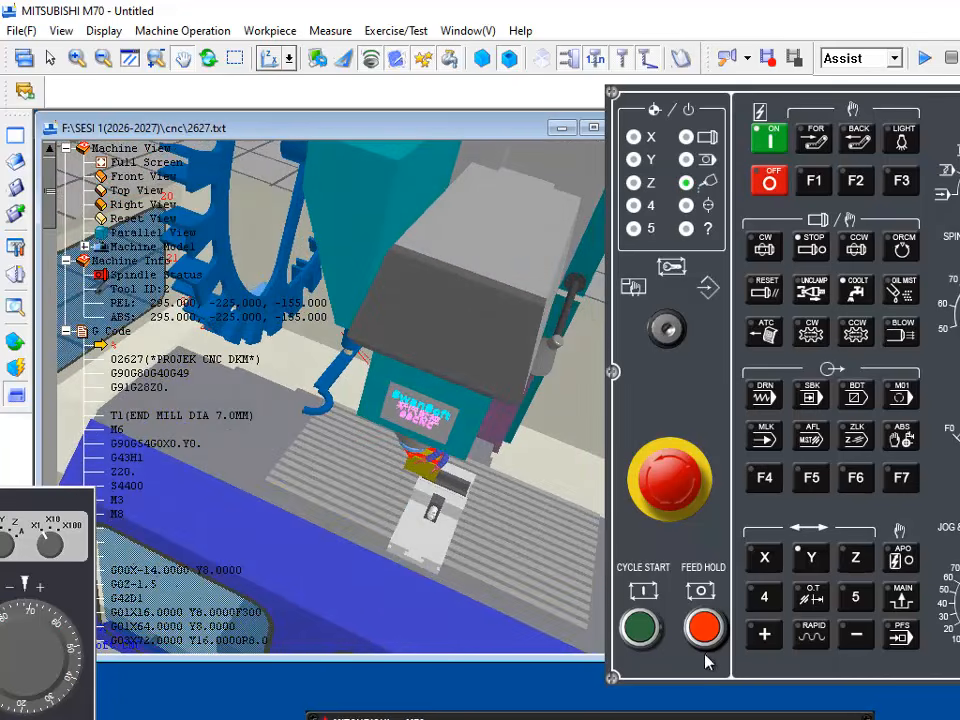
pyautogui.click(650, 633)
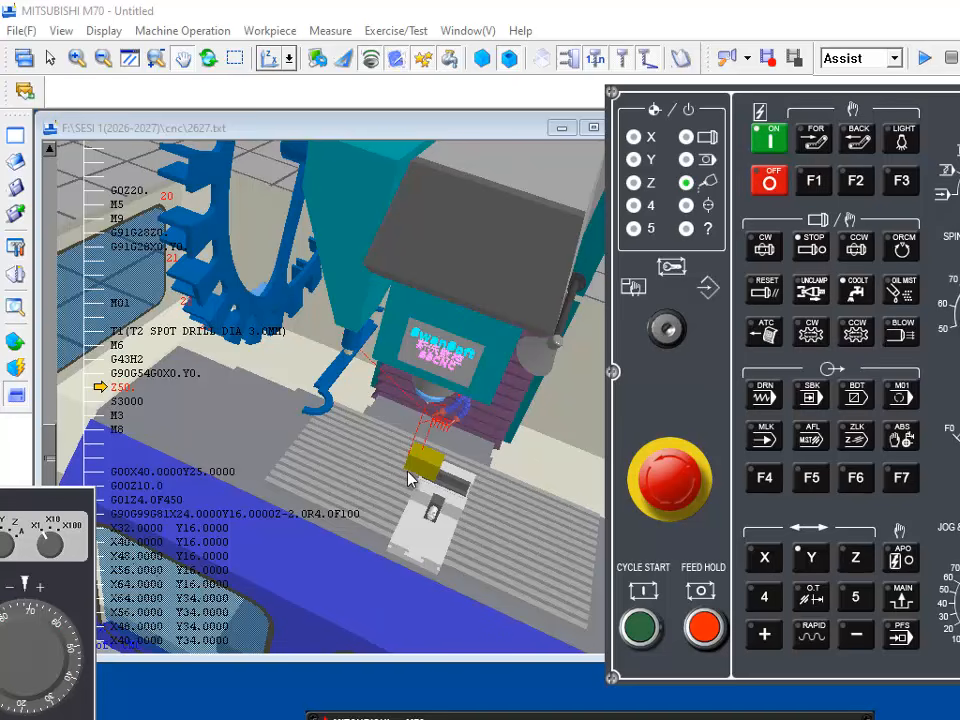
# Step: Open the tools management and reset the tool magazine
pyautogui.scroll(6, 408, 478)
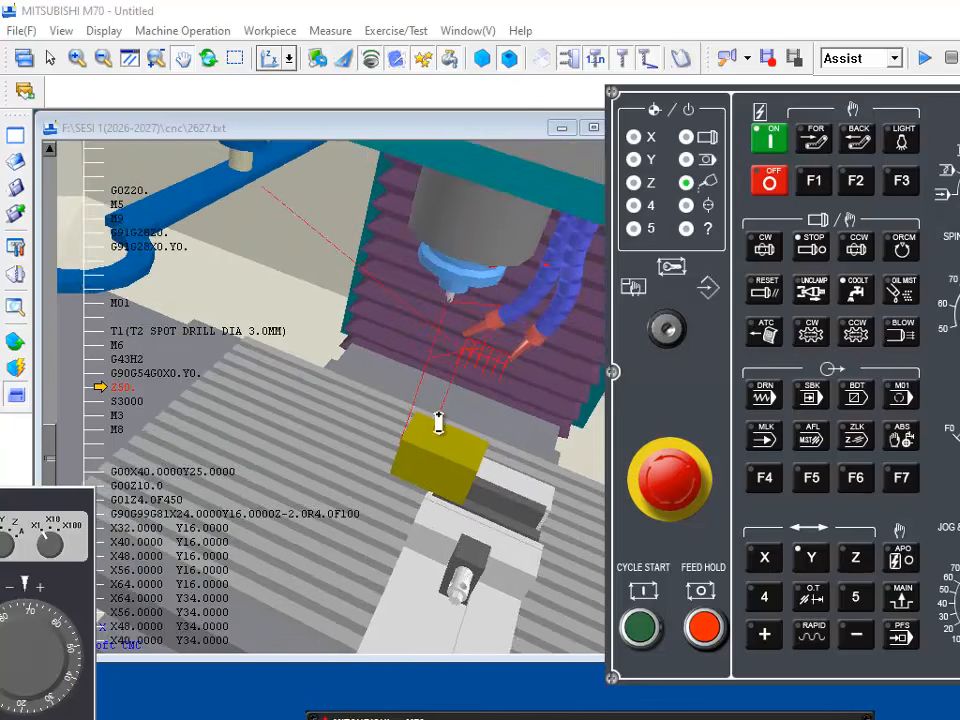
pyautogui.moveTo(463, 350); pyautogui.dragTo(506, 336, button='middle')
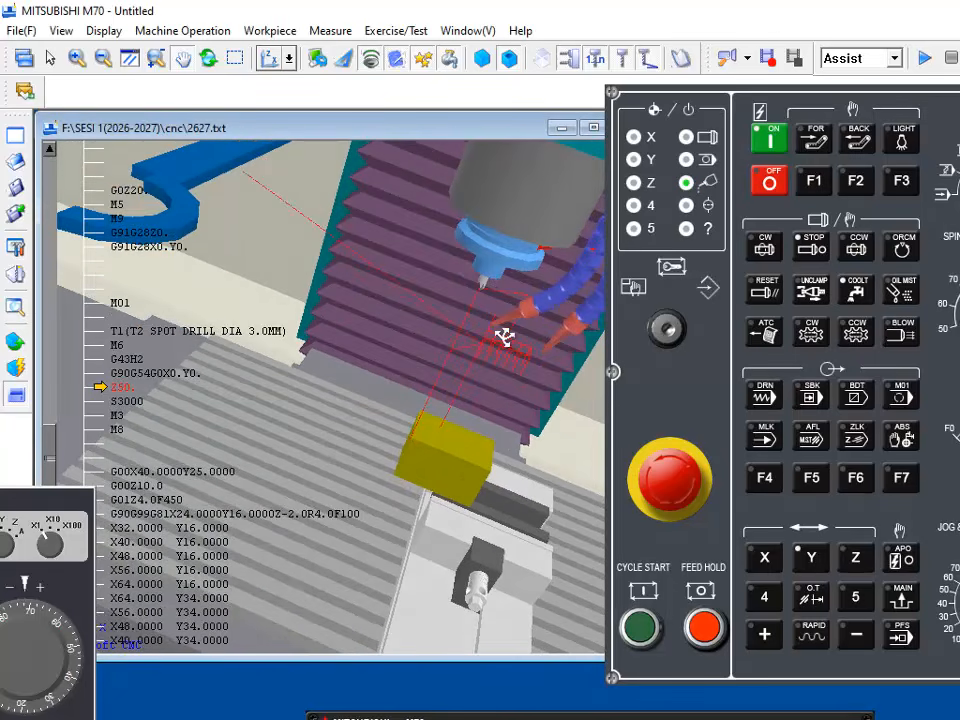
pyautogui.click(15, 212)
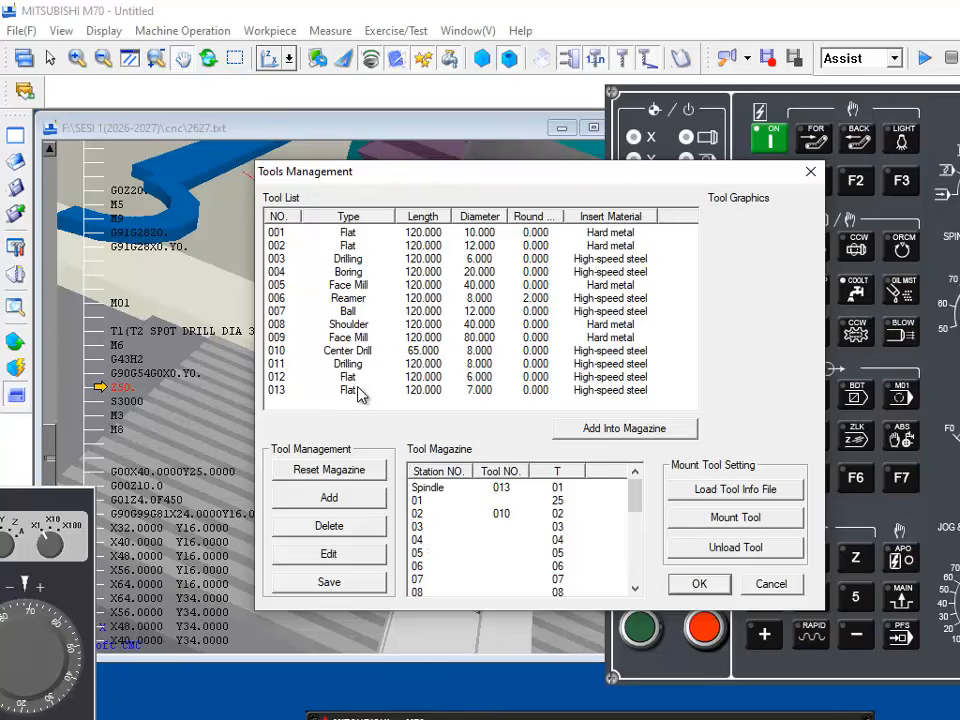
pyautogui.click(433, 393)
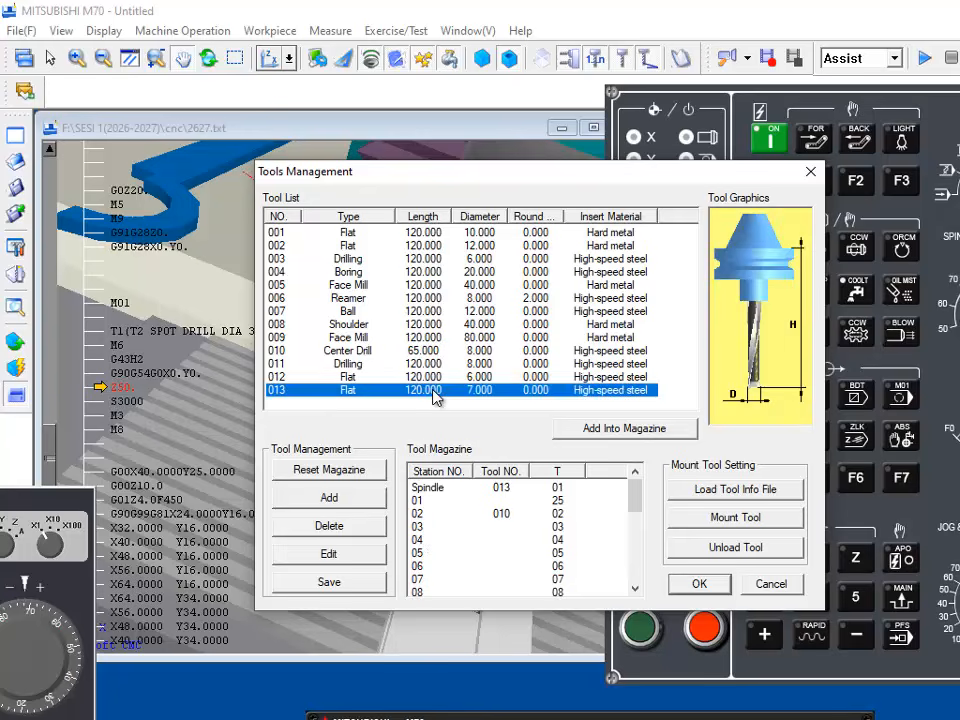
pyautogui.click(333, 471)
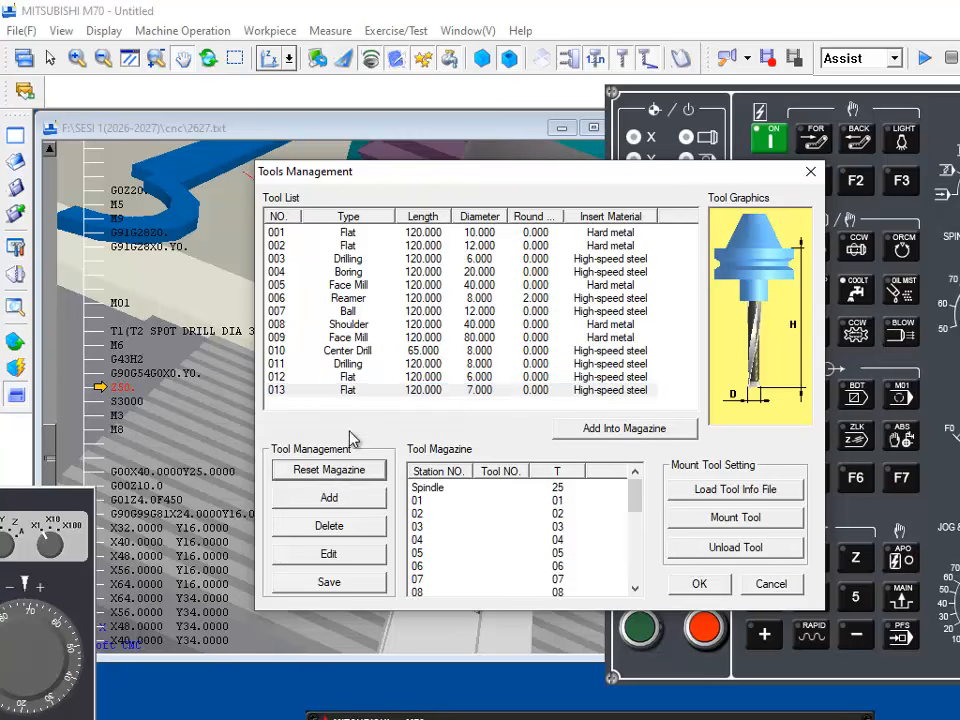
# Step: Place the 7 mm flat end mill 013 in magazine station 01 and center drill 010 in station 02, and accept the tool setup
pyautogui.moveTo(370, 398); pyautogui.dragTo(430, 500)
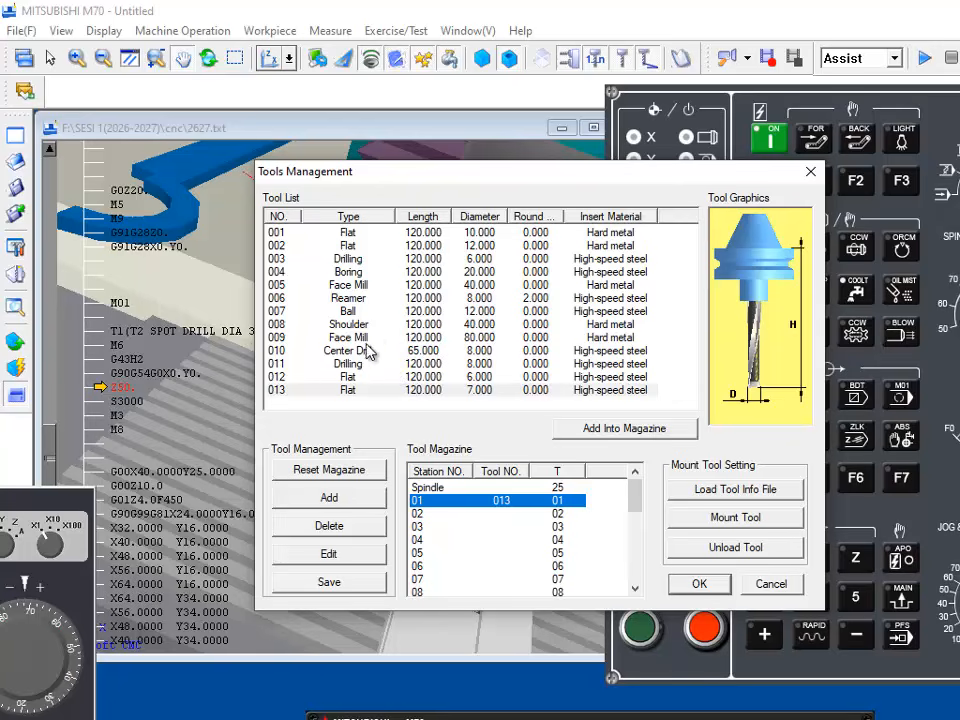
pyautogui.moveTo(368, 360); pyautogui.dragTo(448, 514)
pyautogui.click(705, 588)
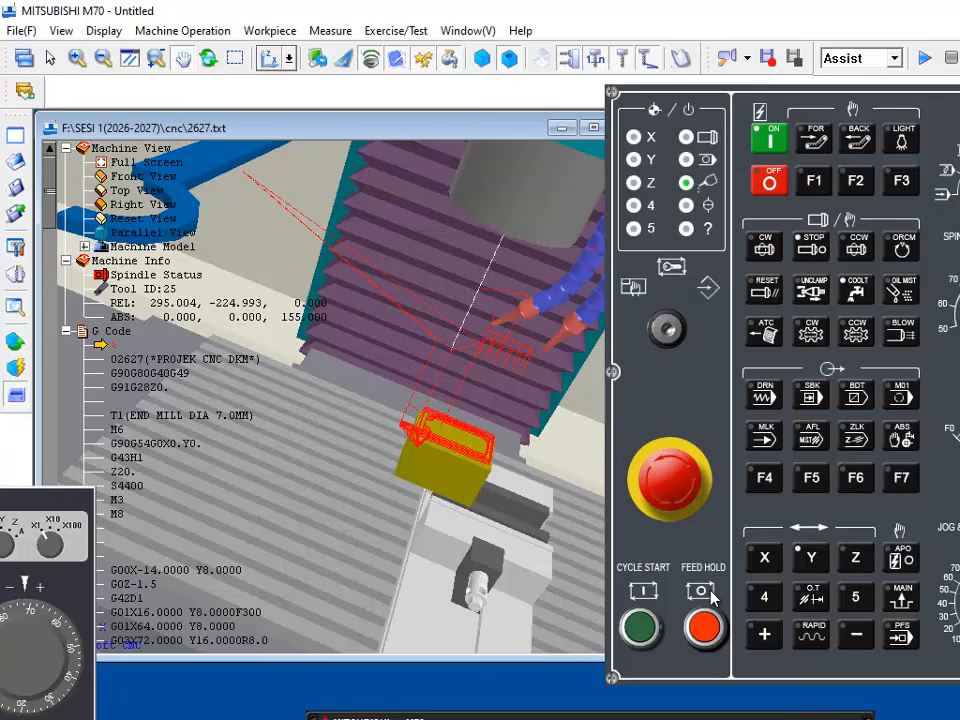
# Step: Start the cycle of program 2627 again with the reloaded magazine
pyautogui.click(645, 622)
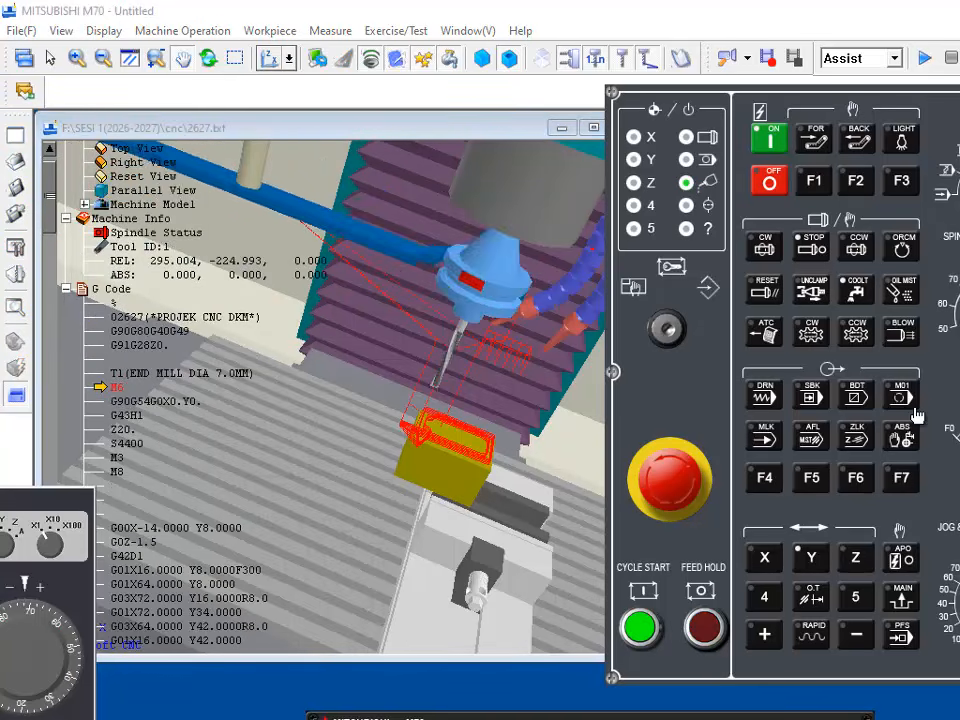